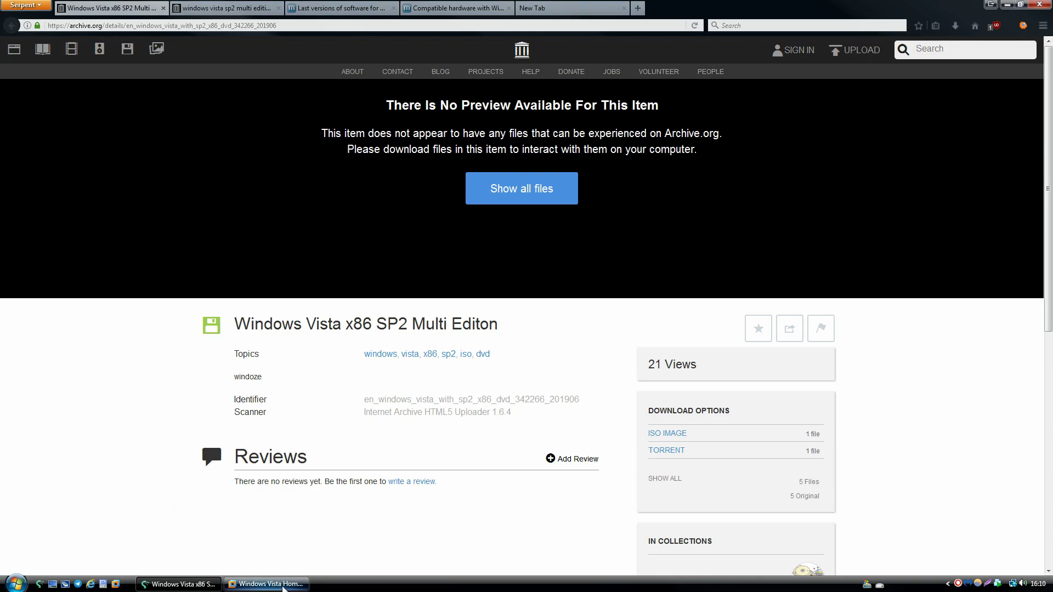
Examine the Windows Vista compatible hardware topic for the supported Intel and AMD CPUs, GPUs and Mac models
click(283, 585)
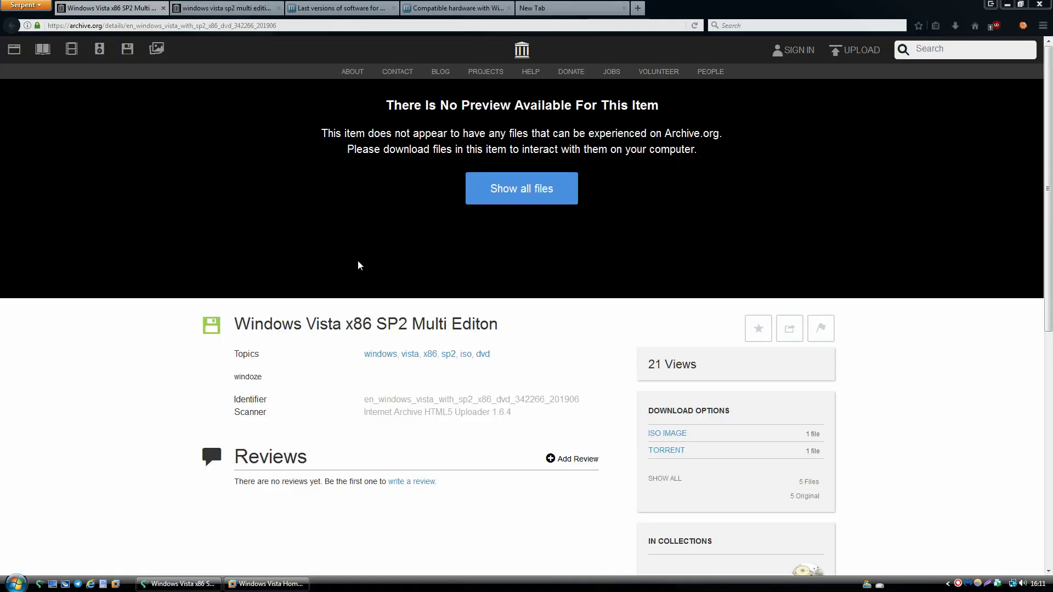
click(457, 8)
scroll(689, 290, up, 3)
scroll(689, 290, up, 10)
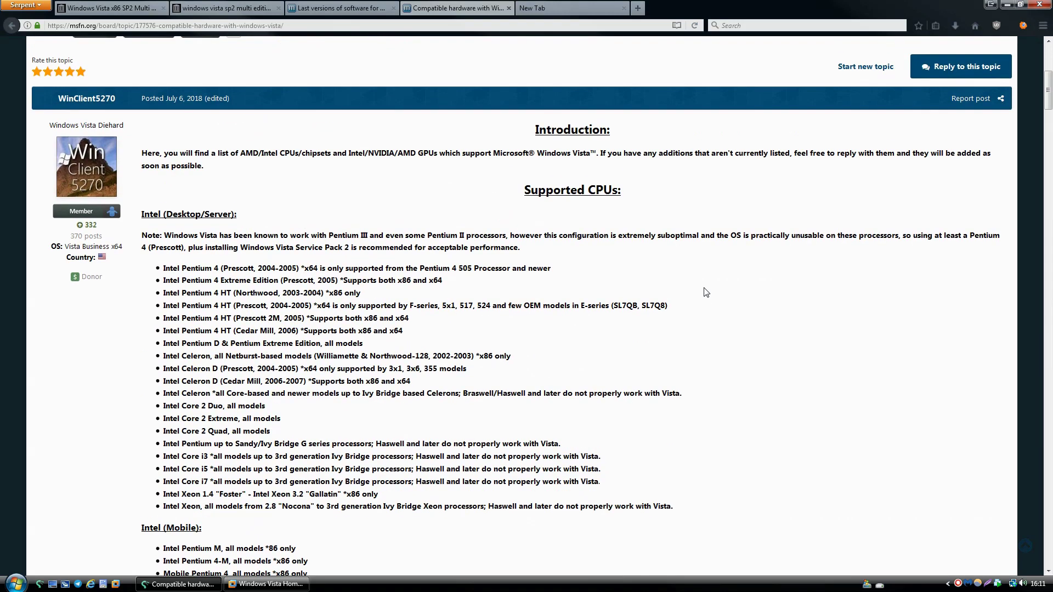
scroll(706, 292, up, 4)
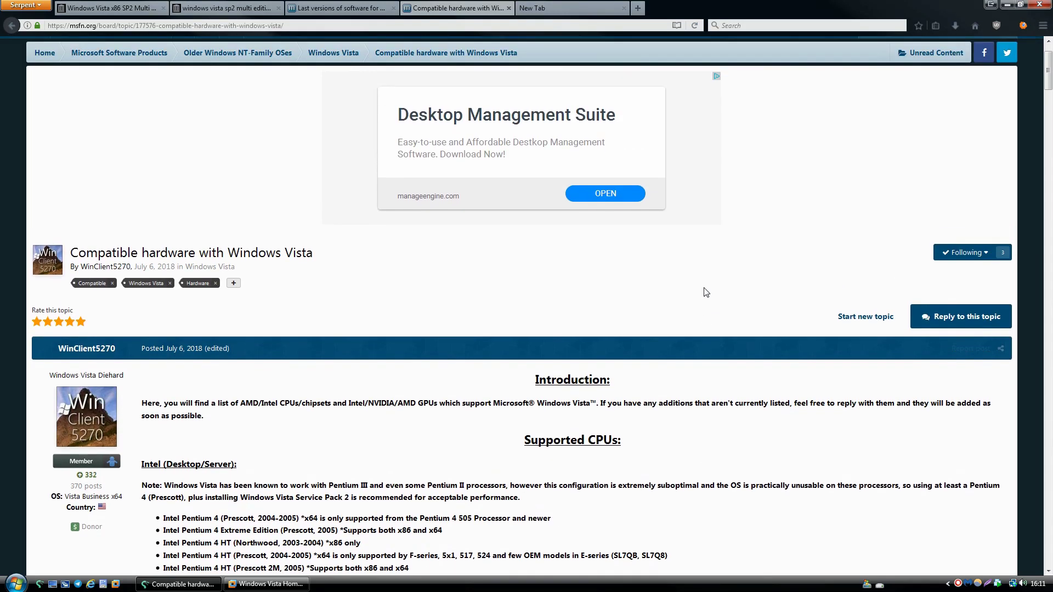
scroll(706, 292, down, 2)
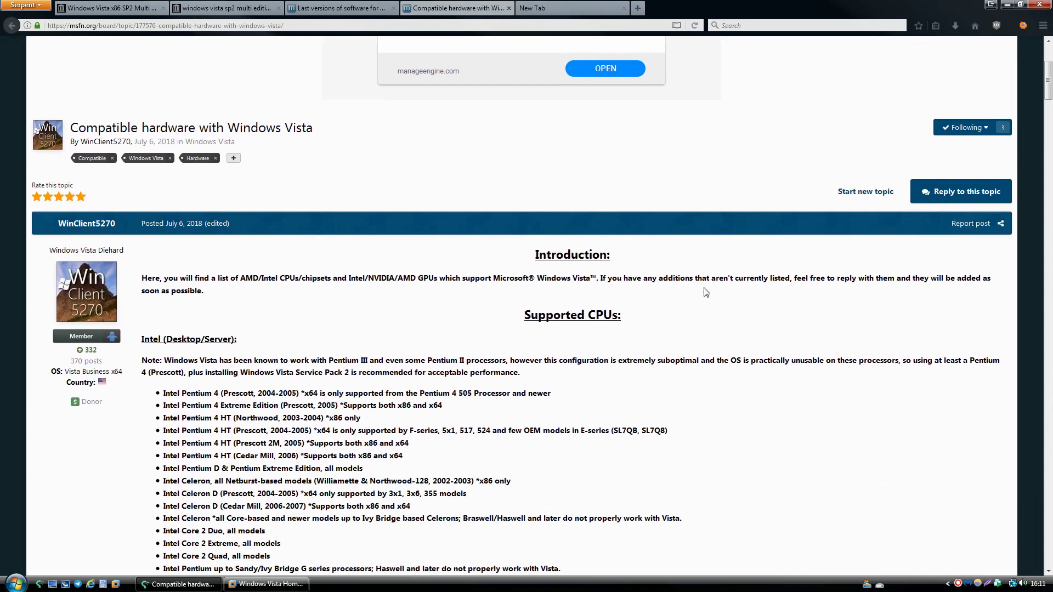
scroll(706, 292, down, 4)
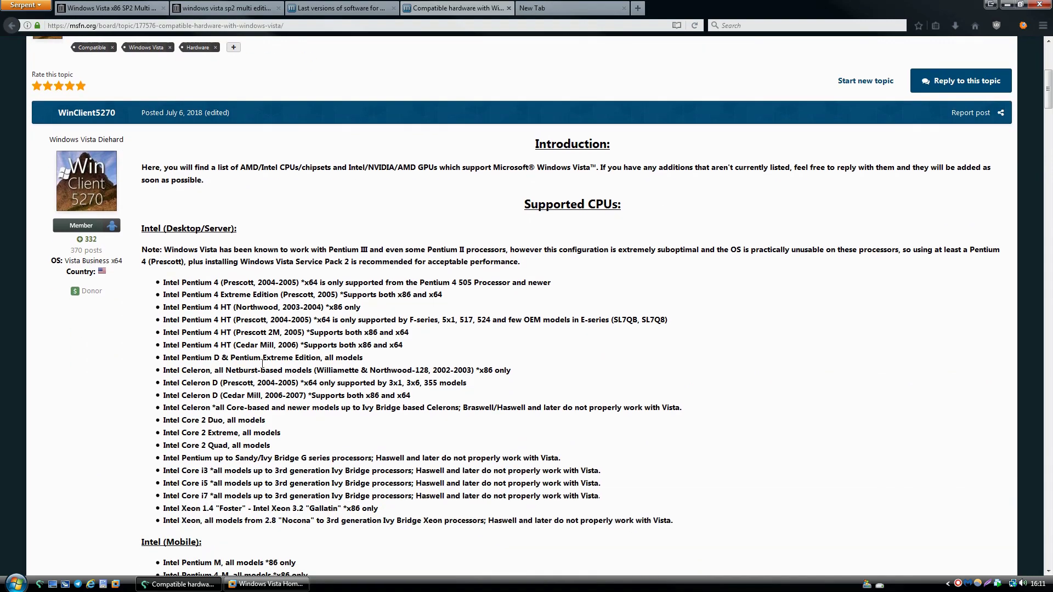
scroll(259, 363, down, 5)
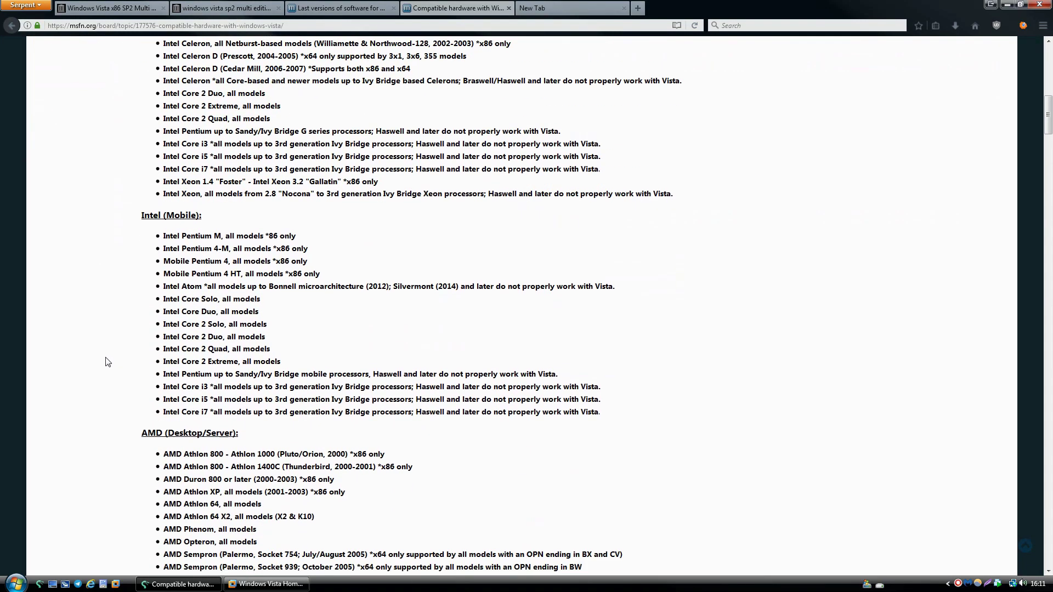
scroll(107, 363, down, 9)
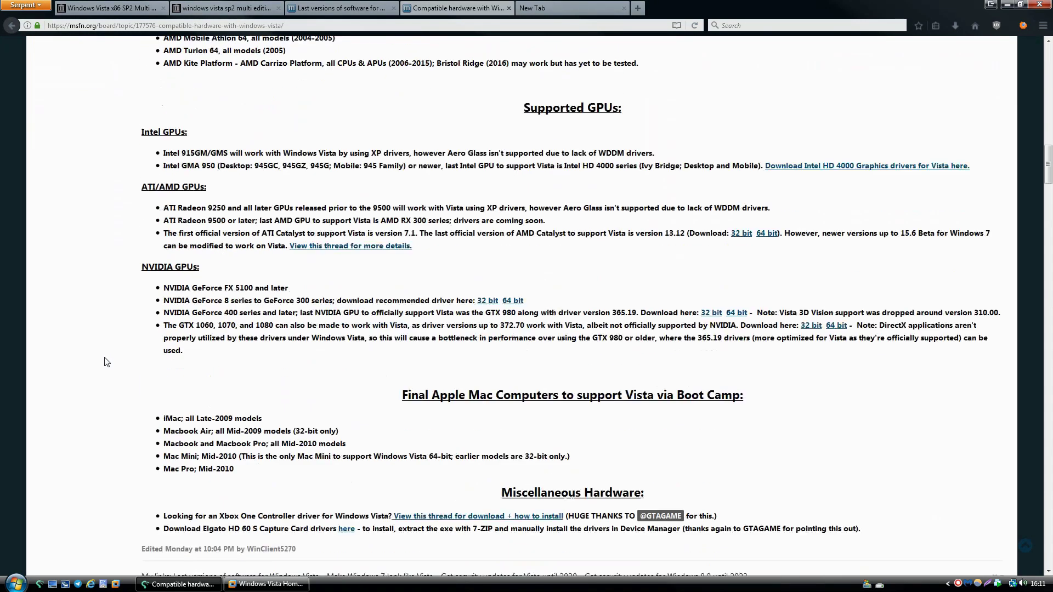
Switch to the Vista virtual machine, keep English, English (United States) and the US keyboard, and start the installation
click(274, 584)
click(617, 340)
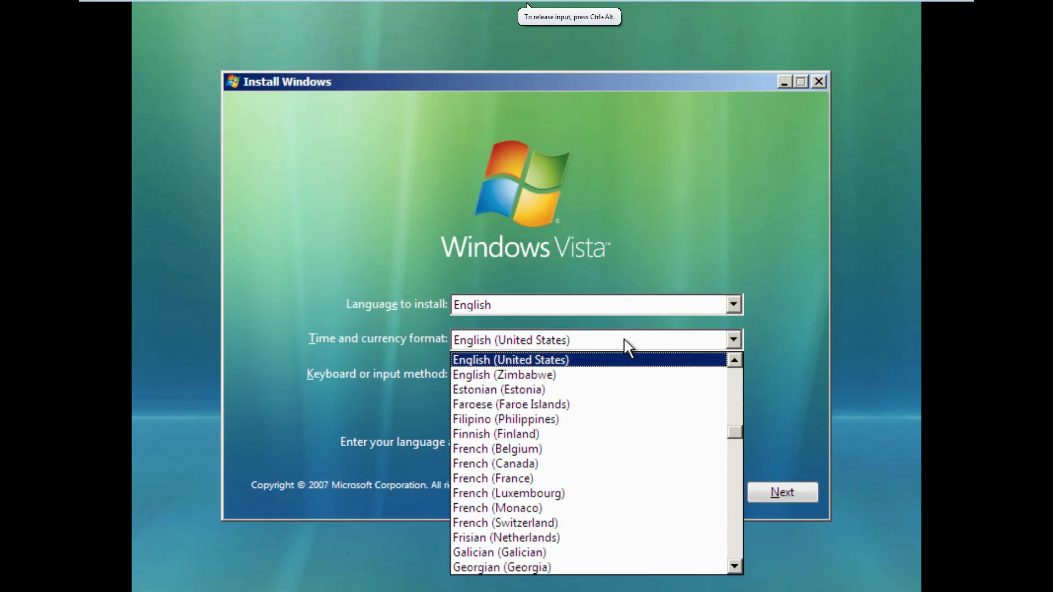
click(704, 278)
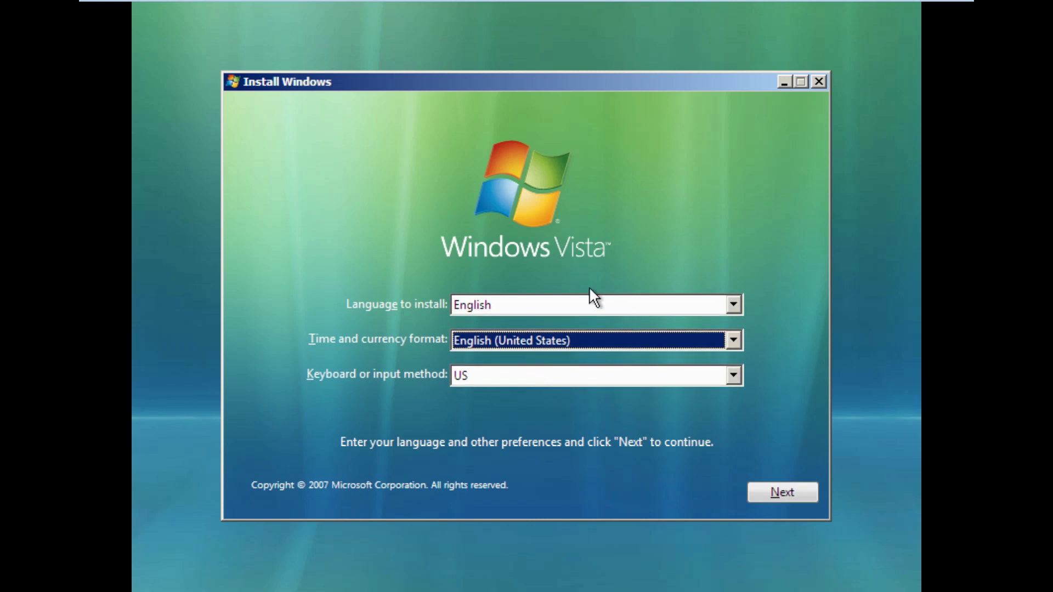
click(785, 497)
click(516, 293)
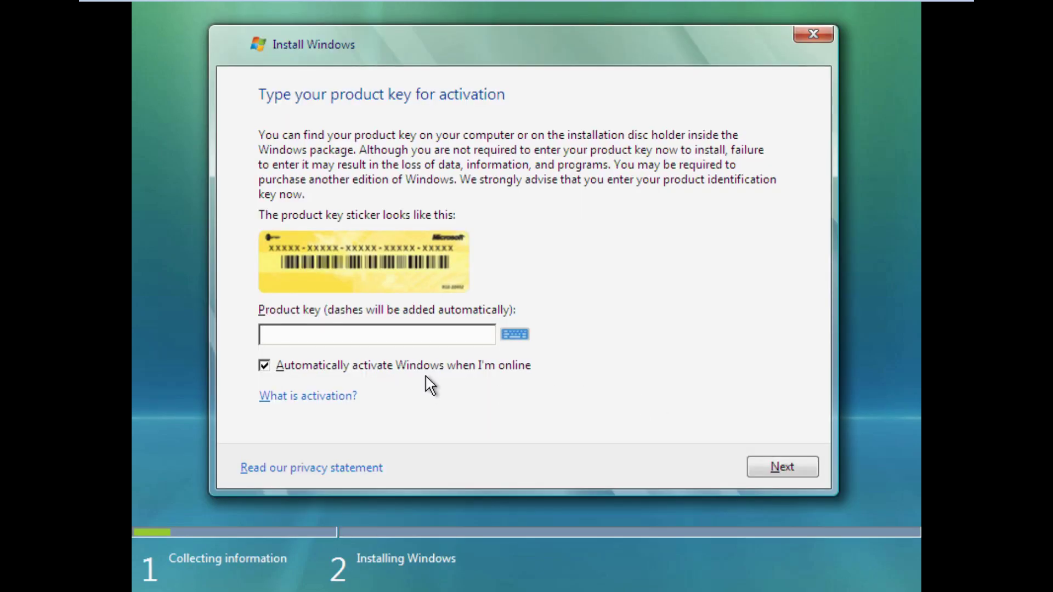
Turn off automatic activation when online and continue without entering a product key
click(408, 366)
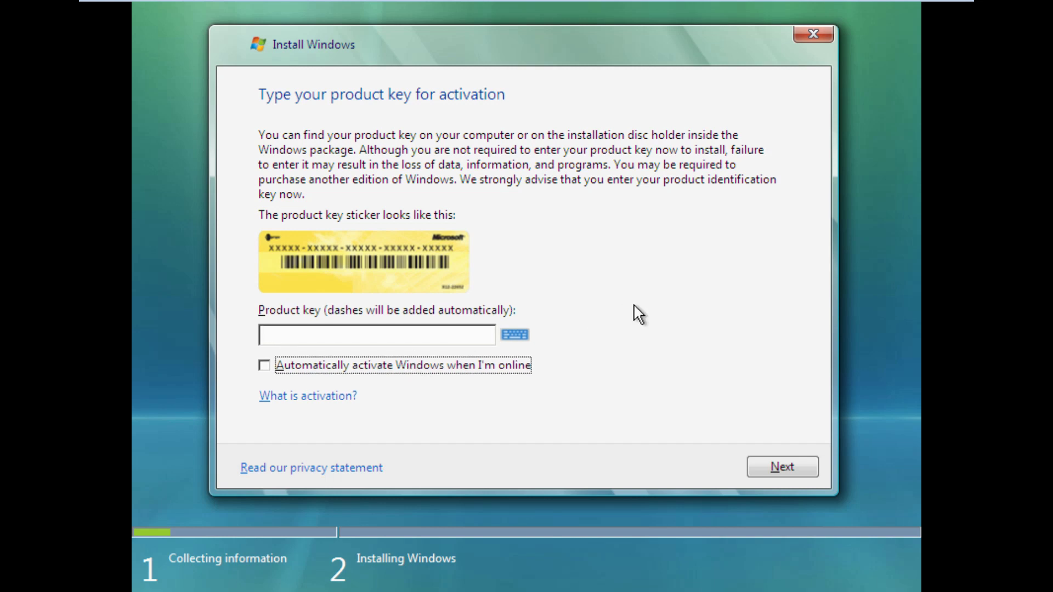
click(795, 469)
click(757, 374)
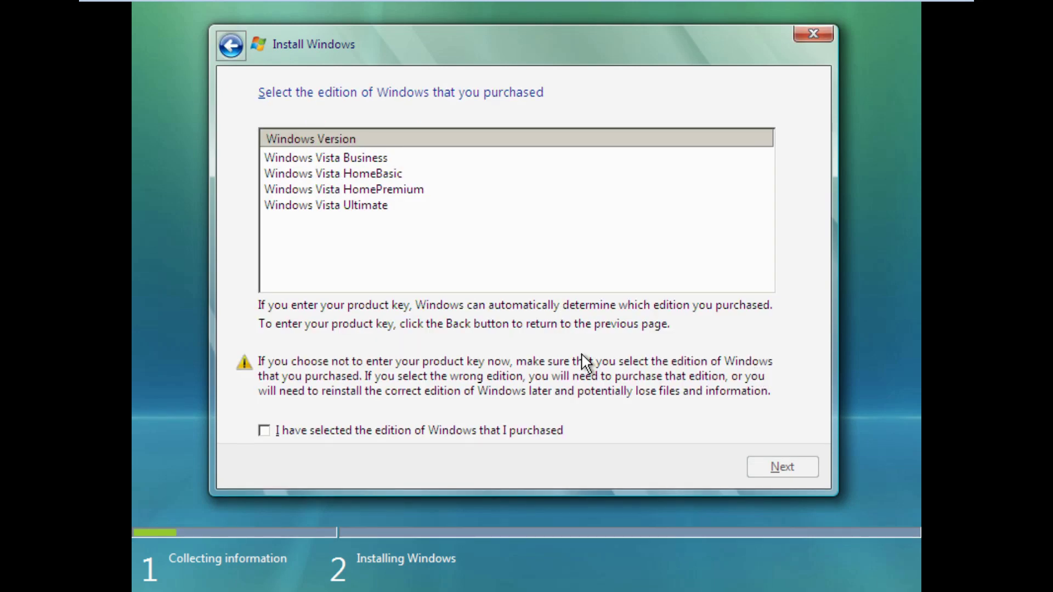
Choose the Windows Vista HomePremium edition, confirm it as the purchased edition, and accept the license terms
click(399, 192)
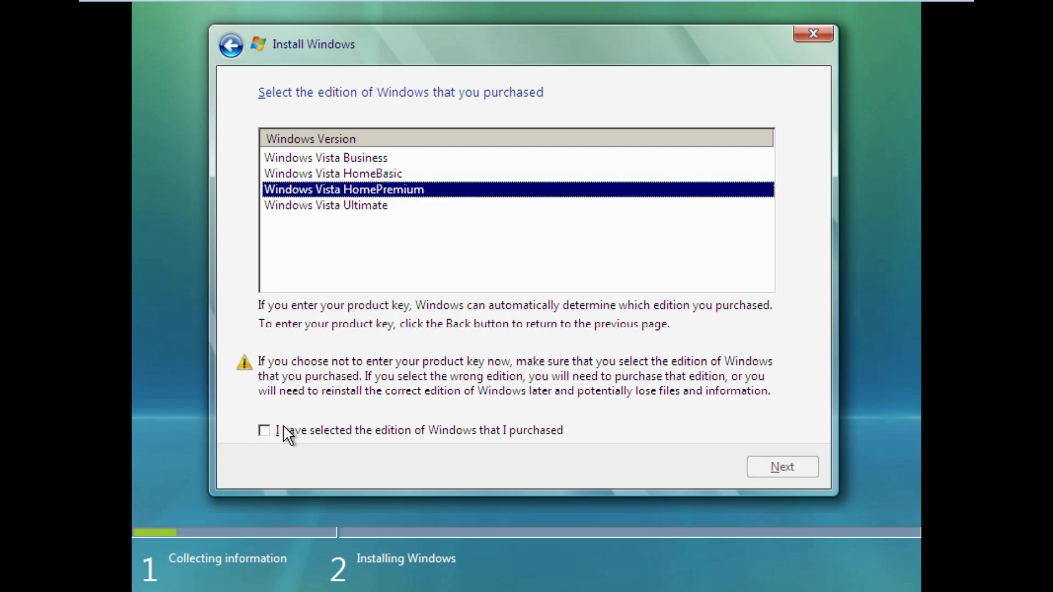
click(264, 430)
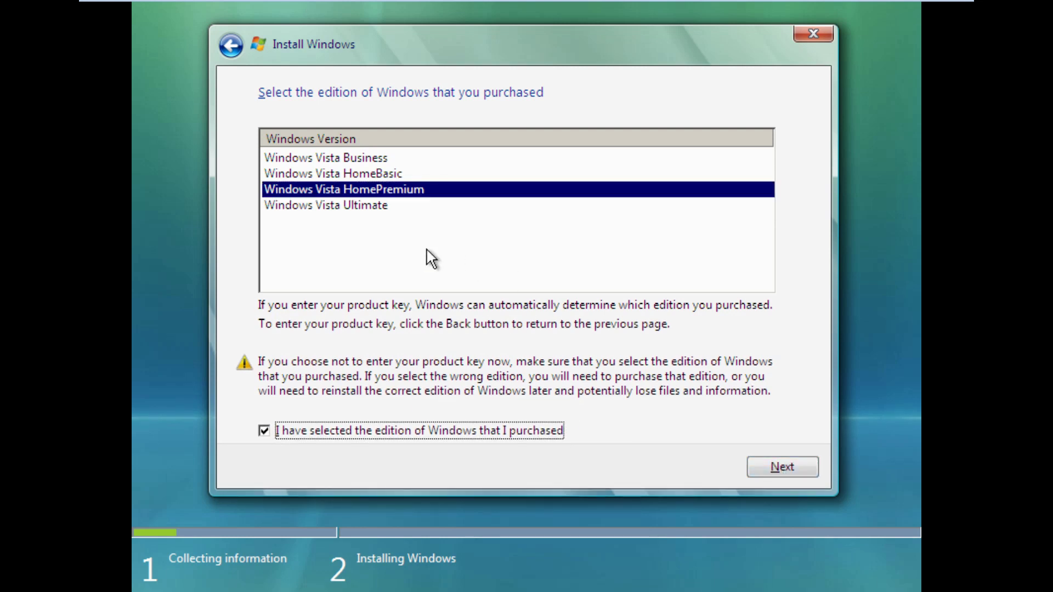
click(766, 467)
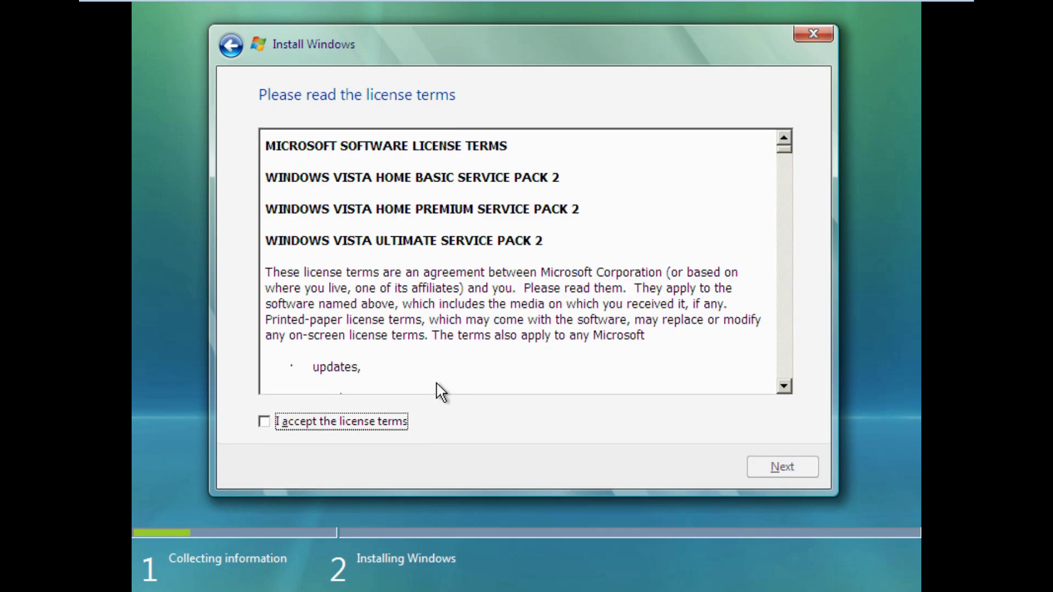
click(278, 419)
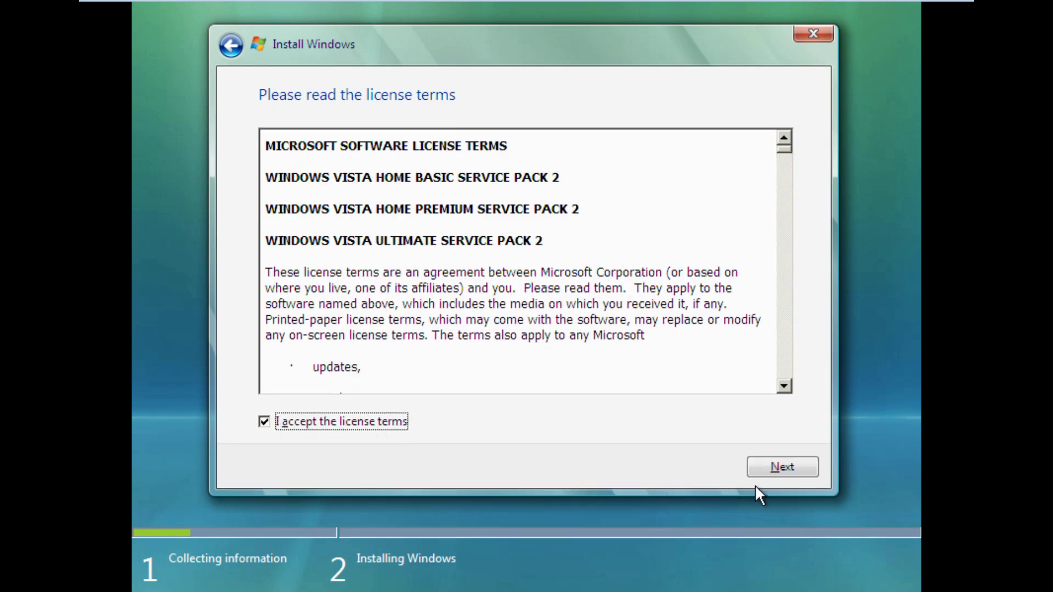
click(786, 467)
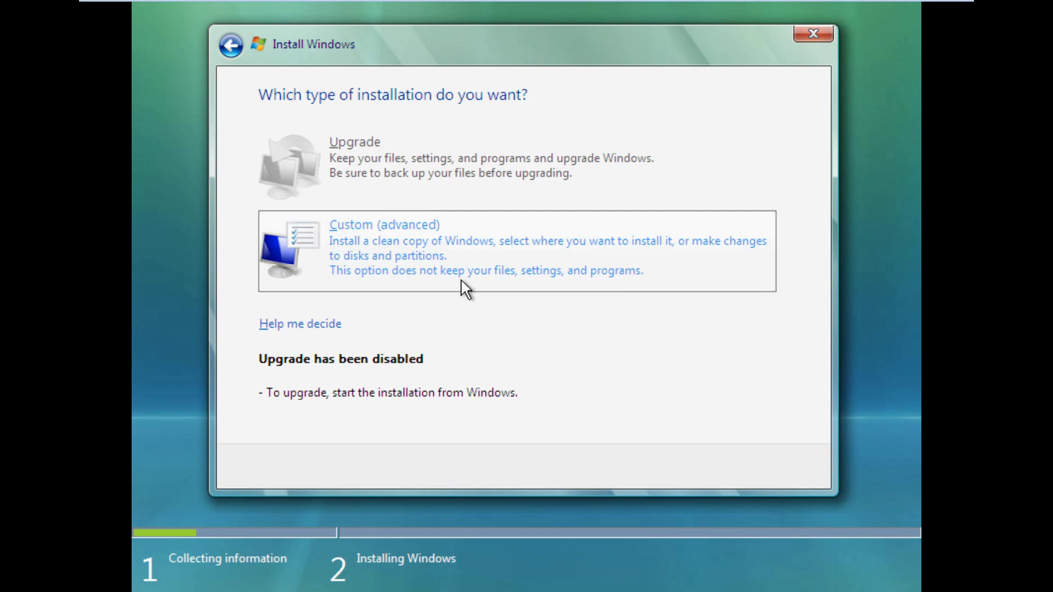
Choose the Custom (advanced) installation and show the advanced drive options for Disk 0 Partition 1
click(369, 251)
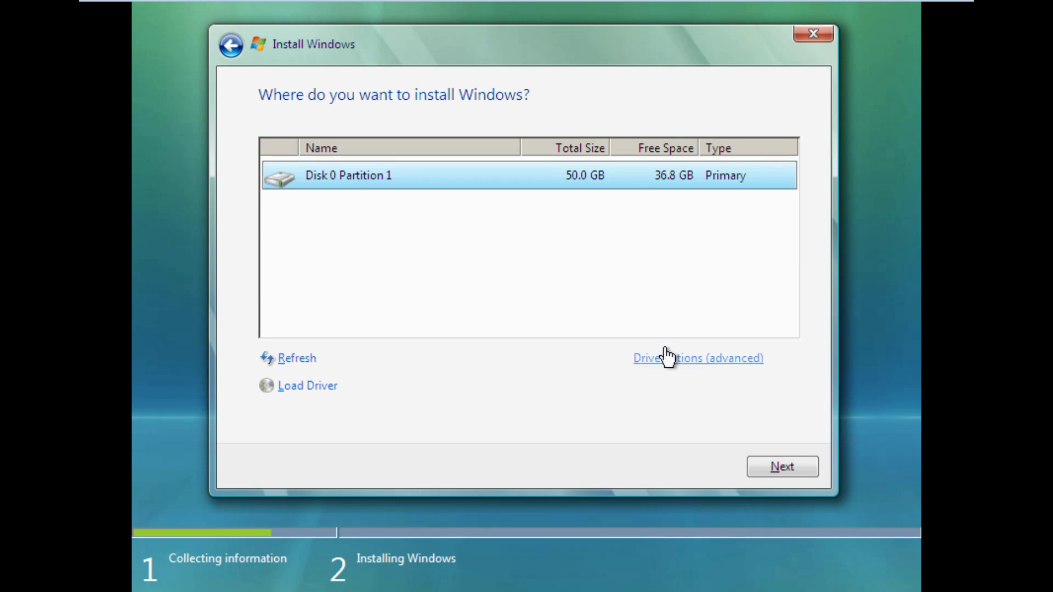
click(675, 359)
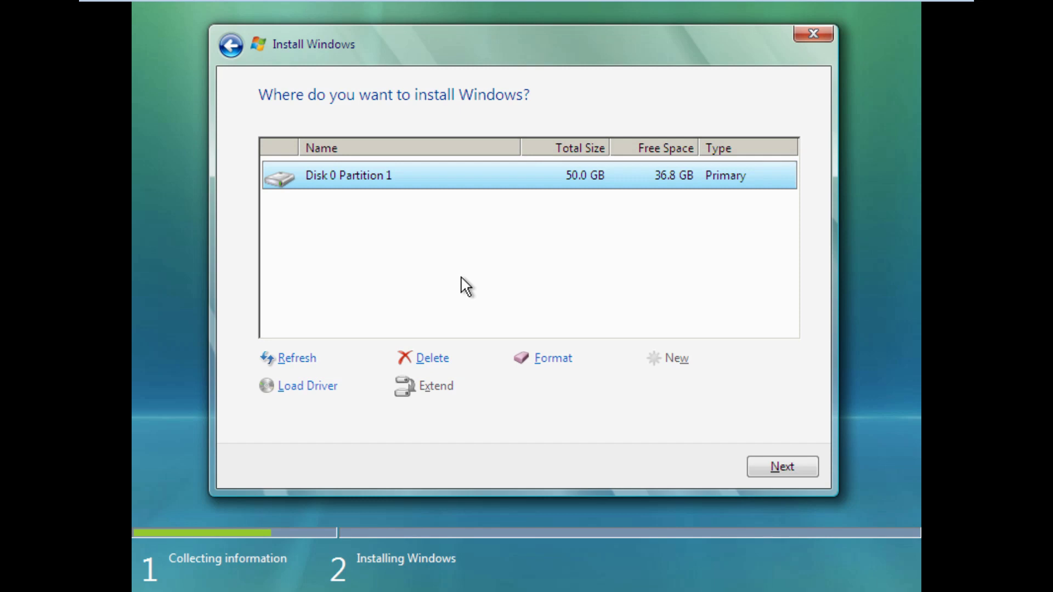
click(465, 287)
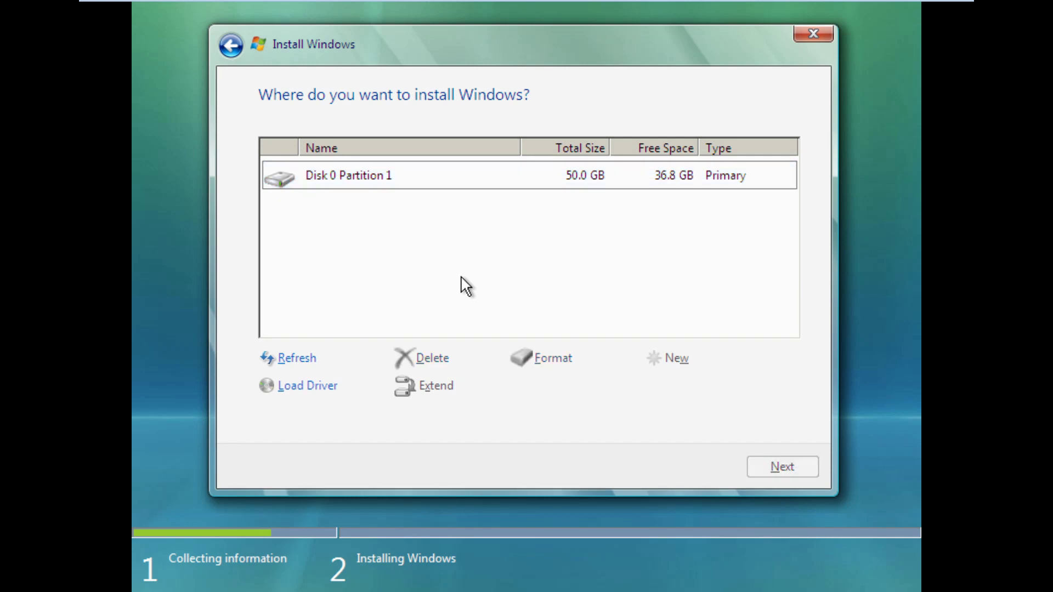
click(434, 180)
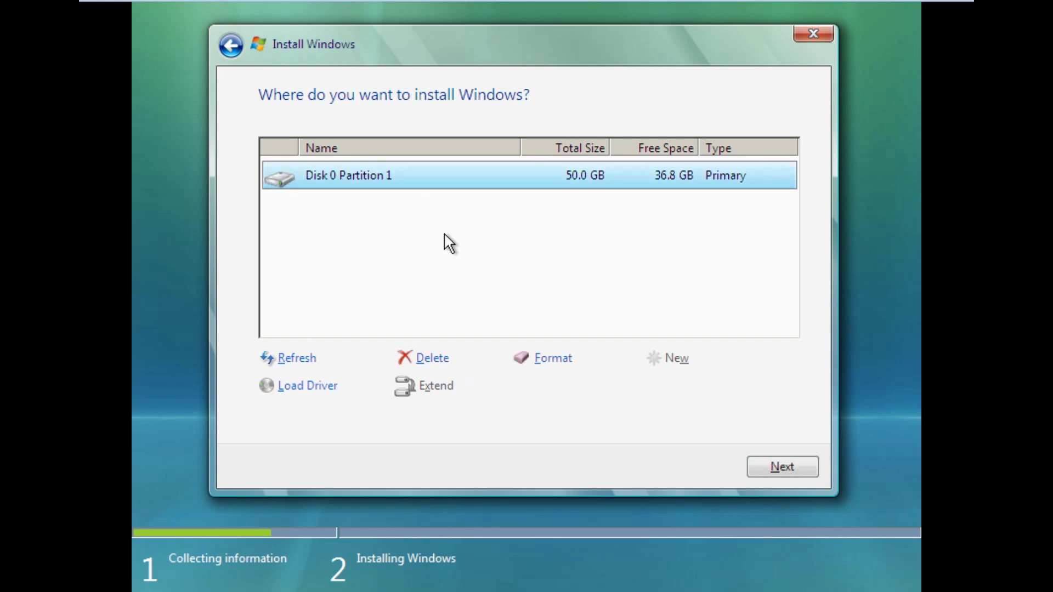
click(756, 465)
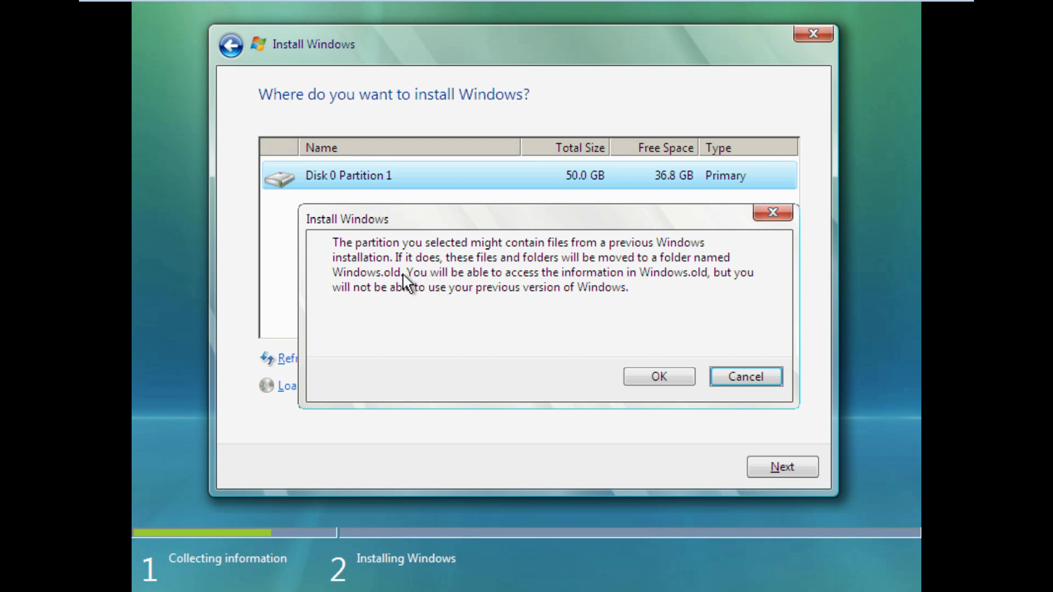
click(727, 376)
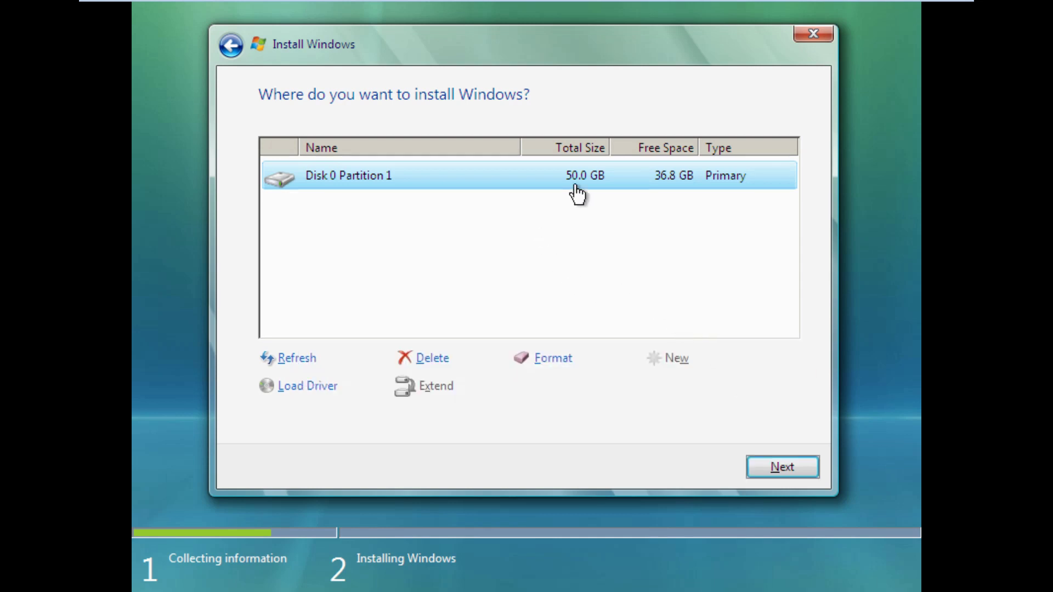
Format Disk 0 Partition 1 and start installing Windows on it
click(556, 360)
click(648, 379)
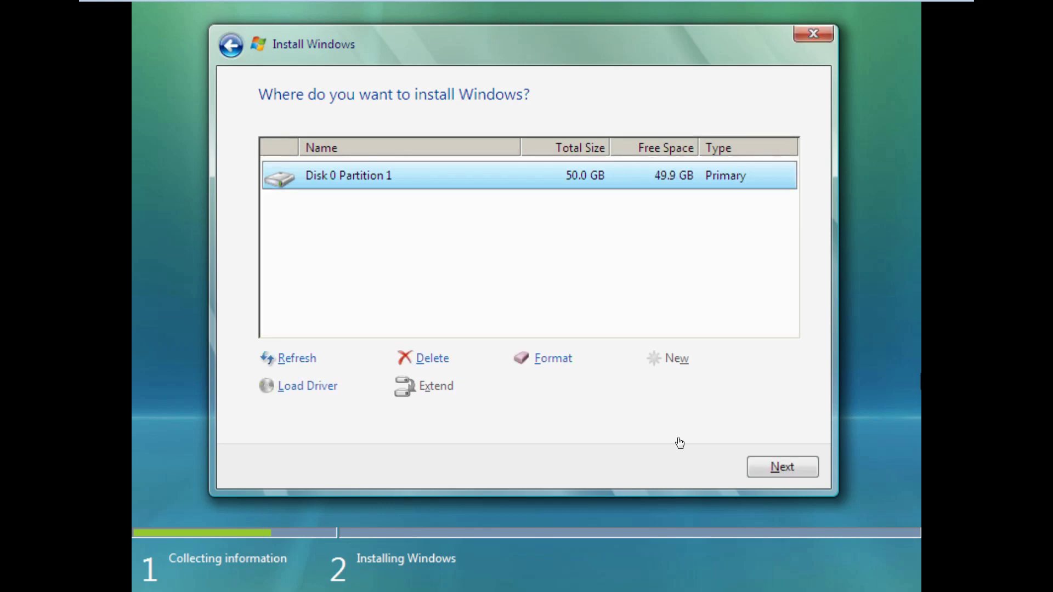
click(784, 467)
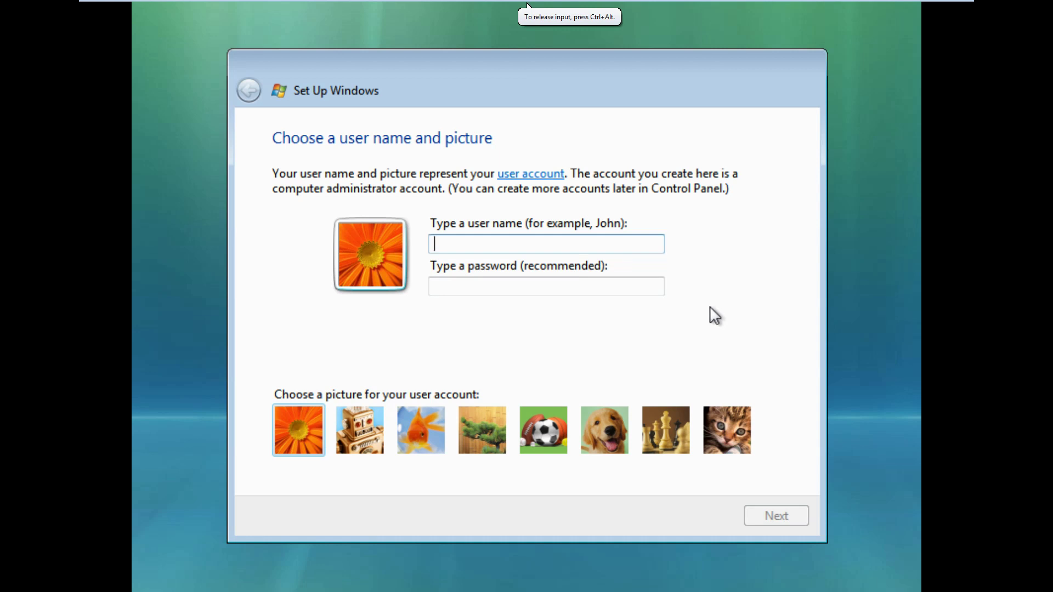
Create the user account Admin without a password, and choose the mountain lake desktop background with computer name Admin-PC
text(Admin)
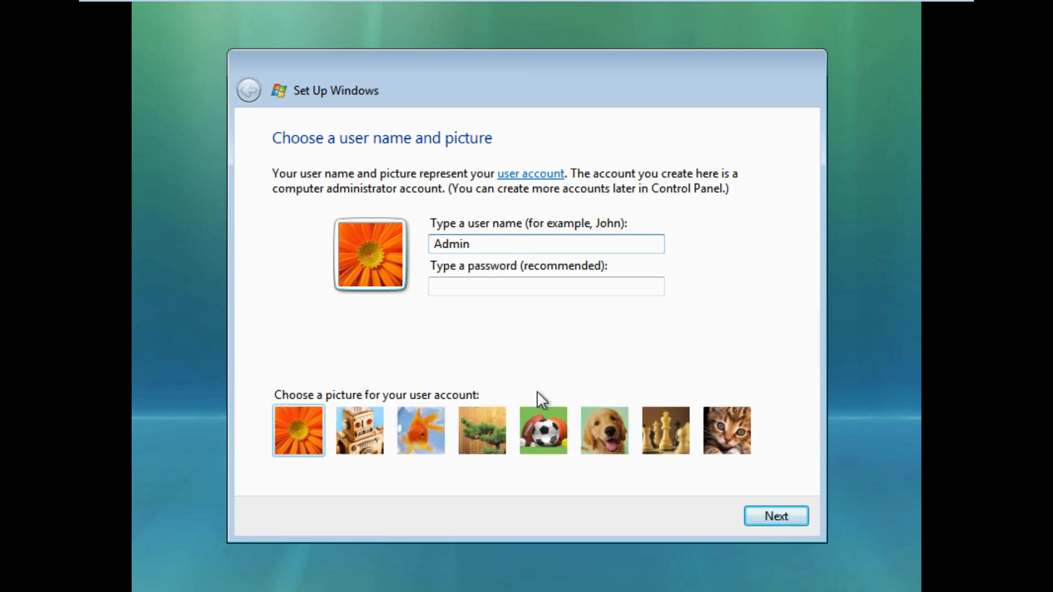
click(772, 521)
click(571, 244)
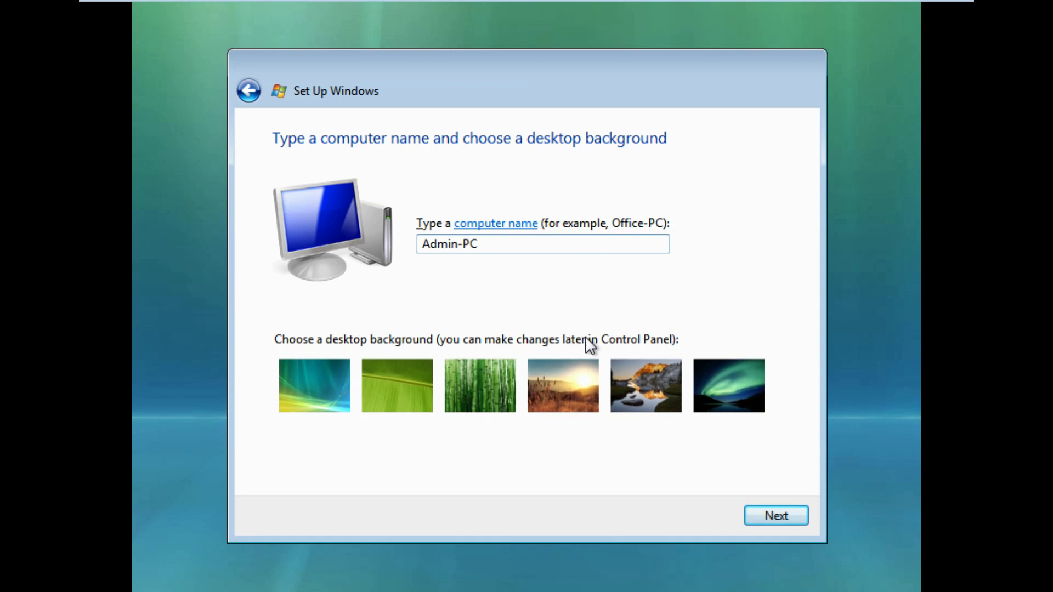
click(645, 384)
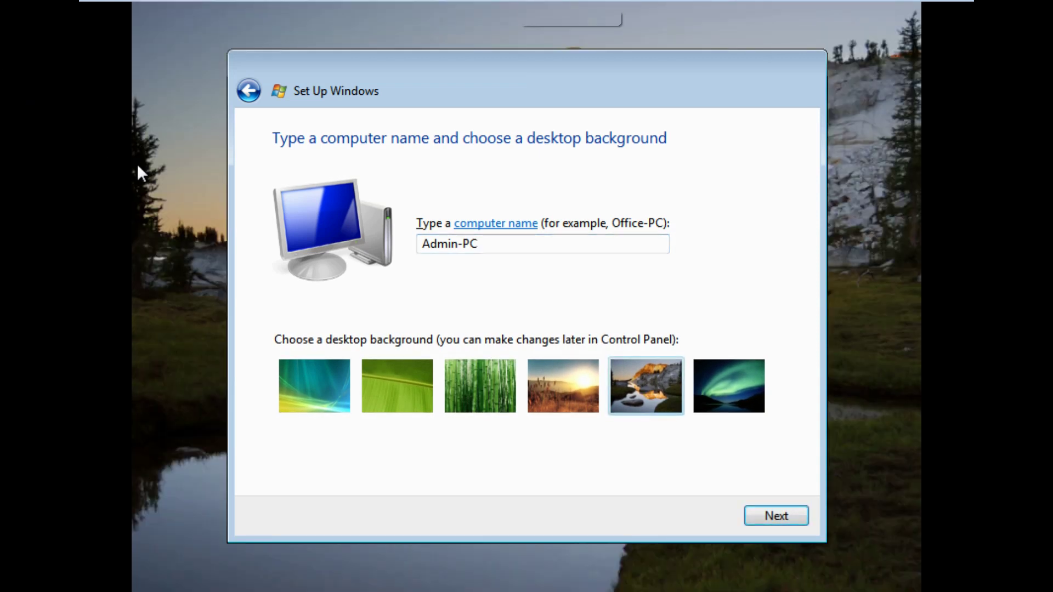
click(773, 521)
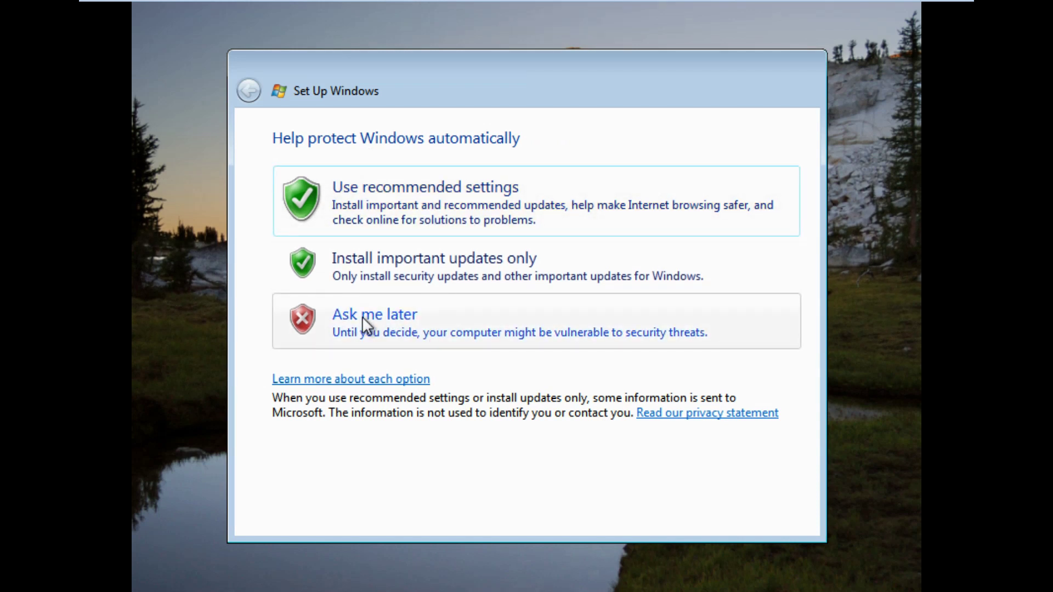
Postpone the automatic protection choice with Ask me later and set the time zone to (GMT-05:00) Eastern Time (US & Canada)
click(390, 321)
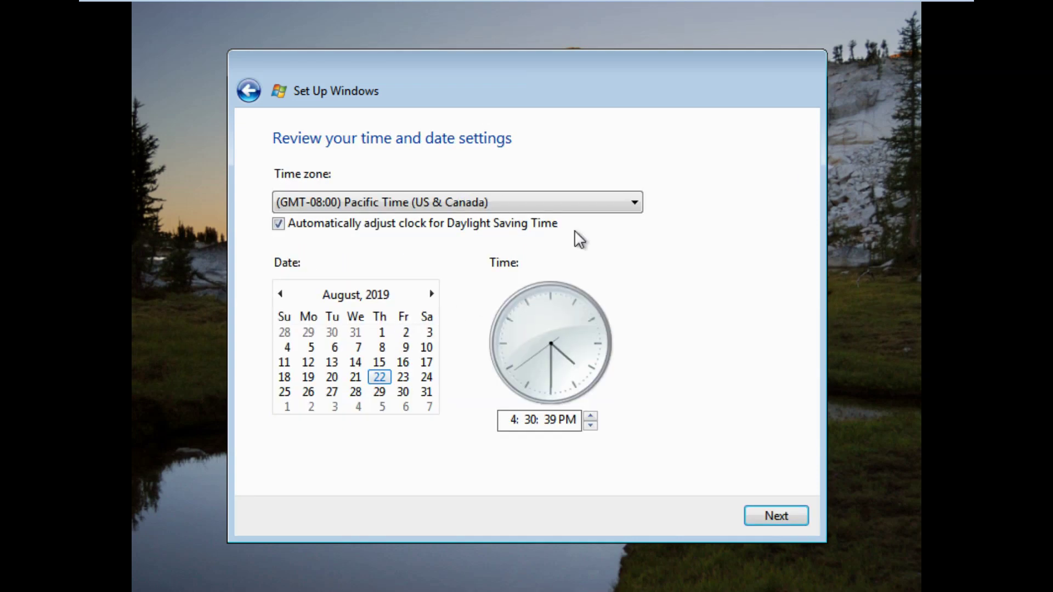
click(436, 205)
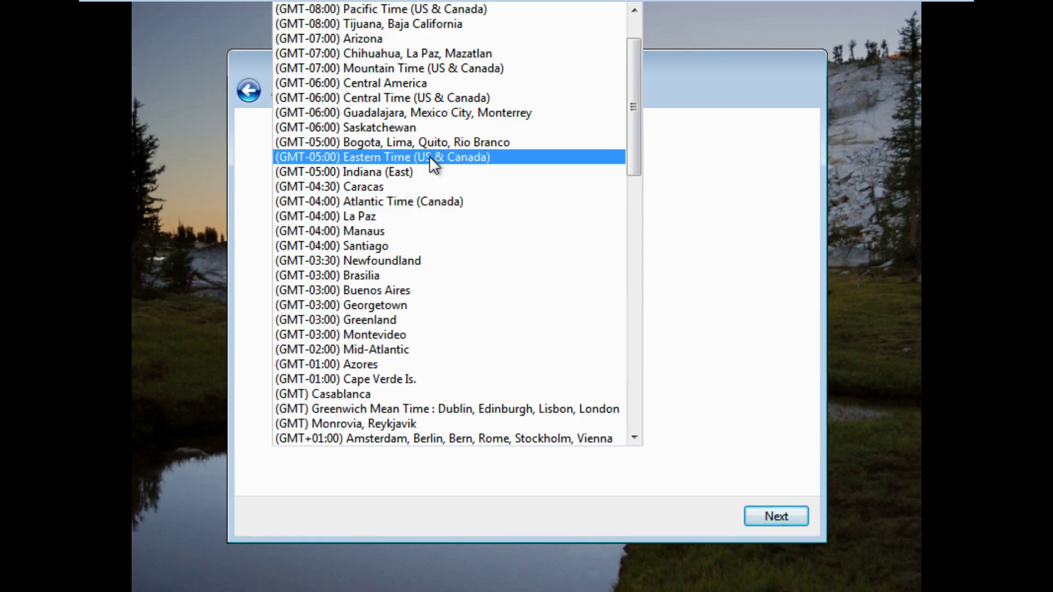
scroll(430, 158, down, 1)
key(Return)
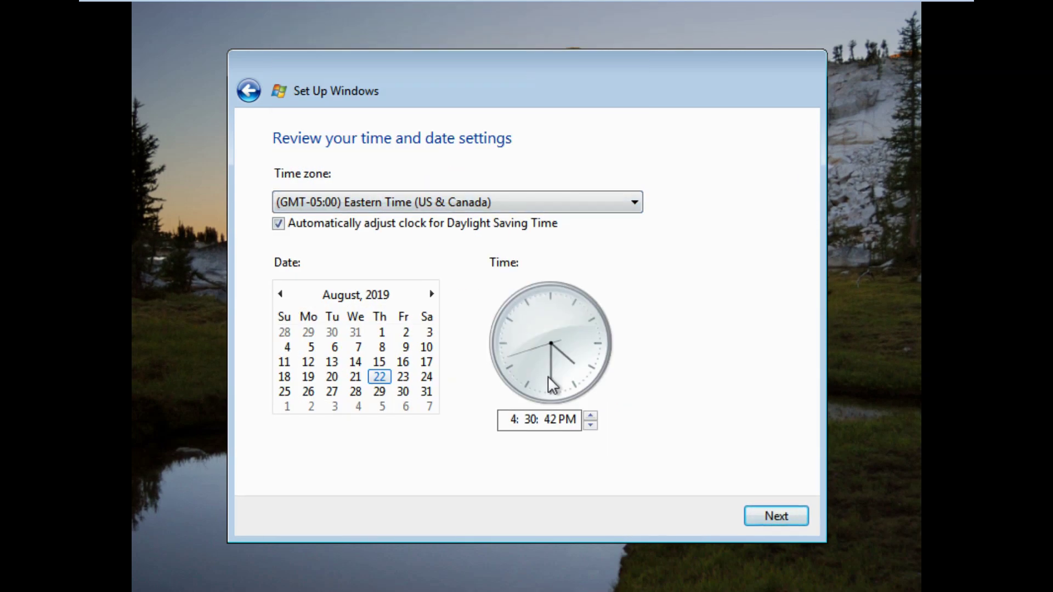
click(775, 517)
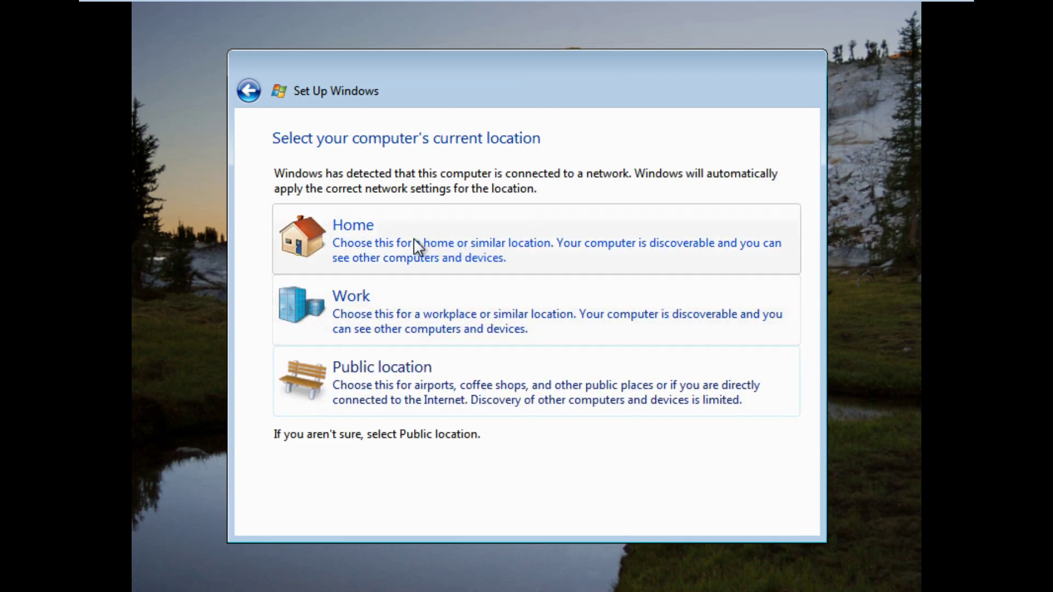
Set the computer's network location to Home and finish the Windows setup
click(348, 238)
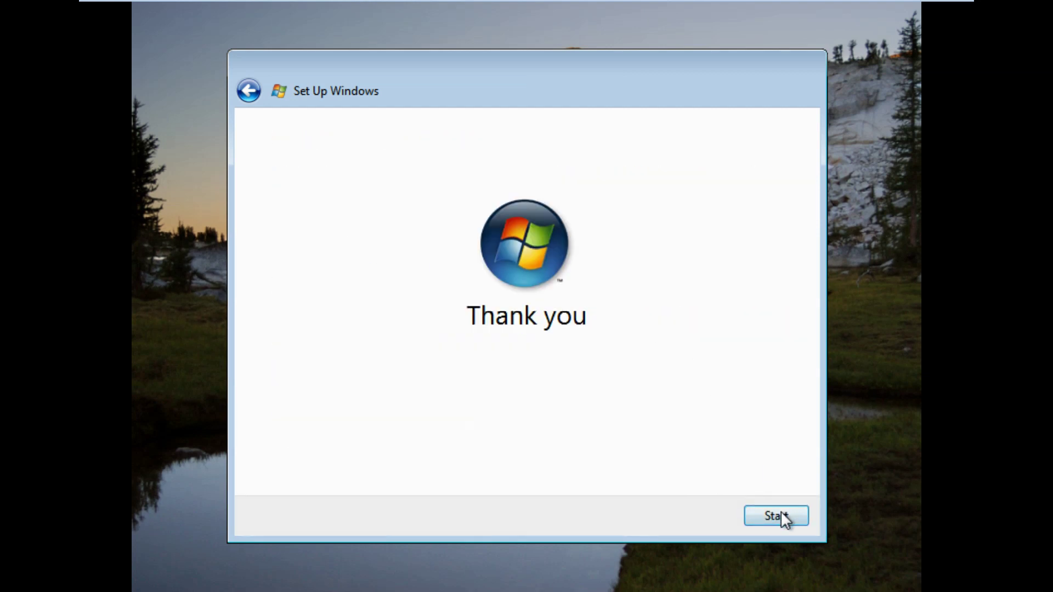
click(780, 511)
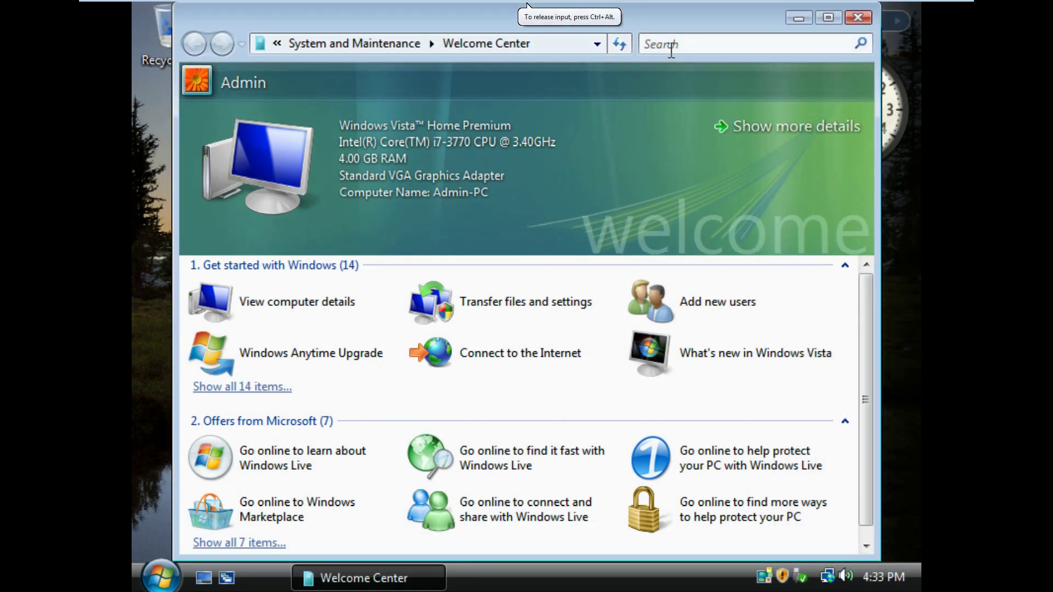
Close the Welcome Center window
click(859, 18)
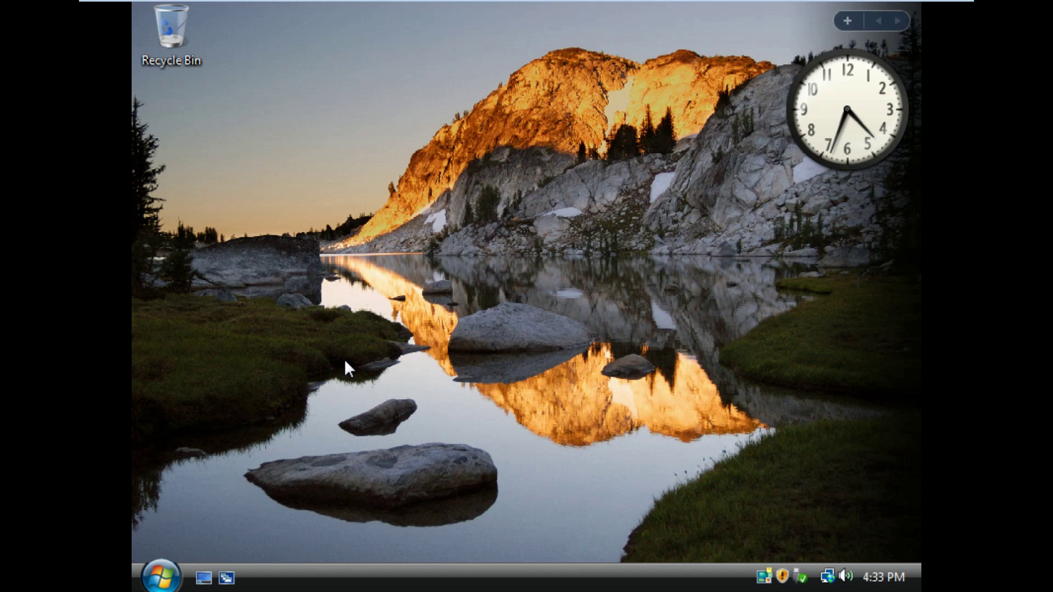
click(162, 576)
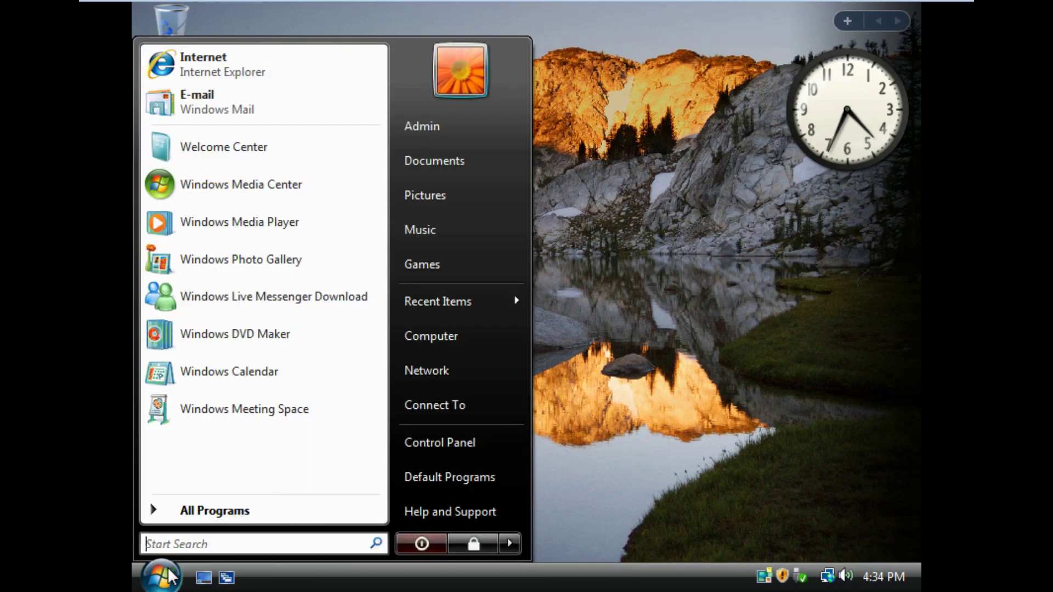
click(170, 575)
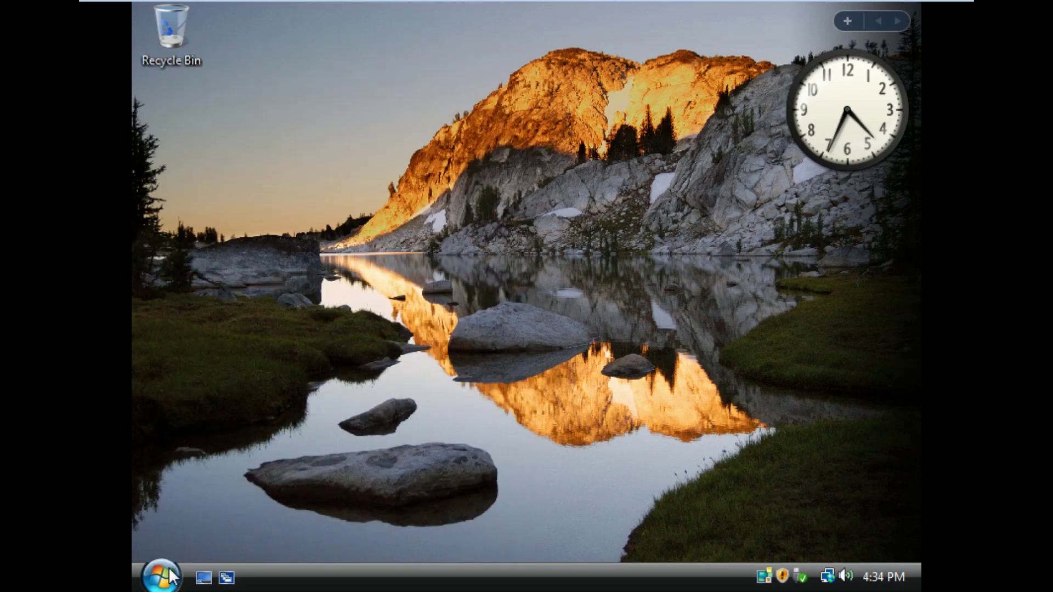
right_click(219, 505)
click(203, 496)
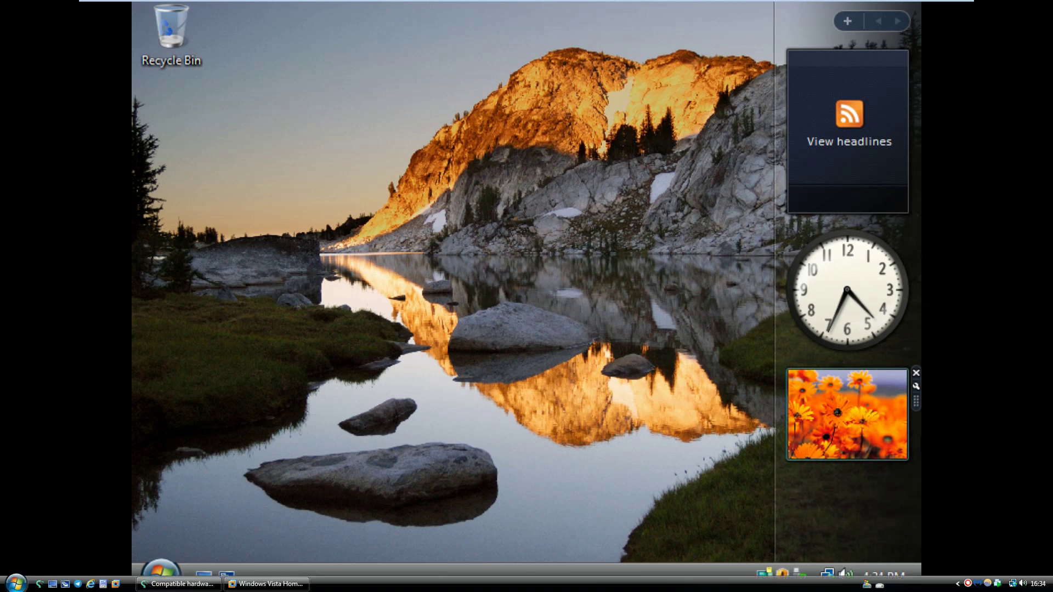
Switch to Snappy Driver Installer, place its window over the virtual machine desktop and examine the available update notice
drag(981, 143, 526, 105)
drag(442, 100, 307, 100)
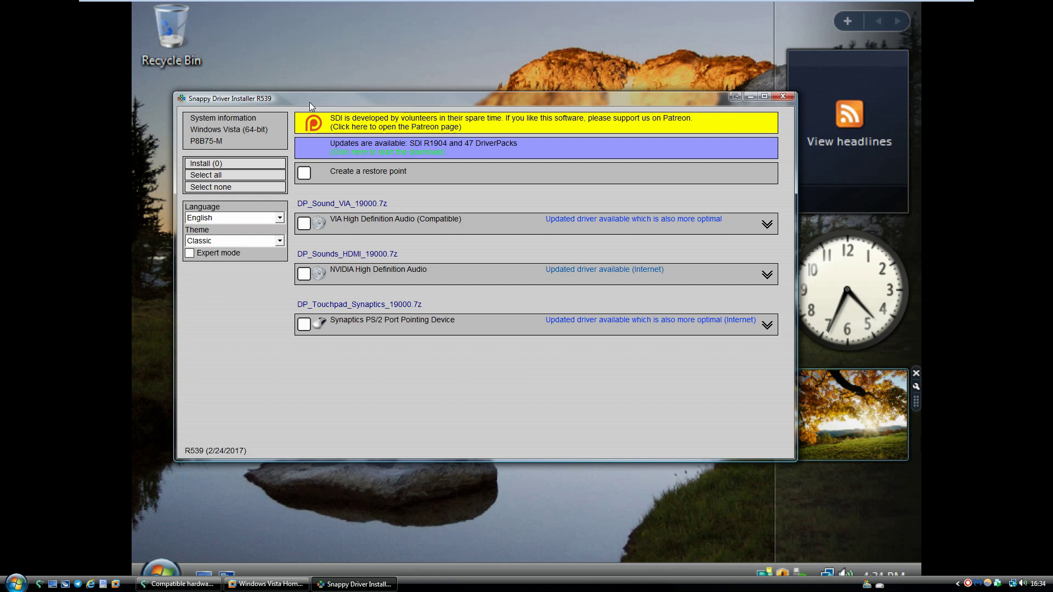
drag(310, 103, 292, 116)
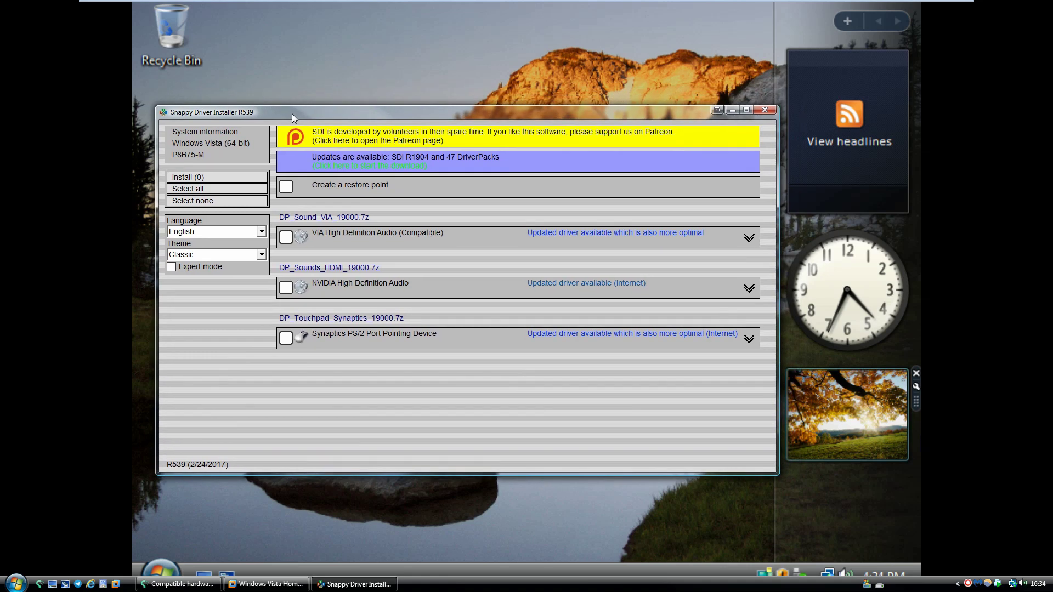
mouse_move(317, 166)
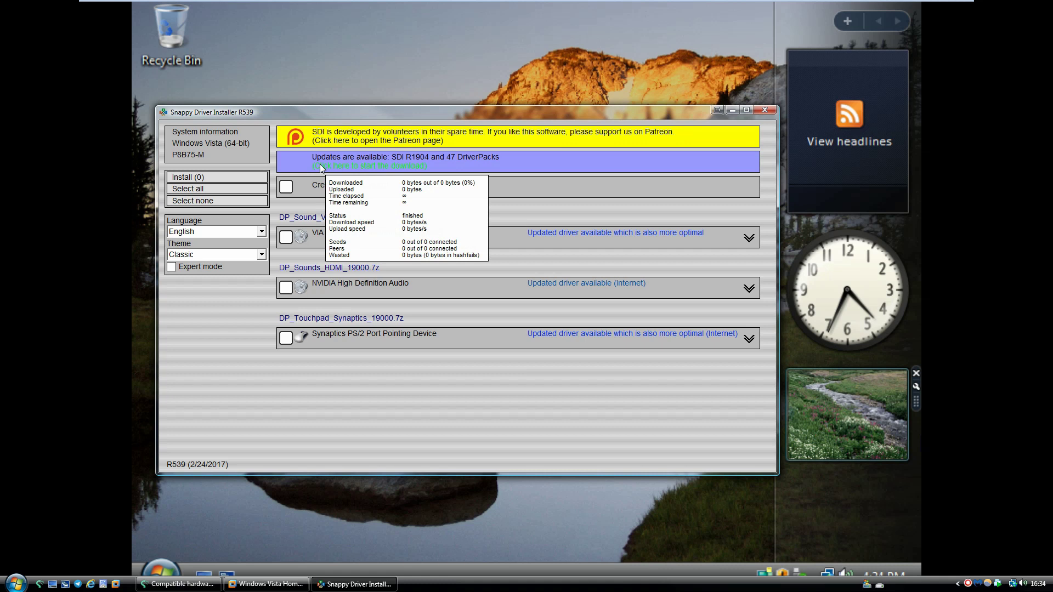
drag(347, 117, 347, 123)
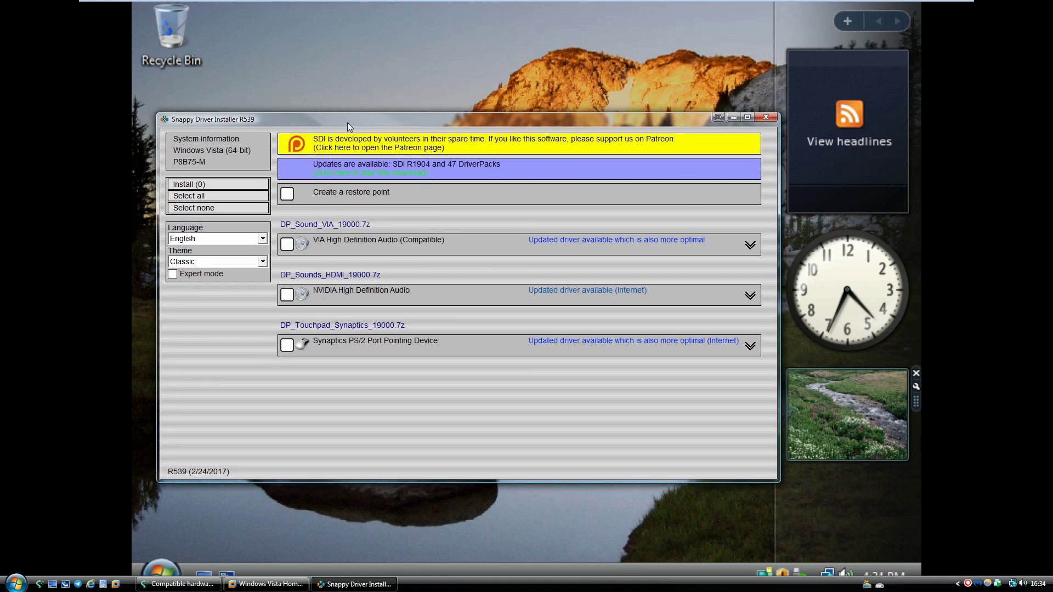
mouse_move(396, 176)
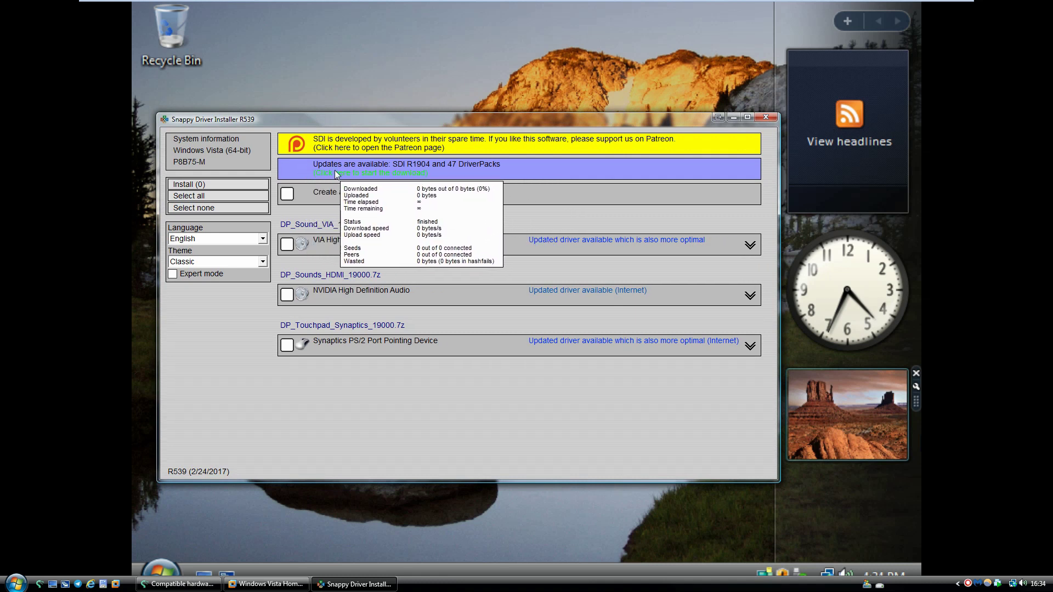
Select the driver updates with This PC Only in Snappy Driver Installer and start downloading them
click(291, 166)
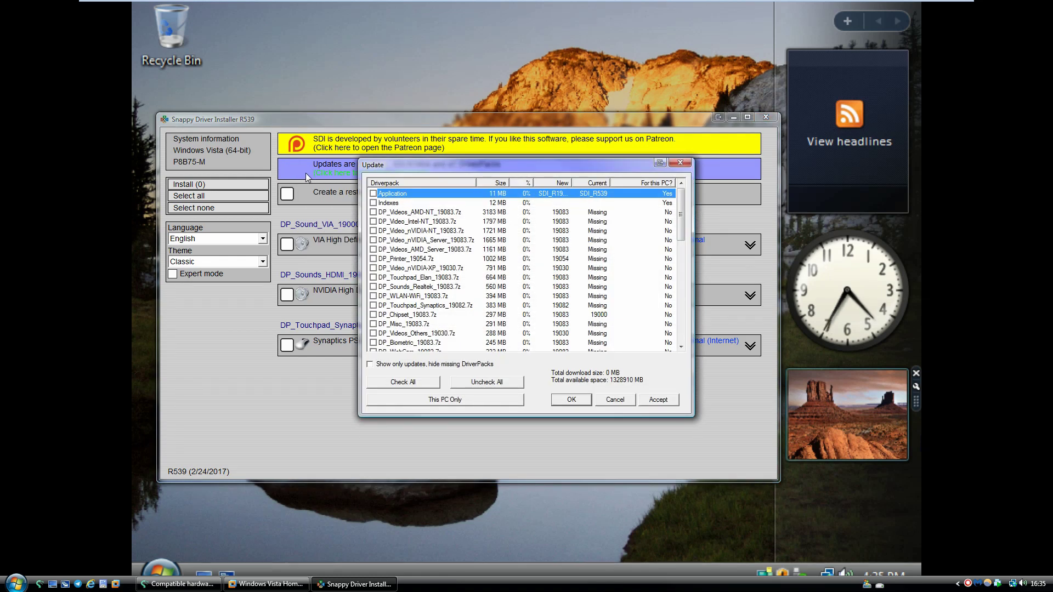
click(431, 401)
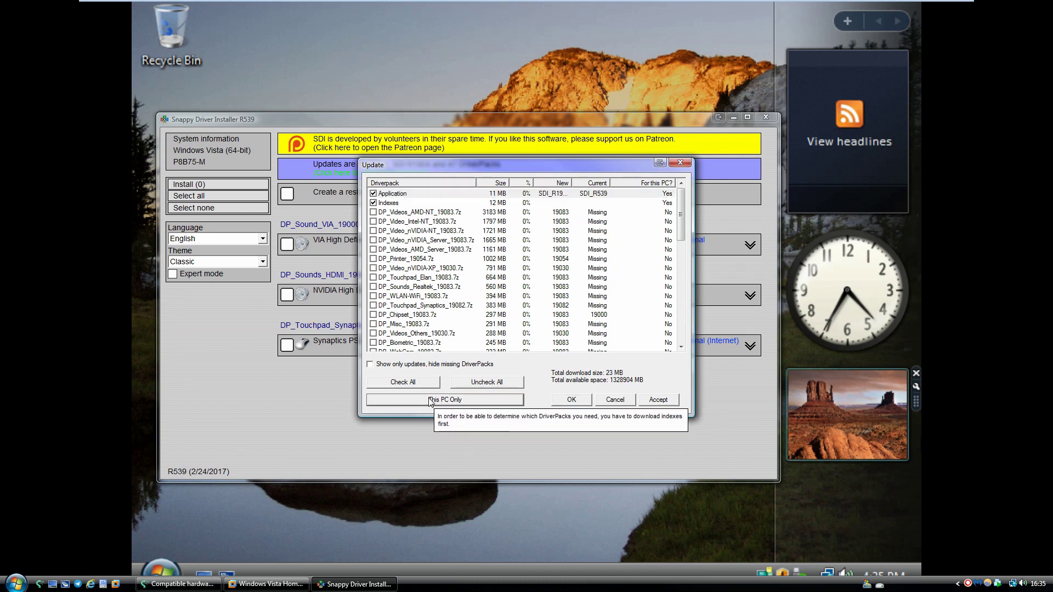
click(554, 400)
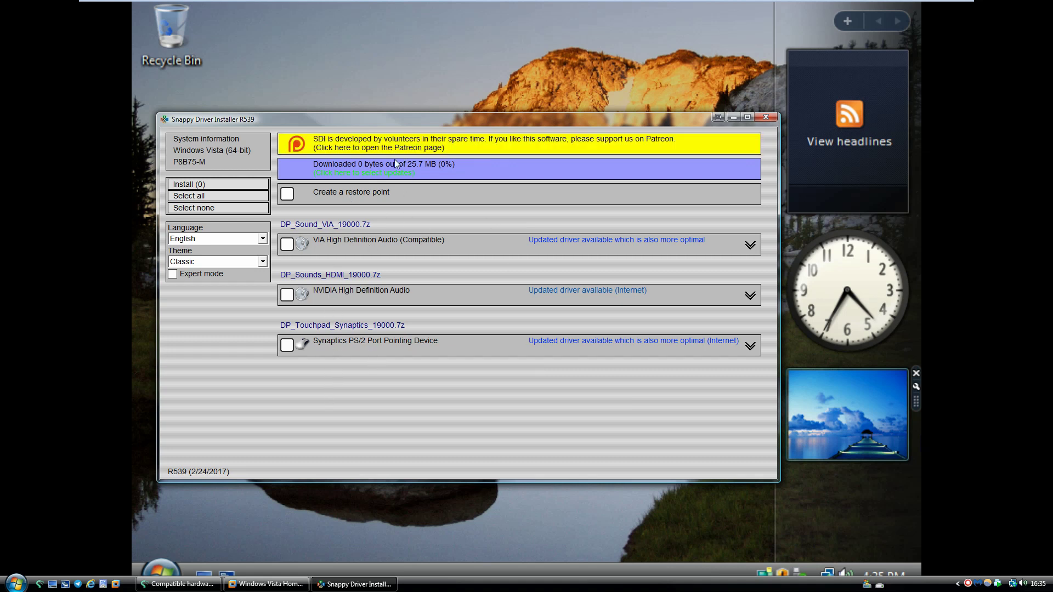
Reopen the driver update list, dismiss it without changes and close Snappy Driver Installer
click(293, 159)
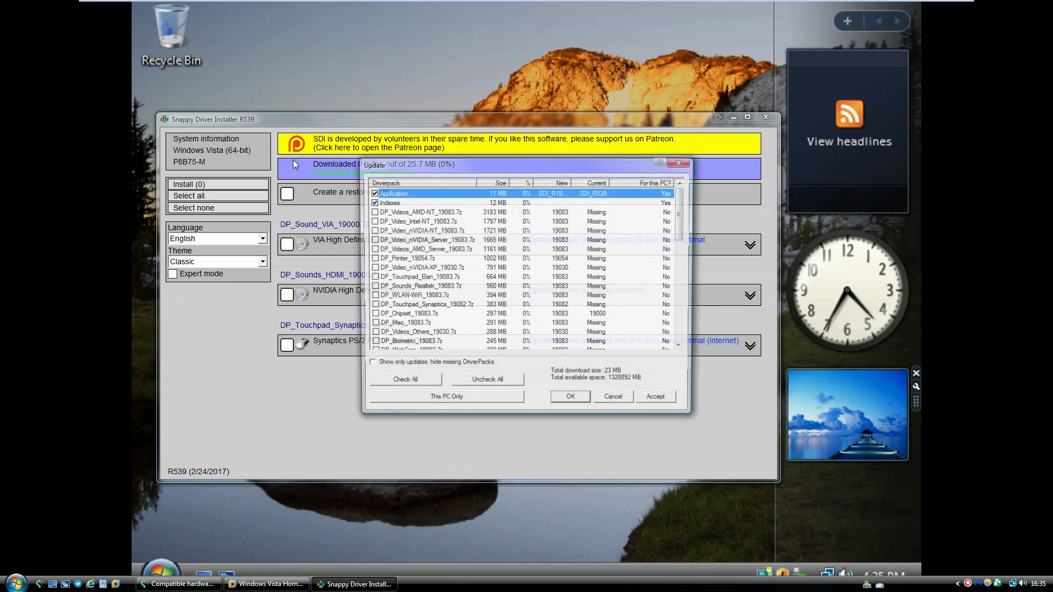
click(615, 400)
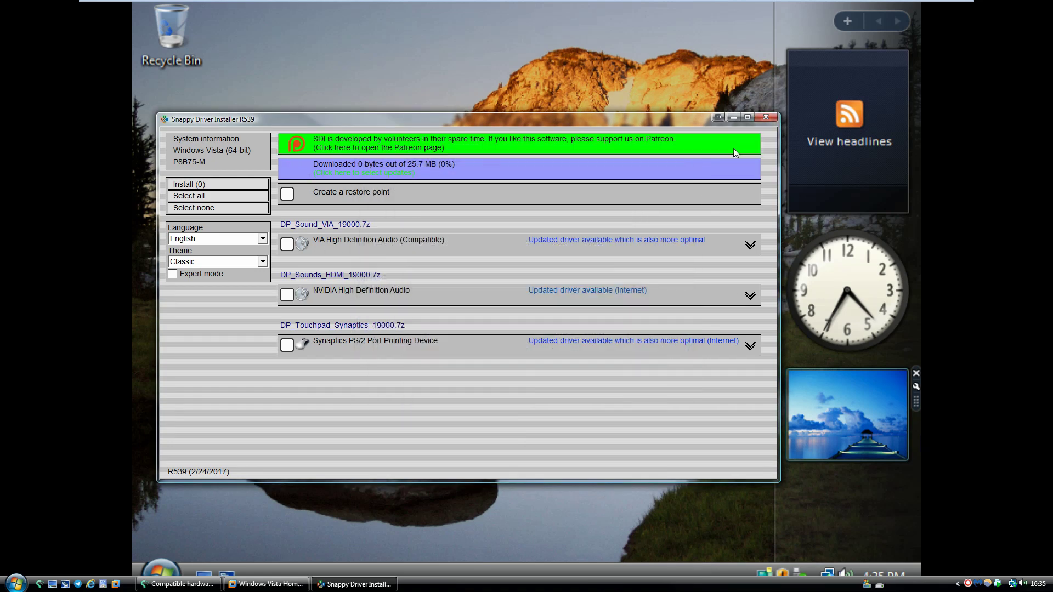
click(765, 117)
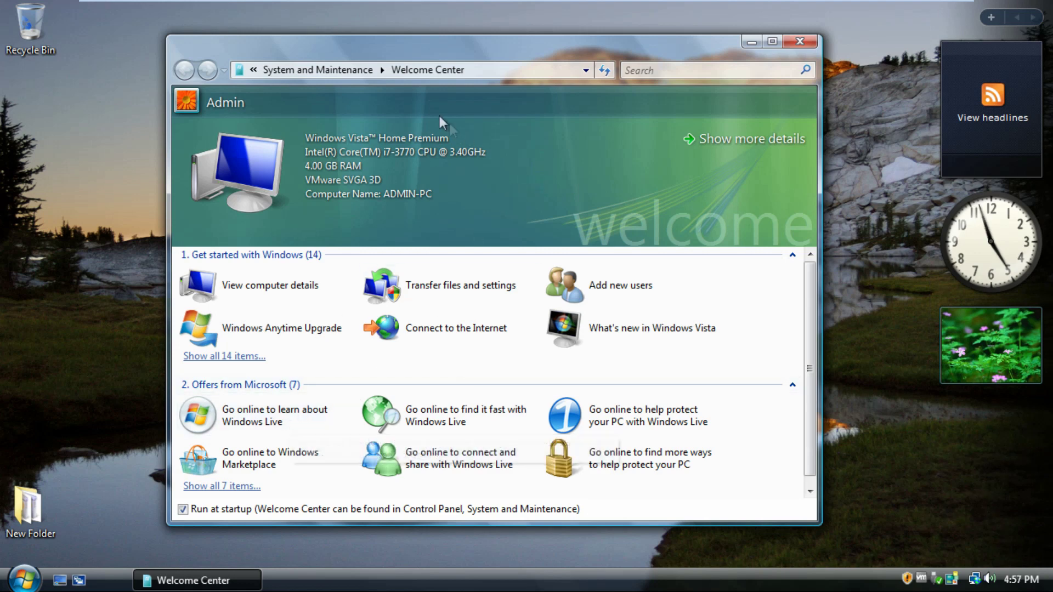
Stop the Welcome Center from running at startup and close it
click(182, 512)
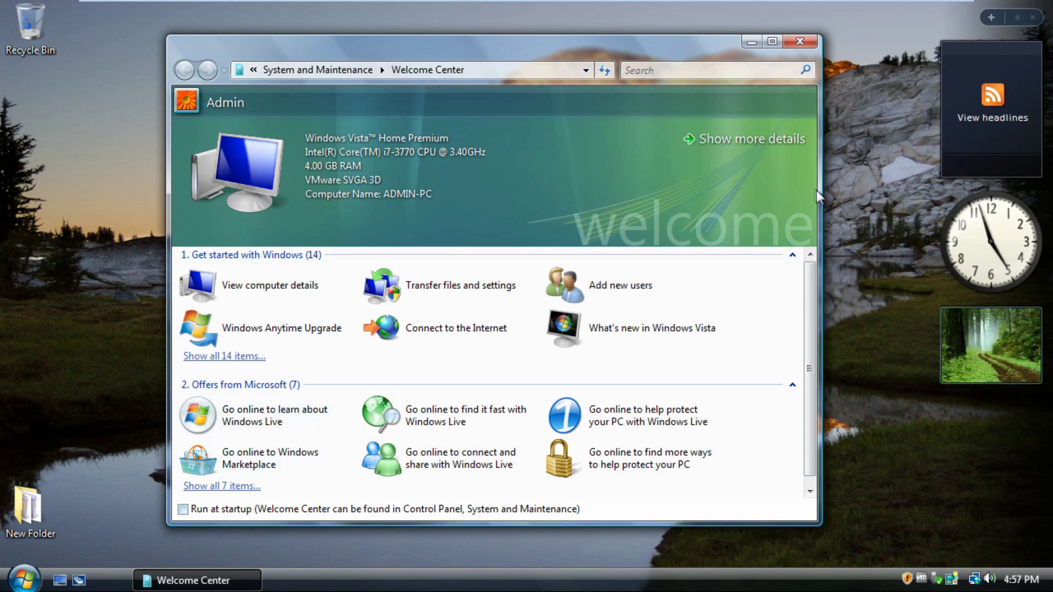
click(801, 42)
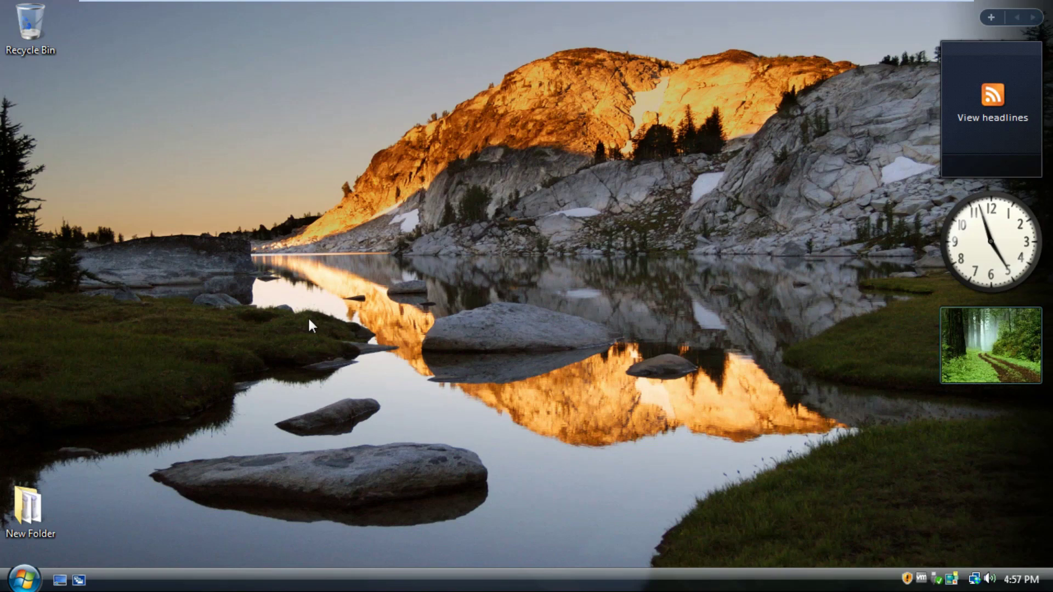
Open the Computer properties, examine the Windows edition, system and activation details, and close the System window
click(23, 578)
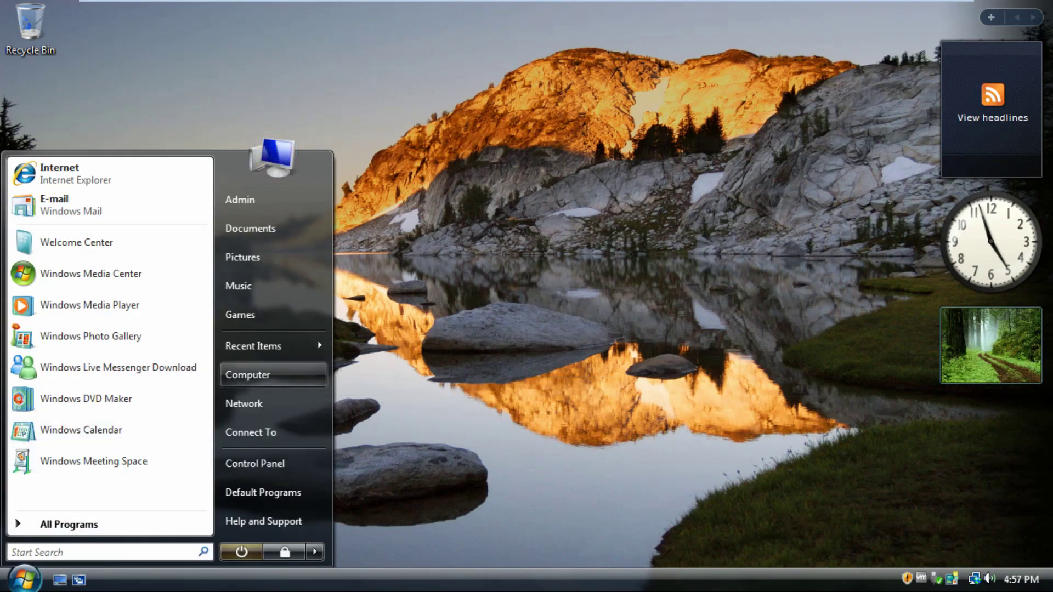
right_click(307, 368)
click(355, 523)
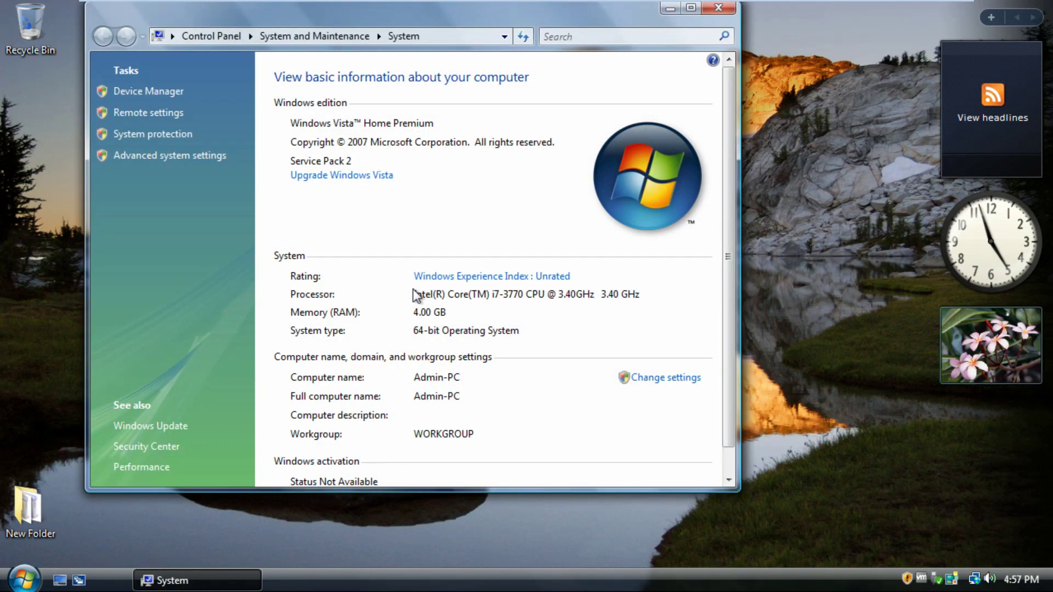
drag(377, 18, 463, 45)
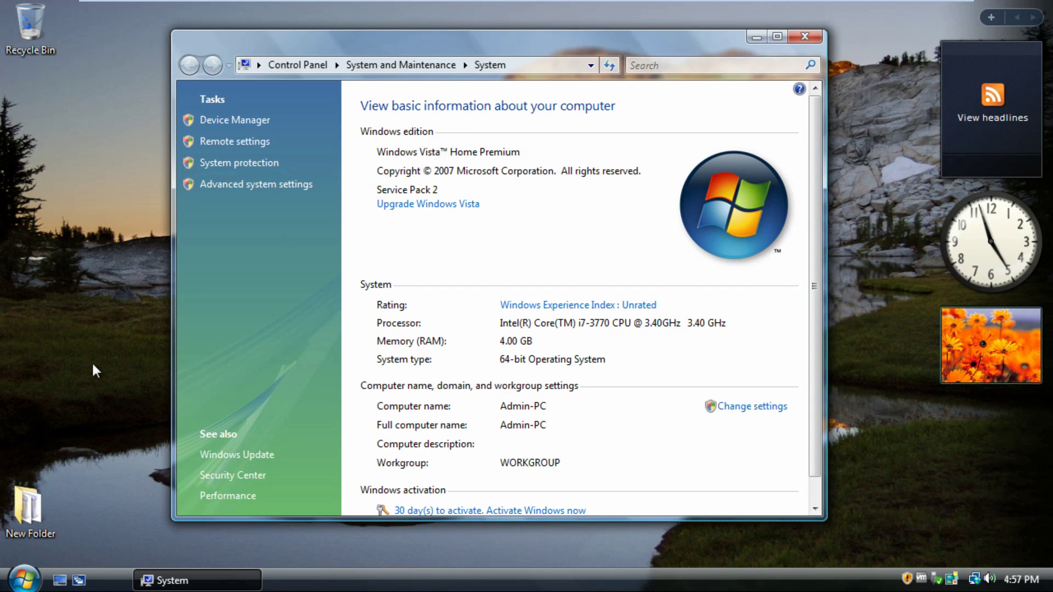
click(23, 579)
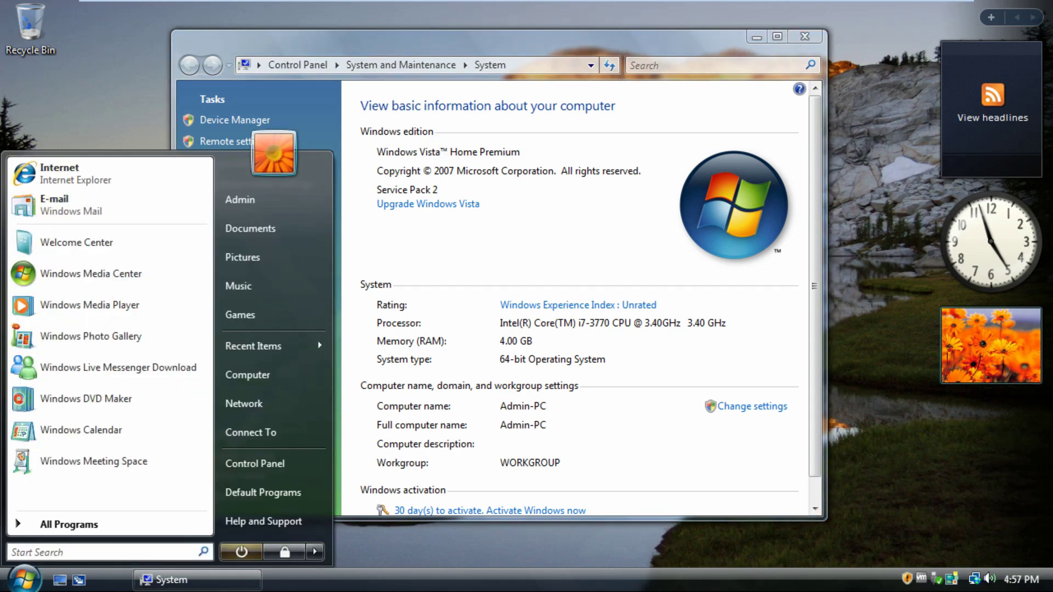
right_click(254, 377)
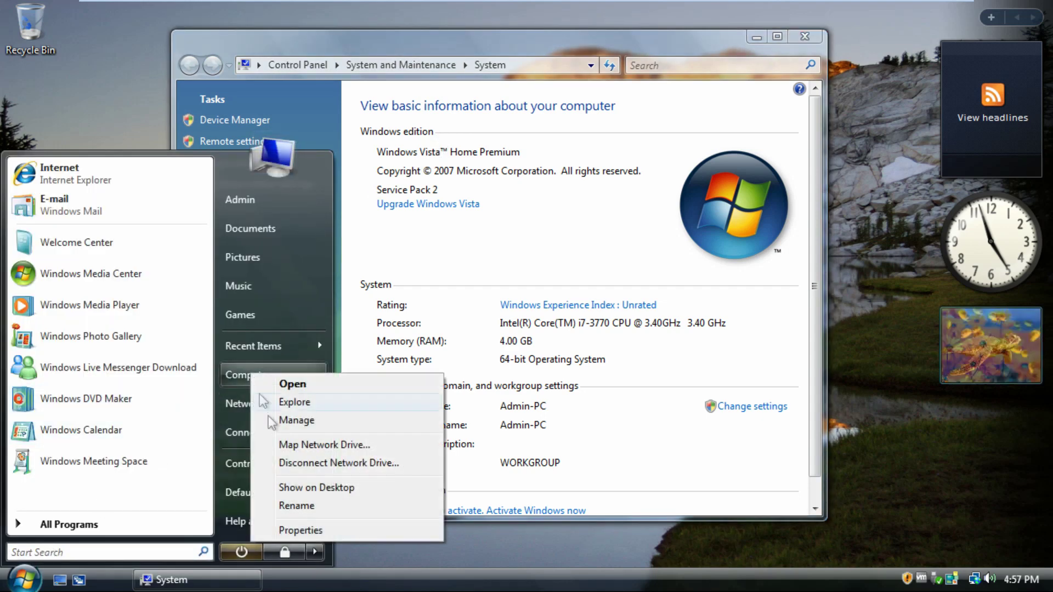
click(503, 237)
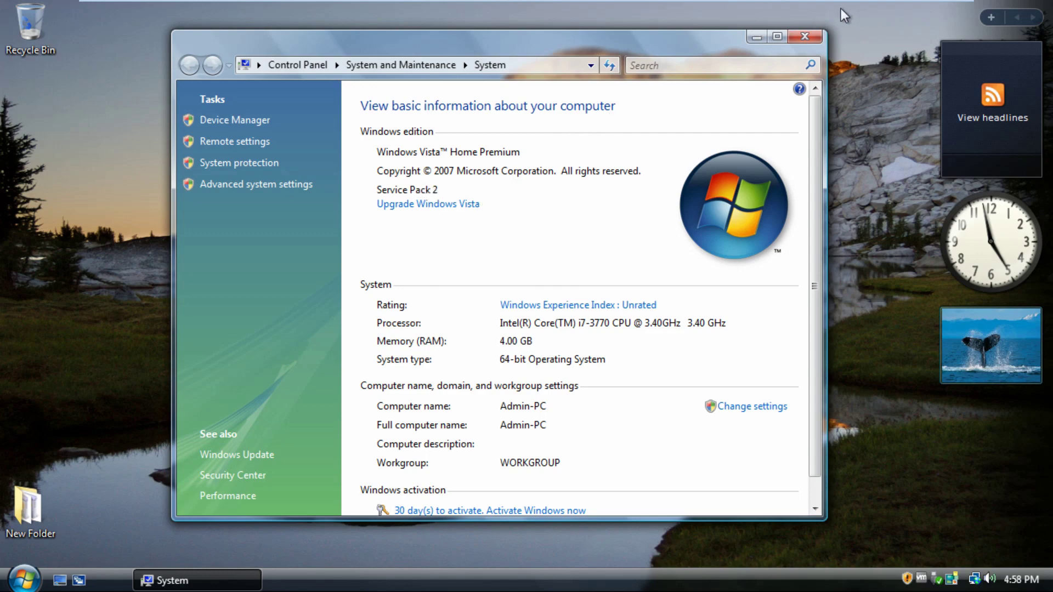
click(804, 36)
Run IE9-WindowsVista-x64-enu from New Folder with permission, start installing Internet Explorer 9 and move its progress window aside
double_click(22, 507)
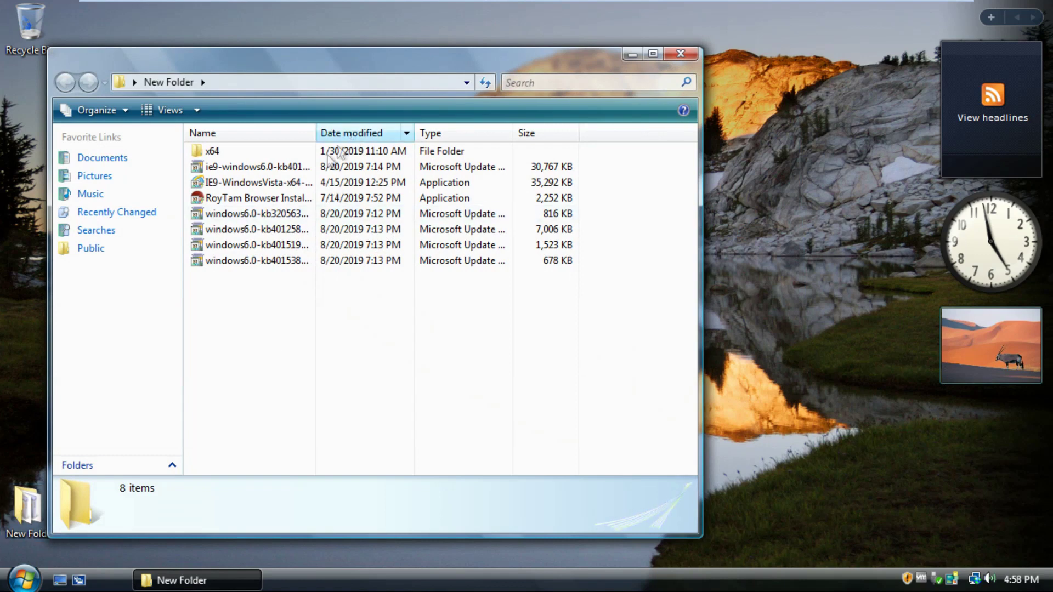
mouse_move(301, 185)
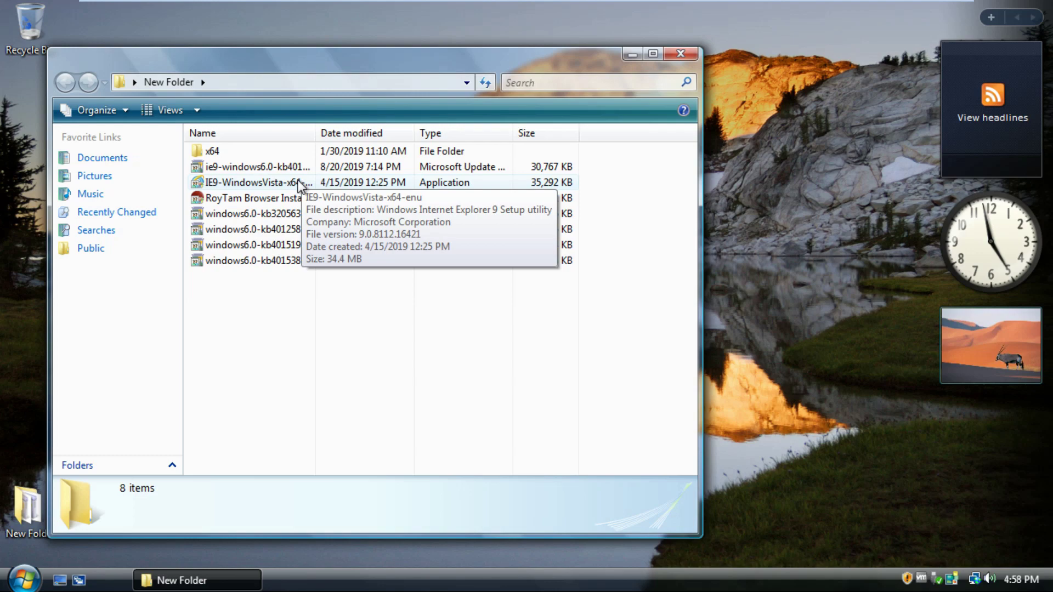
double_click(298, 183)
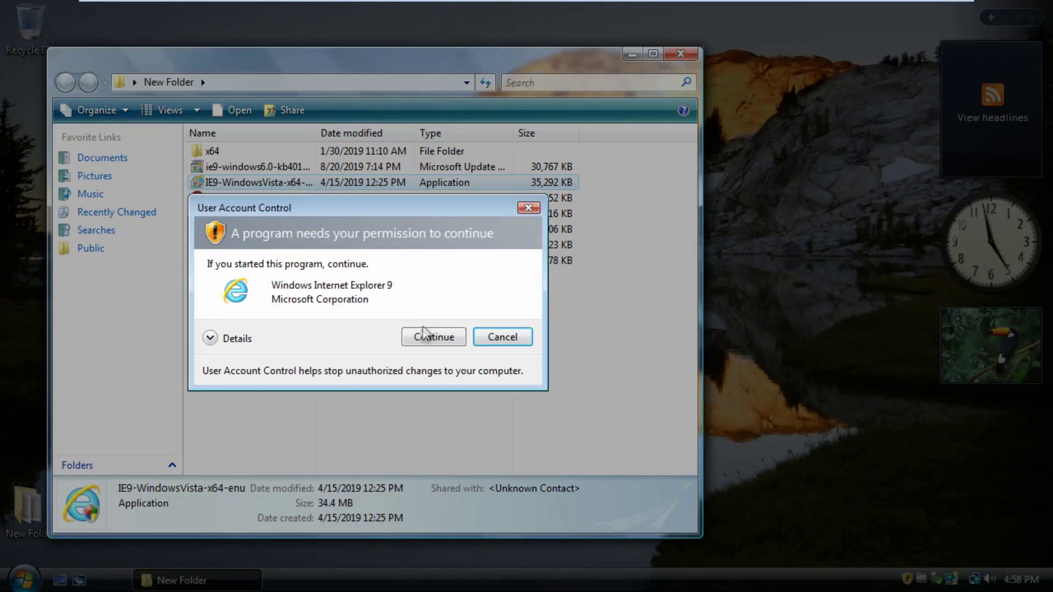
click(425, 336)
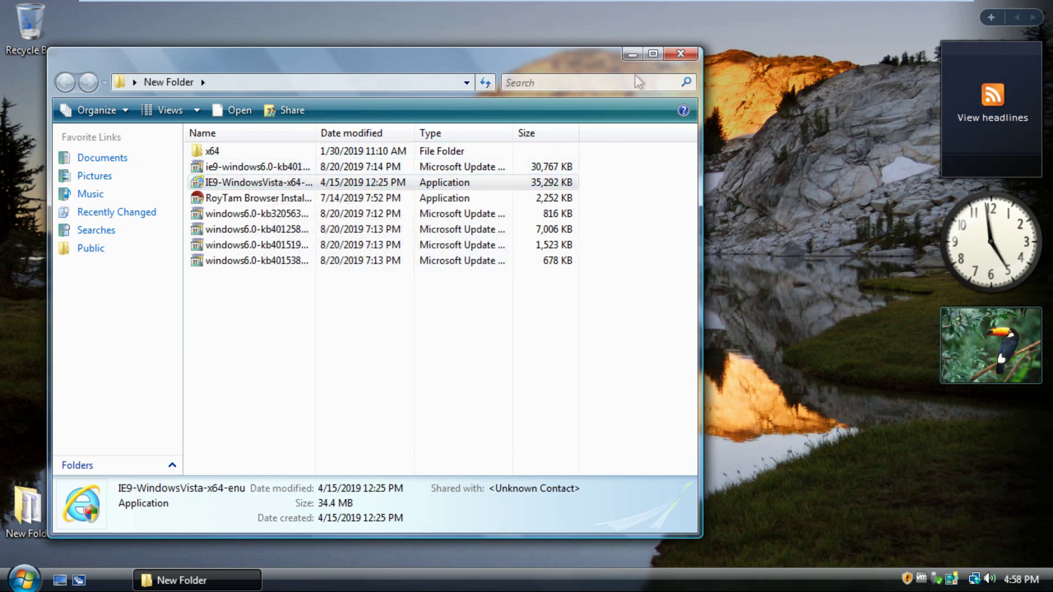
click(637, 52)
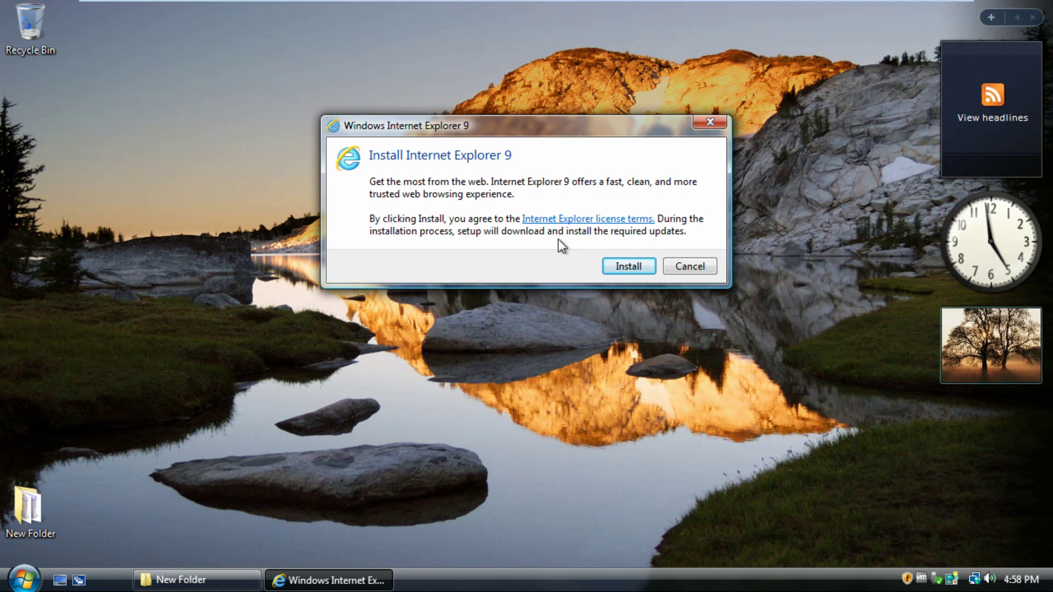
click(618, 265)
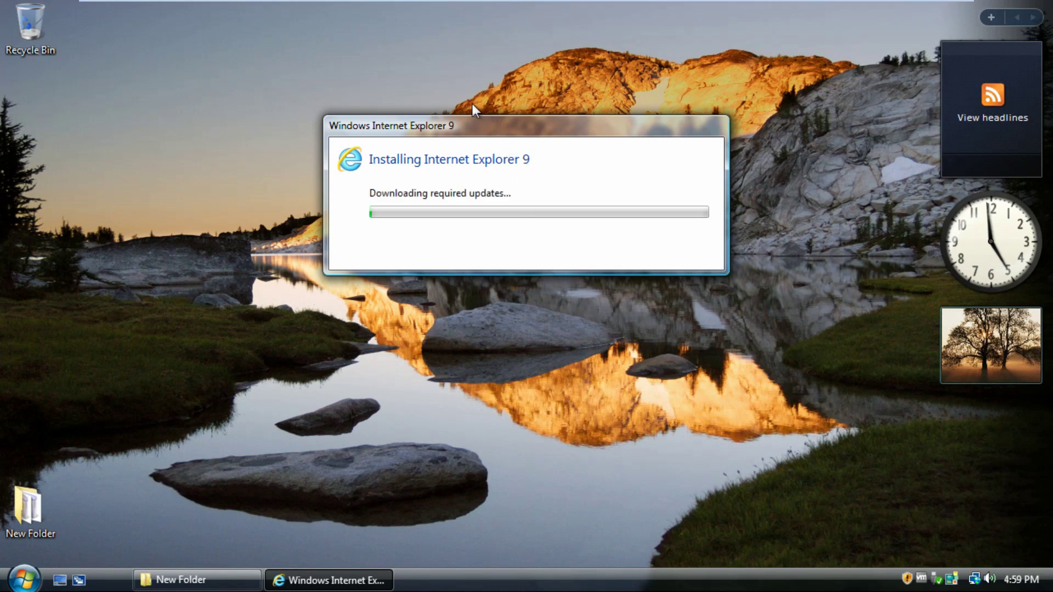
drag(473, 117, 642, 399)
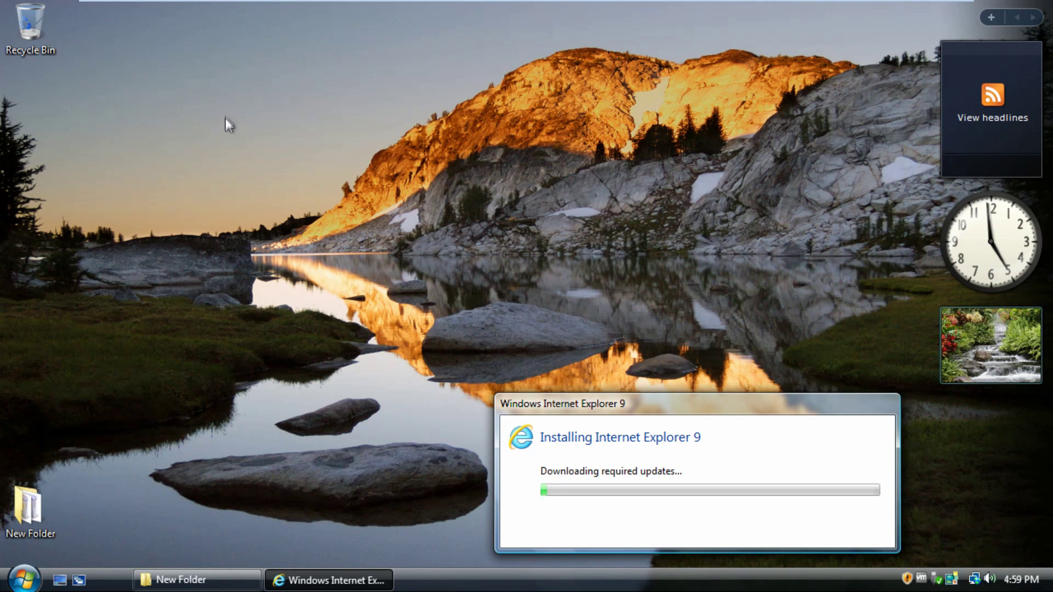
Show the Computer, User's Files and Control Panel icons on the desktop through the personalization settings
right_click(186, 112)
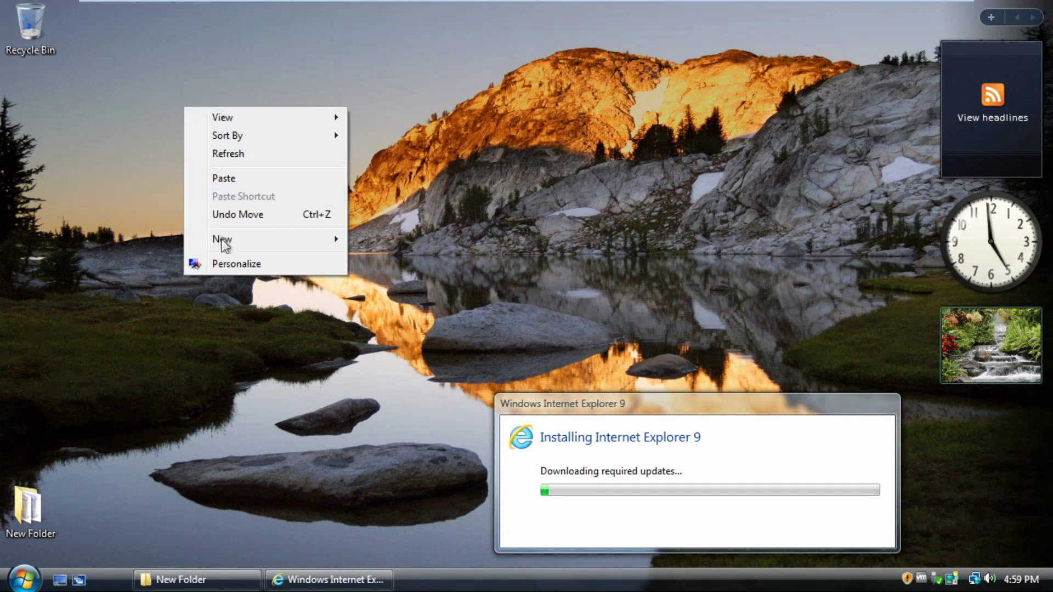
click(231, 266)
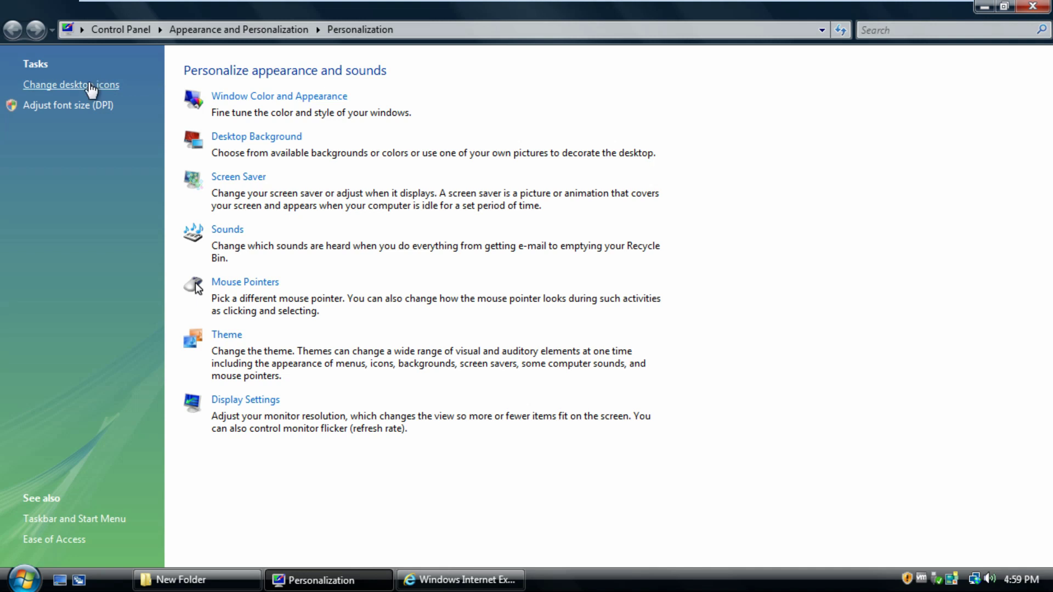
click(91, 86)
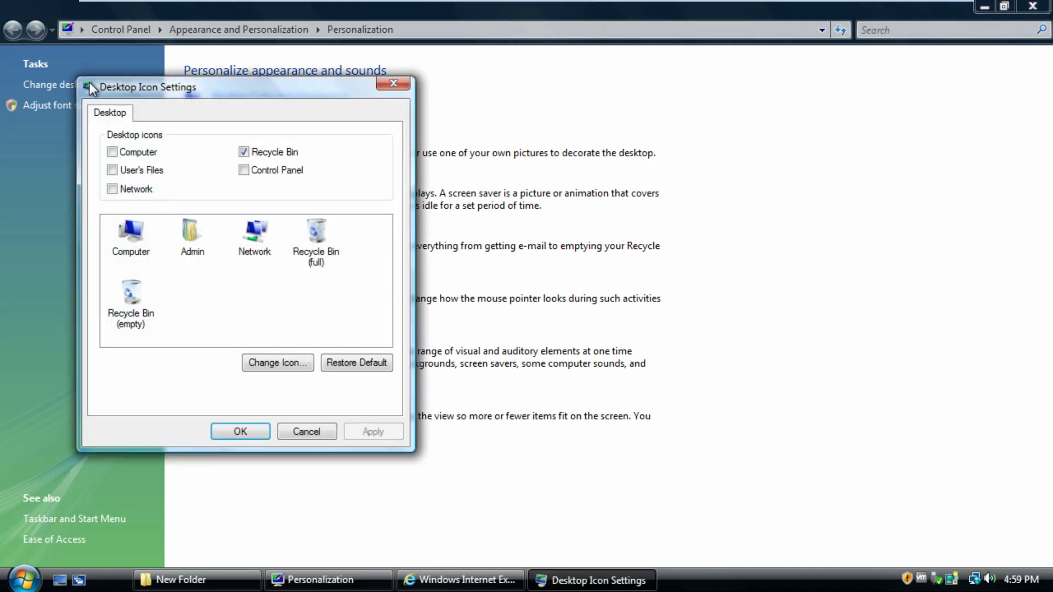
click(112, 152)
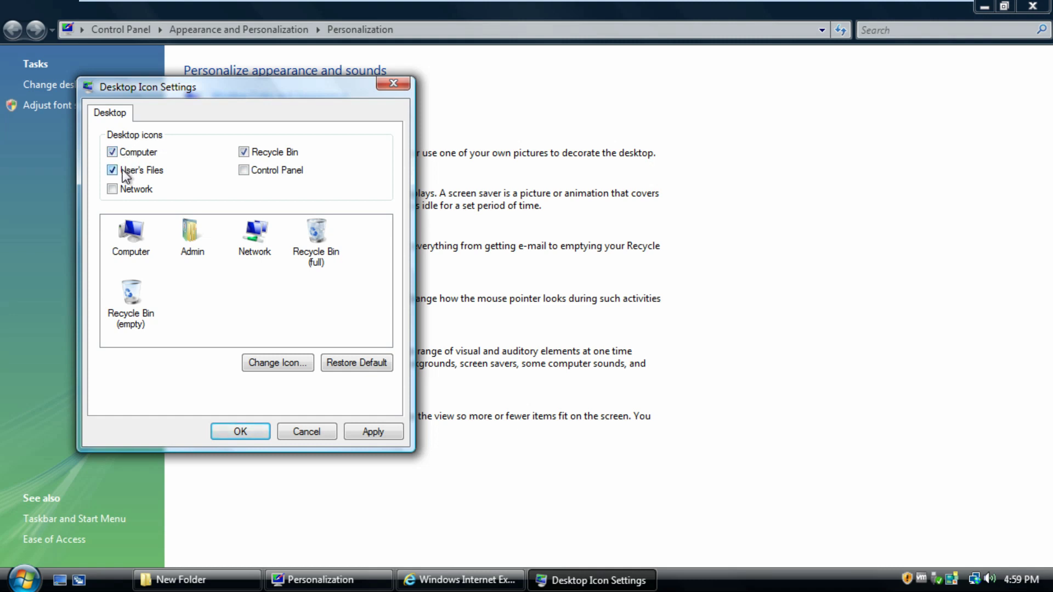
click(243, 170)
click(247, 431)
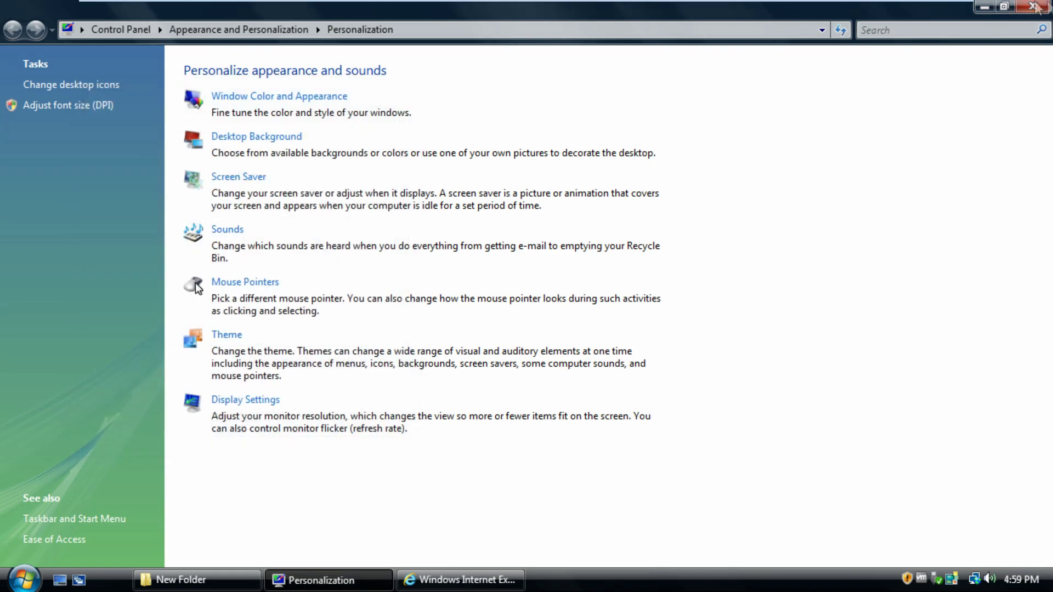
Close the Personalization window, switch Control Panel to Classic View, and close it after browsing its items
click(1033, 6)
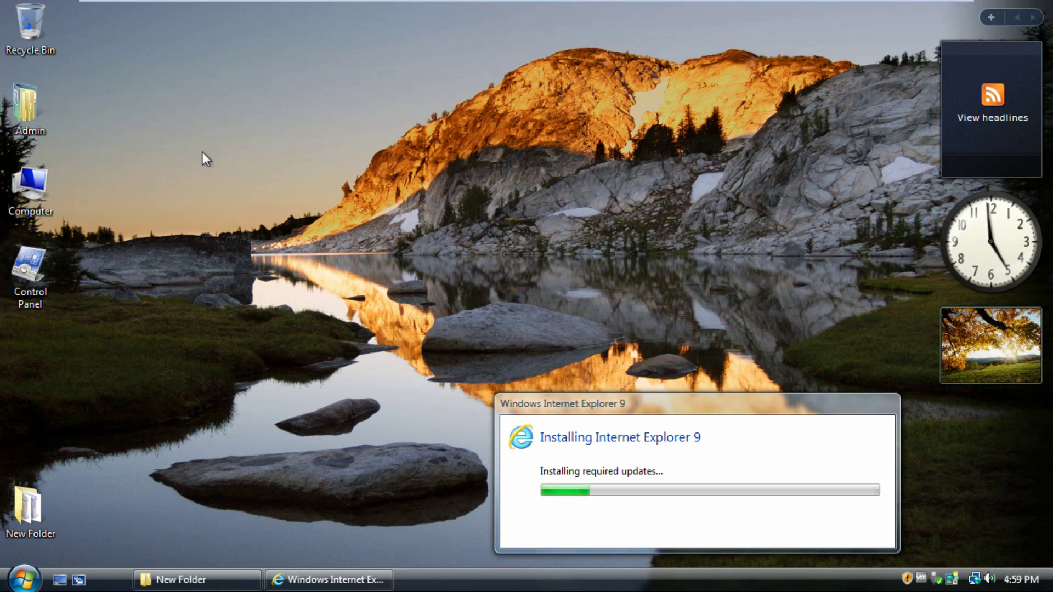
double_click(42, 258)
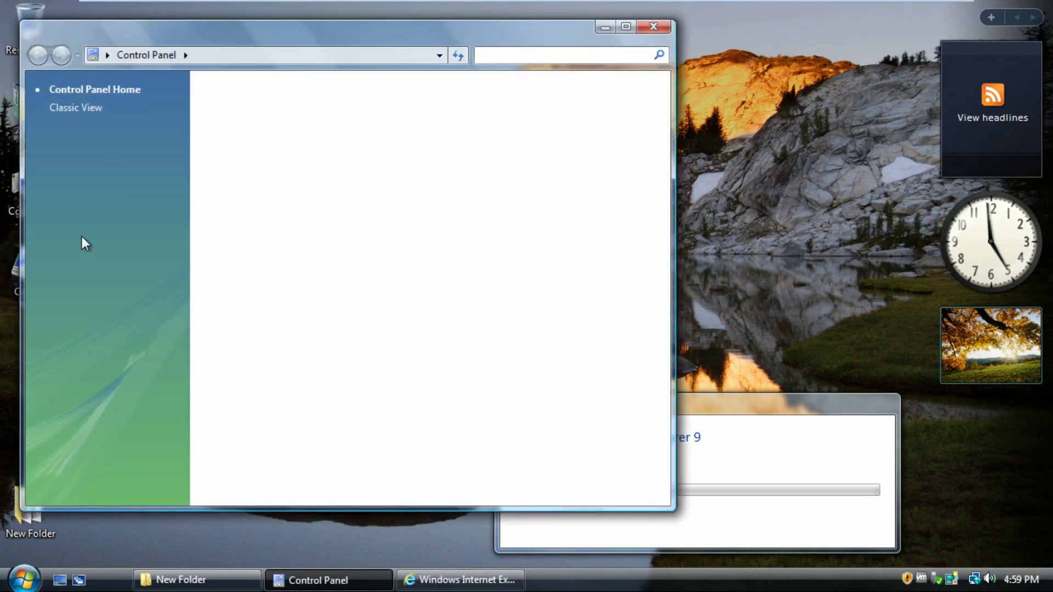
click(70, 108)
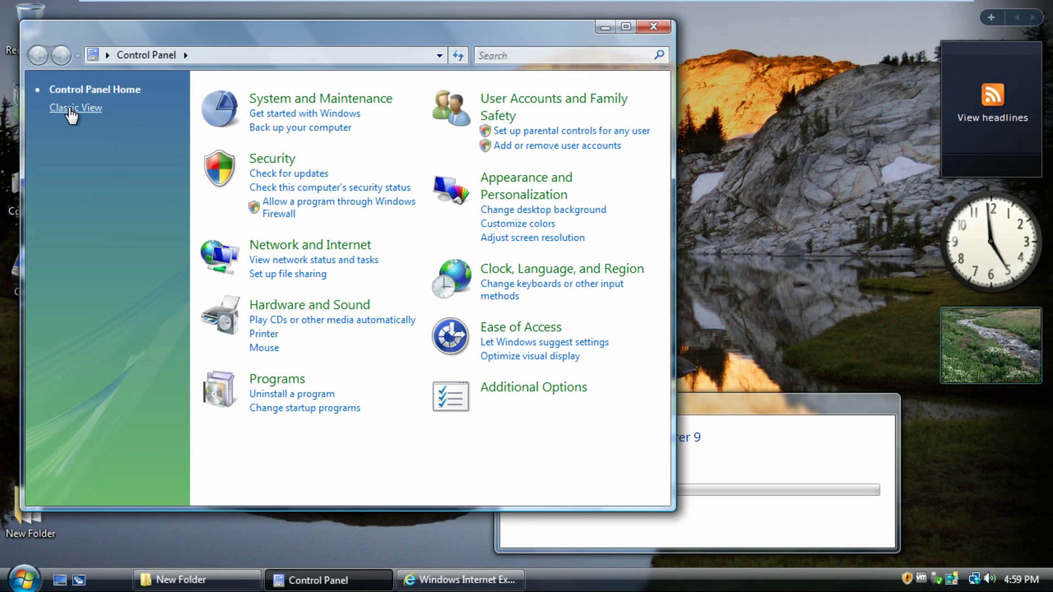
scroll(372, 159, down, 3)
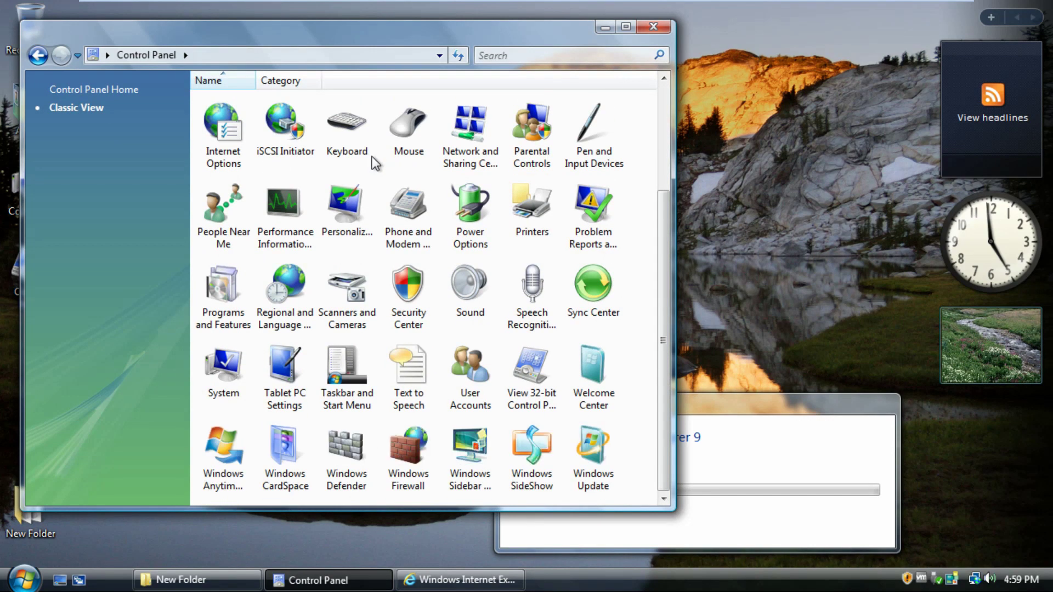
scroll(430, 146, up, 3)
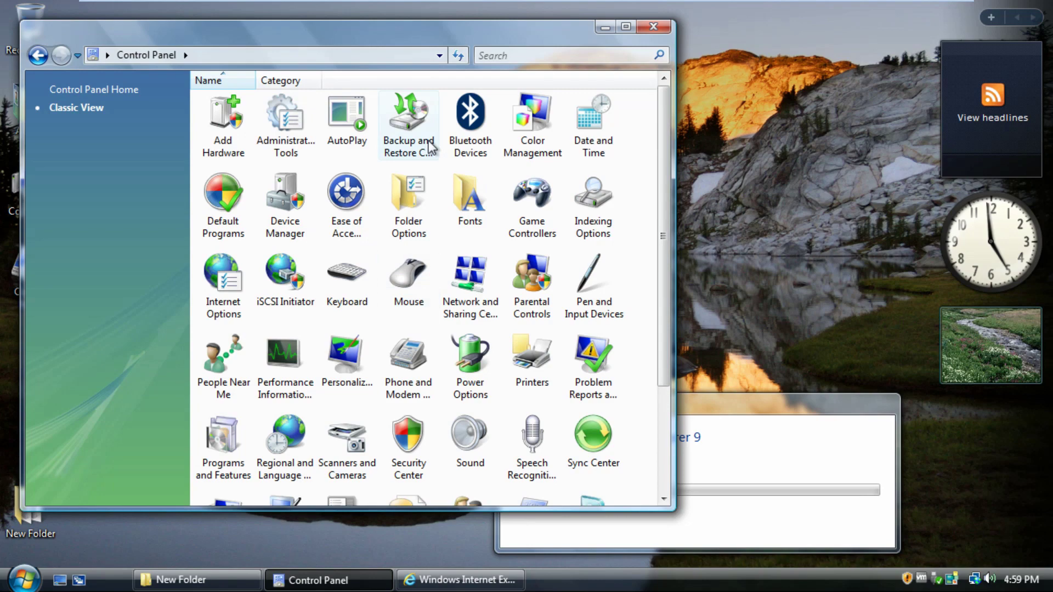
click(668, 26)
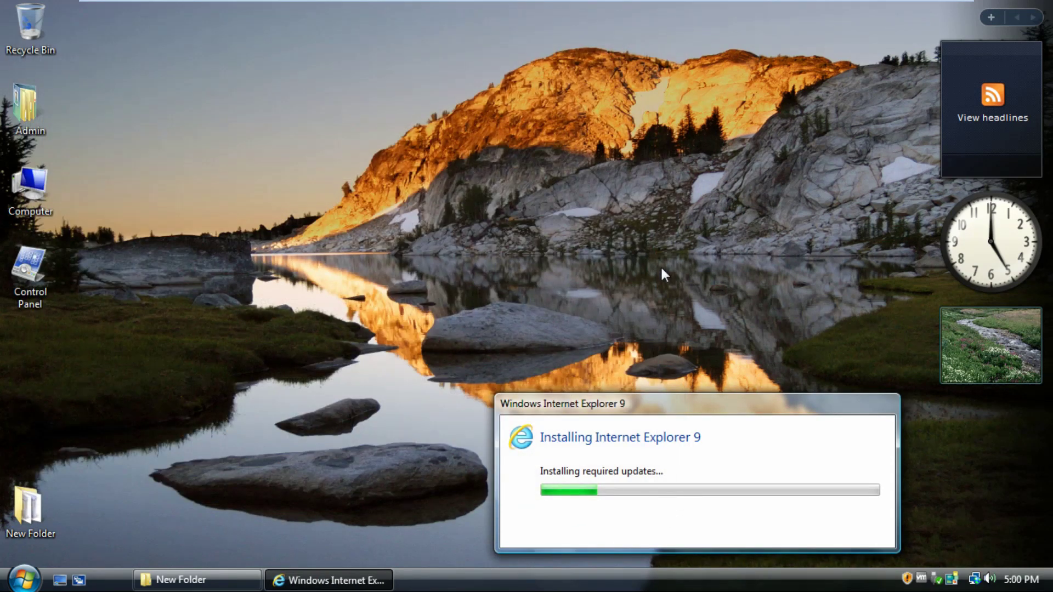
Move the Internet Explorer 9 progress window toward the desktop's middle and stop Windows Sidebar from starting with Windows
drag(649, 408, 541, 295)
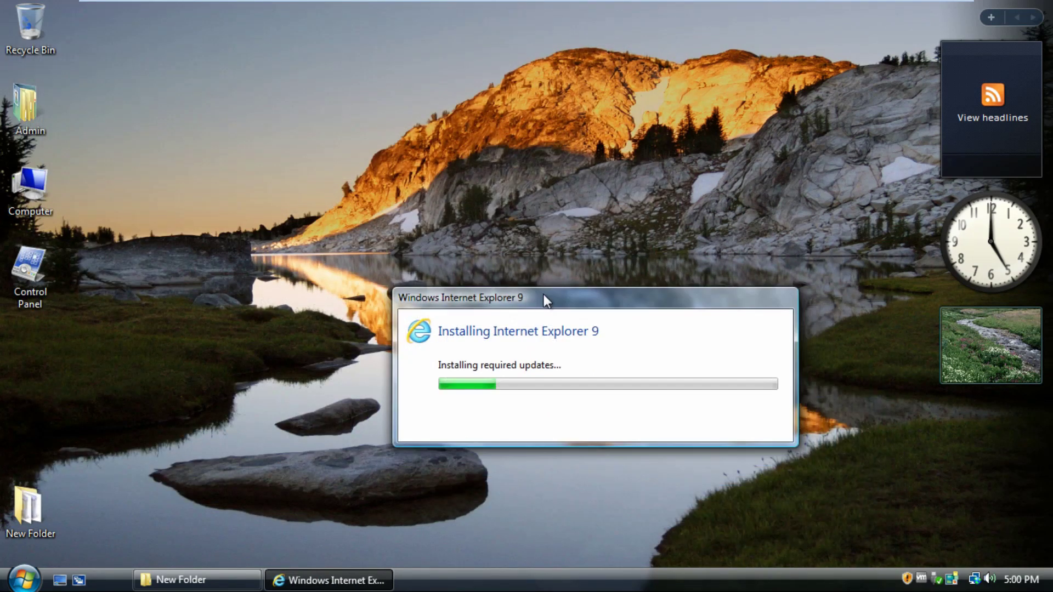
right_click(948, 469)
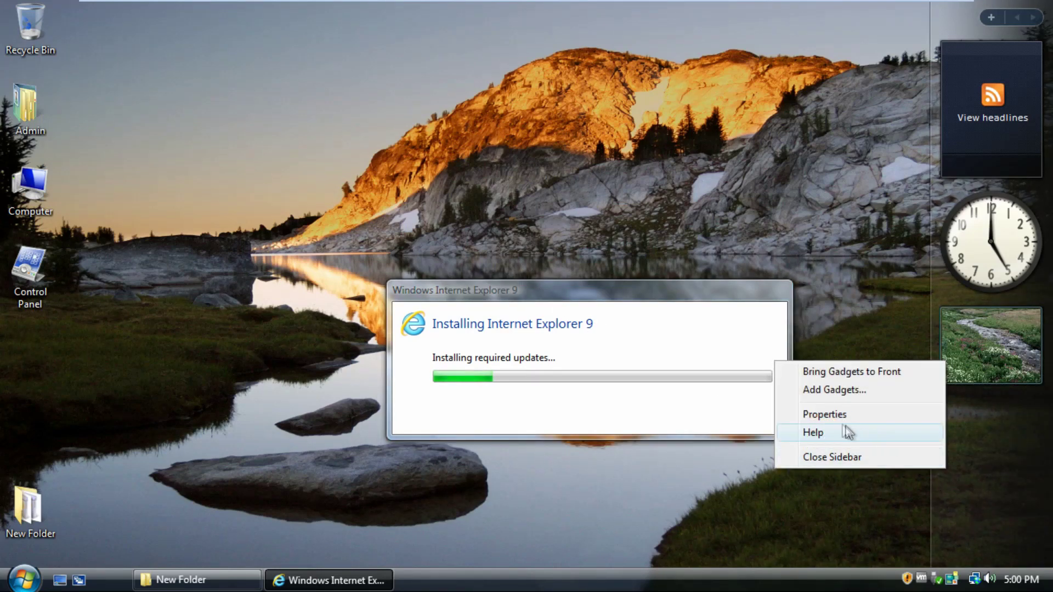
click(828, 418)
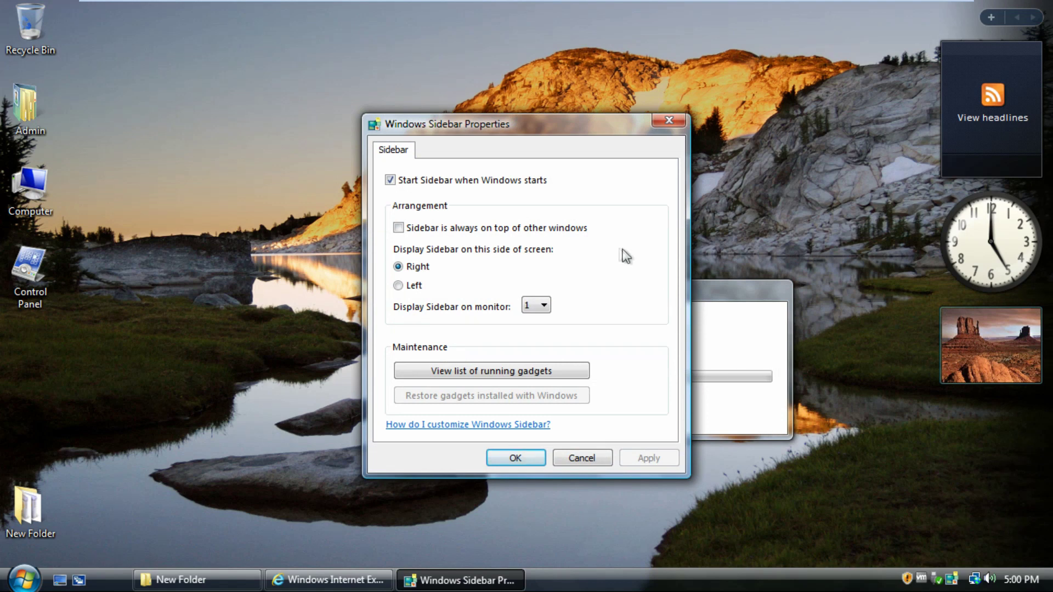
click(420, 186)
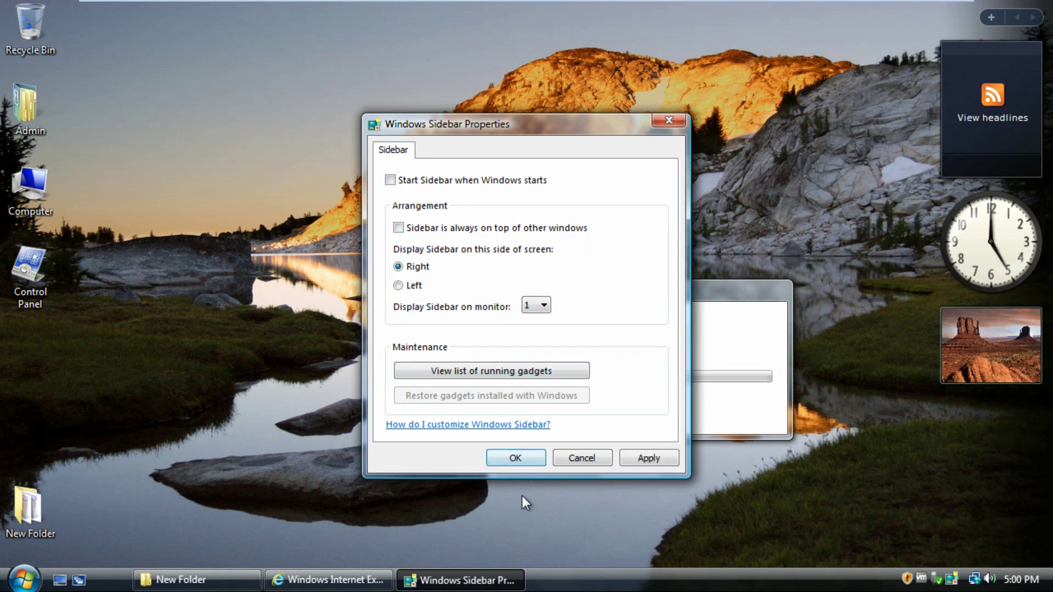
click(509, 458)
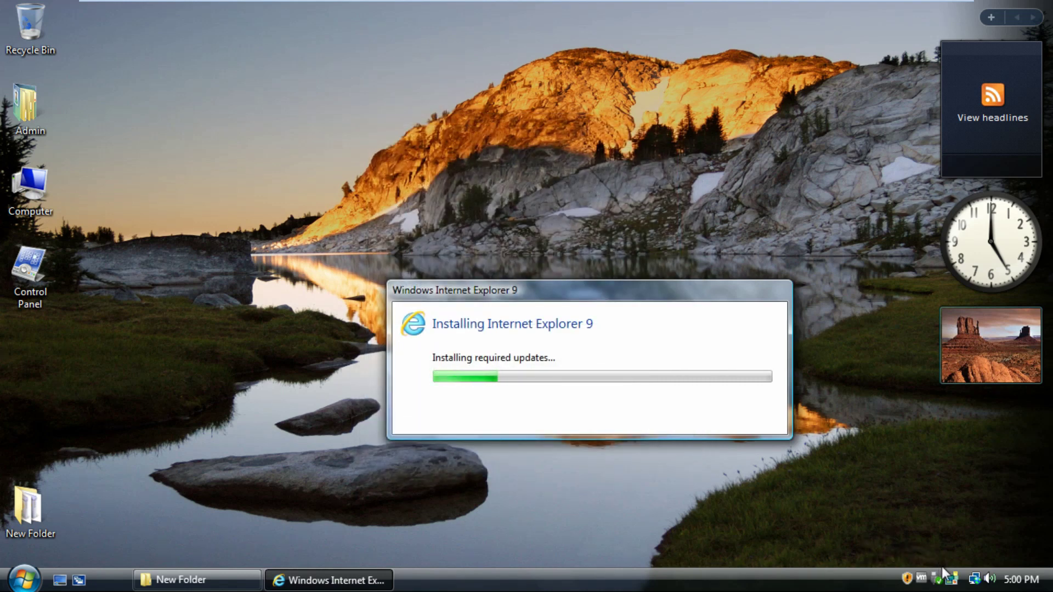
Exit Windows Sidebar and move the Internet Explorer 9 progress window further up the desktop
right_click(945, 573)
click(894, 563)
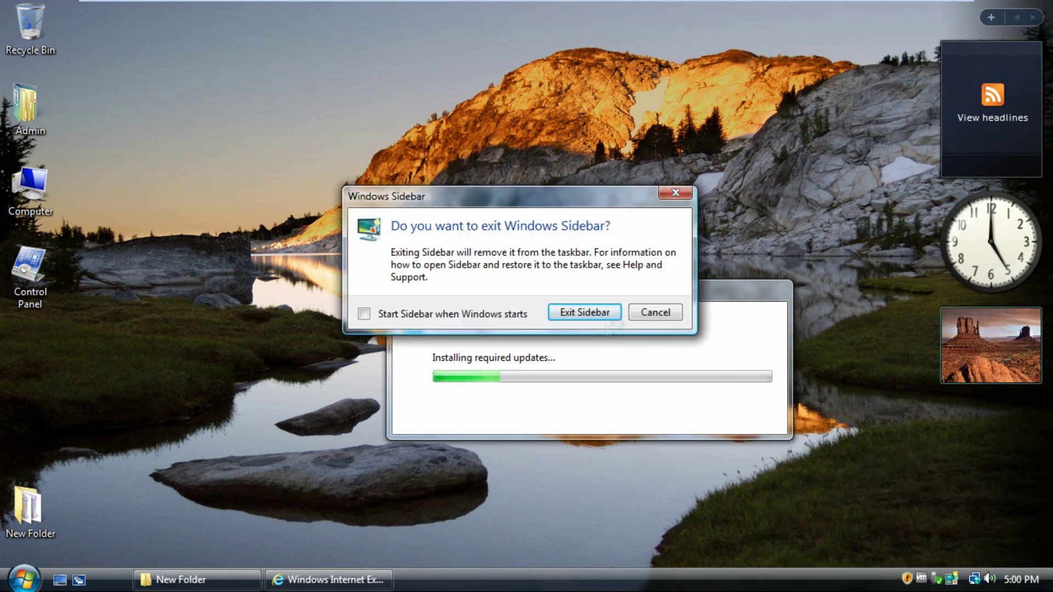
click(585, 312)
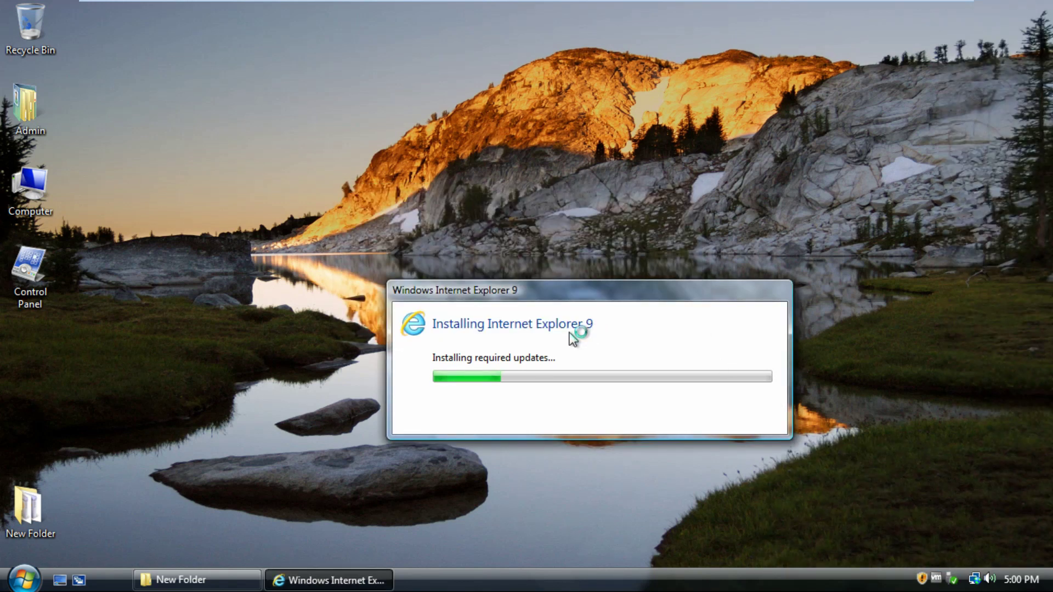
drag(547, 303, 504, 211)
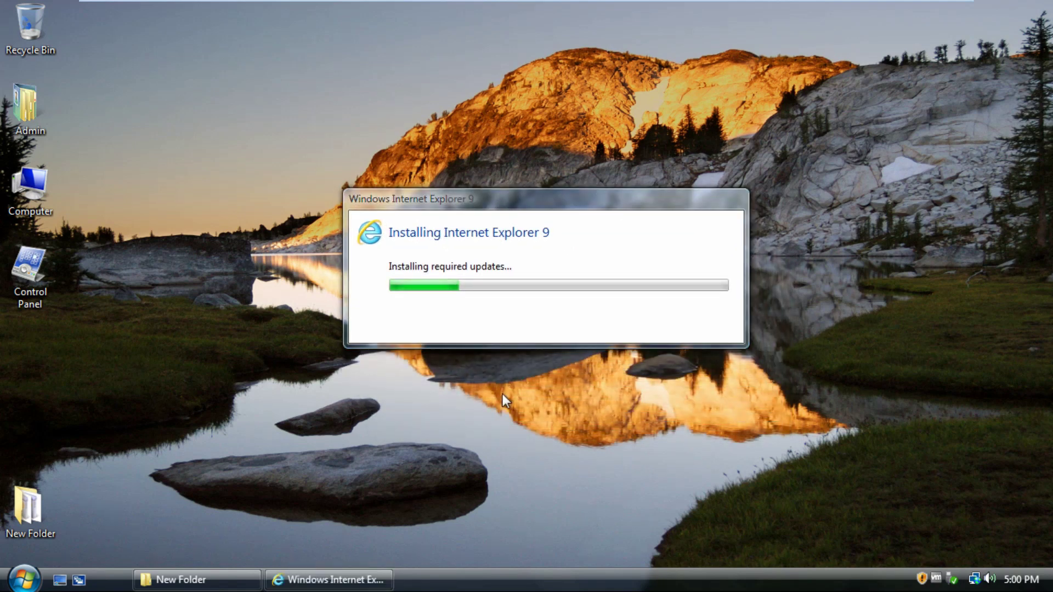
drag(515, 207, 493, 182)
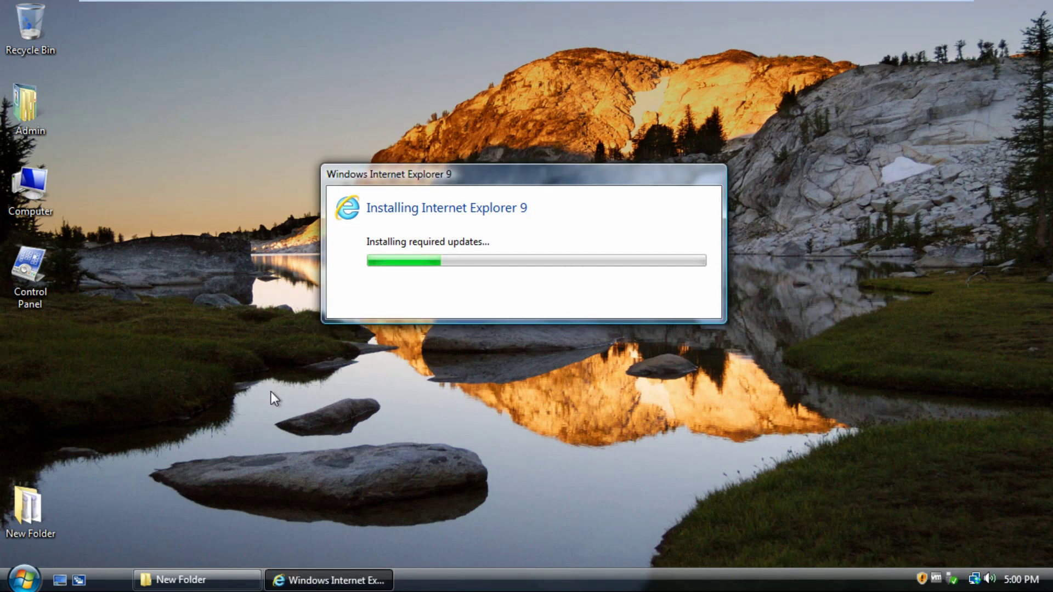
Set the Internet Explorer home page to about:blank through Internet Options in Control Panel, and close Control Panel
click(22, 580)
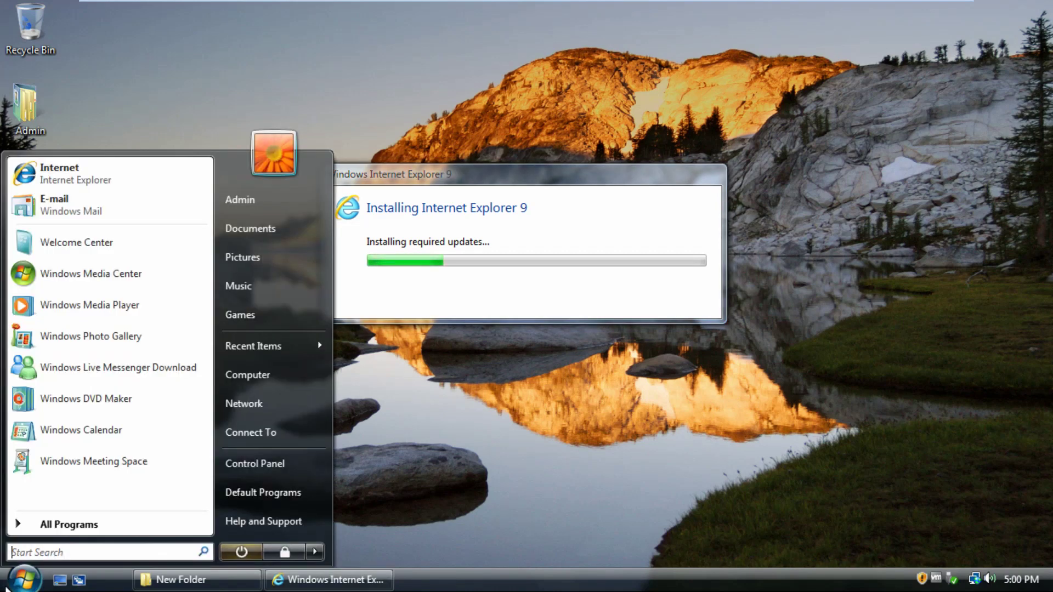
click(267, 465)
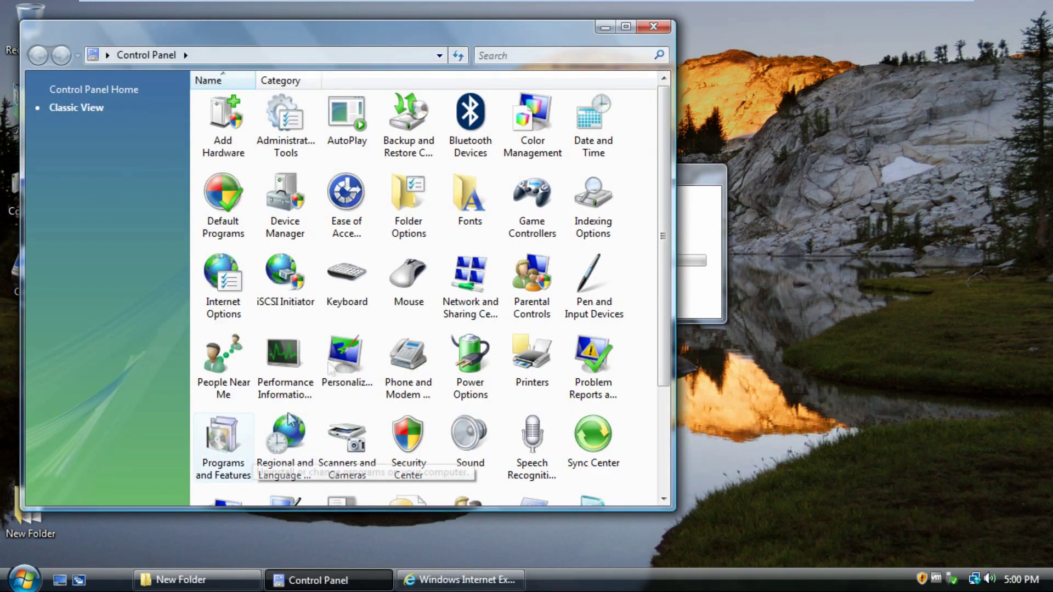
scroll(373, 309, down, 2)
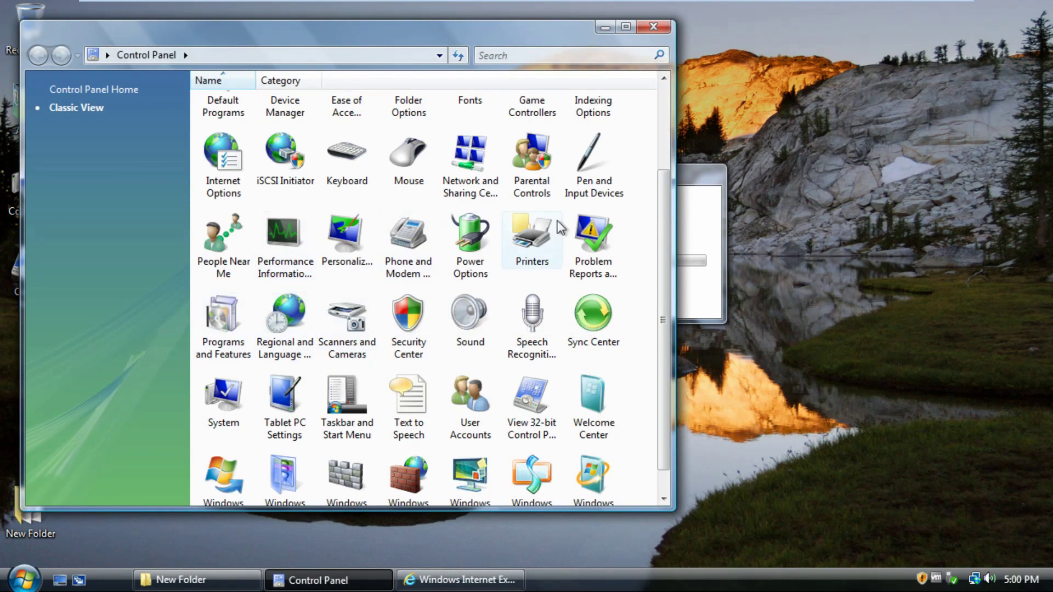
scroll(439, 236, down, 1)
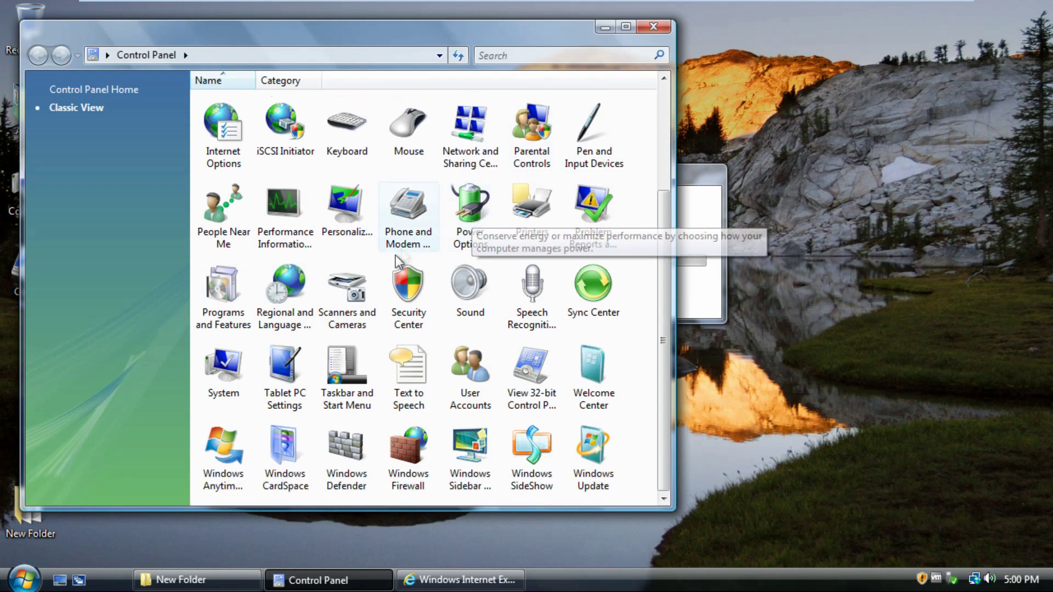
scroll(373, 236, up, 2)
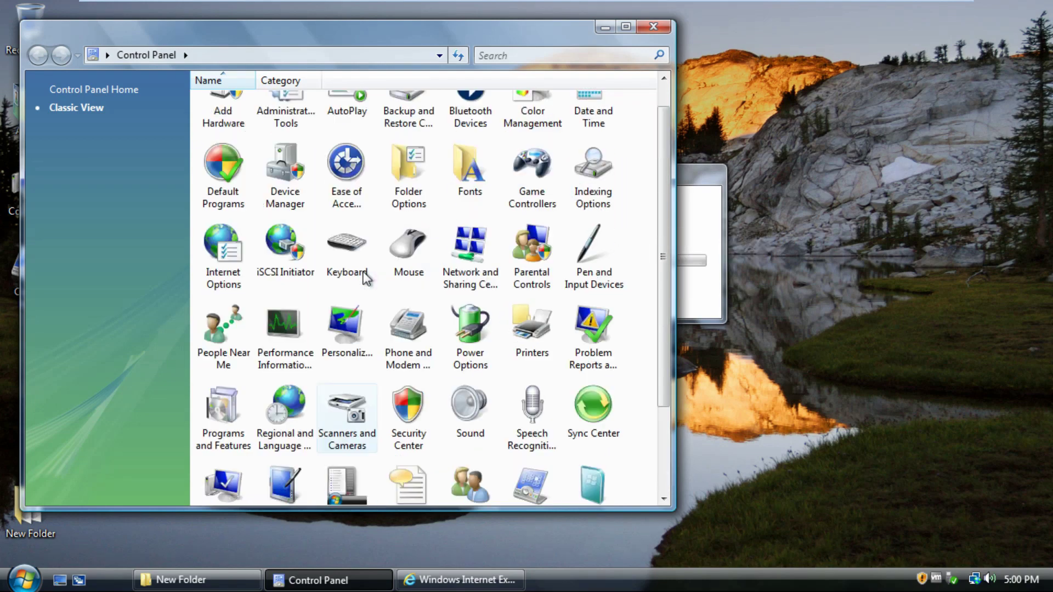
double_click(241, 241)
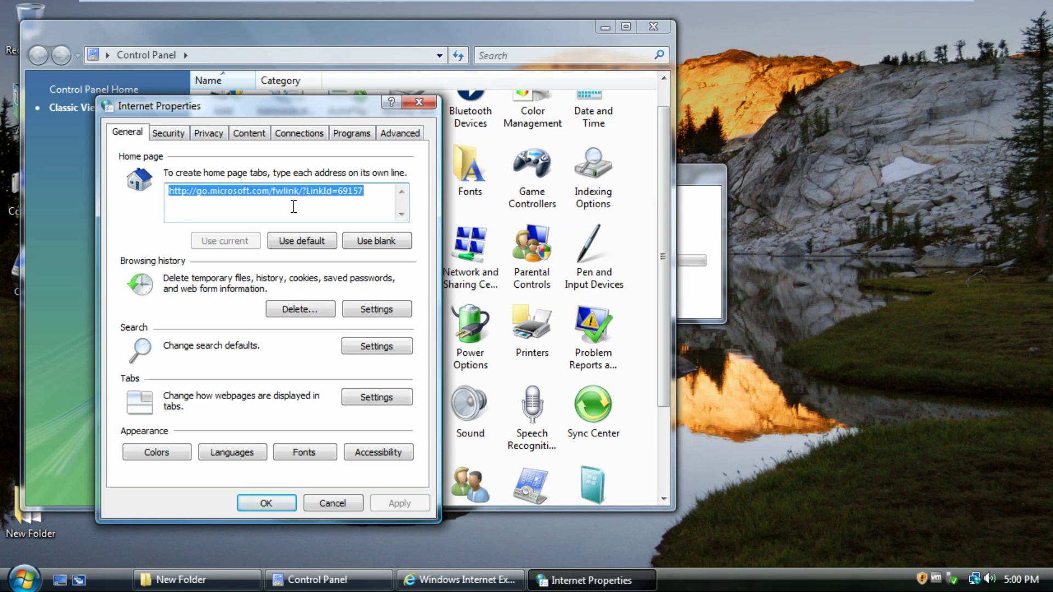
click(373, 243)
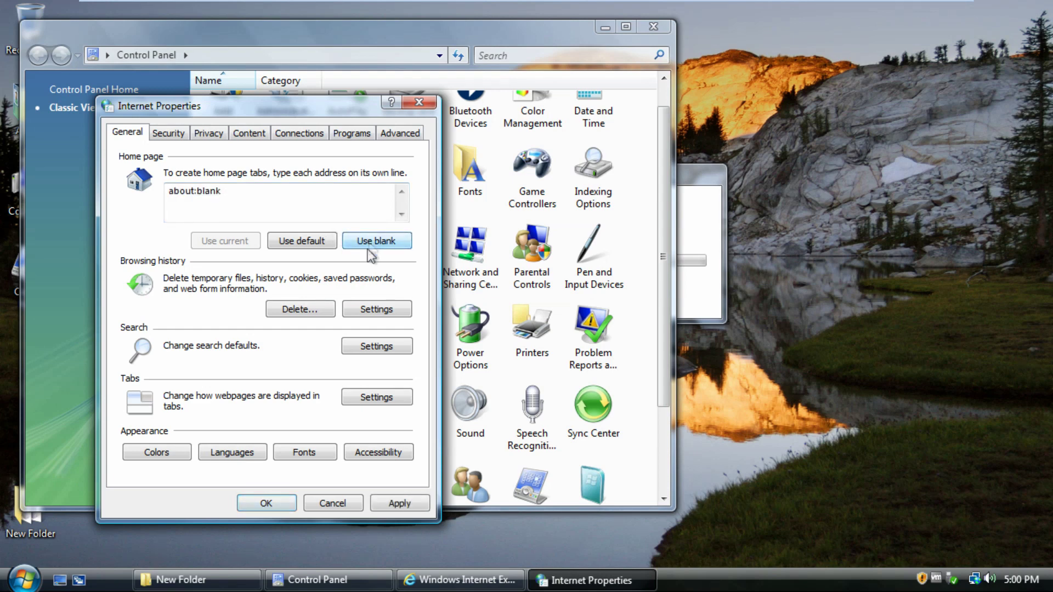
click(263, 503)
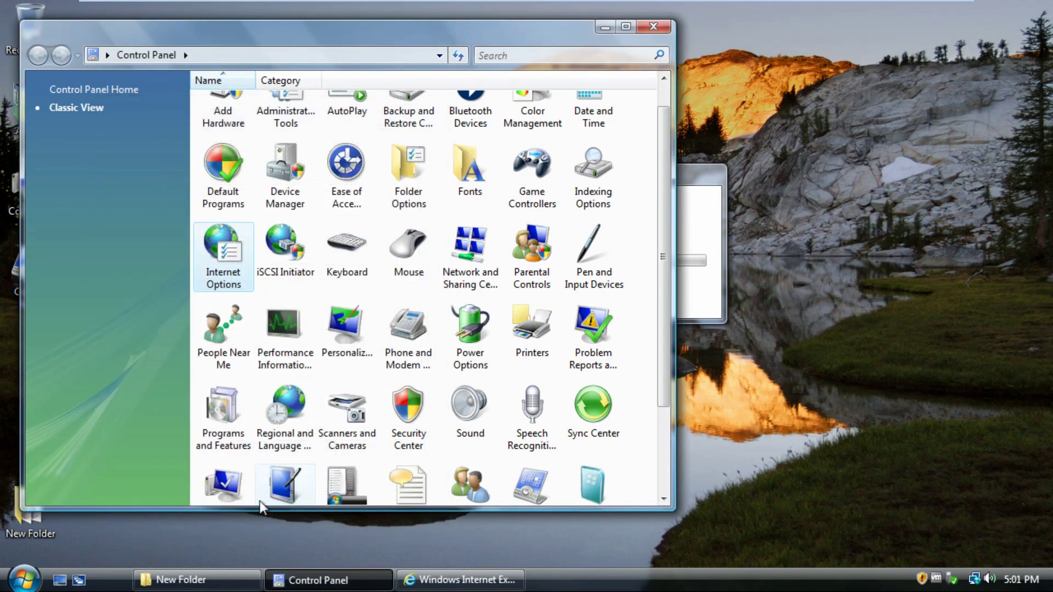
click(653, 27)
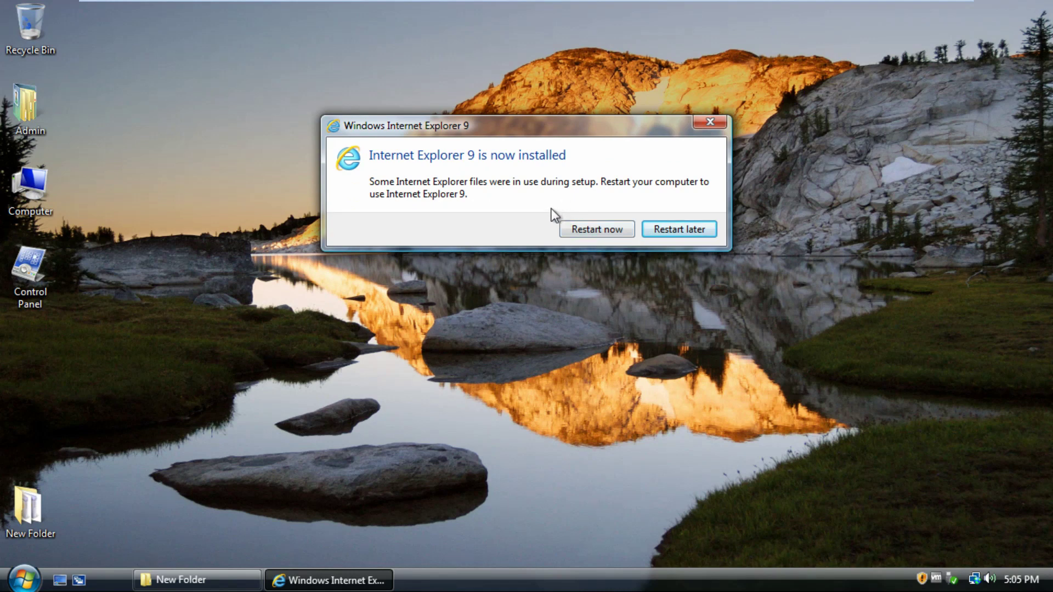
Restart the computer, launch Internet Explorer 9 with the recommended security and compatibility settings, and close the extra microsoft.com page
click(586, 228)
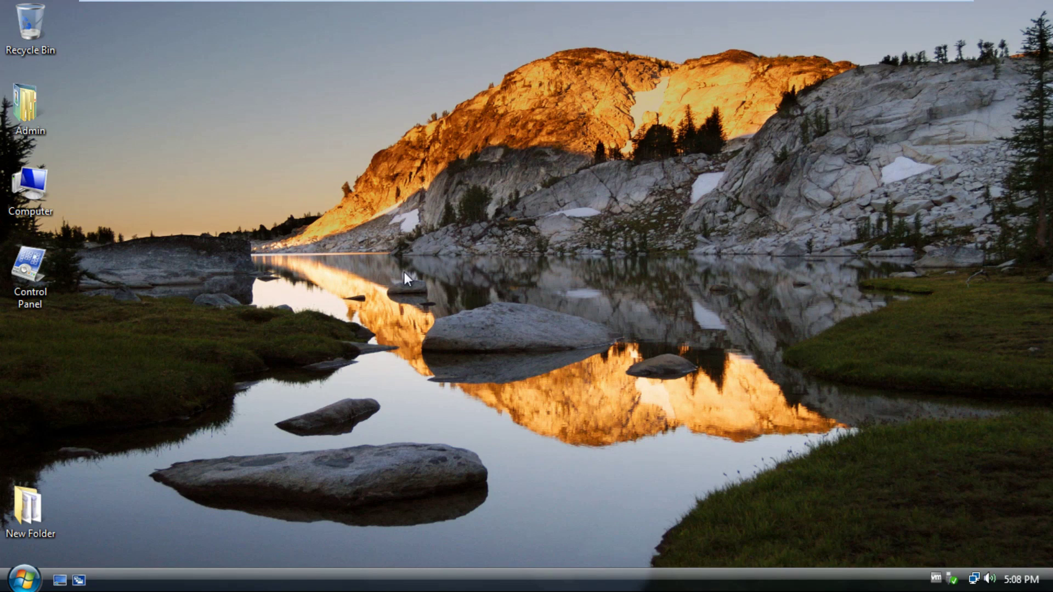
click(23, 579)
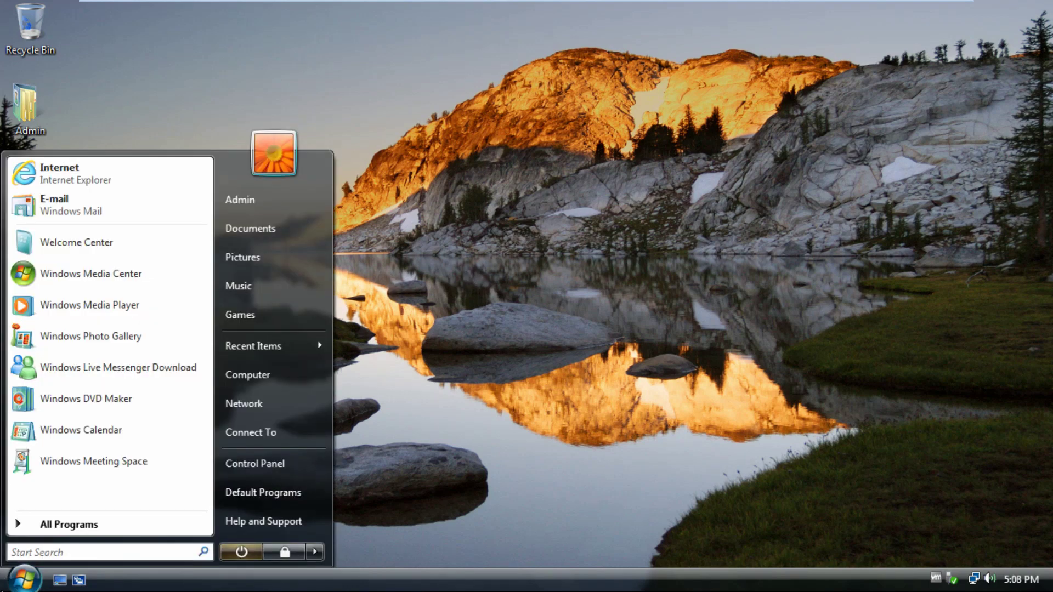
click(125, 174)
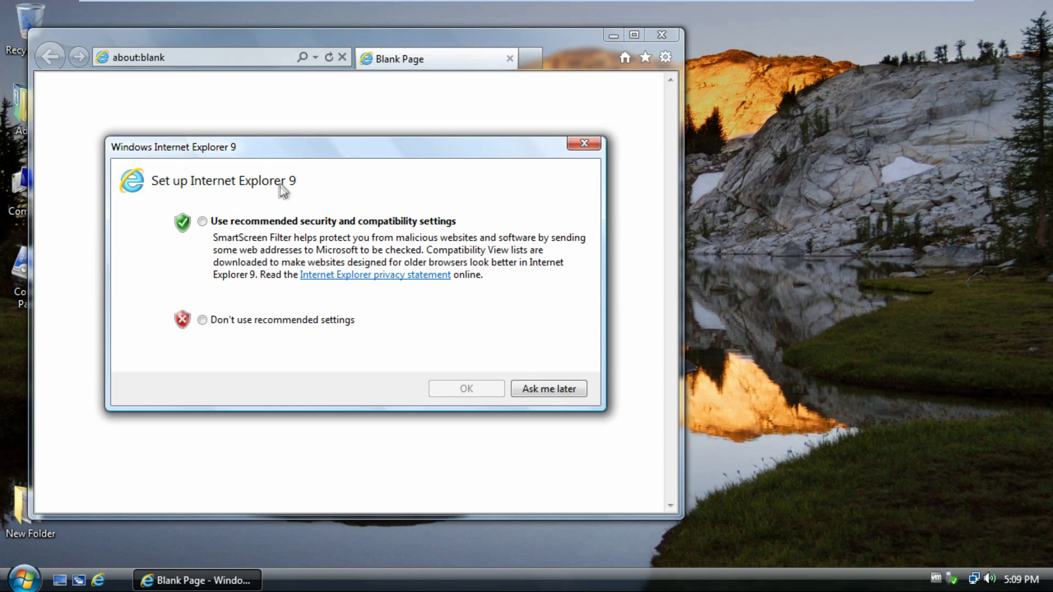
click(254, 221)
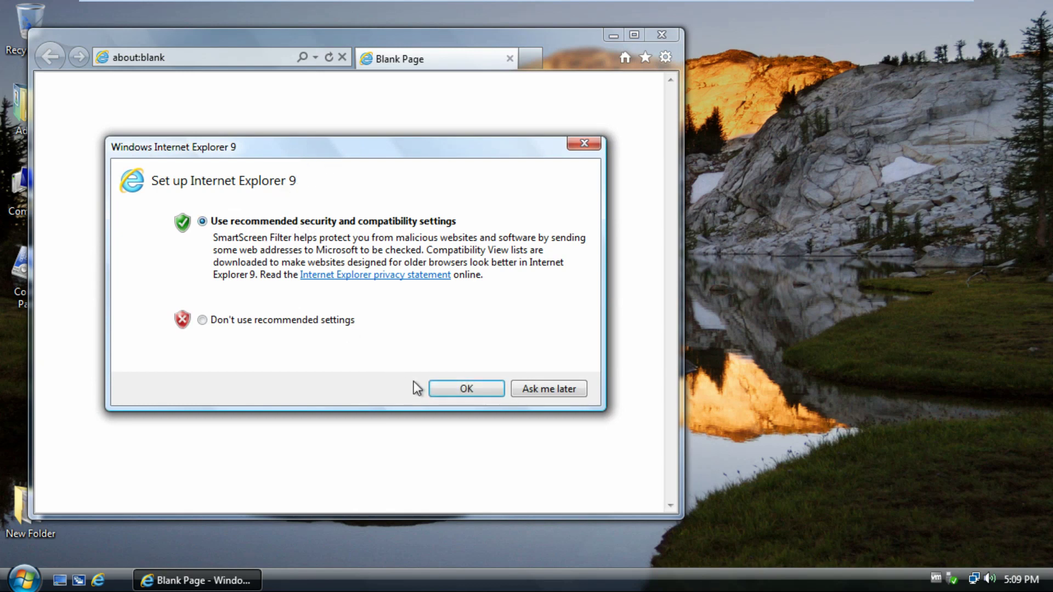
click(436, 385)
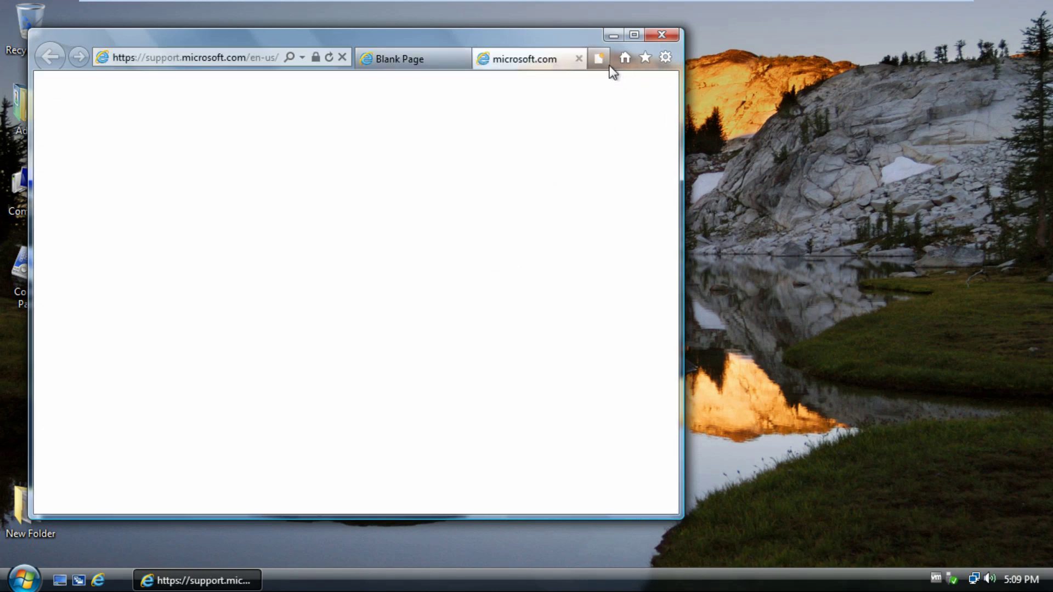
click(579, 58)
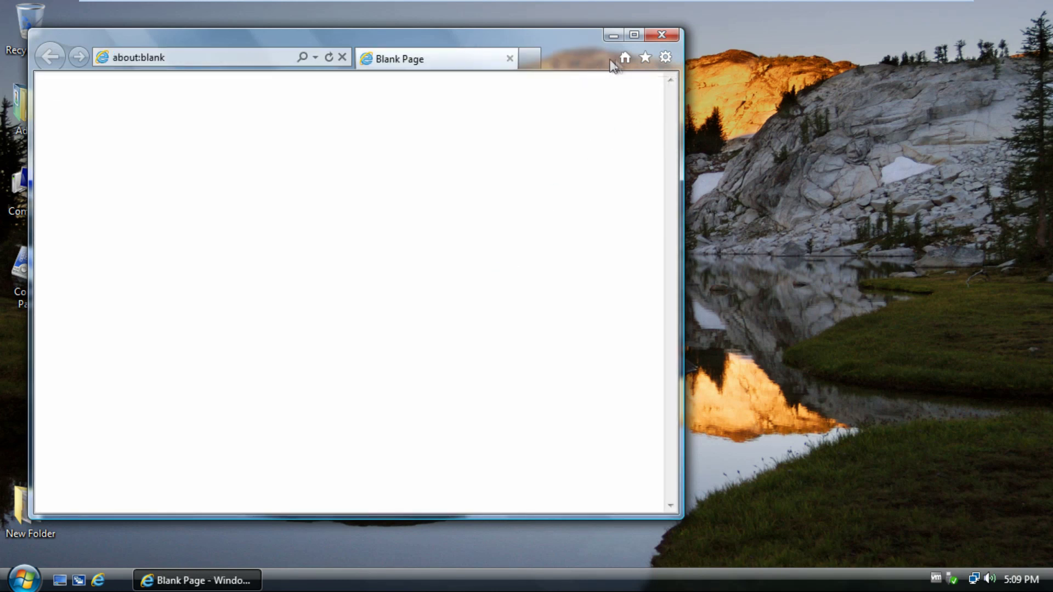
Check the version details in About Internet Explorer, and close the dialog and the browser
click(669, 55)
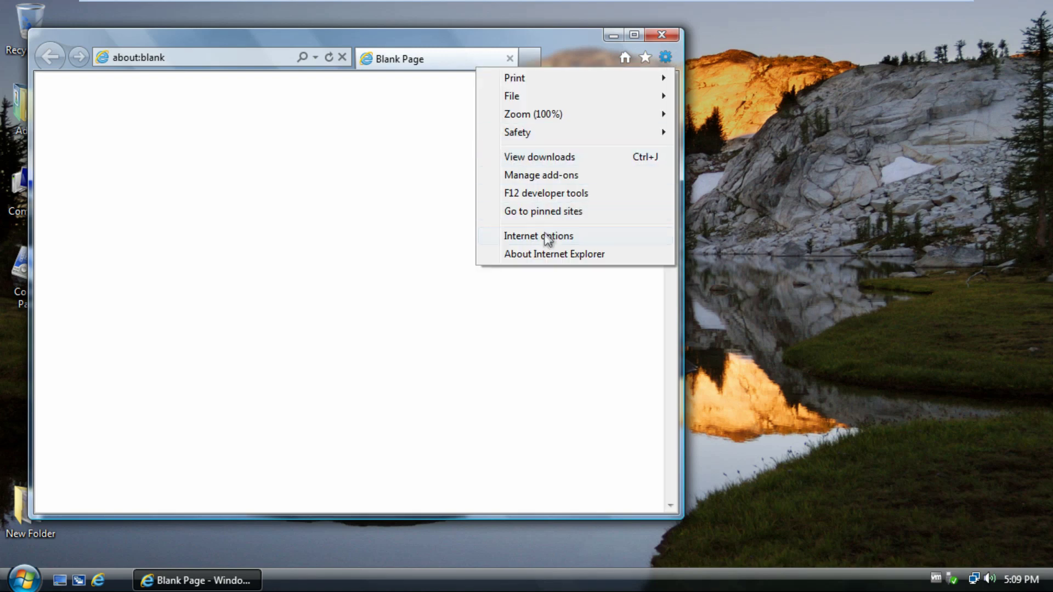
click(536, 251)
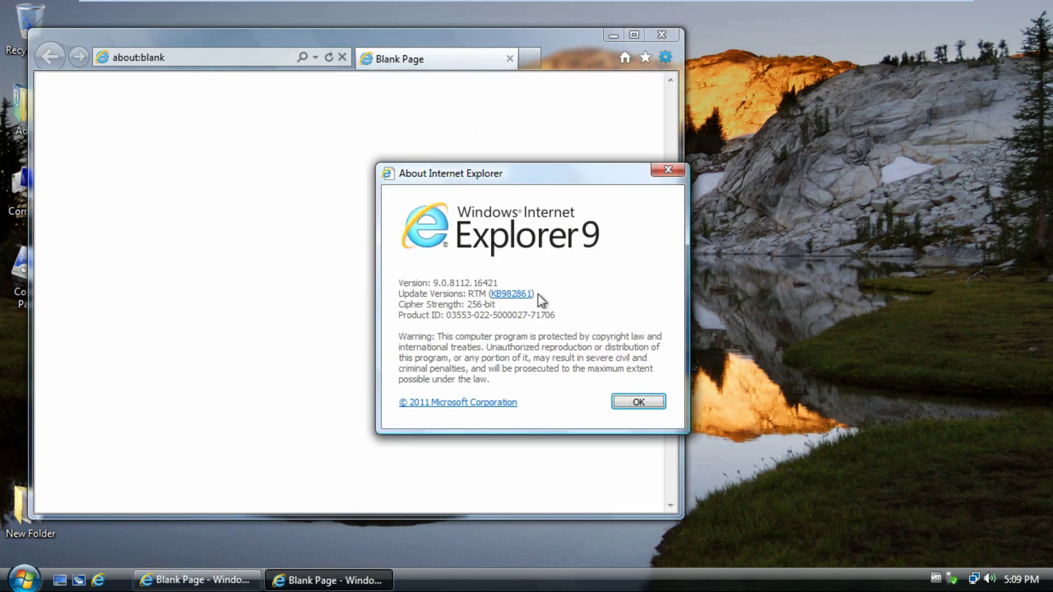
click(636, 403)
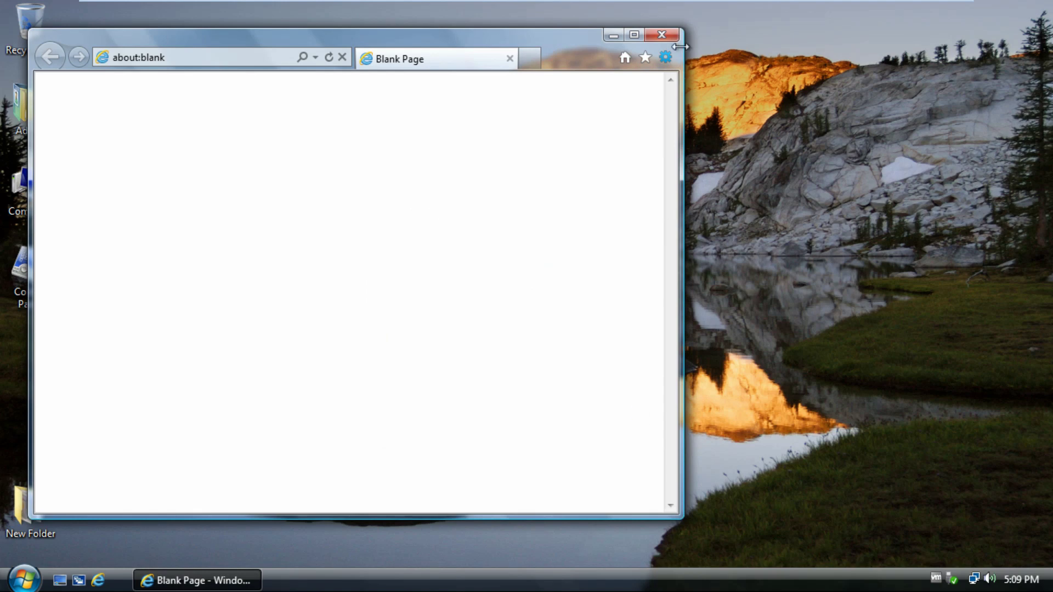
click(658, 37)
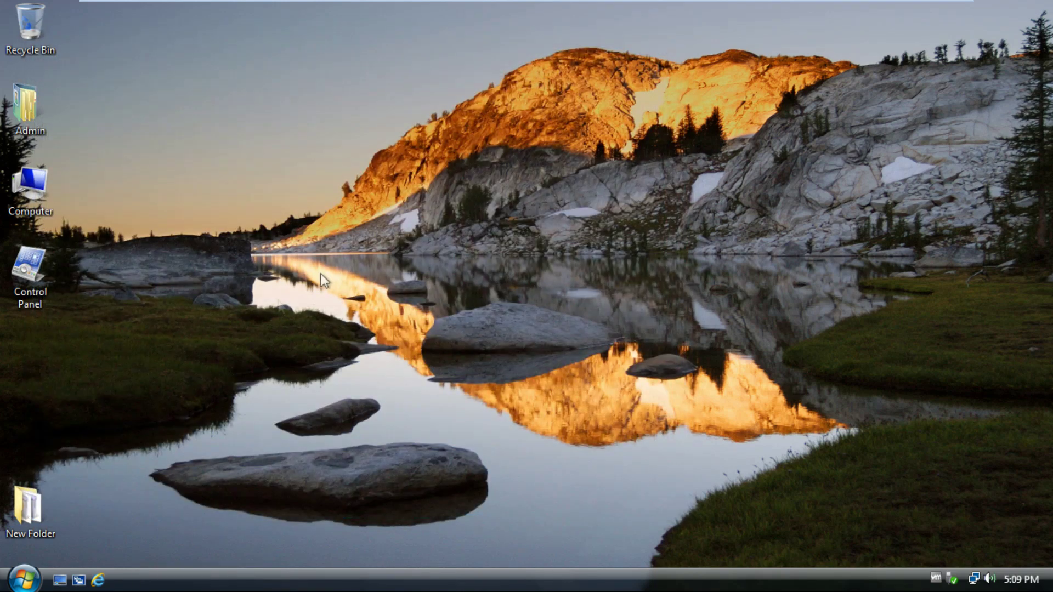
Open New Folder on the virtual desktop, then switch to the host's Serpent browser and place its restored window over the folder
double_click(22, 507)
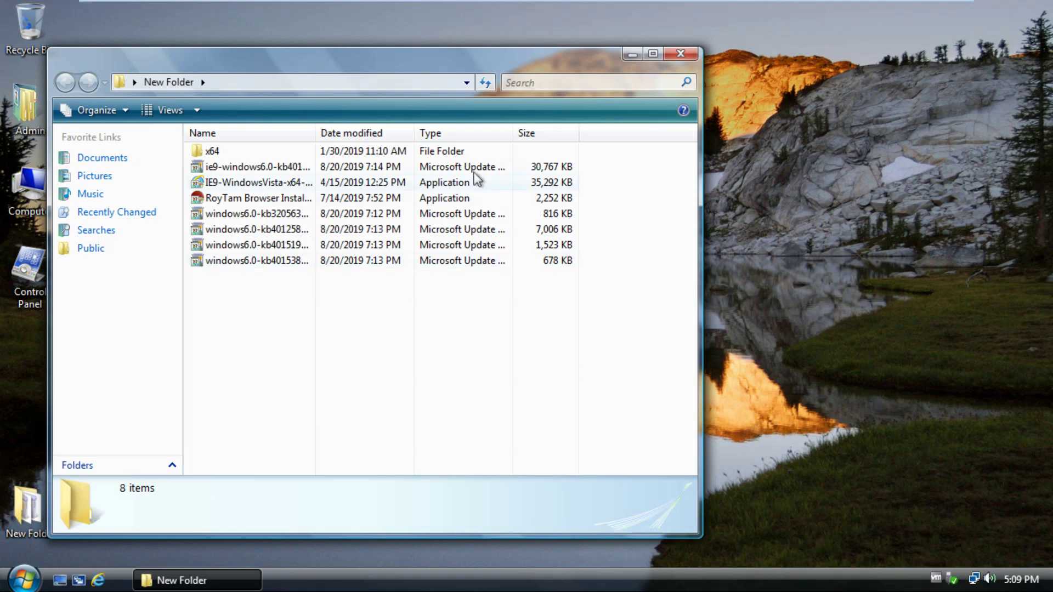
drag(414, 52, 489, 39)
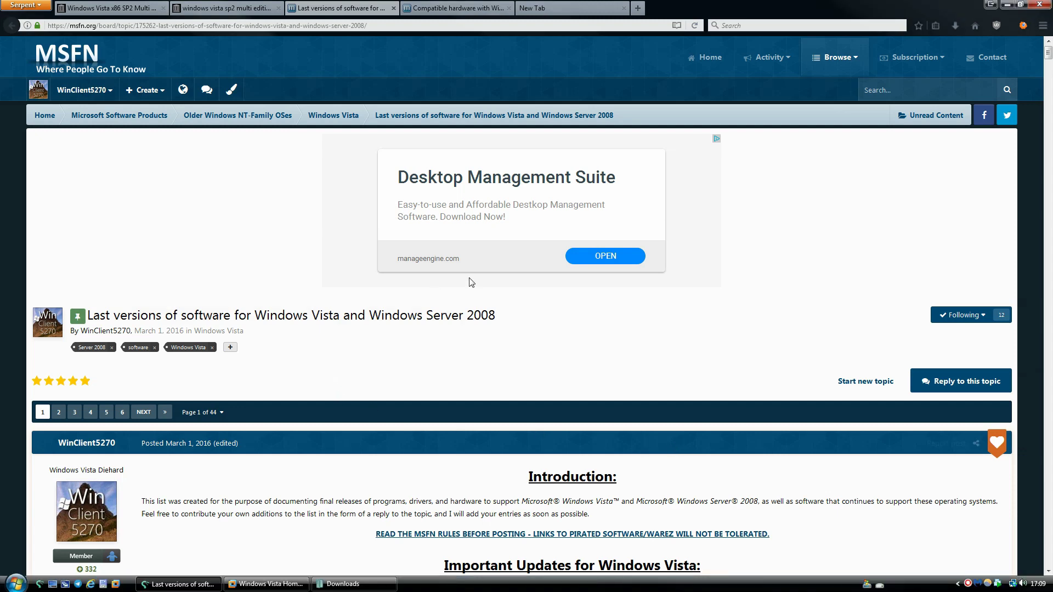
click(1021, 5)
drag(685, 66, 814, 47)
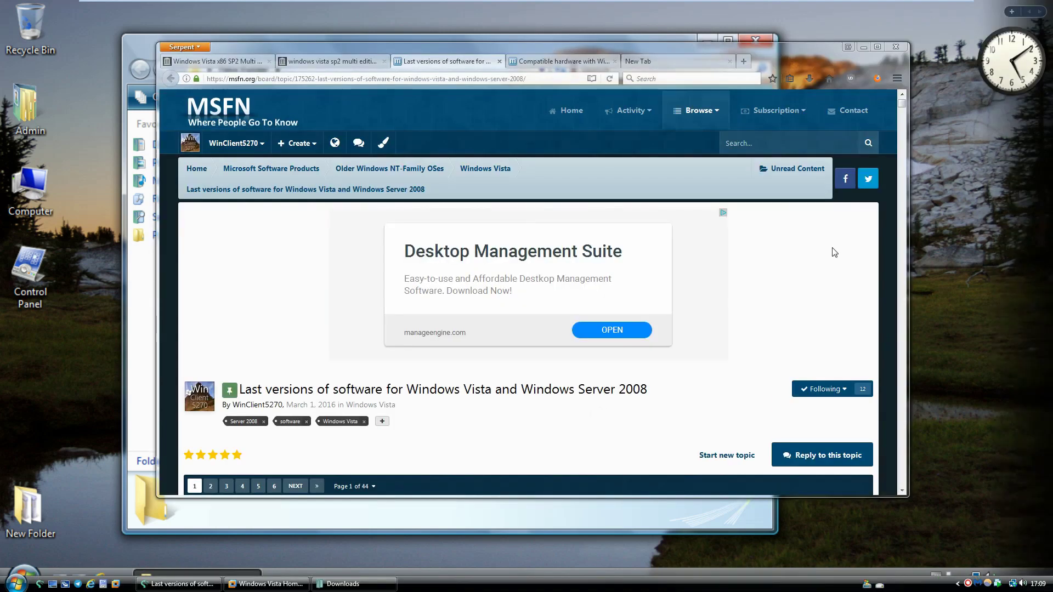
drag(489, 45, 462, 51)
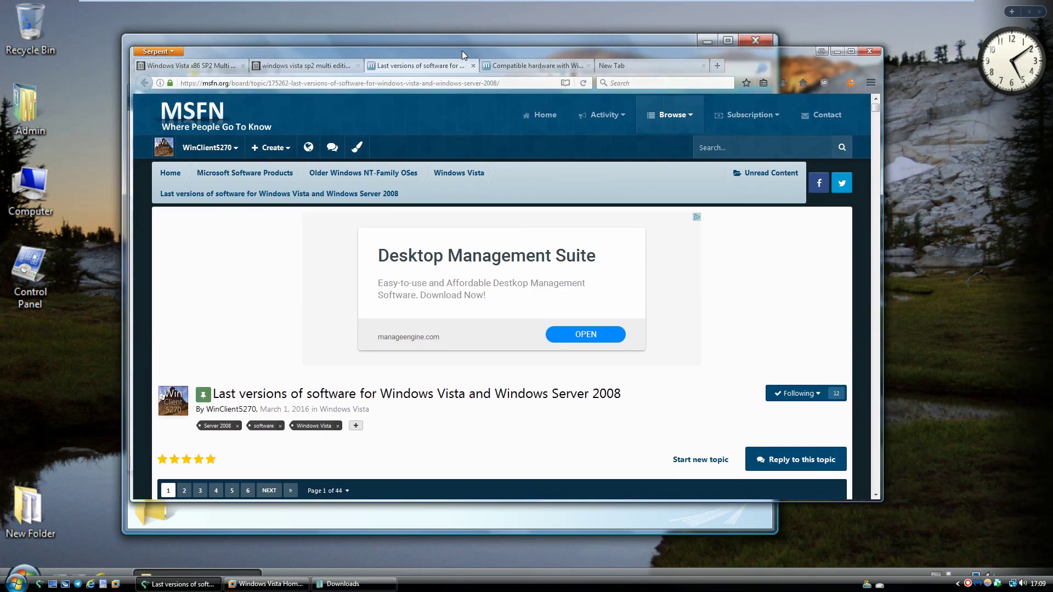
Examine the MSFN topic's important updates and its lists of independently based and Chromium-based browsers for Vista
scroll(378, 323, down, 3)
scroll(382, 326, down, 2)
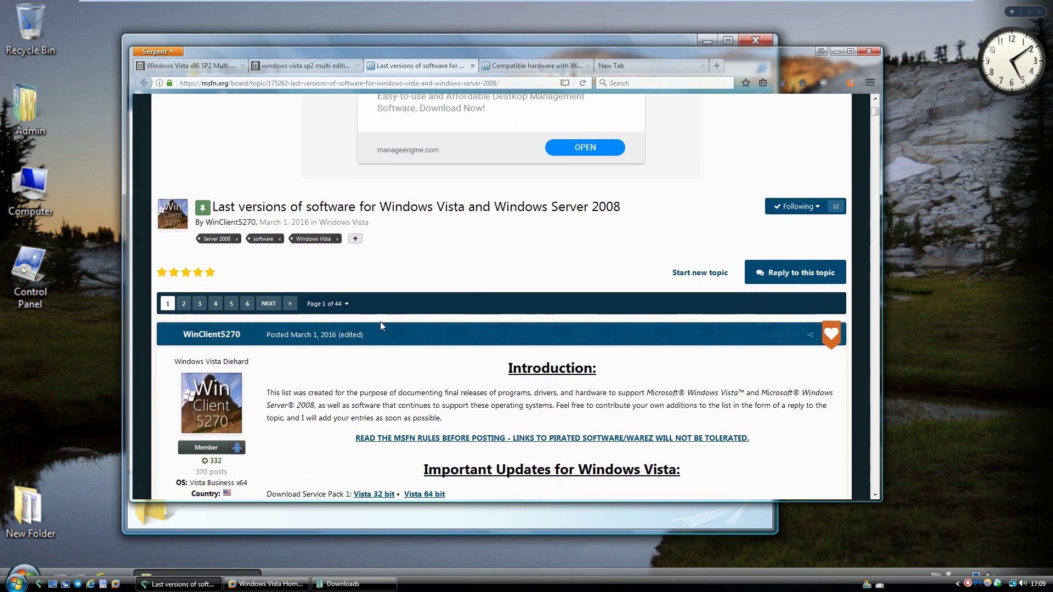
scroll(381, 320, down, 3)
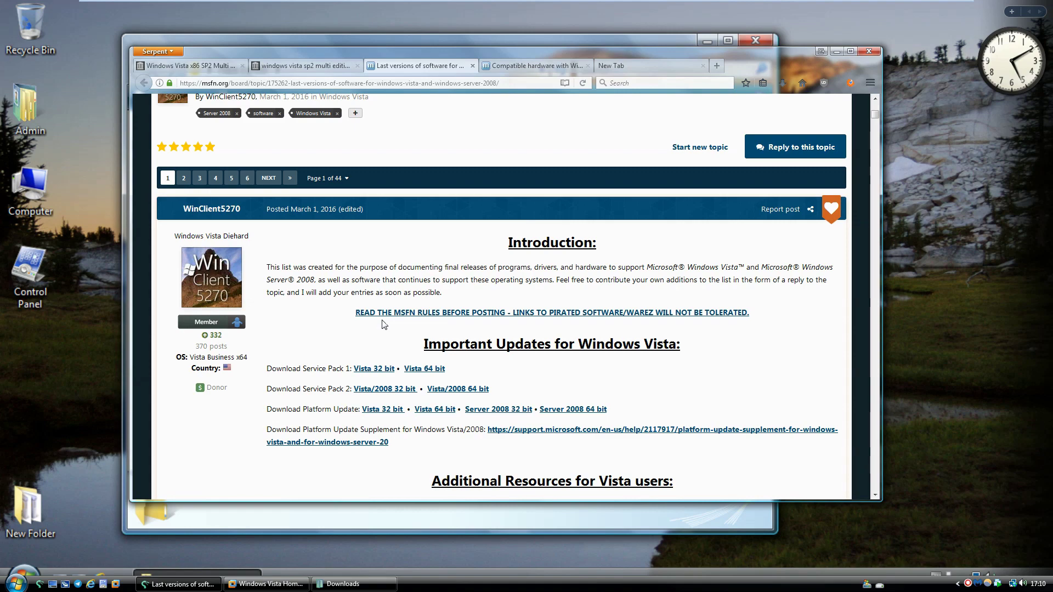
scroll(383, 323, down, 3)
scroll(383, 324, down, 10)
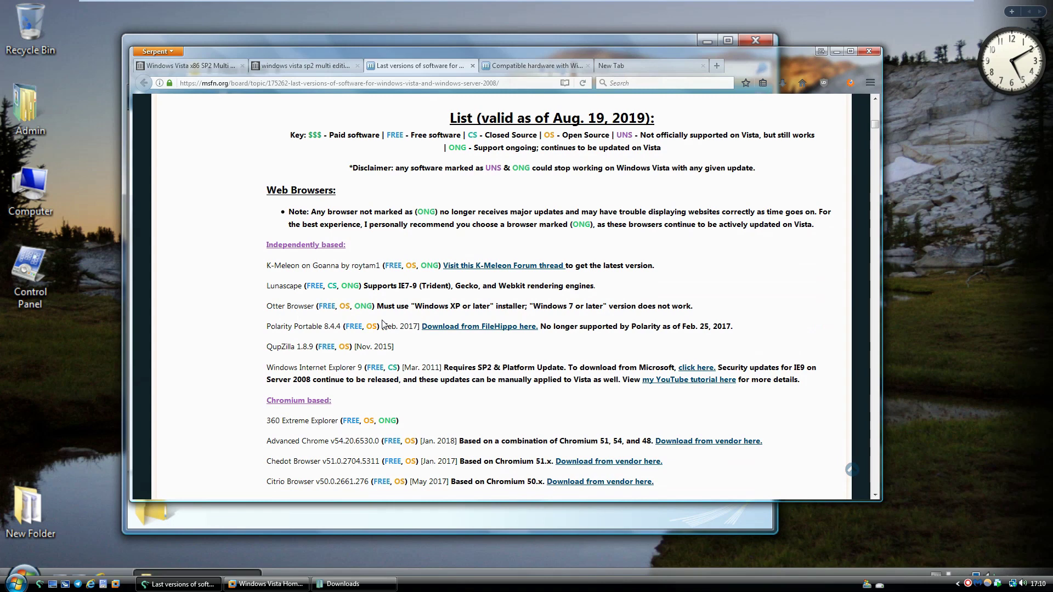
scroll(382, 324, down, 3)
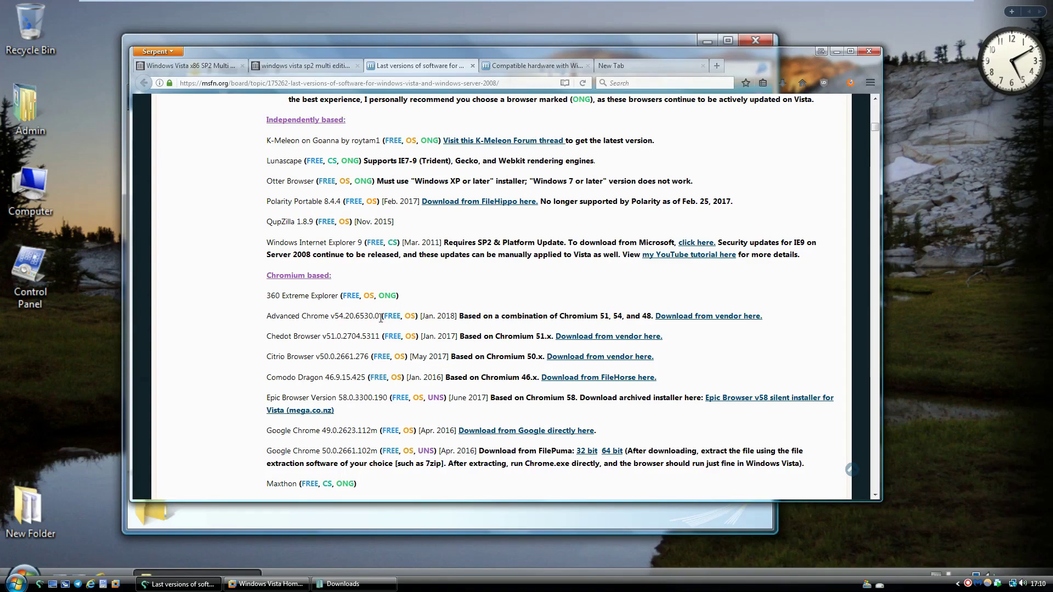
scroll(380, 319, down, 3)
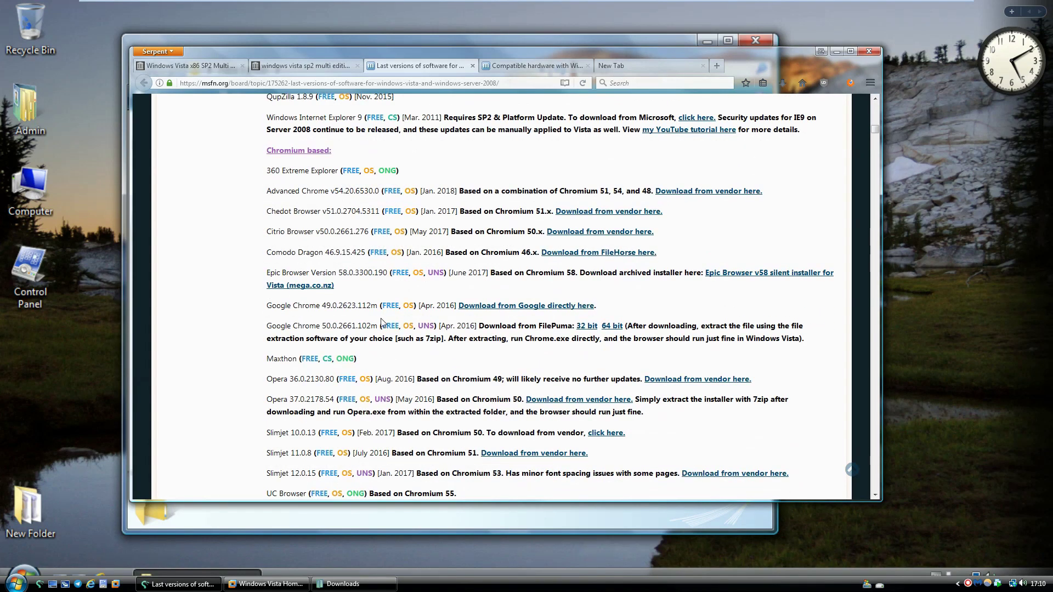
scroll(382, 322, up, 3)
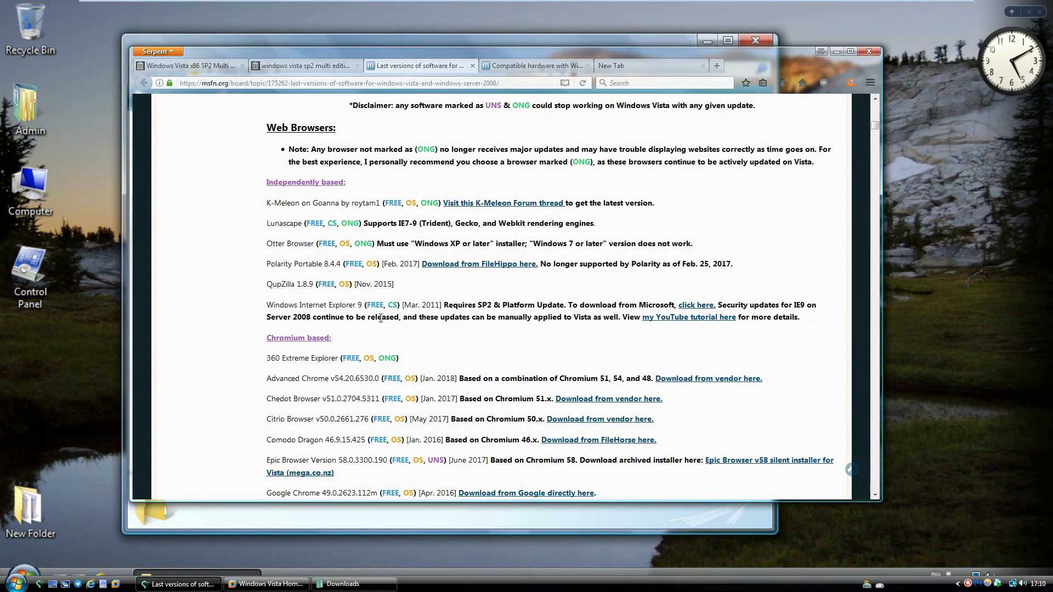
scroll(380, 318, down, 3)
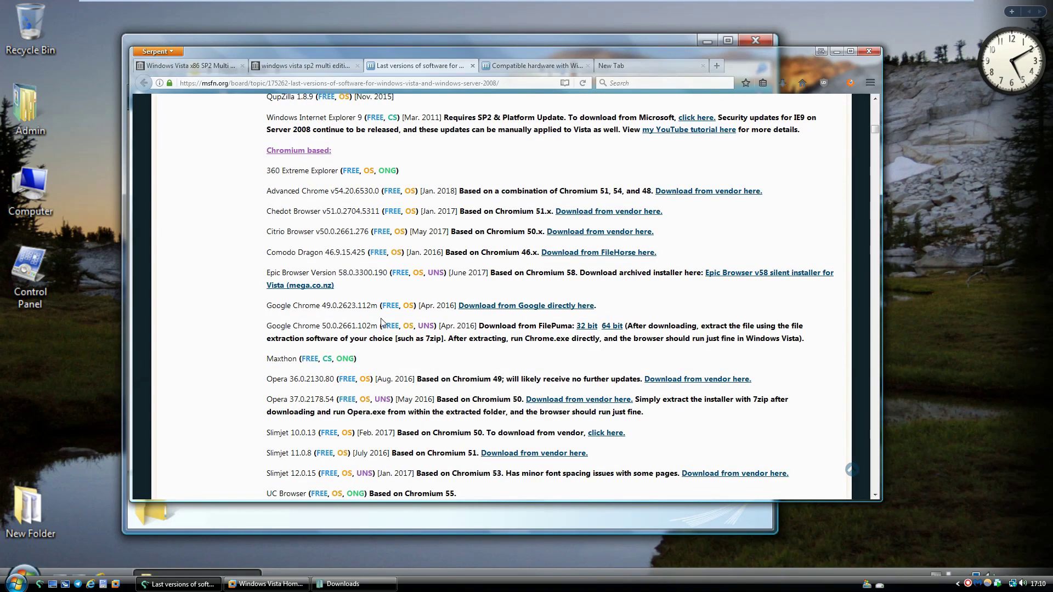
scroll(382, 323, down, 3)
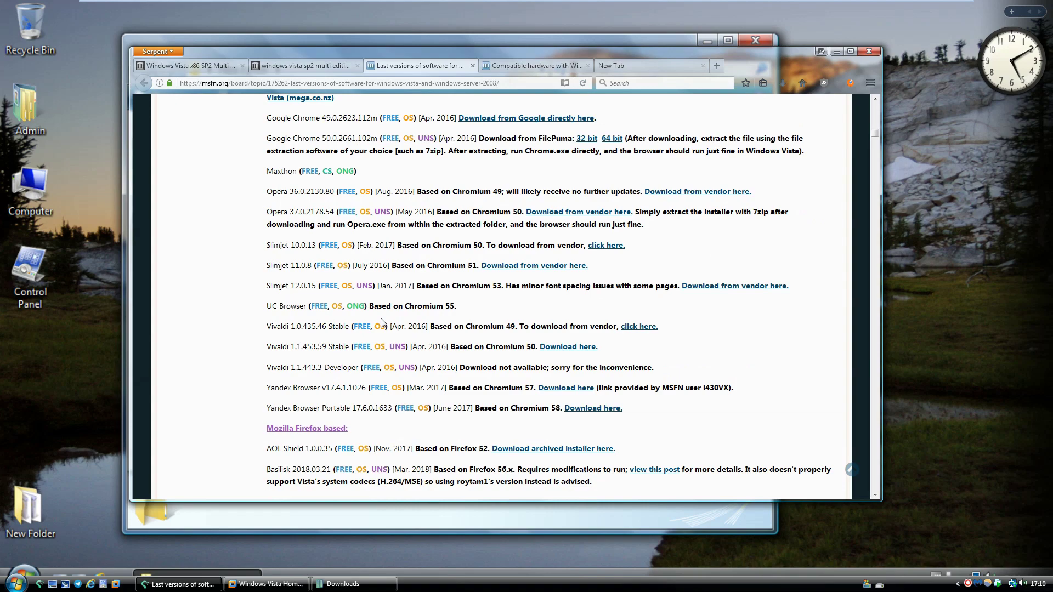
Examine the Mozilla Firefox based browsers in the MSFN list, including the roytam1 builds, and return to the topic's beginning
scroll(382, 322, down, 6)
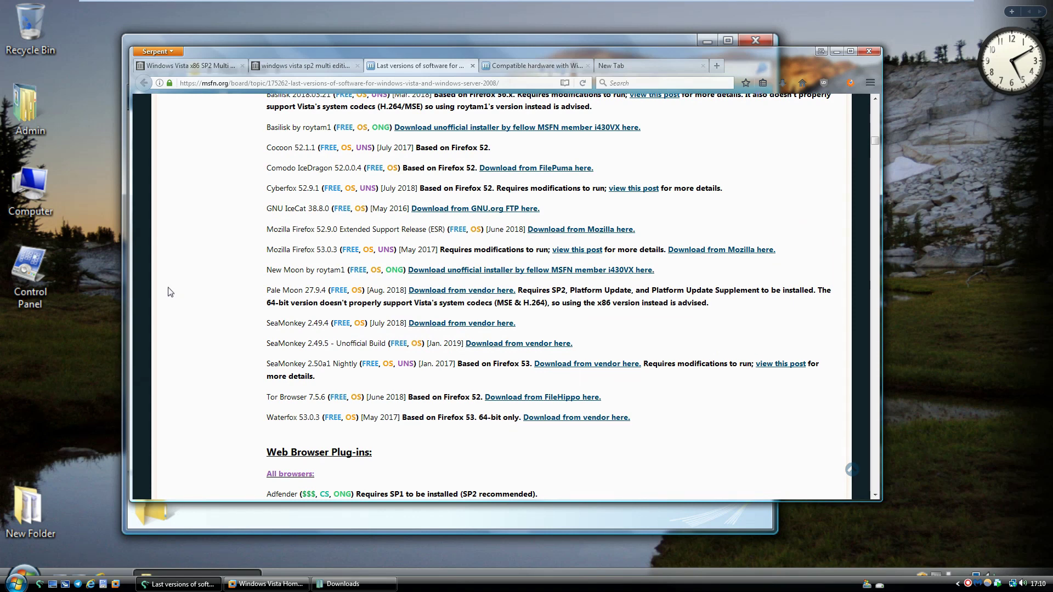
drag(749, 59, 730, 48)
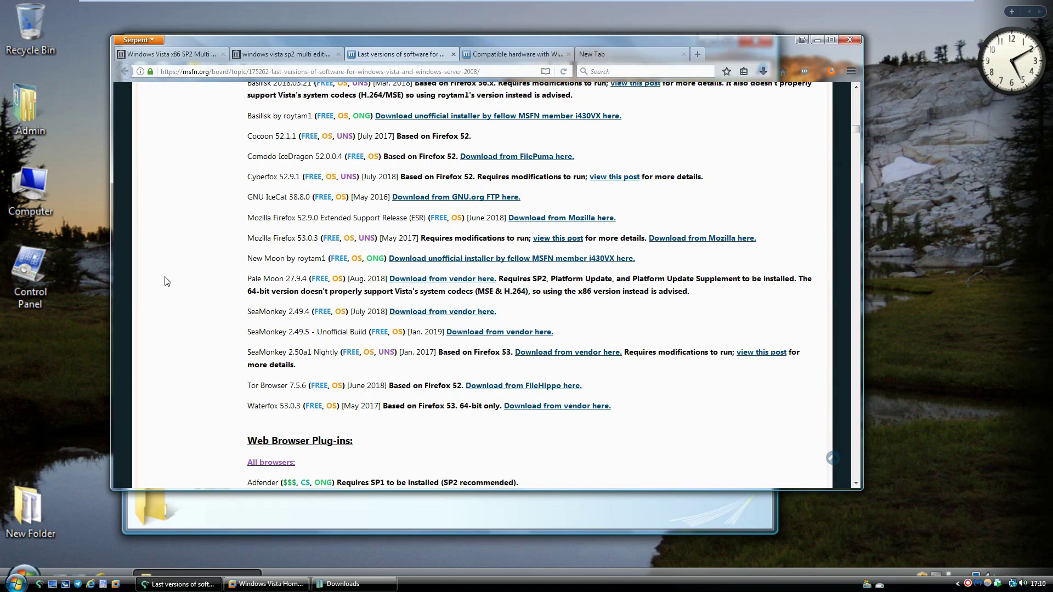
scroll(167, 282, up, 2)
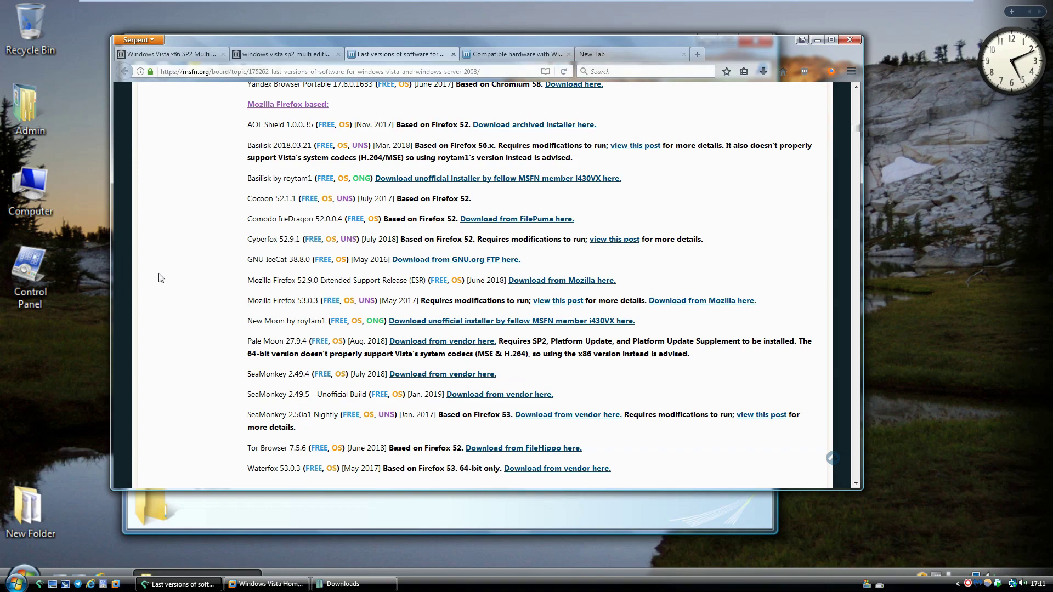
scroll(160, 278, up, 2)
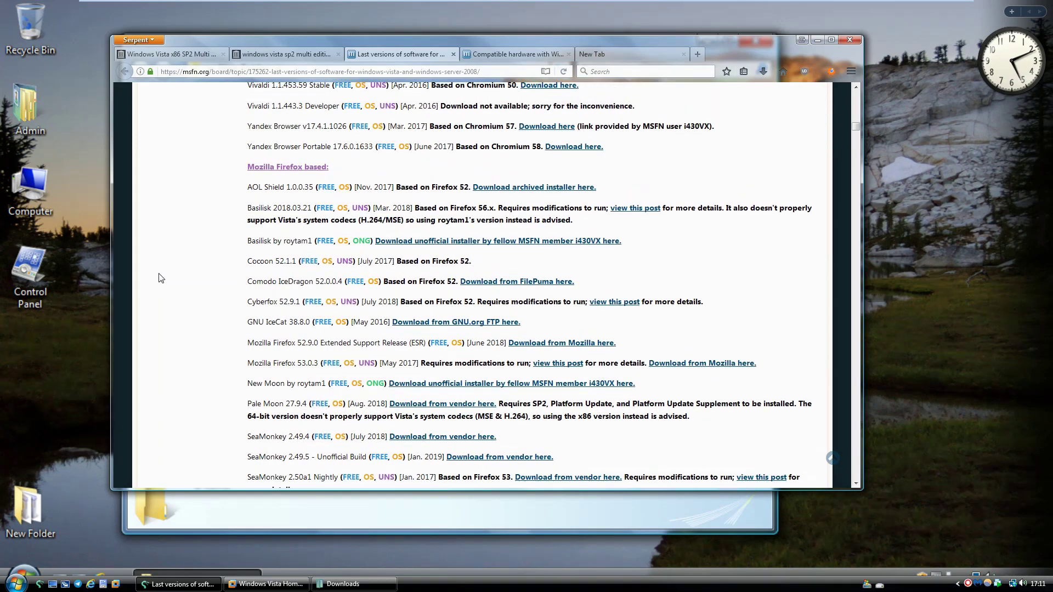
scroll(278, 258, up, 4)
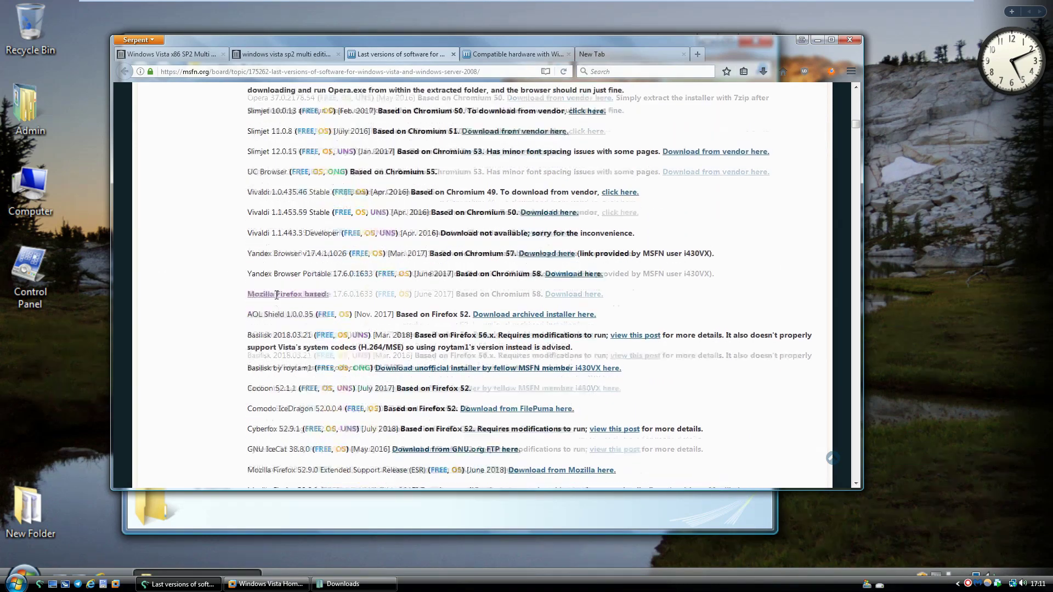
scroll(214, 315, down, 2)
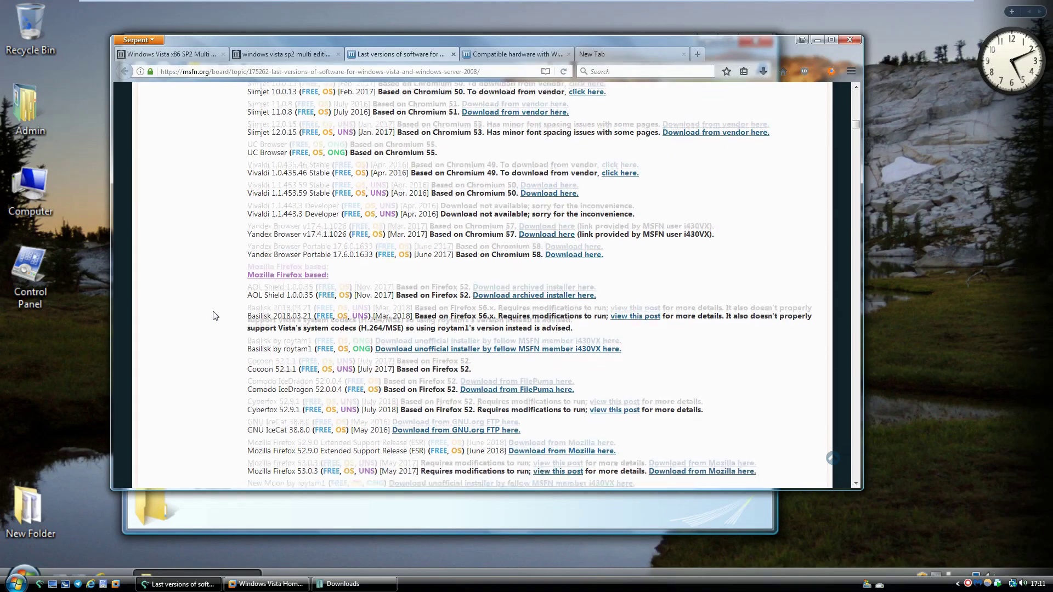
scroll(435, 234, up, 4)
scroll(434, 234, up, 15)
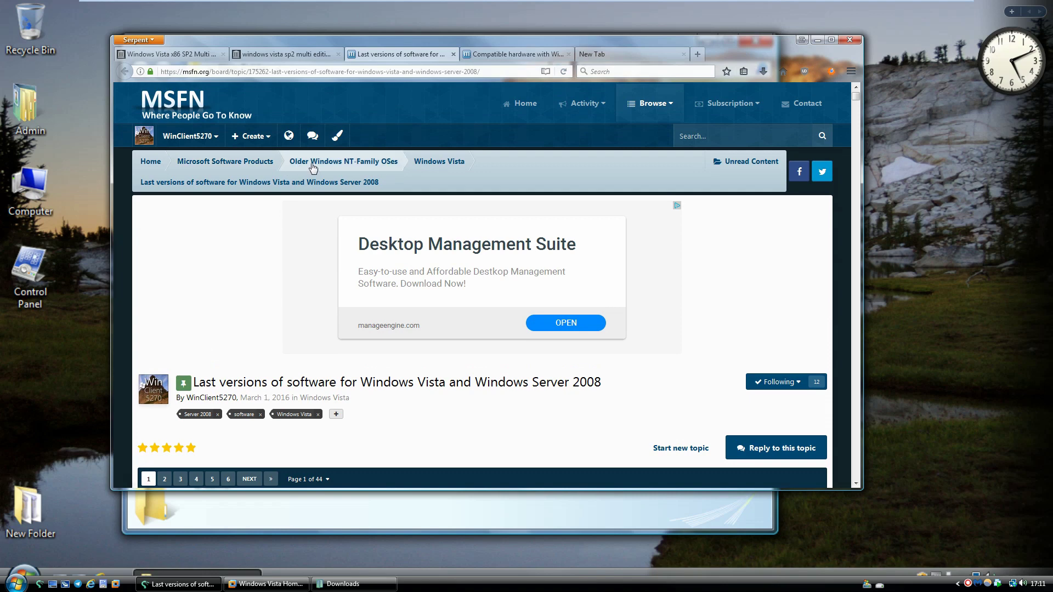
Open the Older Windows NT-Family OSes forum in a new tab and go to the Windows XP topic "My build of New Moon"
middle_click(344, 161)
click(521, 53)
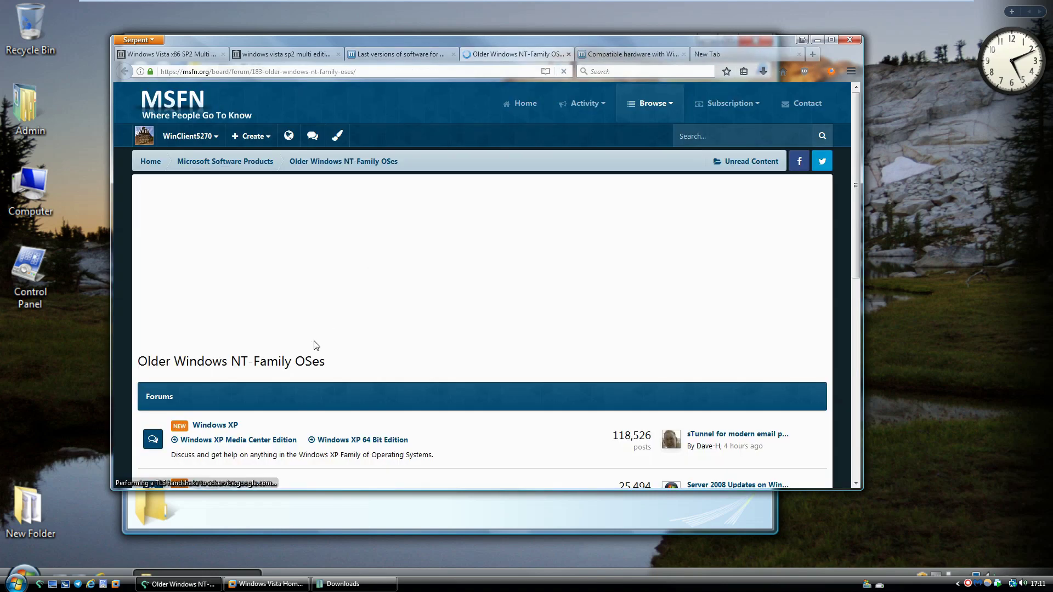
scroll(329, 286, down, 2)
click(206, 306)
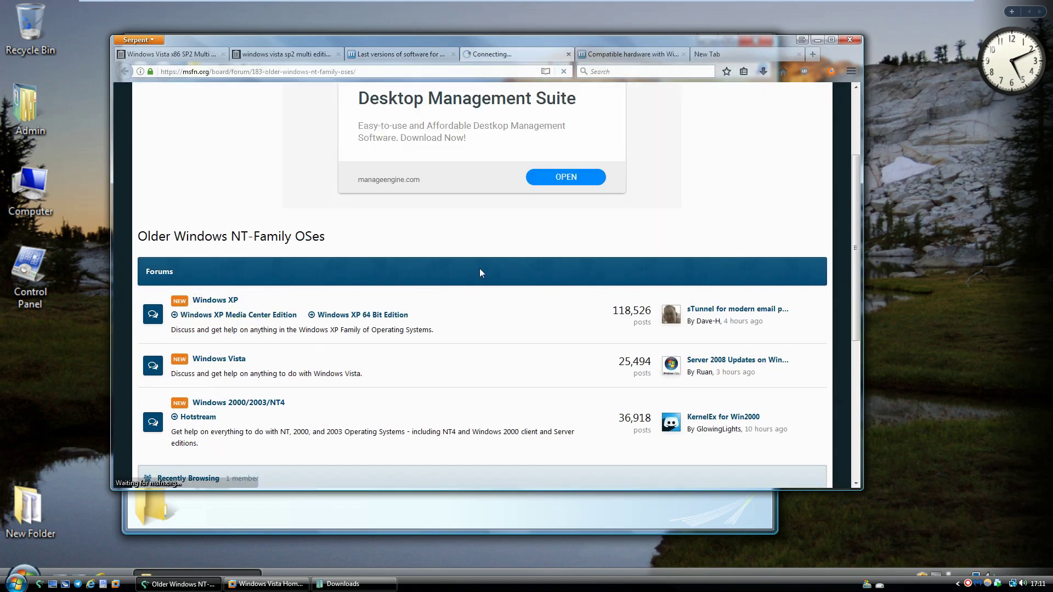
scroll(472, 266, down, 5)
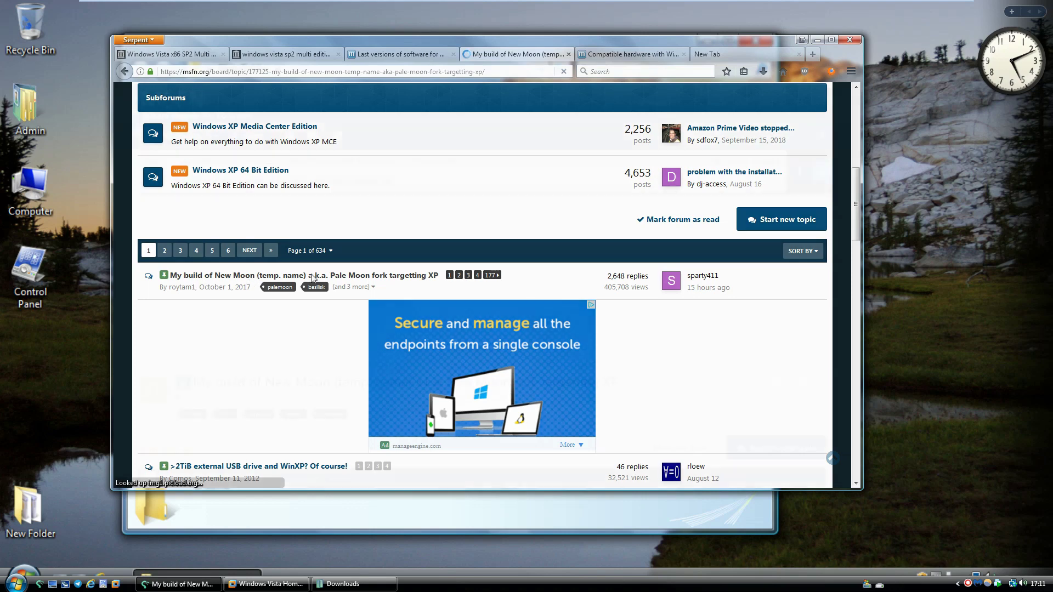
Examine the first post of the New Moon topic for the Serpent and New Moon releases, and return to the virtual machine
scroll(539, 382, down, 5)
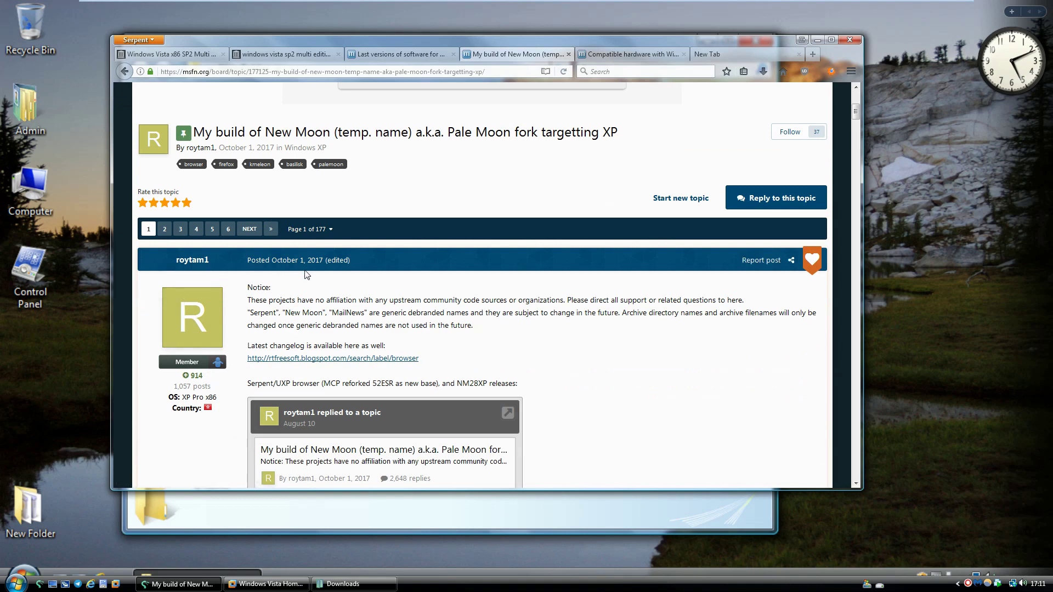
scroll(335, 277, down, 3)
scroll(336, 276, down, 5)
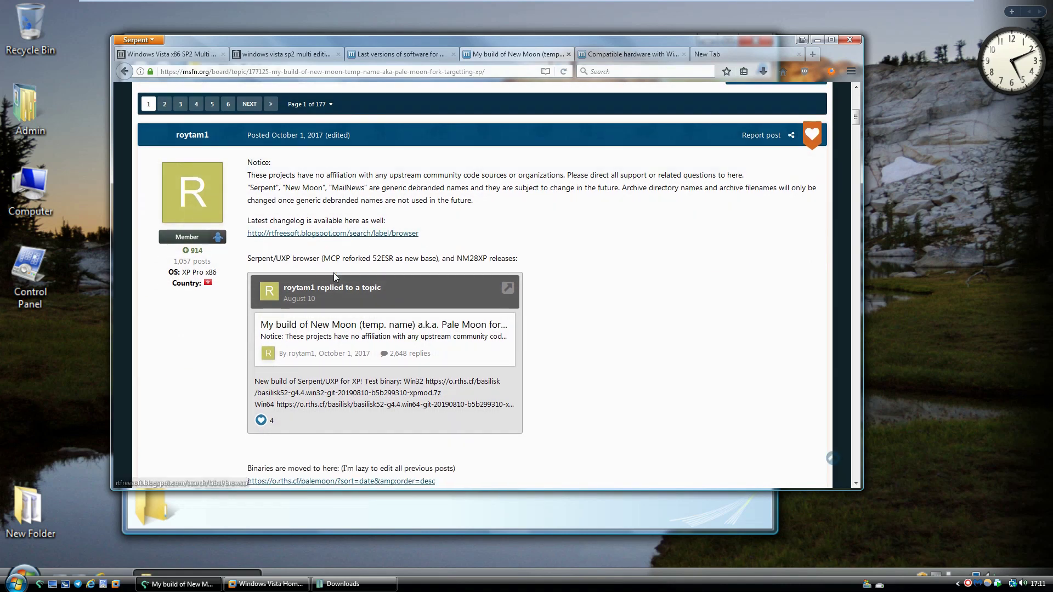
scroll(515, 276, down, 3)
scroll(515, 276, up, 7)
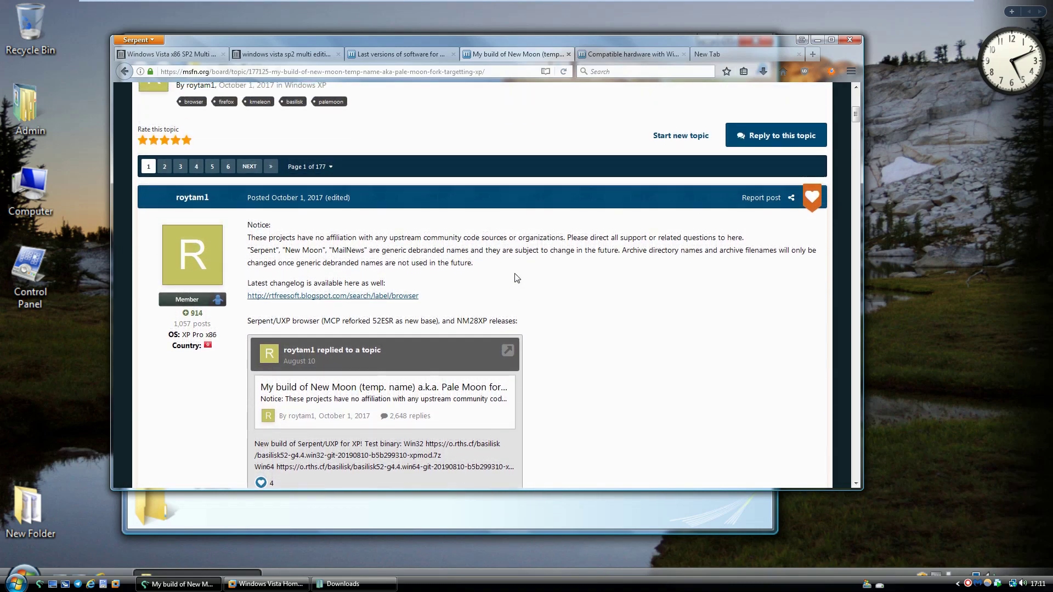
drag(669, 39, 638, 63)
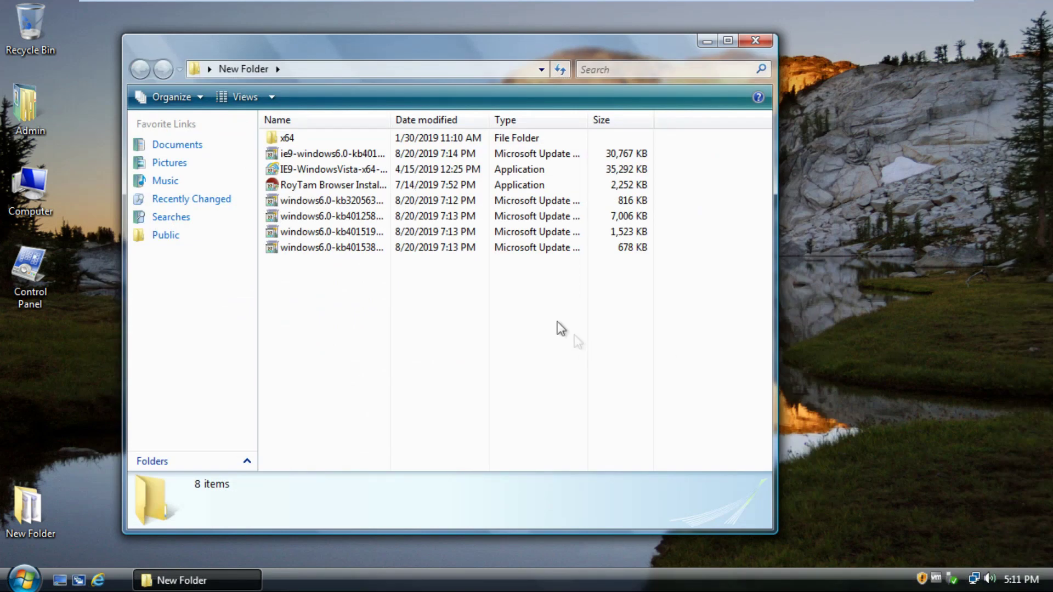
Run RoyTam Browser Installer from New Folder, allow it access to the computer, and retrieve the latest browser builds
double_click(366, 186)
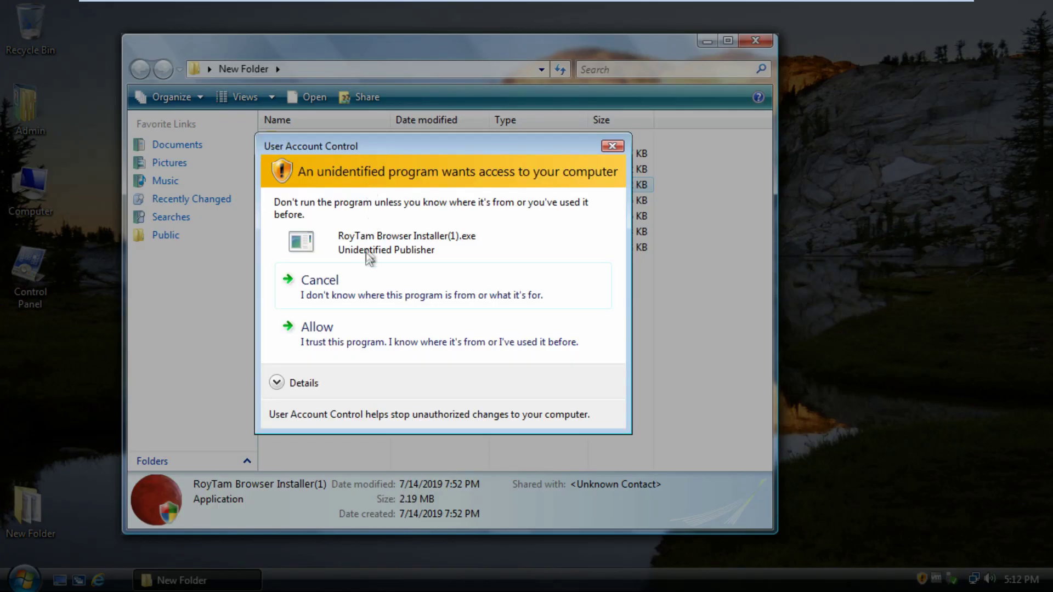
click(366, 320)
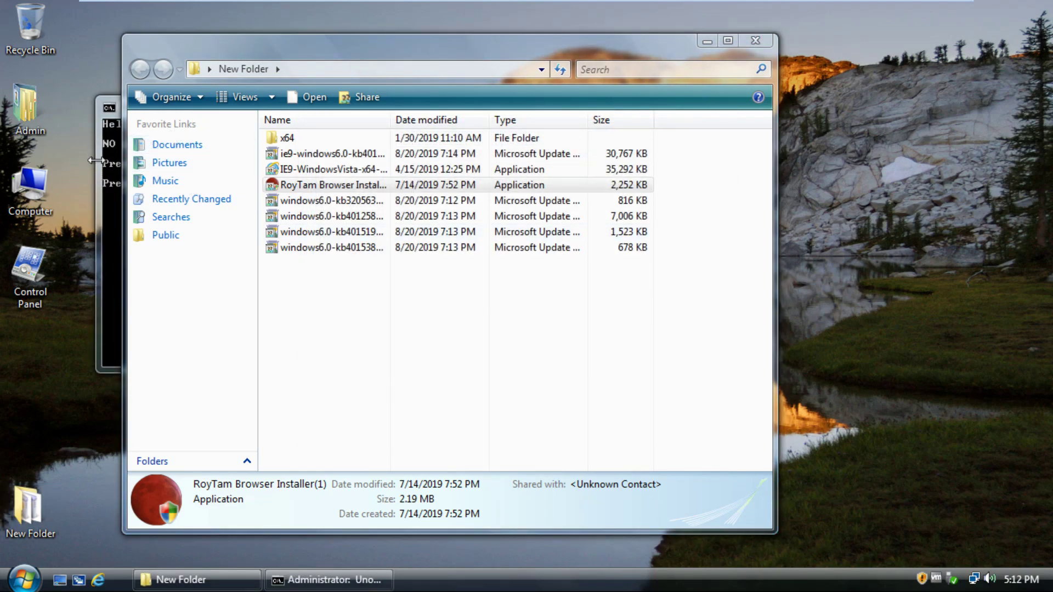
drag(216, 112, 312, 205)
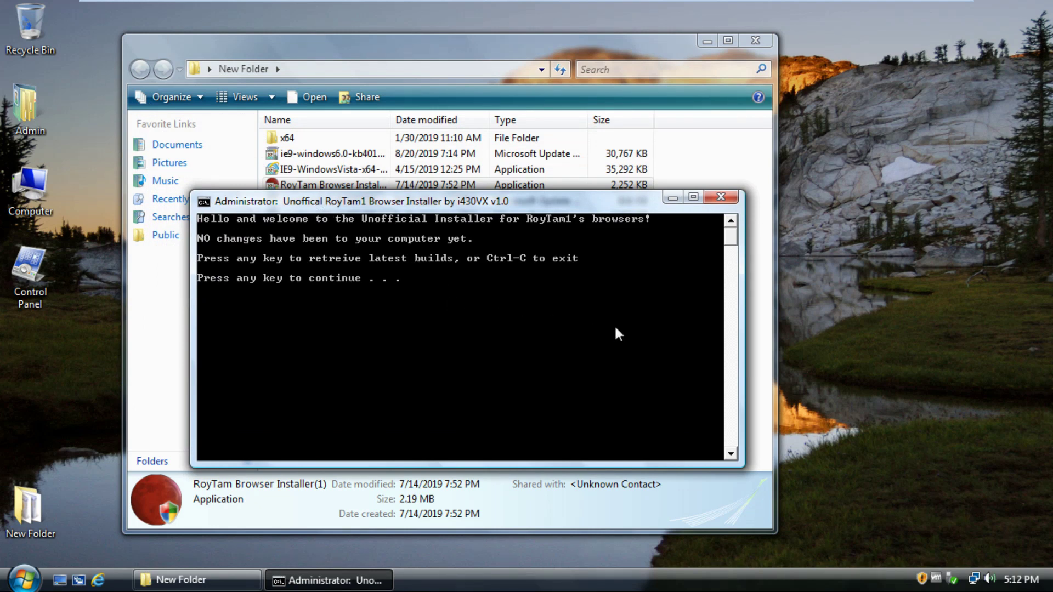
key(Return)
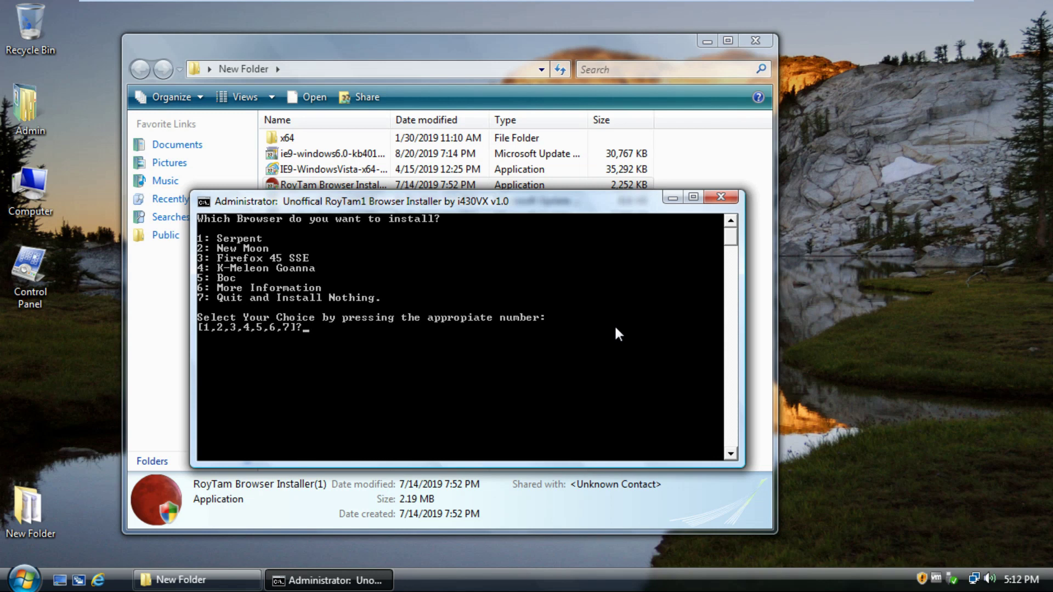
Install the x64 build of Serpent, finish the installer, and launch Serpent x64 from the desktop
key(1)
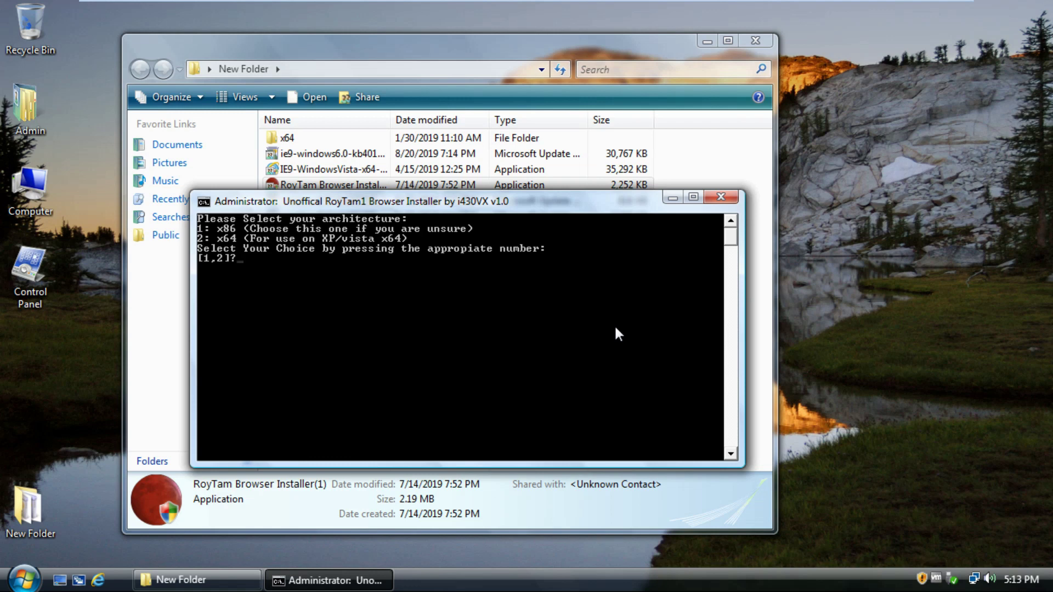
key(2)
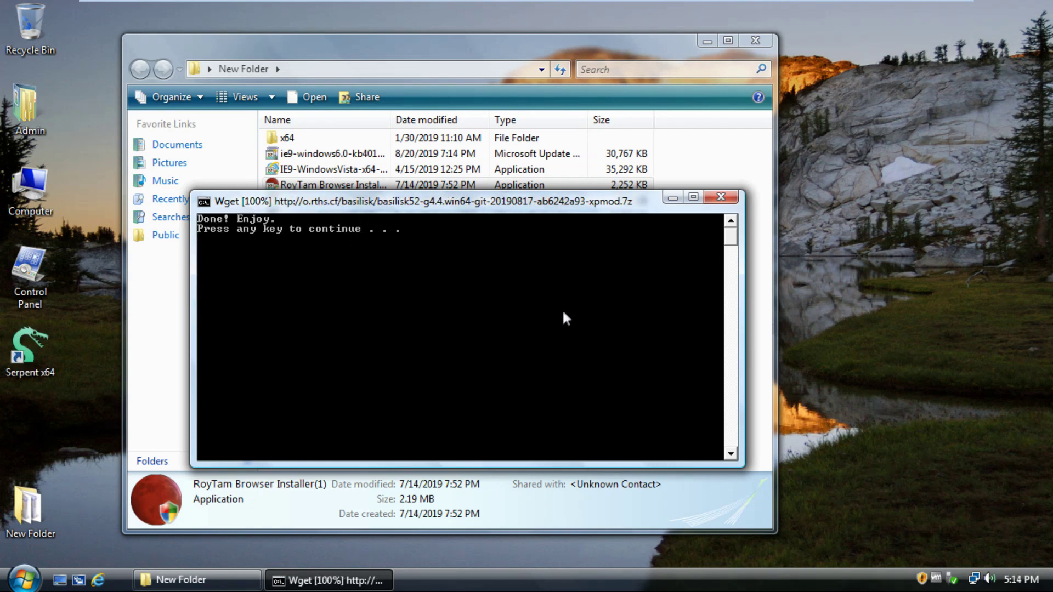
drag(558, 206, 603, 199)
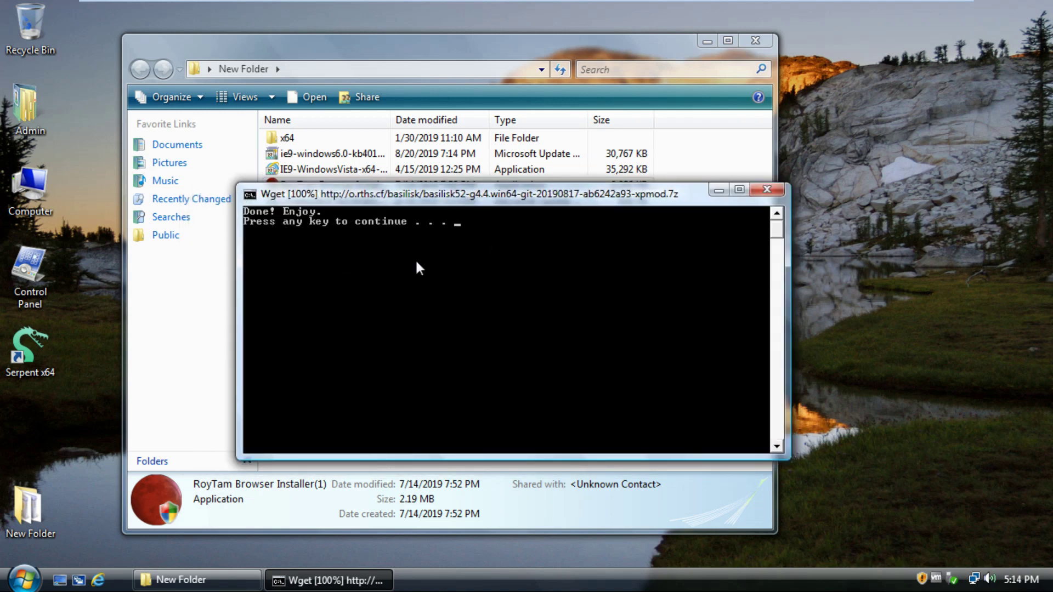
key(Return)
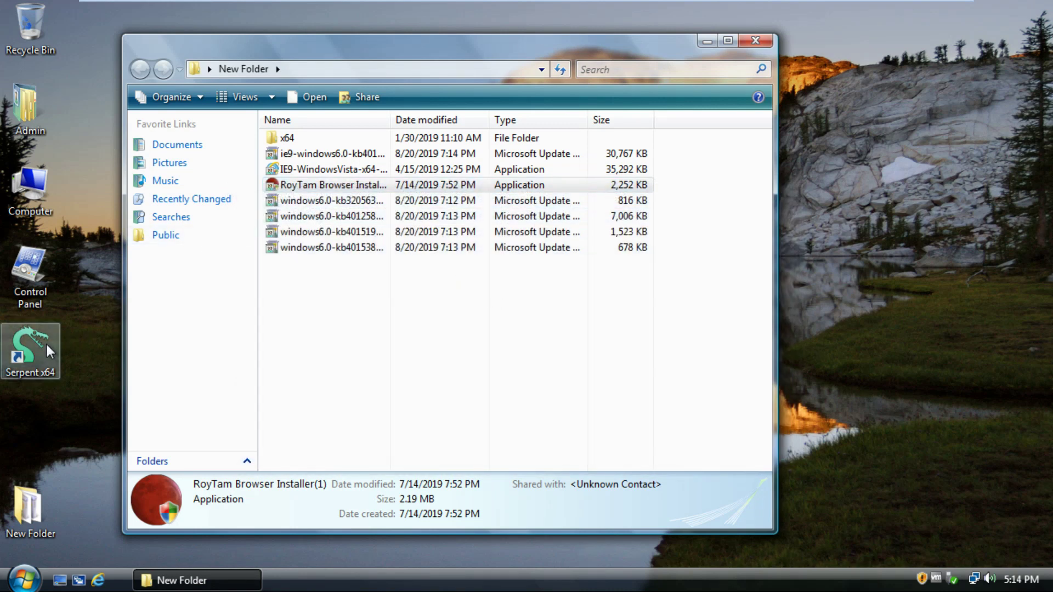
click(46, 345)
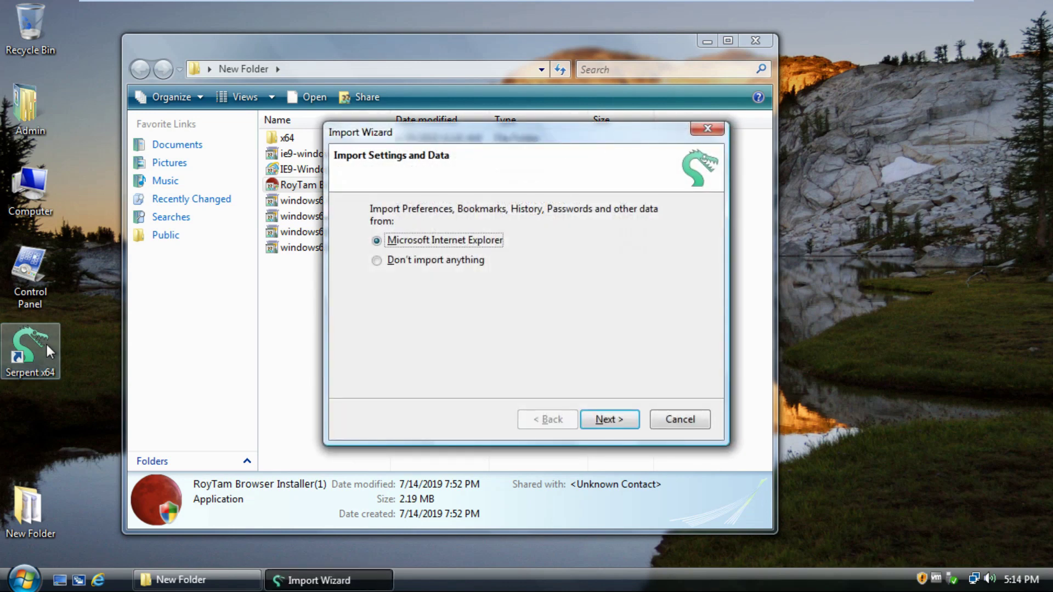
Skip importing data from Internet Explorer and make Serpent the default browser
click(400, 259)
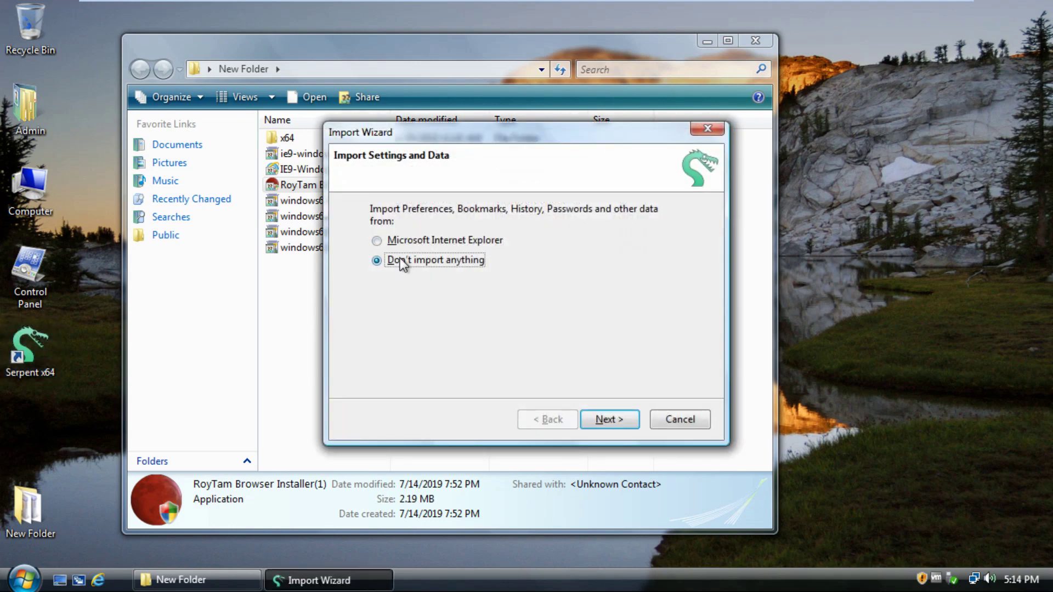
click(606, 420)
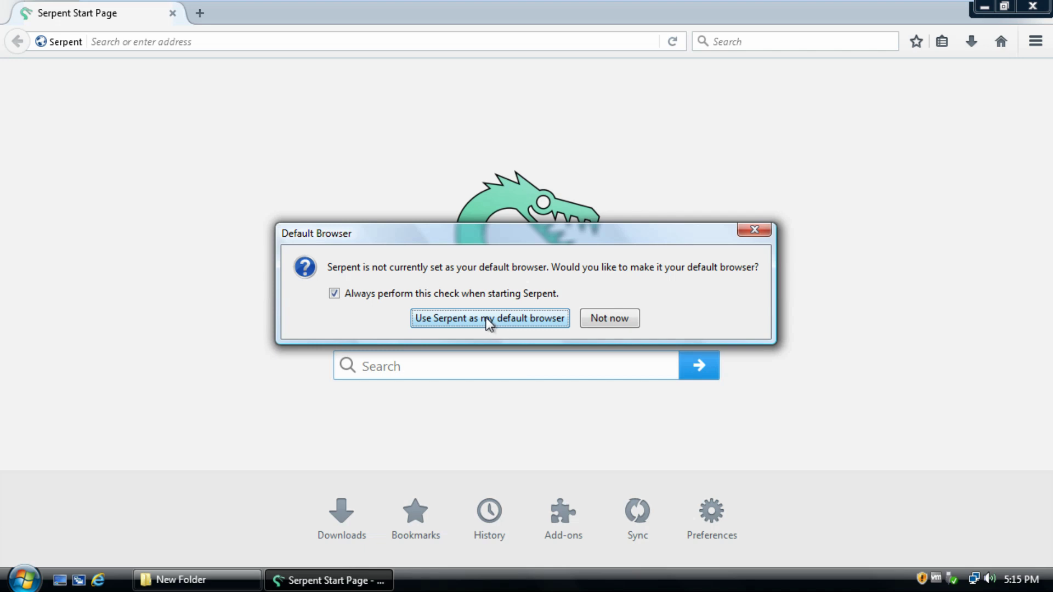
click(457, 320)
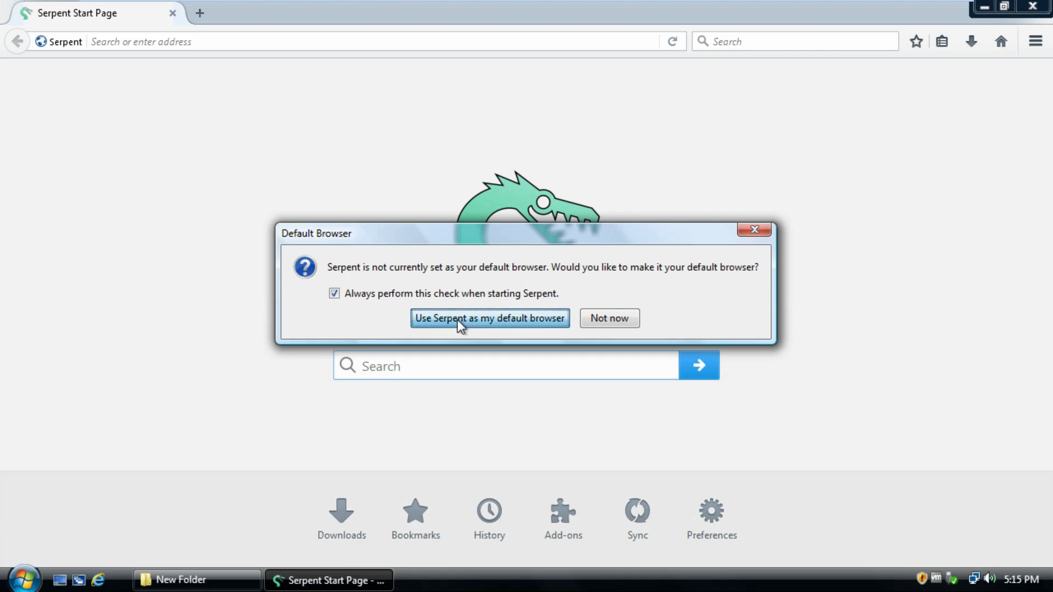
click(401, 319)
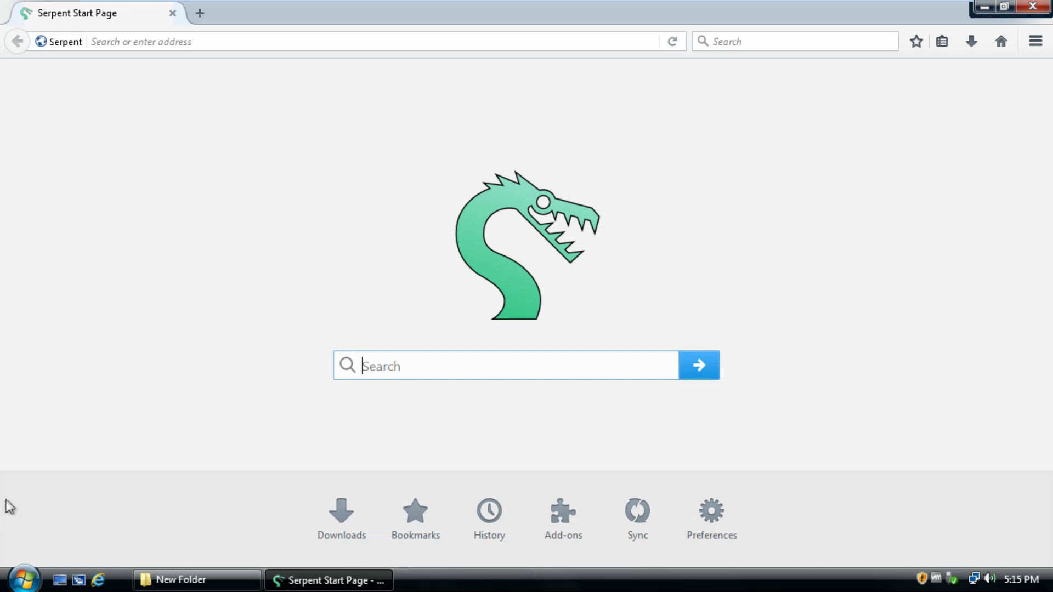
In the Windows Default Programs settings, set Serpent as the default for all file types and protocols it can open
click(5, 588)
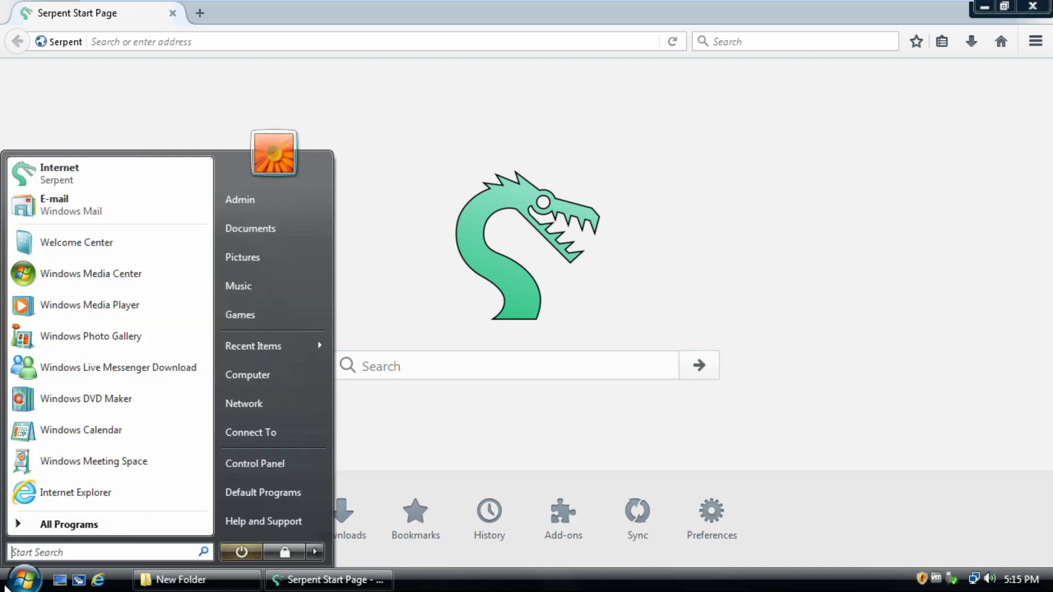
click(253, 493)
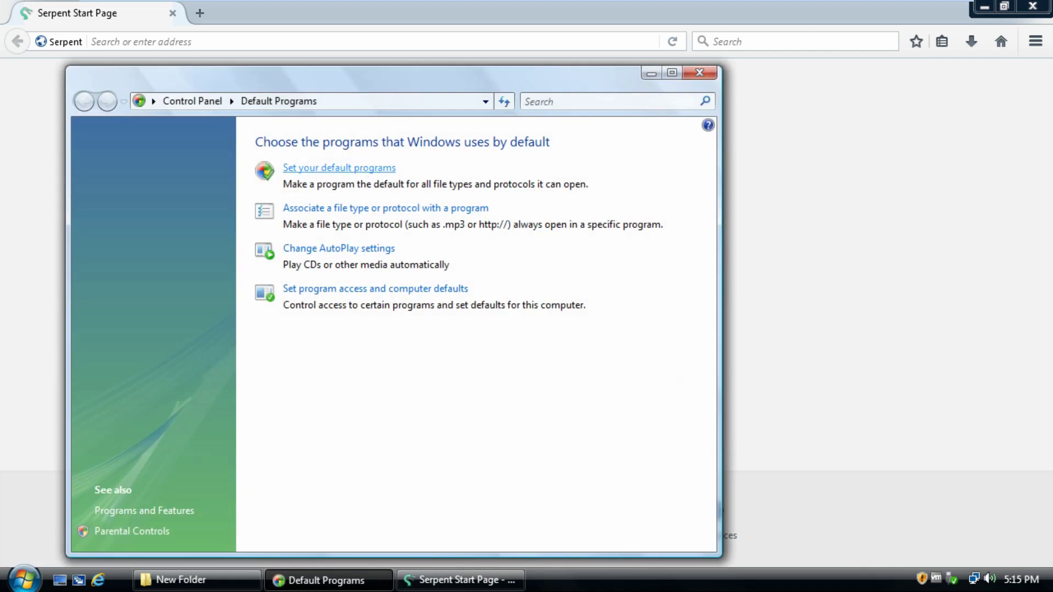
click(374, 169)
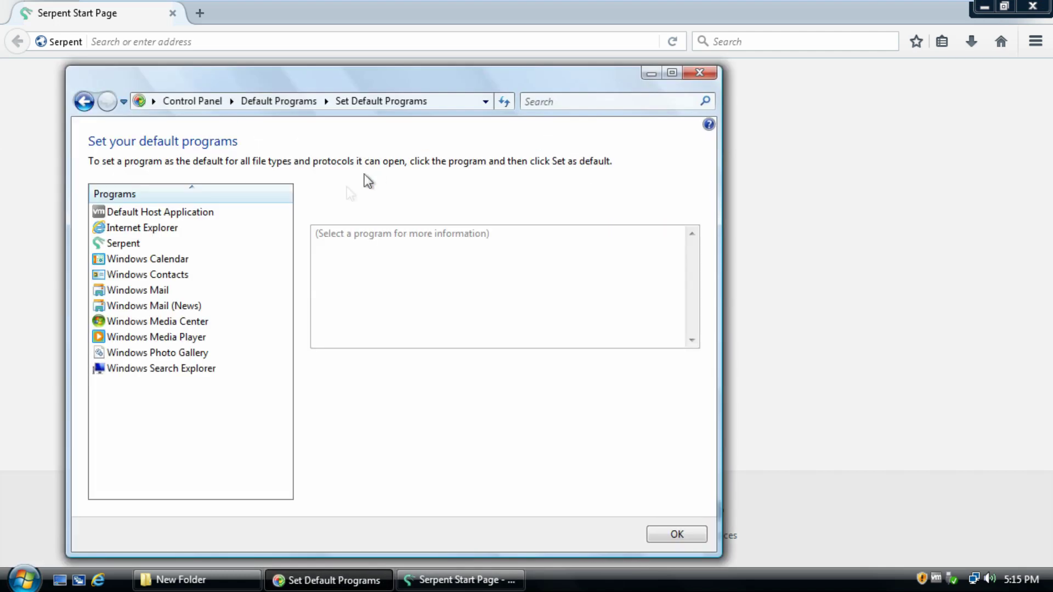
click(116, 244)
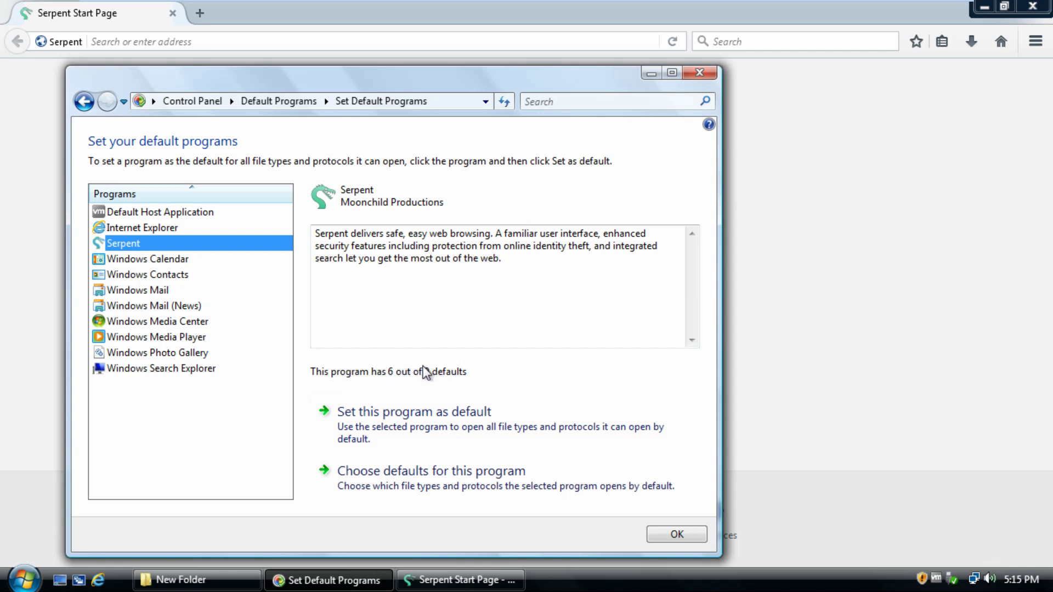
click(386, 413)
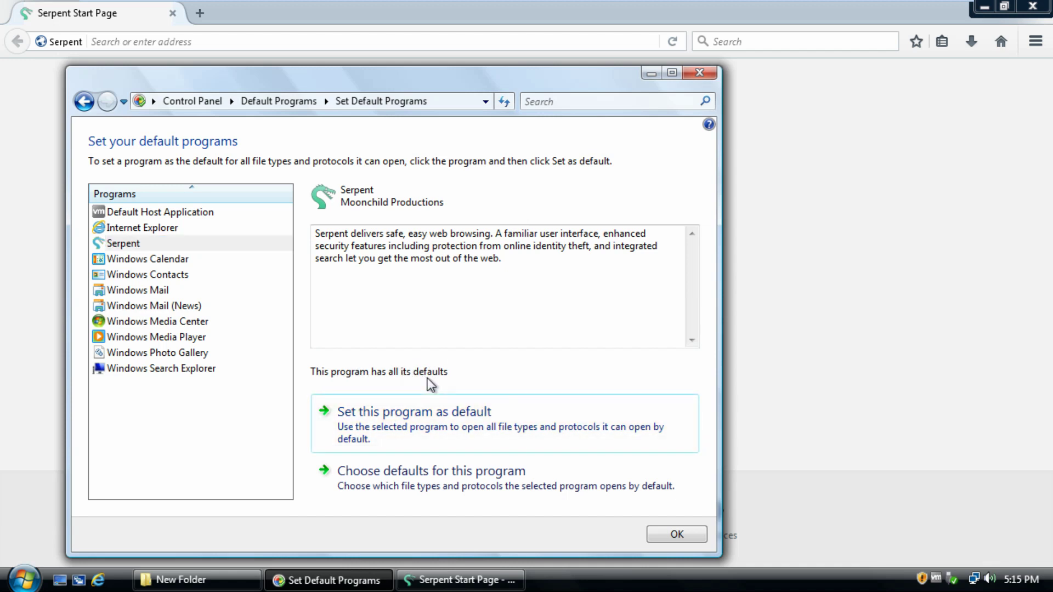
click(650, 533)
click(700, 72)
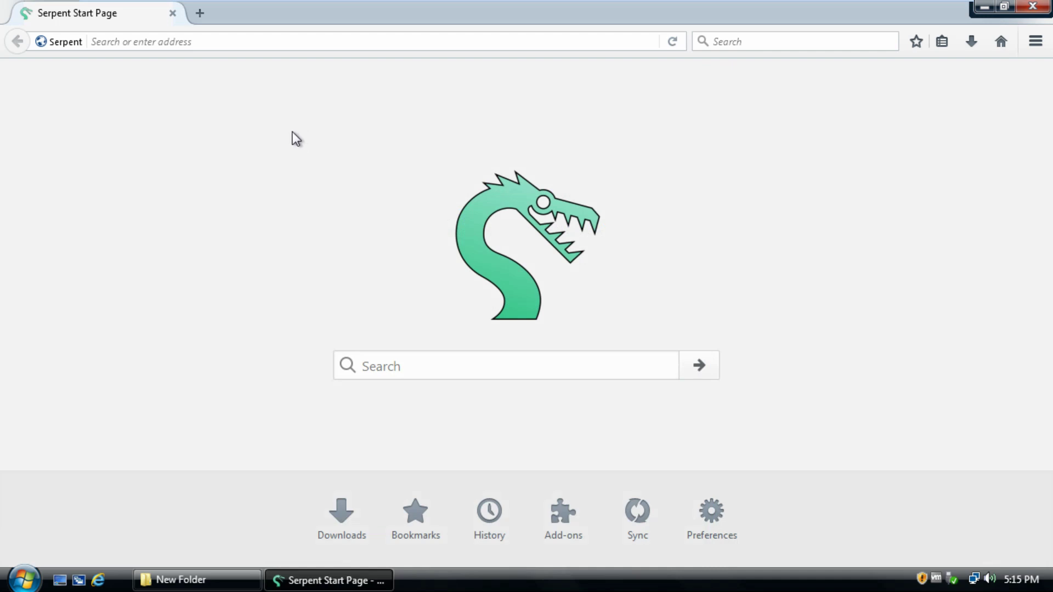
double_click(312, 14)
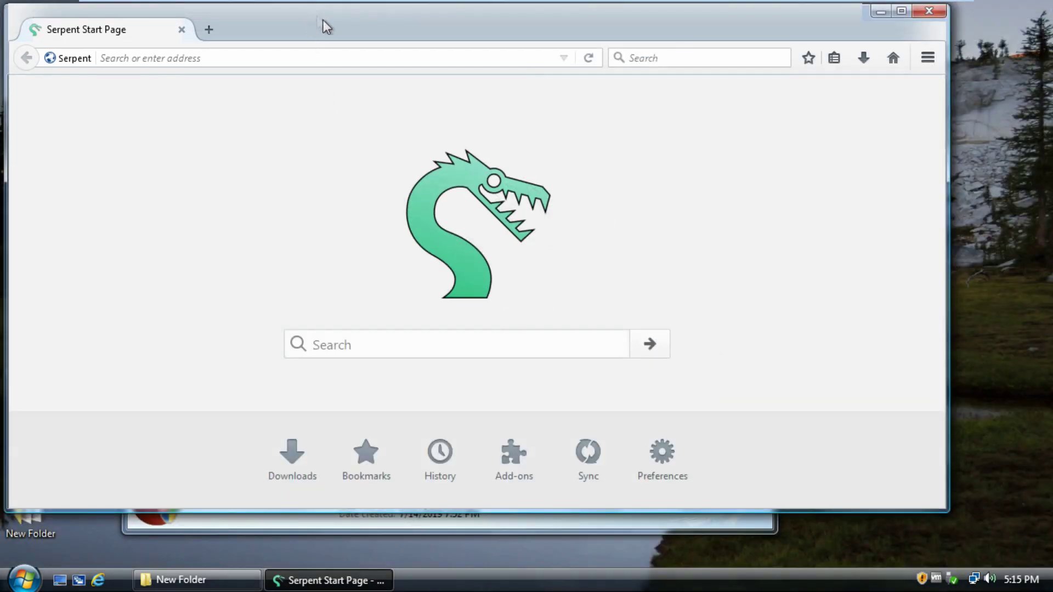
drag(351, 26, 413, 48)
double_click(413, 47)
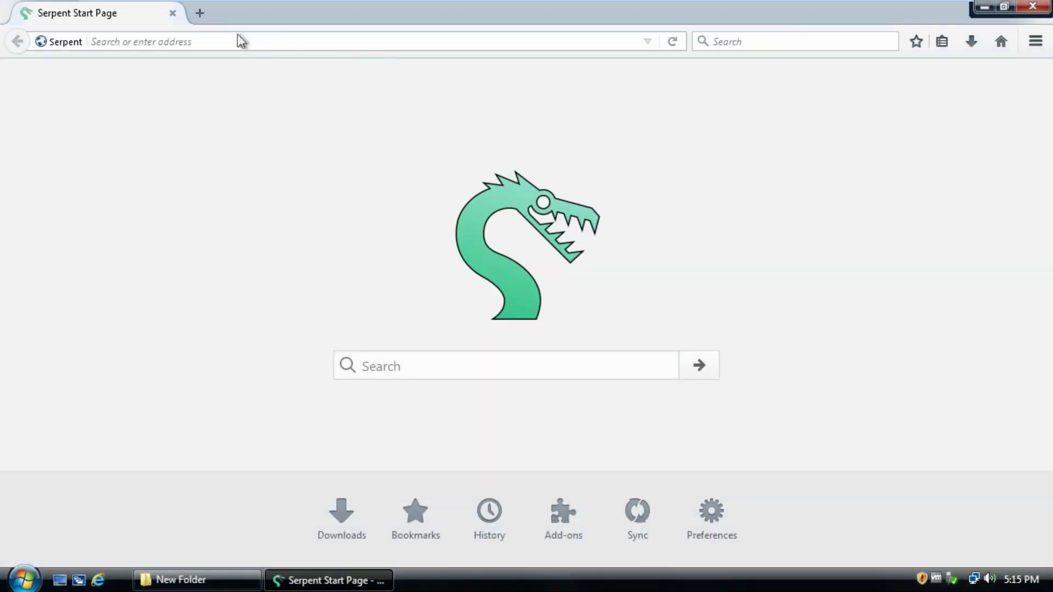
Go to google.com, search for "classic addons archive", and open the releases page of the ca-archive GitHub repository
click(225, 40)
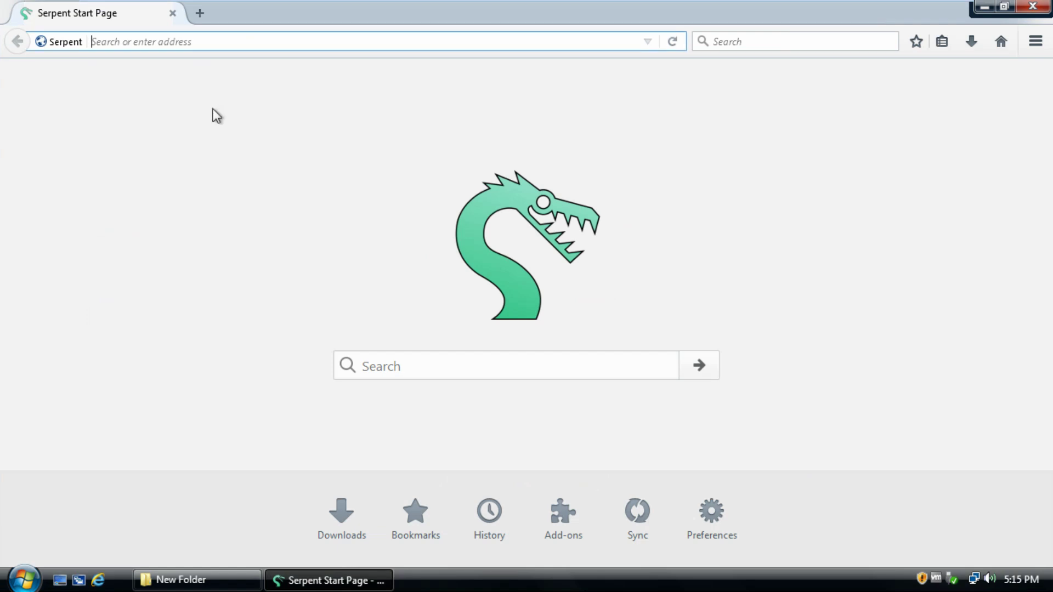
text(google.com)
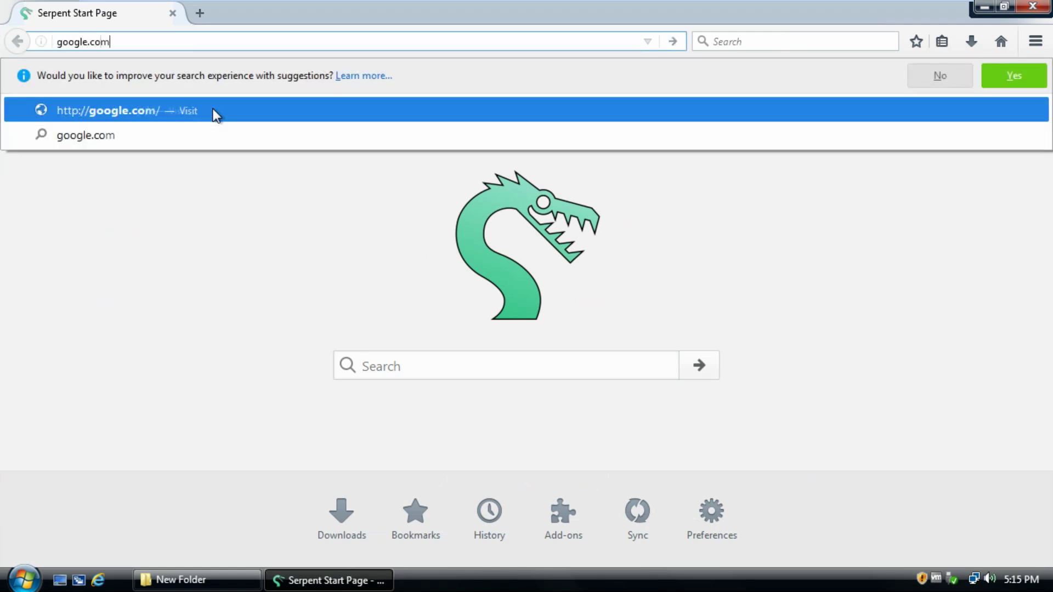
key(Return)
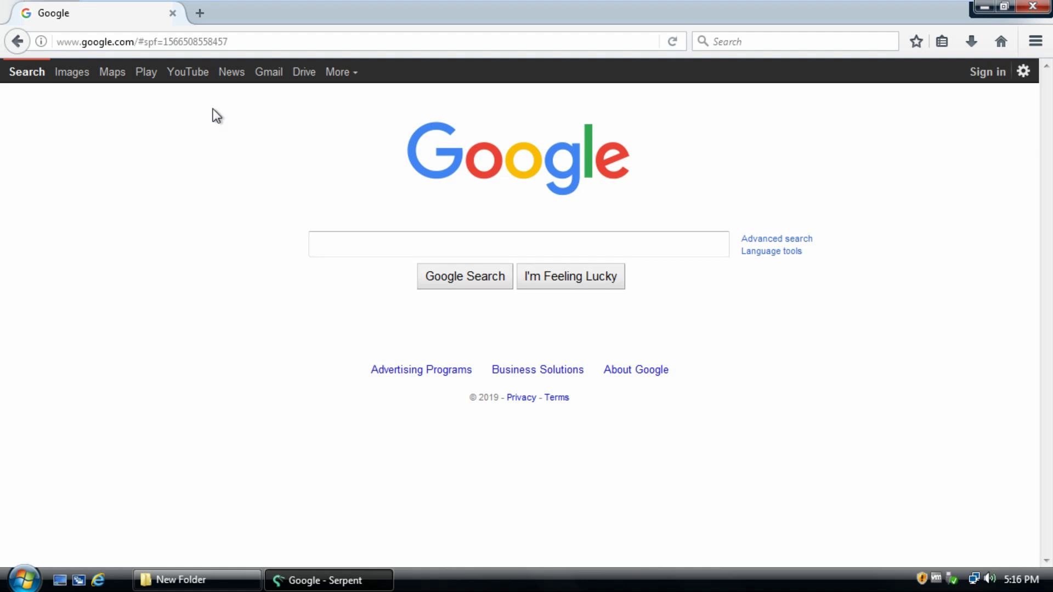
text(classic addons)
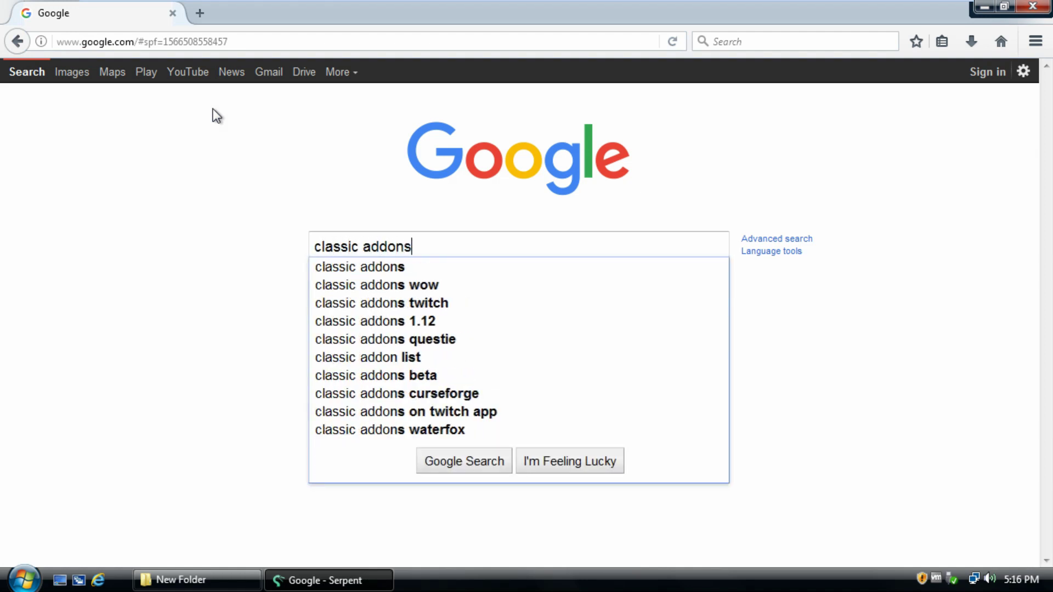
text( archive)
key(Return)
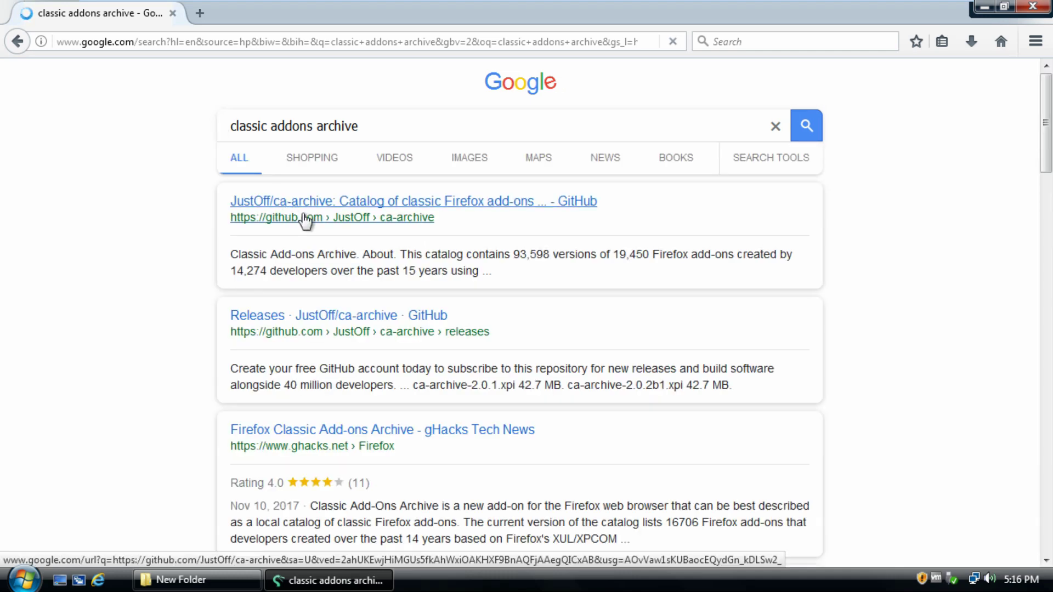
click(305, 214)
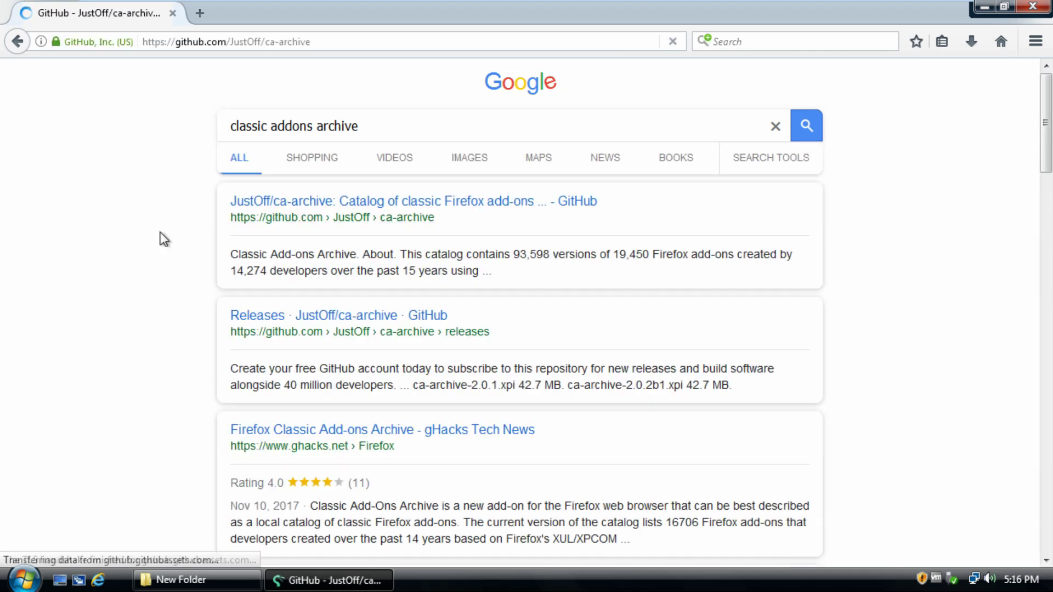
click(666, 481)
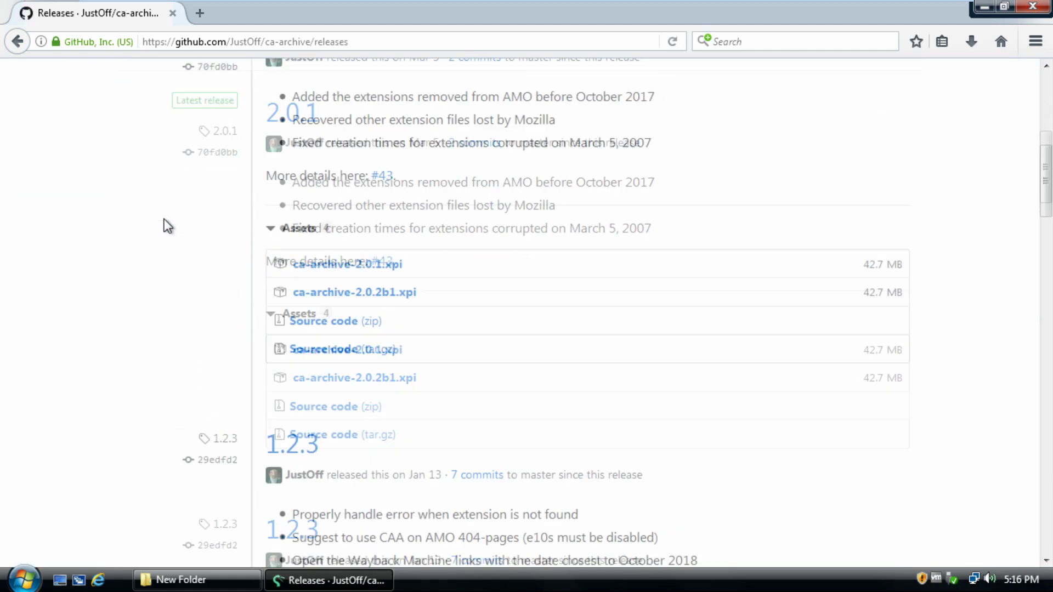
Install the Classic Add-ons Archive add-on from ca-archive-2.0.1.xpi under the latest release, allowing the site to install software
scroll(178, 192, up, 5)
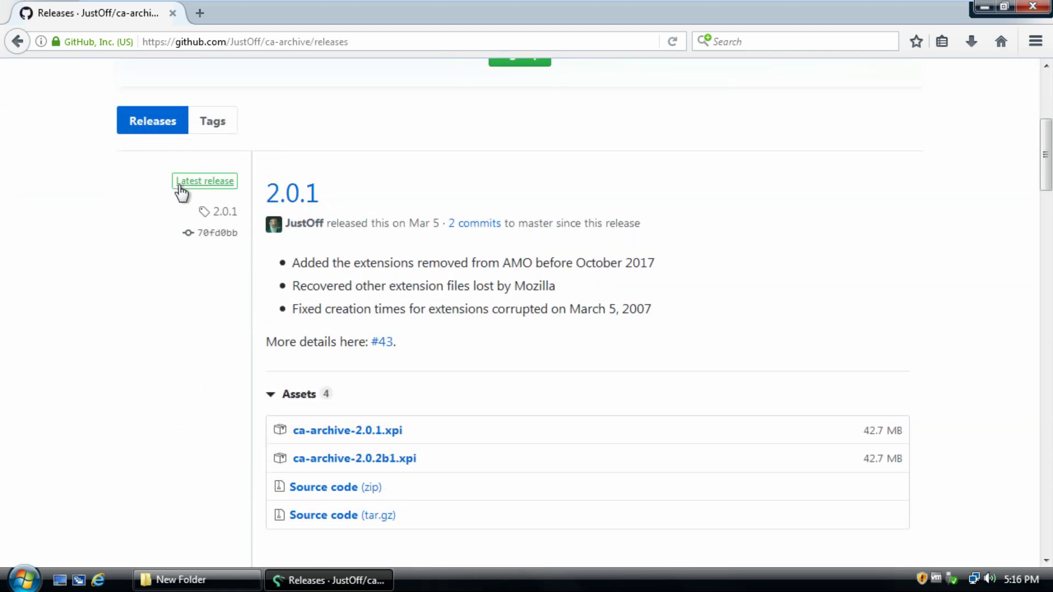
scroll(178, 186, up, 4)
scroll(180, 186, down, 7)
scroll(184, 193, down, 5)
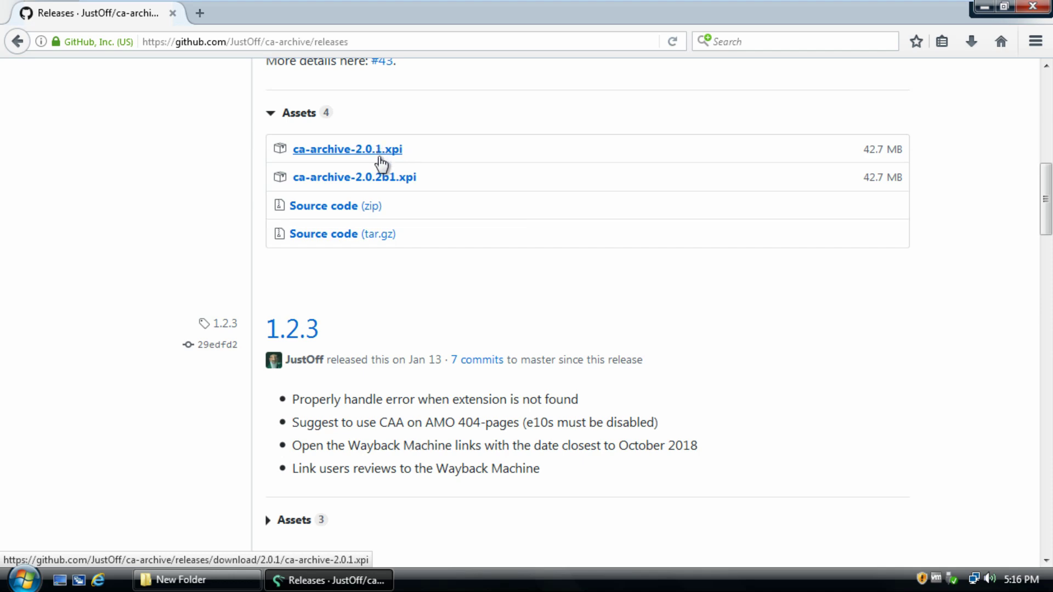
scroll(381, 159, up, 3)
scroll(413, 176, up, 6)
scroll(413, 177, down, 3)
scroll(433, 145, down, 3)
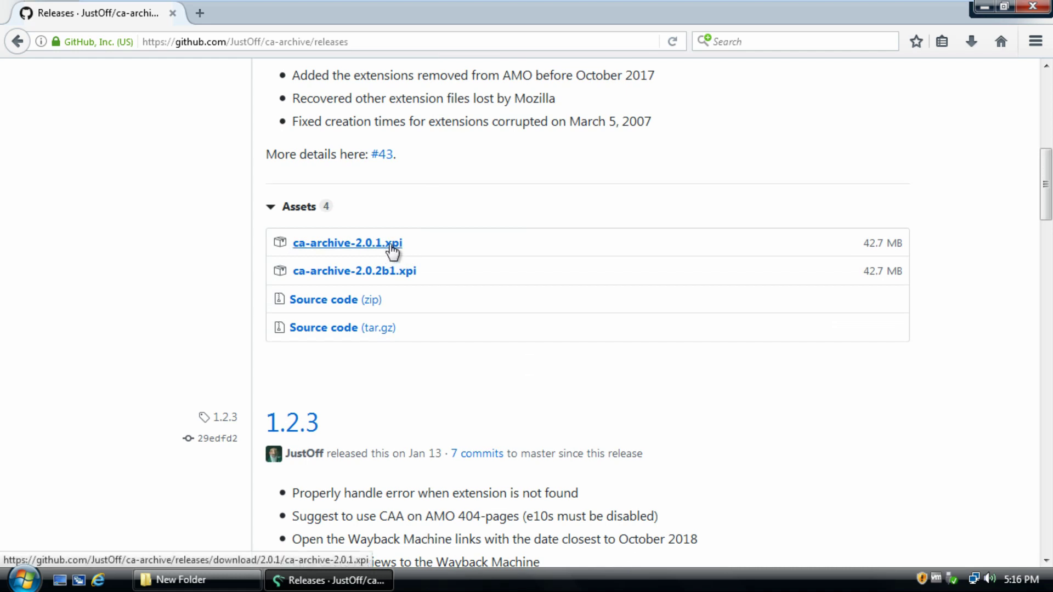
click(392, 248)
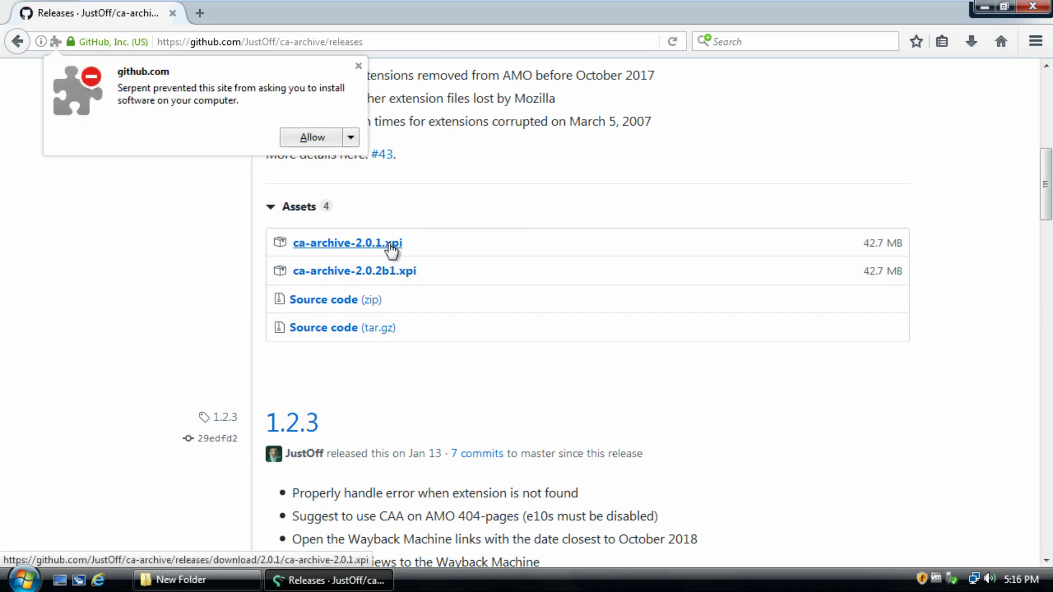
click(317, 138)
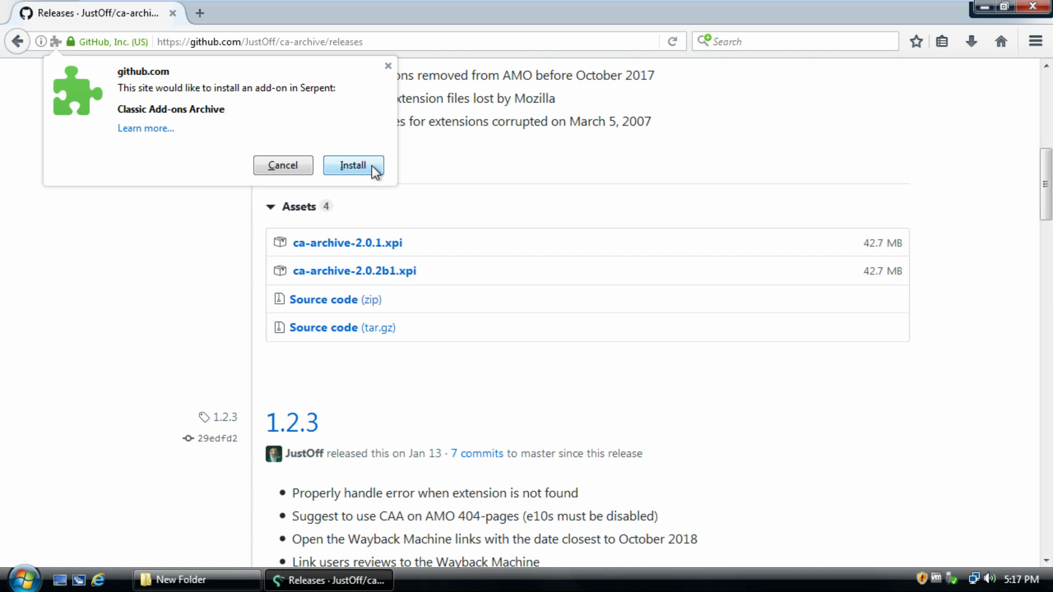
click(353, 165)
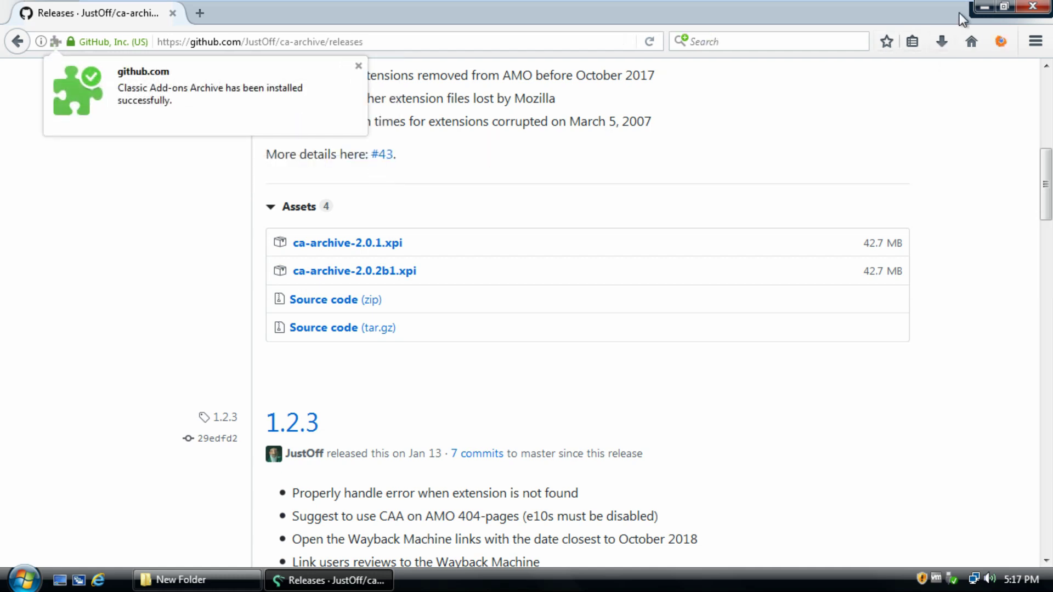
Open the Classic Add-ons Archive catalog, reload it after the database is processed, and close the GitHub releases tab
click(1000, 45)
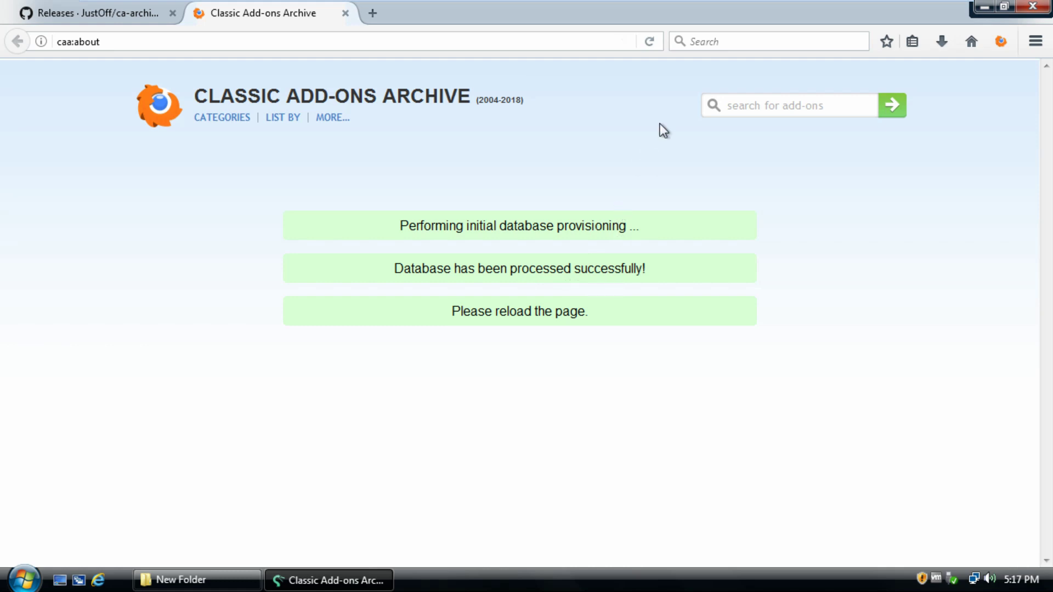
click(648, 42)
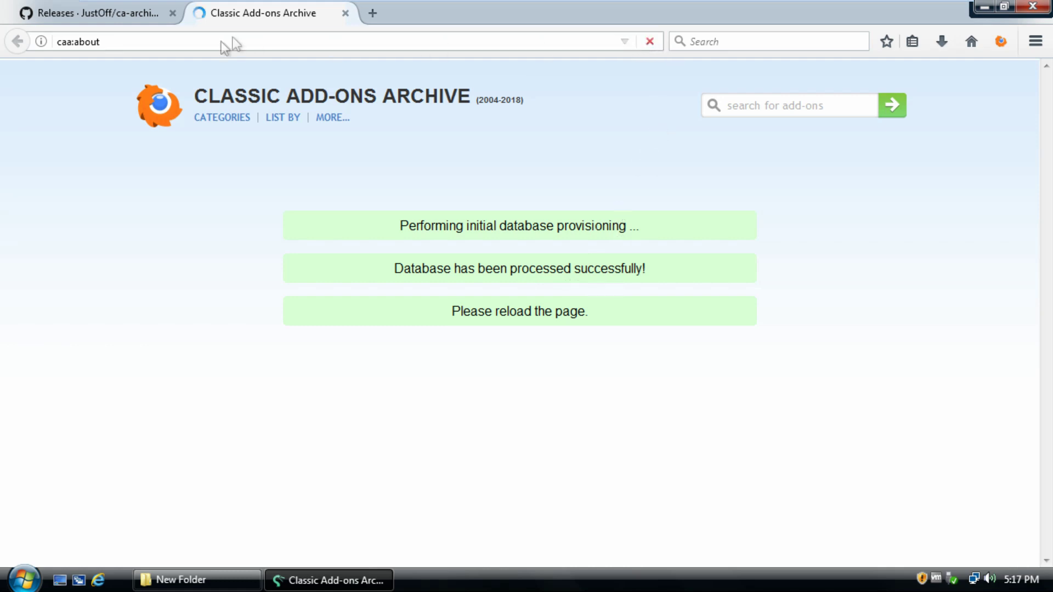
click(172, 13)
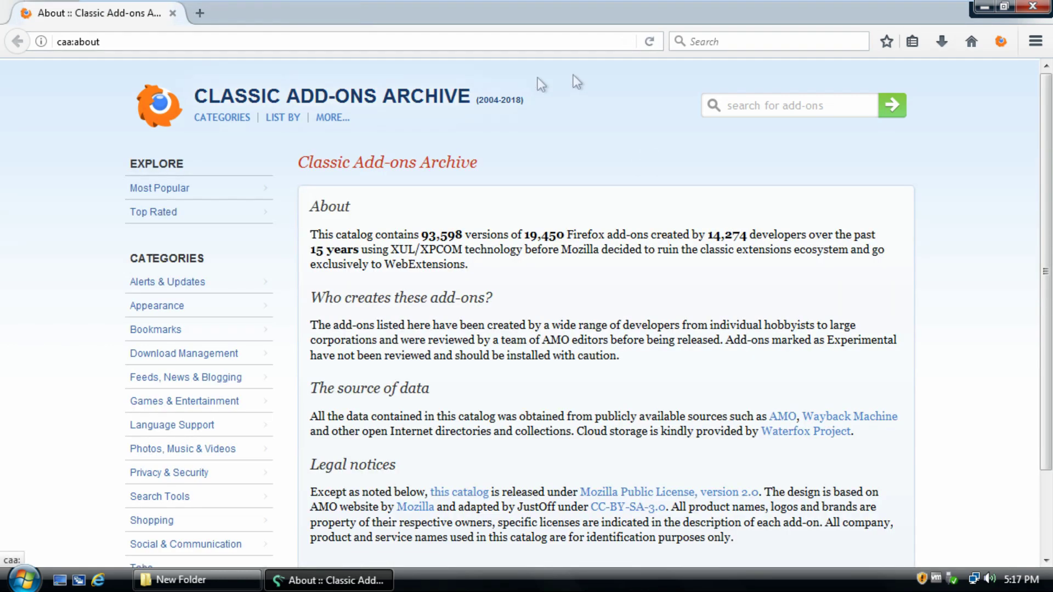
Search the Classic Add-ons Archive for "glassmyfox" and install the GlassMyFox add-on
click(731, 103)
text(glassmyfox)
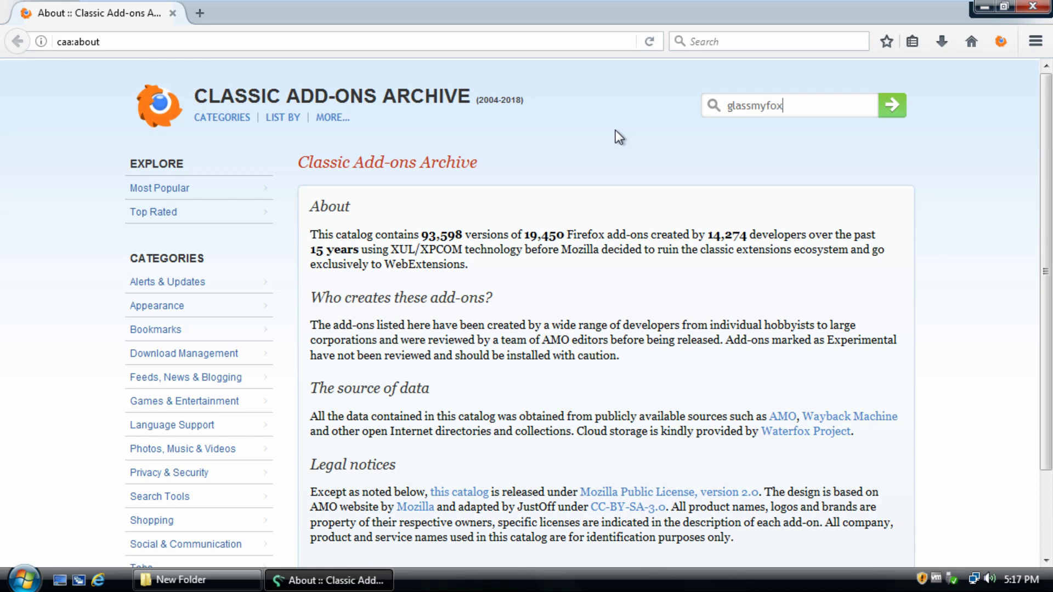
key(Return)
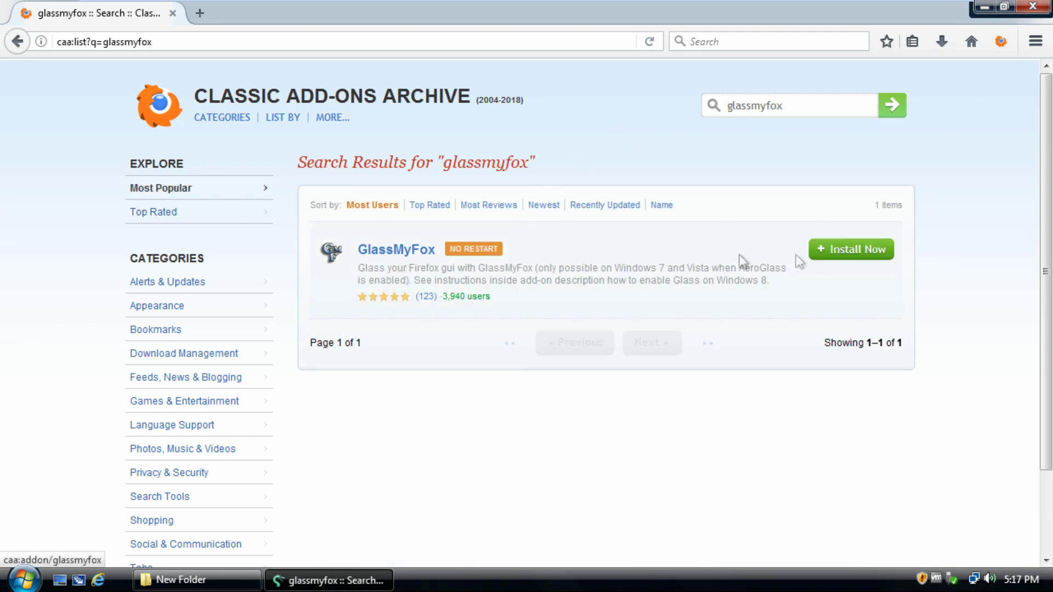
click(836, 255)
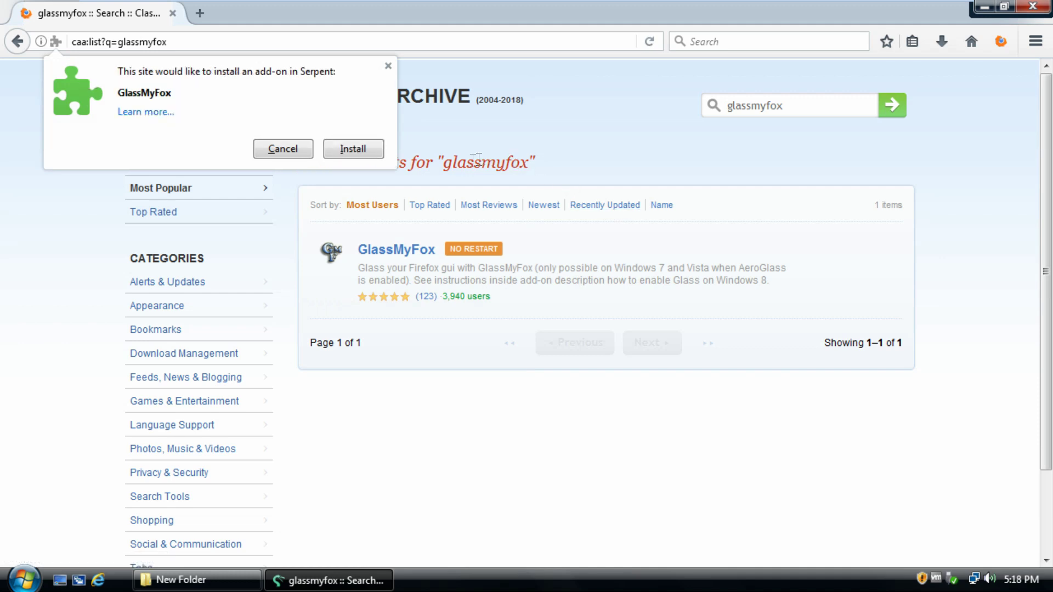
click(378, 154)
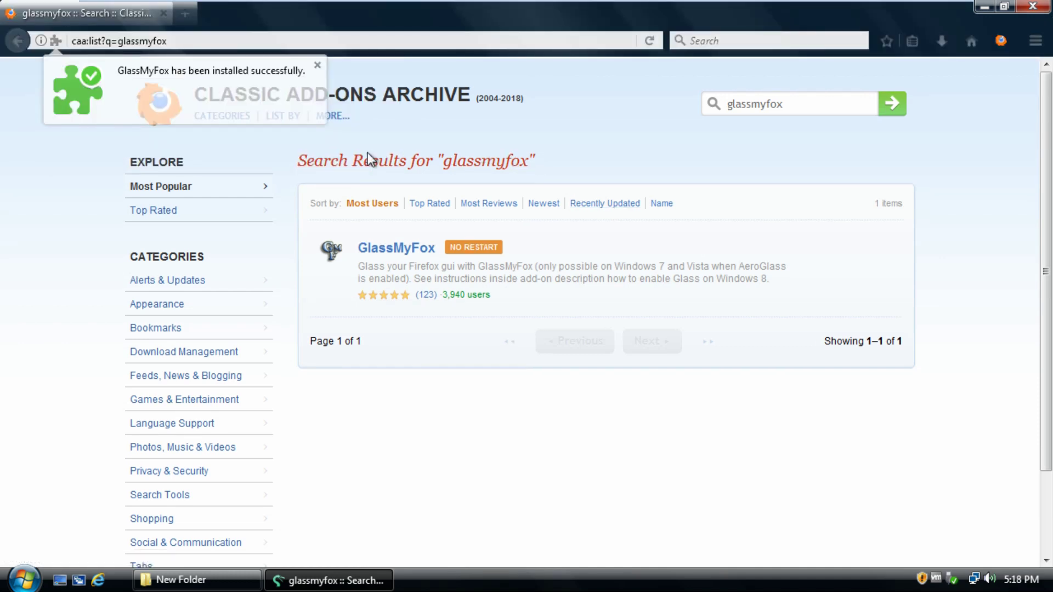
double_click(646, 8)
mouse_move(616, 31)
mouse_down()
mouse_move(519, 72)
mouse_move(581, 42)
mouse_move(613, 40)
mouse_move(601, 37)
mouse_up()
double_click(600, 38)
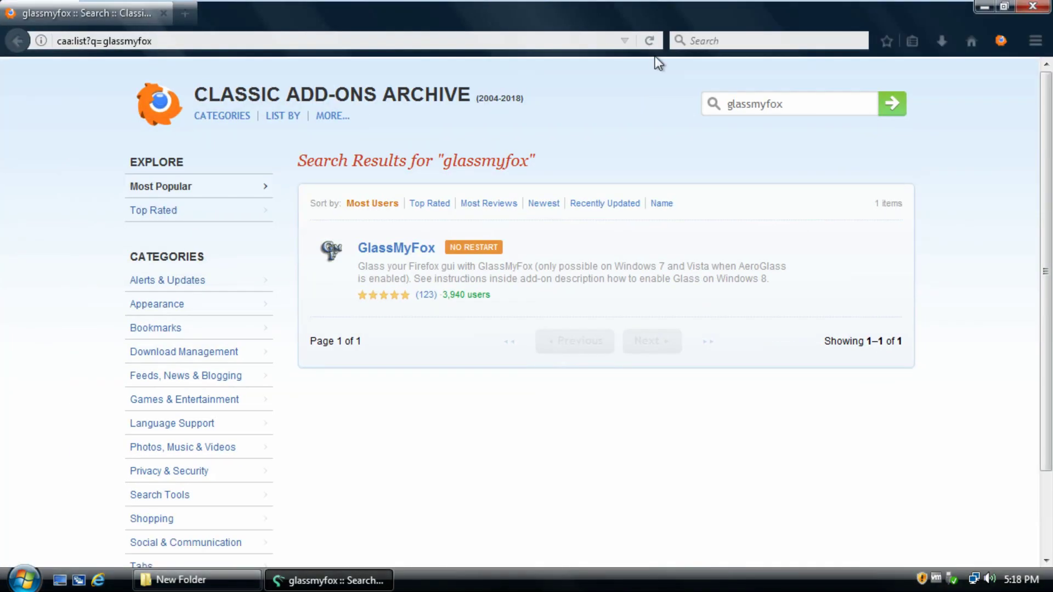
Search the Classic Add-ons Archive for "classic theme restorer", install the Classic Theme Restorer add-on, and restart Serpent
double_click(777, 98)
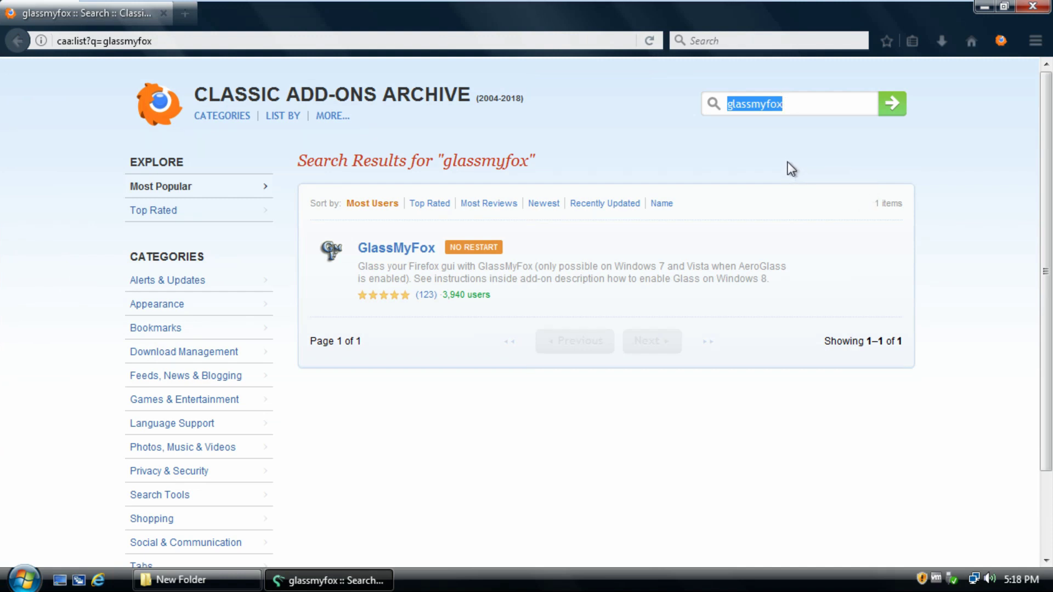
text(classi)
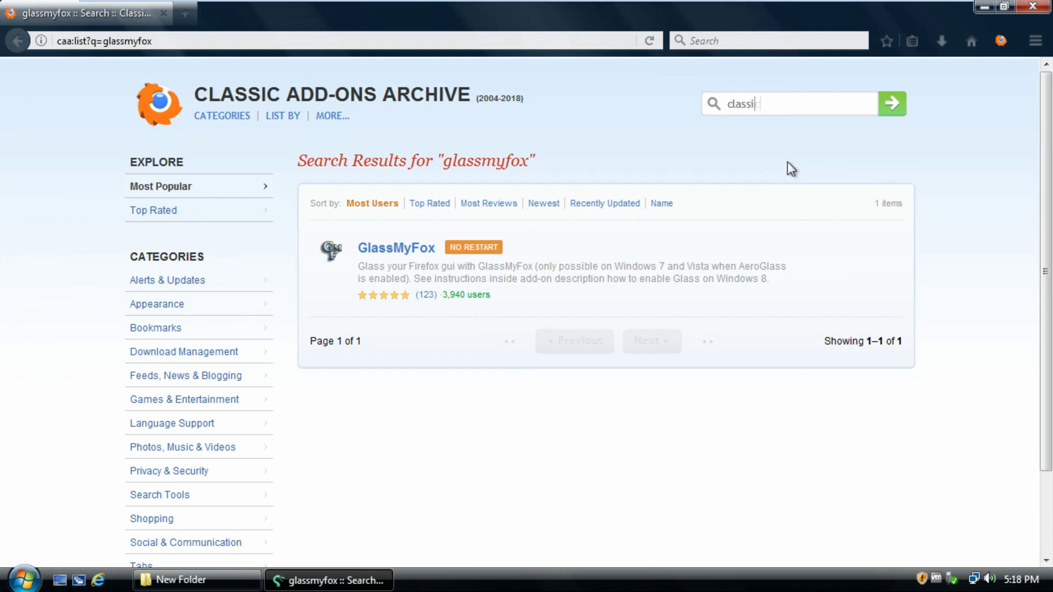
text(c theme restorer)
key(Return)
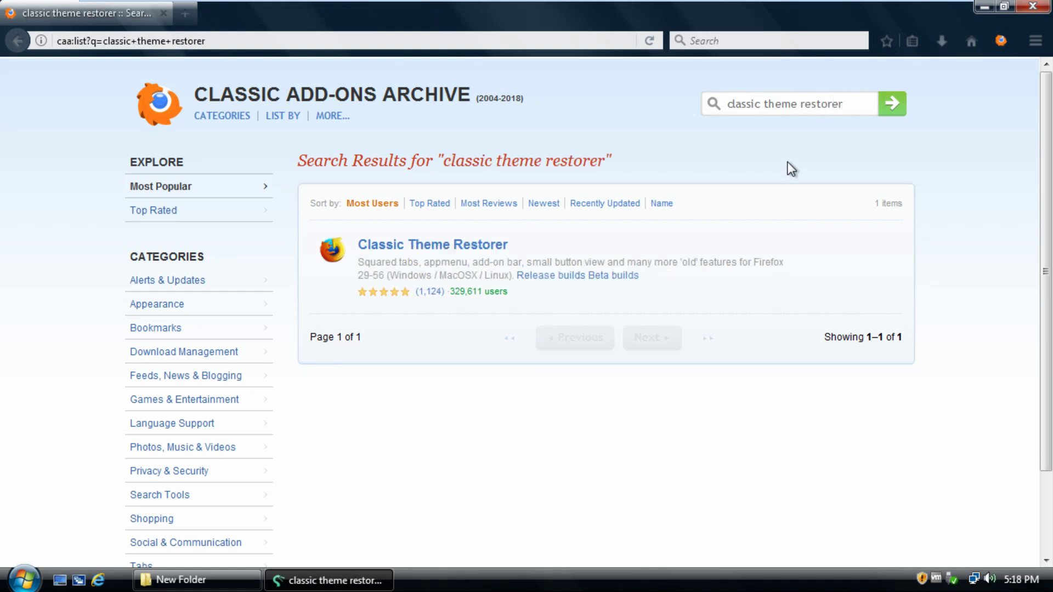
mouse_move(898, 252)
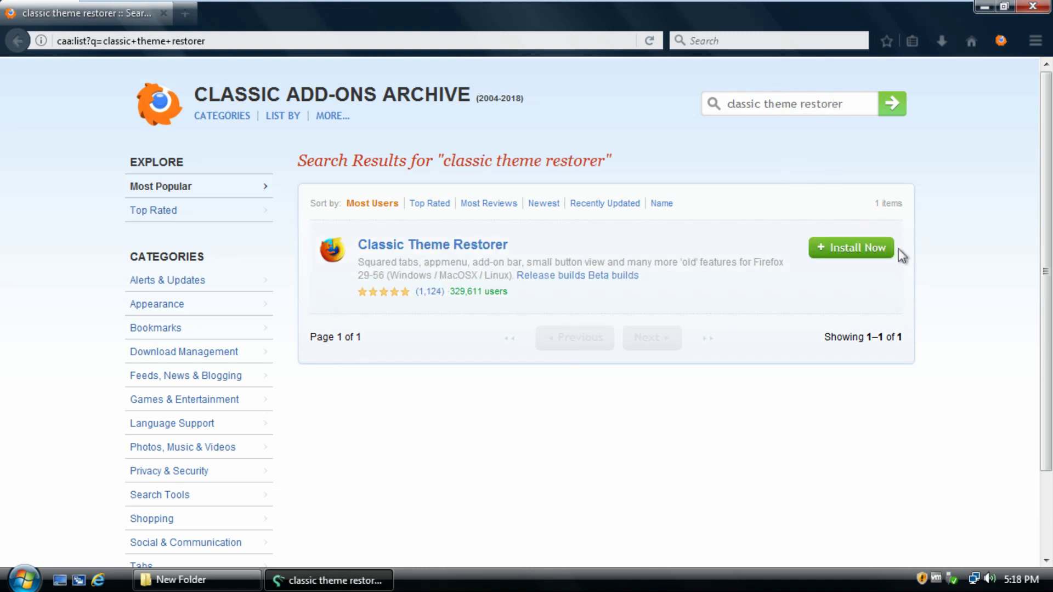
click(849, 251)
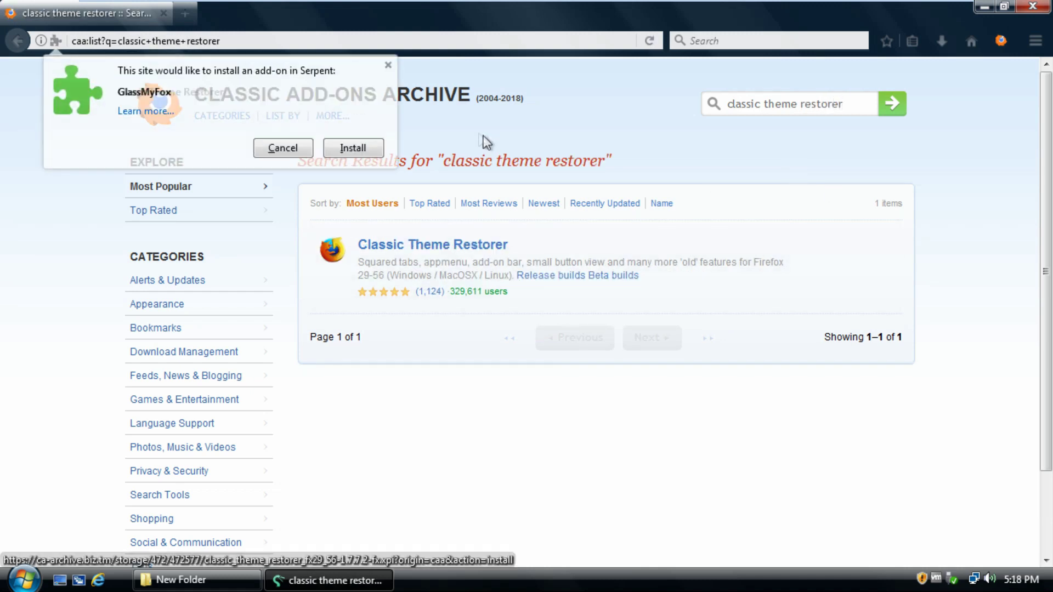
click(351, 146)
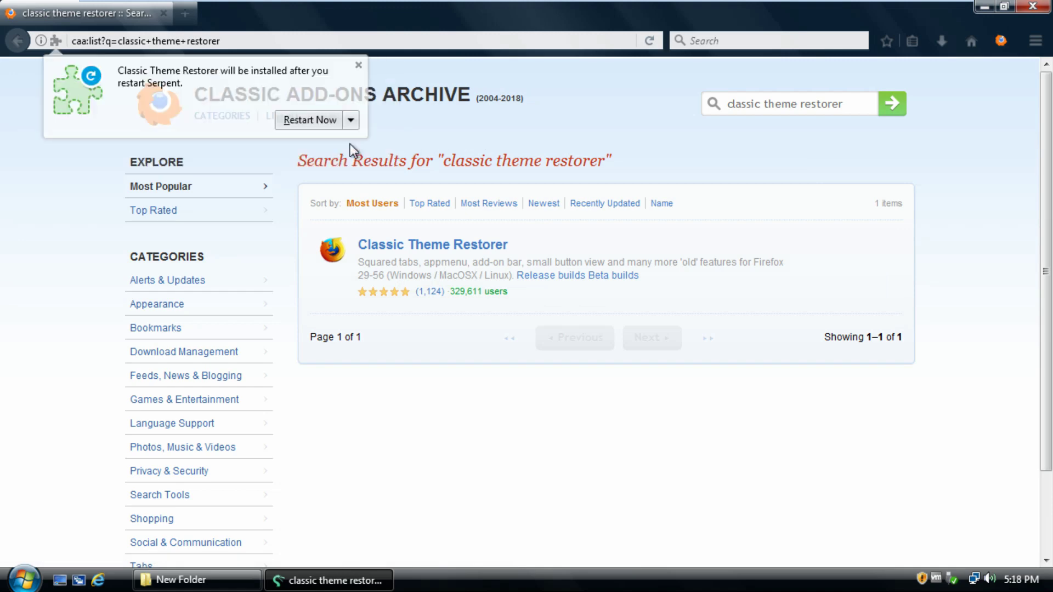
click(309, 122)
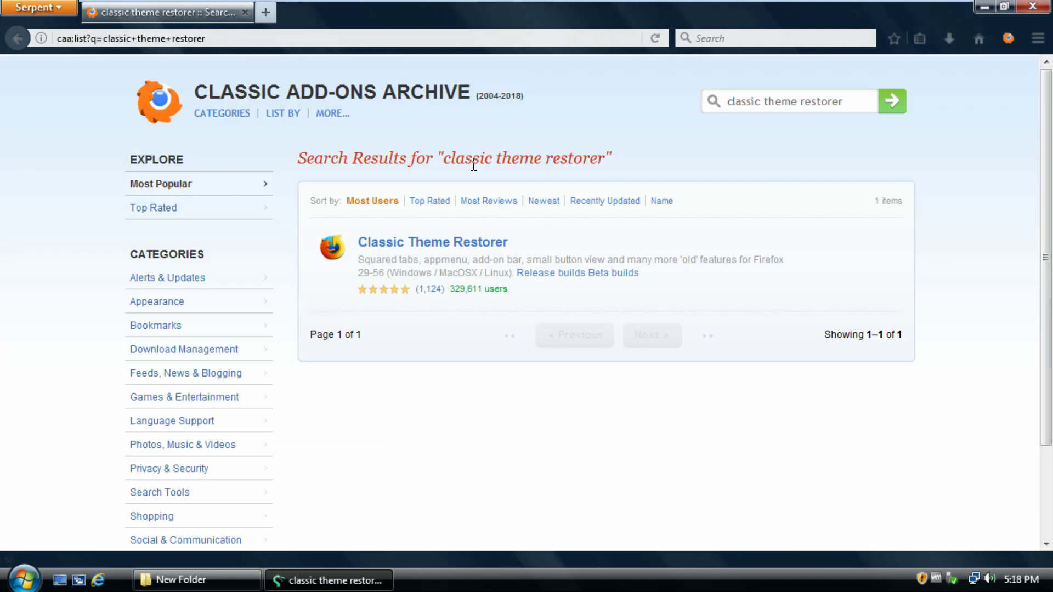
click(21, 8)
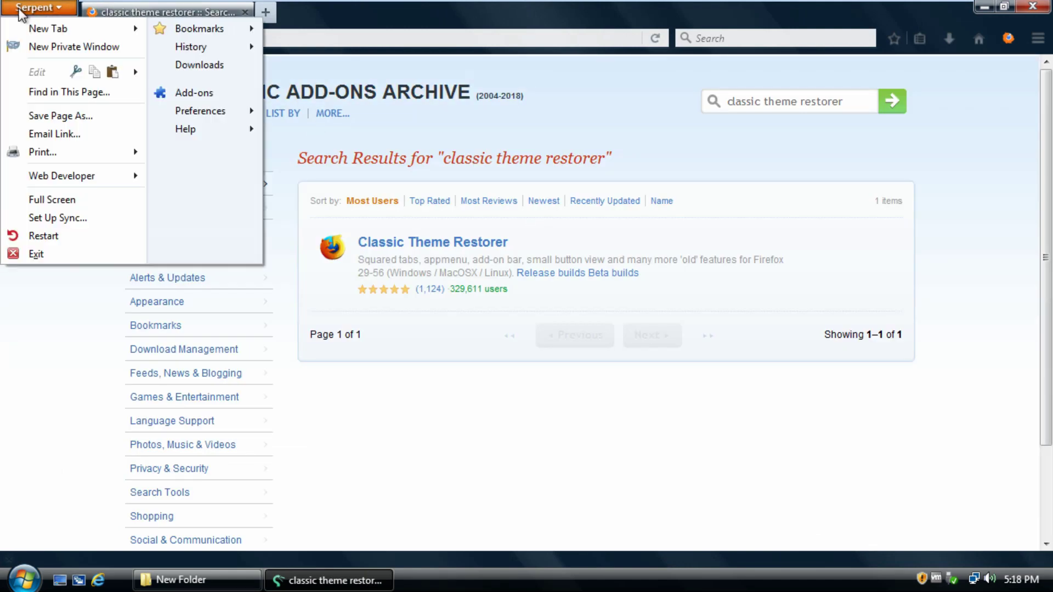
mouse_move(258, 132)
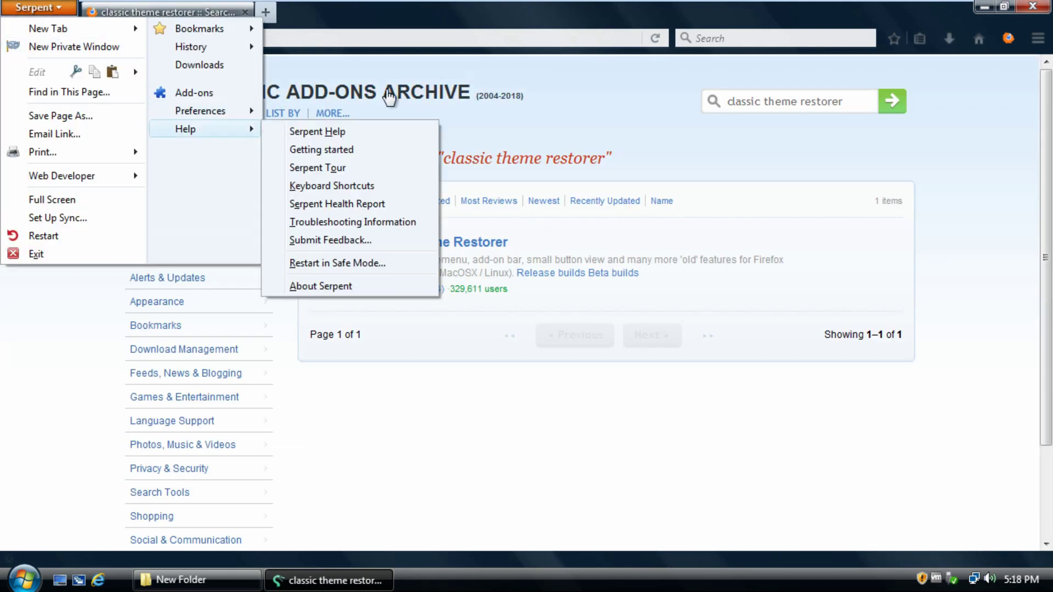
click(513, 11)
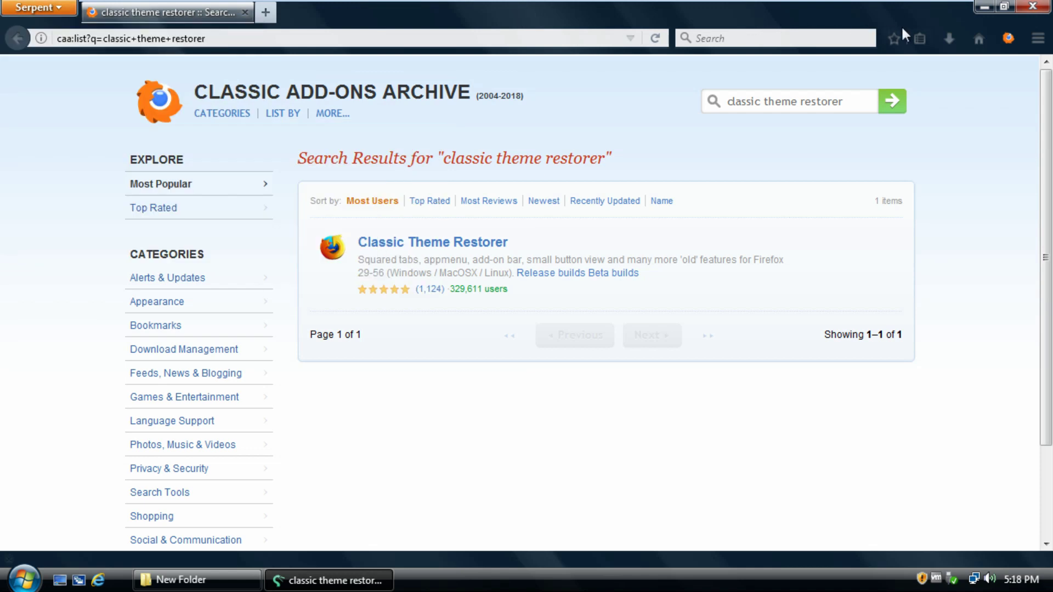
Open the GlassMyFox options from the list of installed extensions
click(1045, 40)
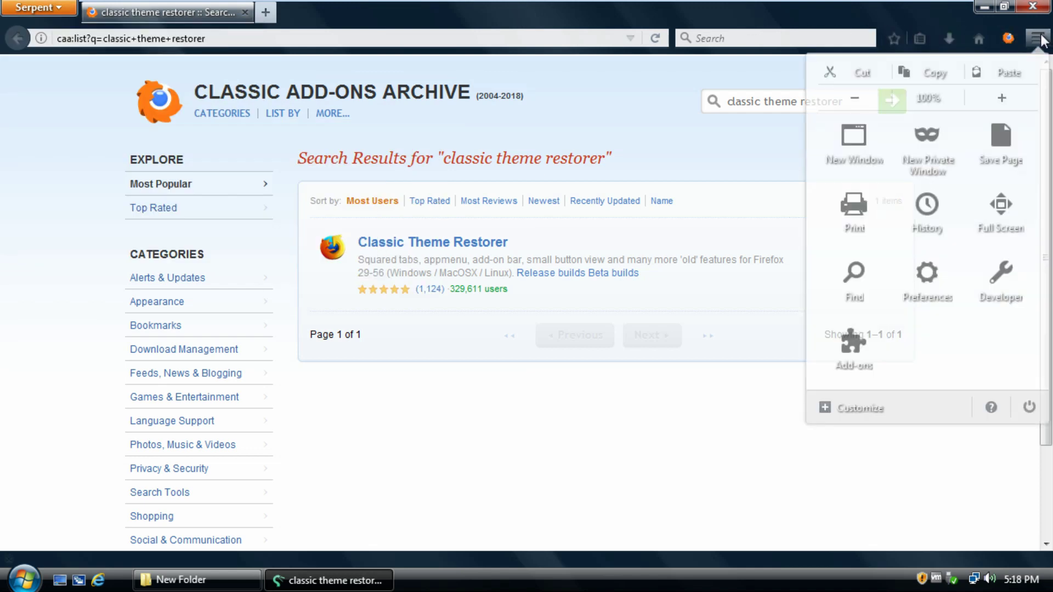
click(868, 340)
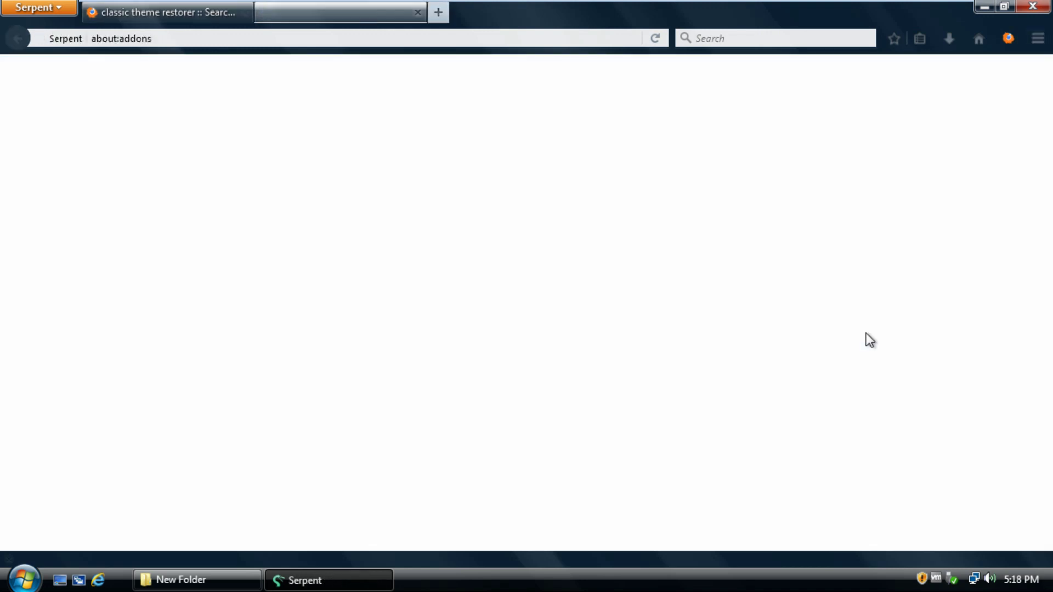
click(97, 137)
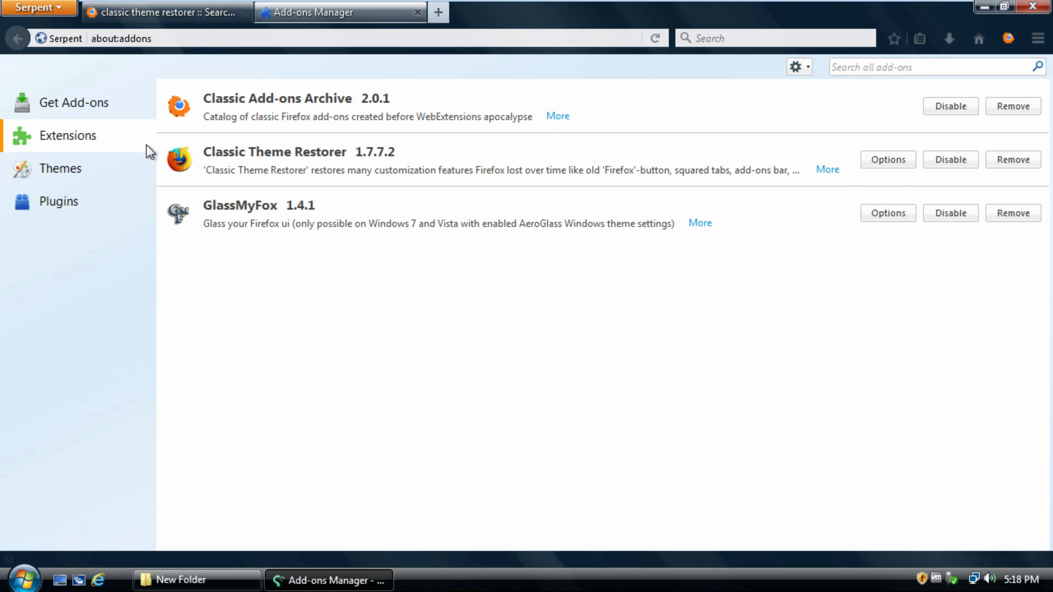
click(581, 216)
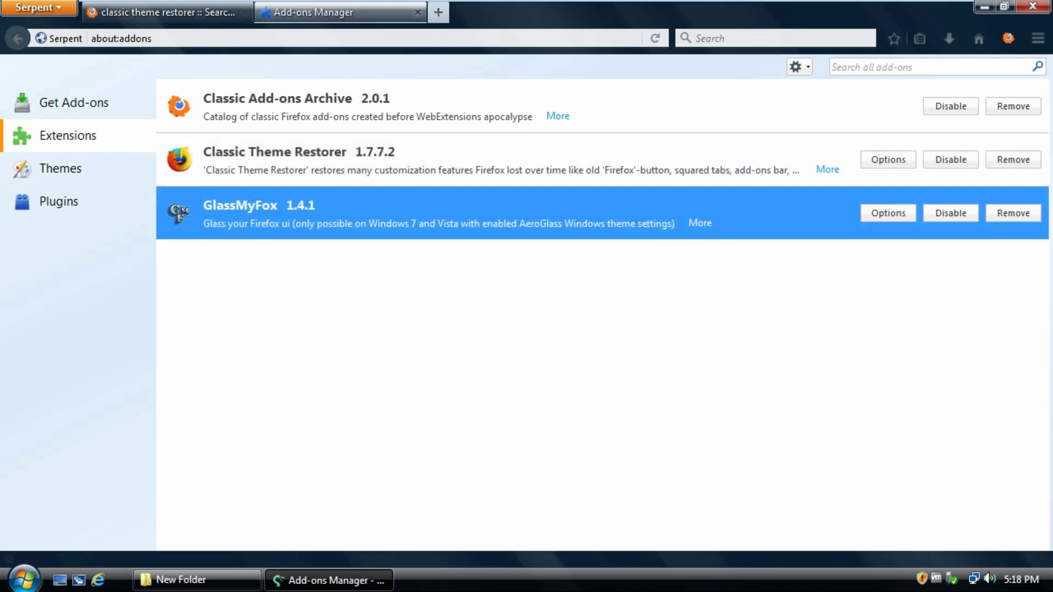
click(890, 213)
Set the GlassMyFox glass setting for Tabs to Firefox default (no Glass)
scroll(603, 207, down, 5)
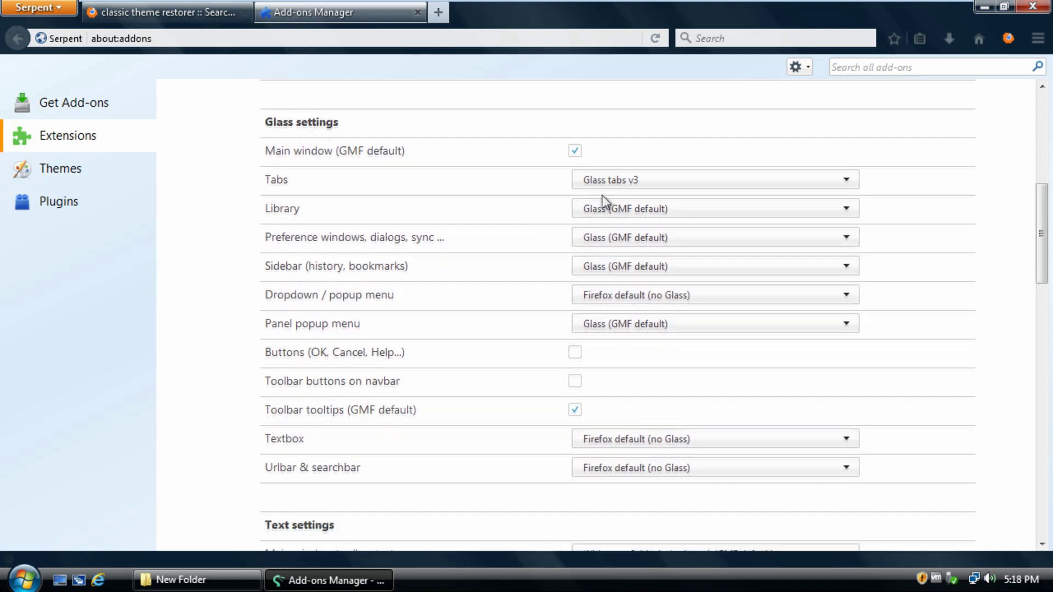
click(614, 173)
click(618, 212)
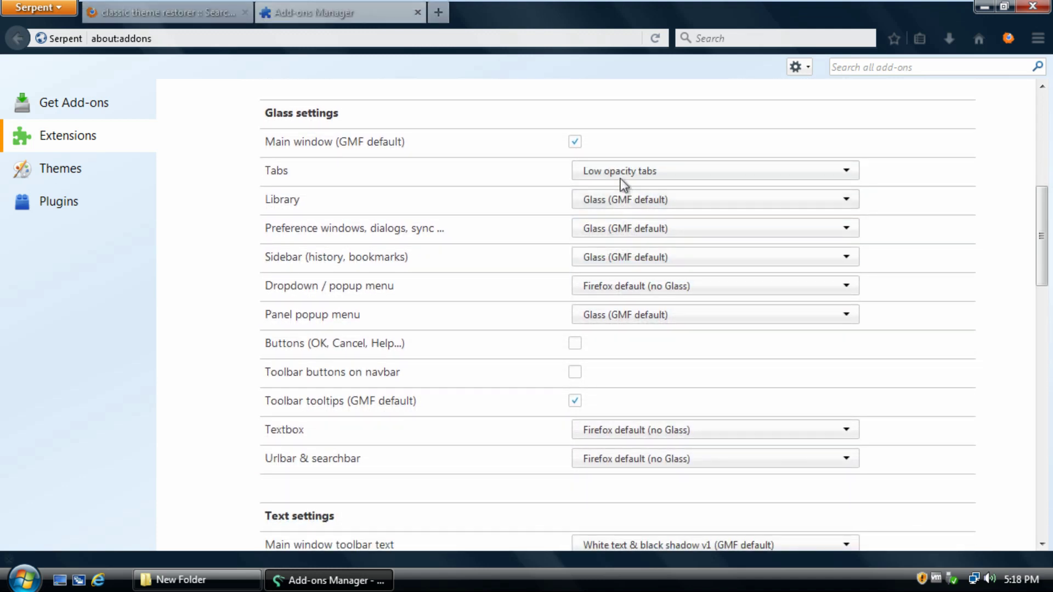
click(618, 175)
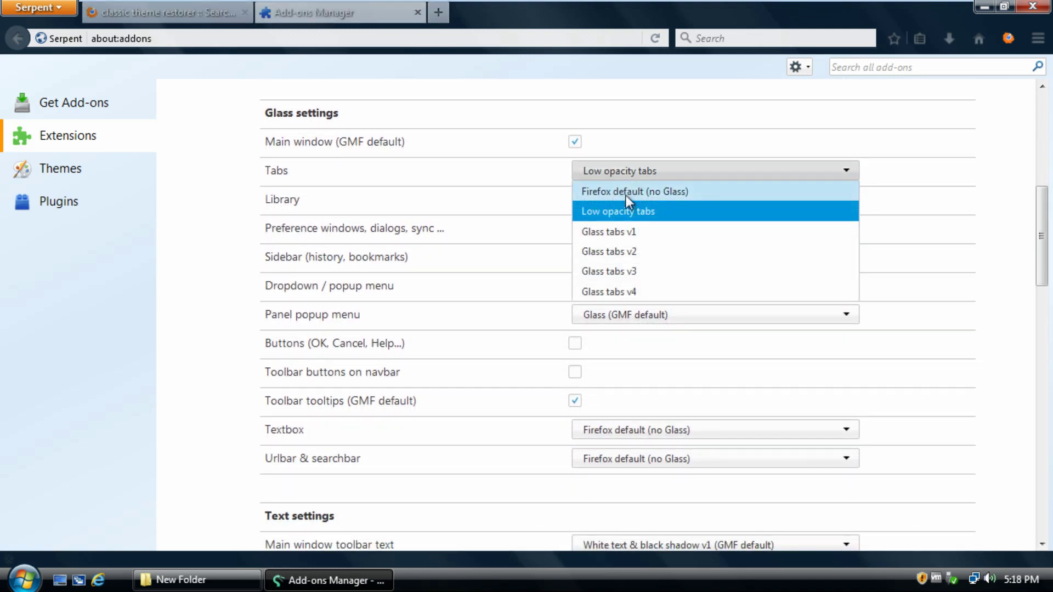
click(626, 195)
Turn off White tab-text in GlassMyFox's Other tweaks and look over the remaining preferences
scroll(596, 175, down, 2)
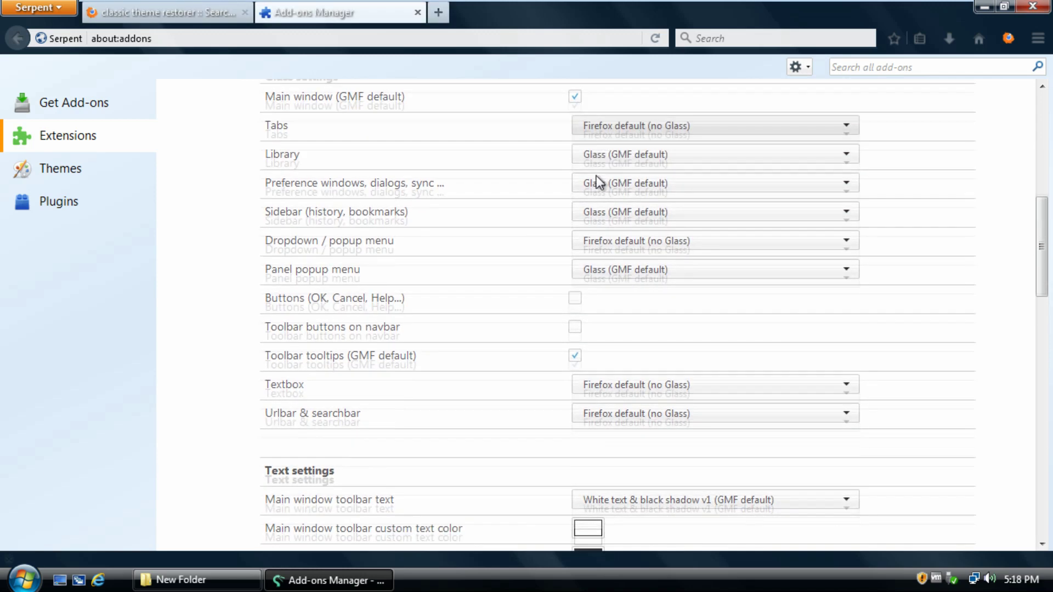
scroll(611, 198, down, 12)
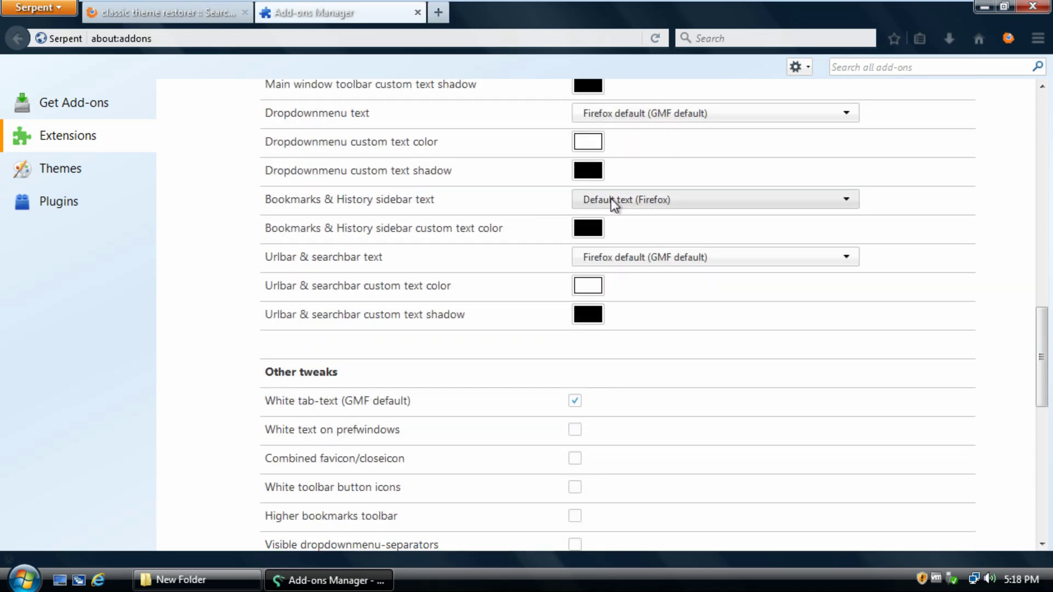
scroll(611, 199, down, 4)
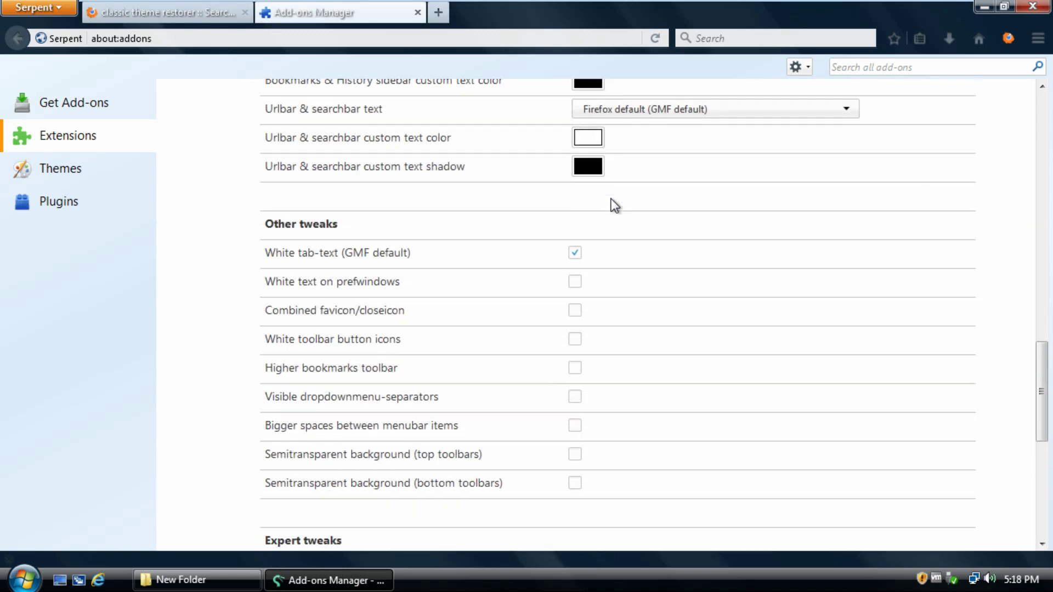
click(574, 253)
scroll(488, 207, down, 10)
scroll(488, 208, up, 10)
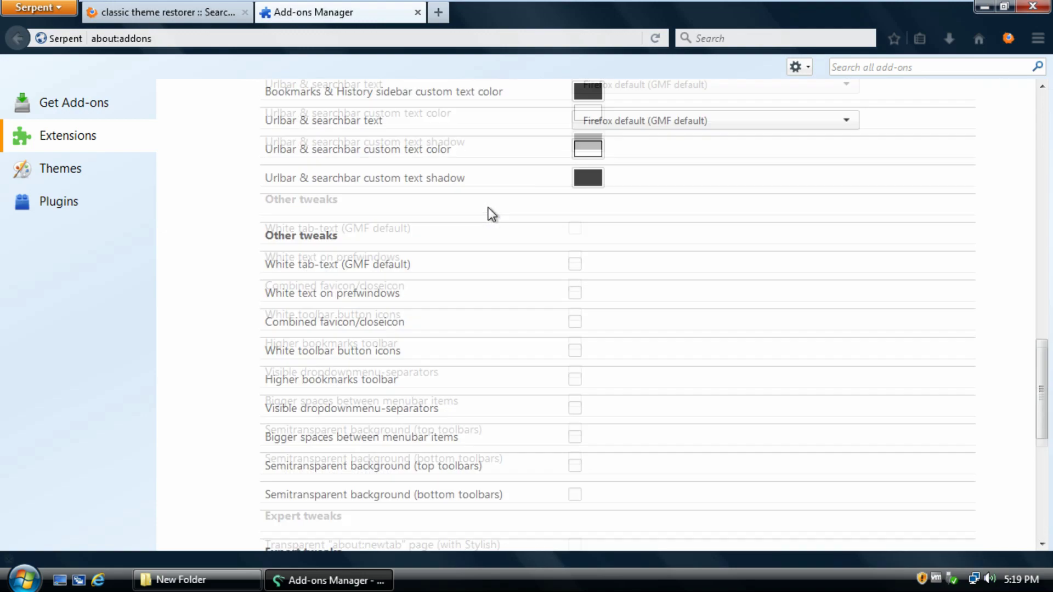
scroll(488, 207, up, 15)
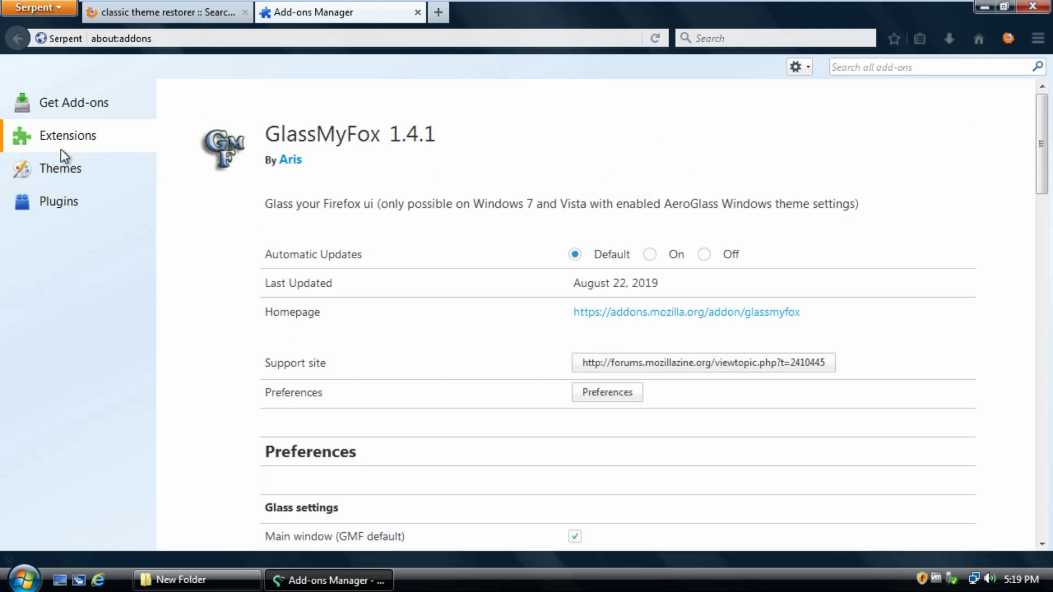
Set the Serpent button color to Blue (Aurora) in the Classic Theme Restorer options and confirm the settings
click(61, 148)
click(515, 159)
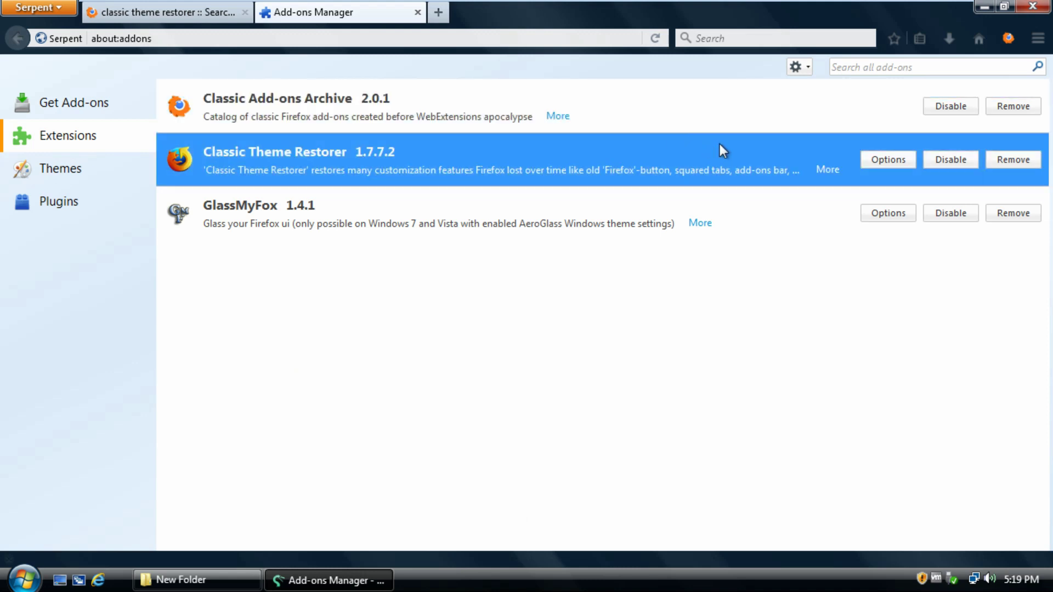
click(880, 159)
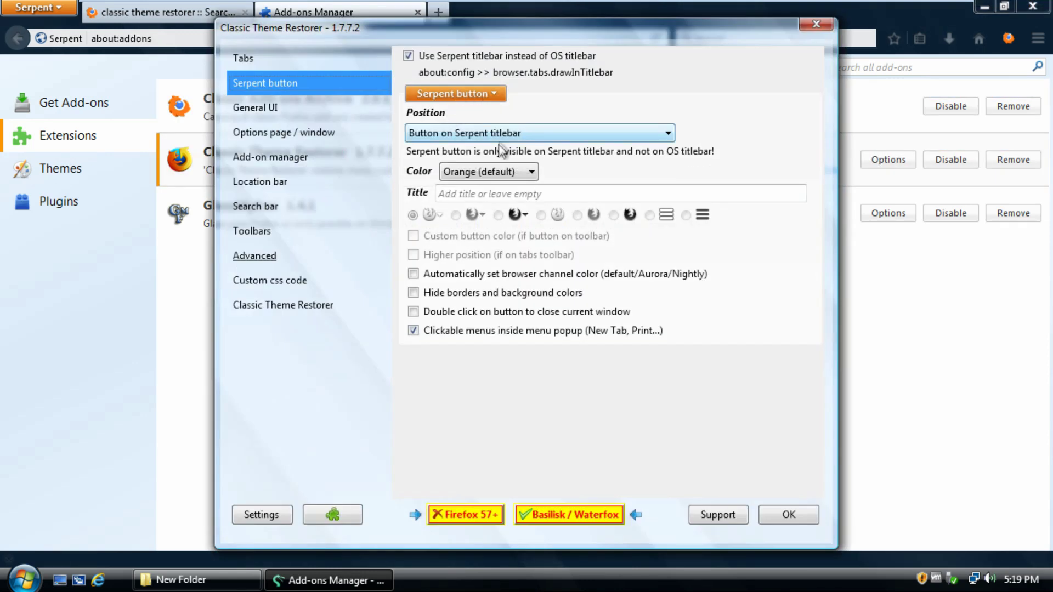
click(490, 172)
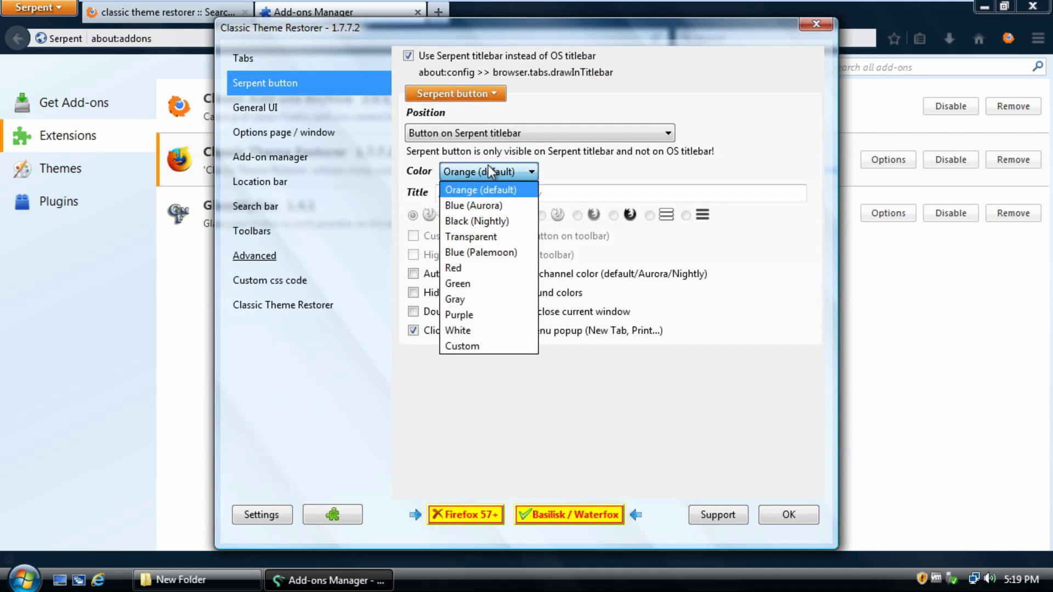
click(479, 206)
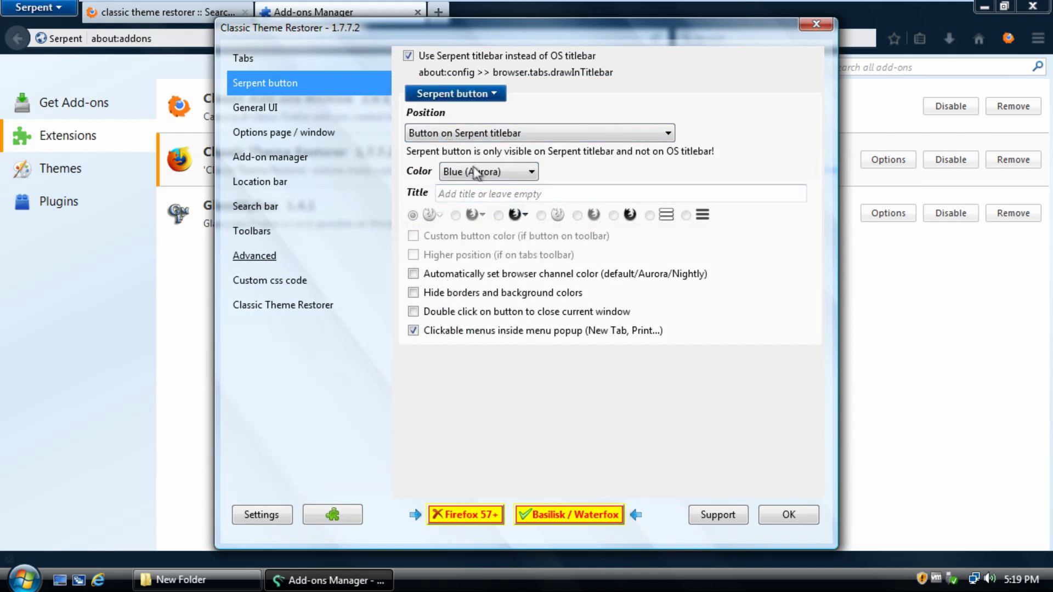
click(475, 172)
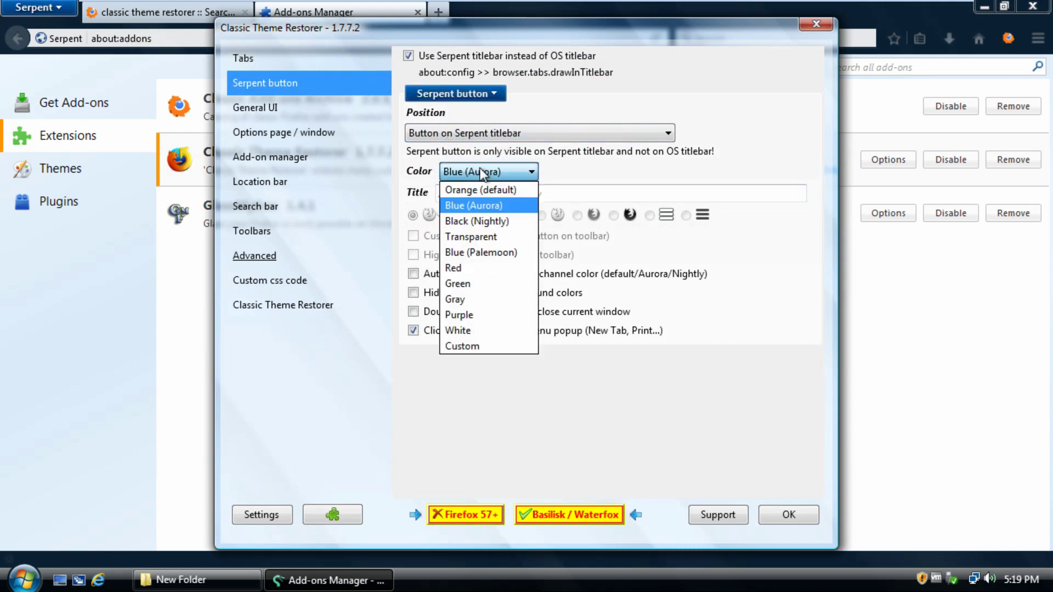
click(672, 396)
click(792, 512)
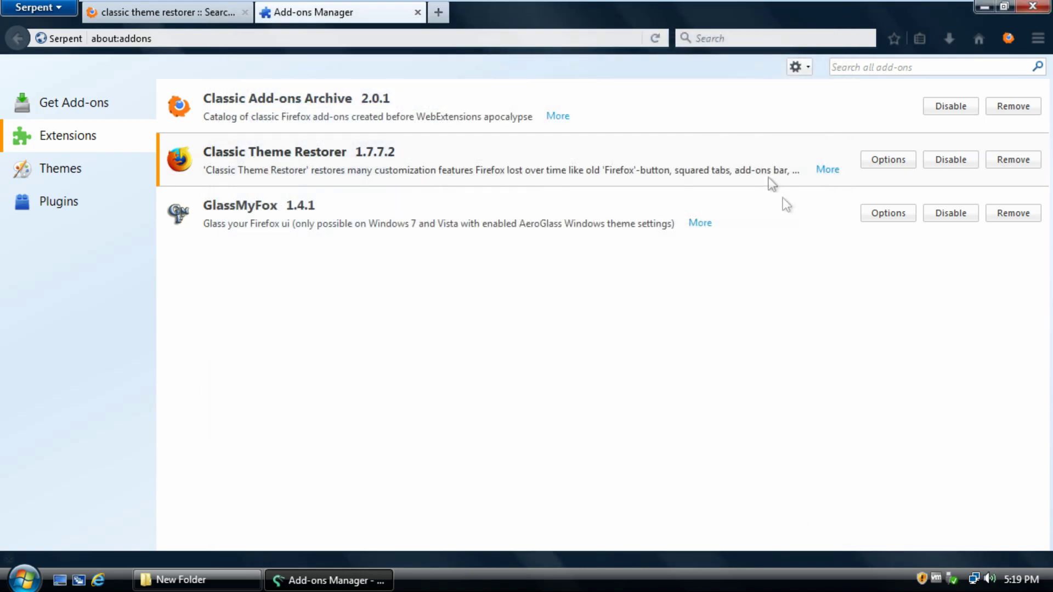
Close the Add-ons Manager and Classic Add-ons Archive tabs, leaving a new blank tab open
click(418, 12)
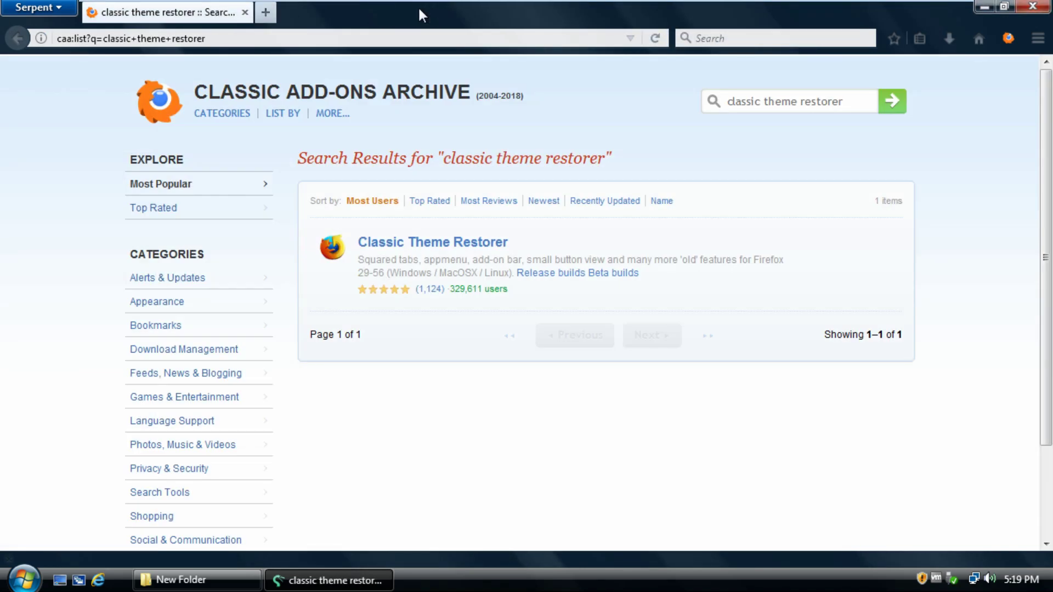
click(266, 12)
click(244, 13)
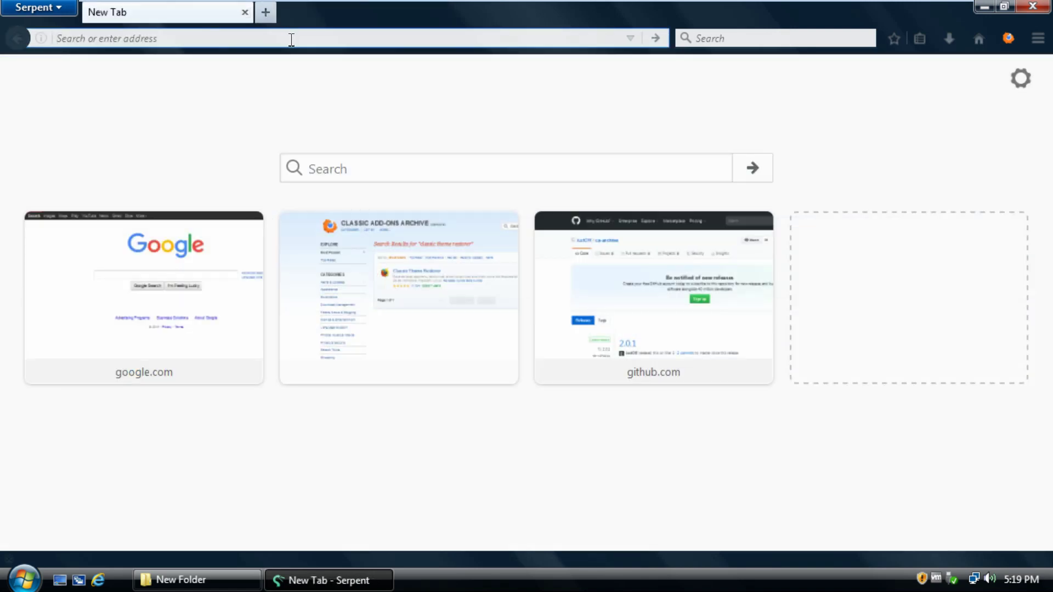
Restore the Serpent window to a smaller size, hide its add-on bar, and close the browser
double_click(388, 19)
drag(417, 54, 435, 31)
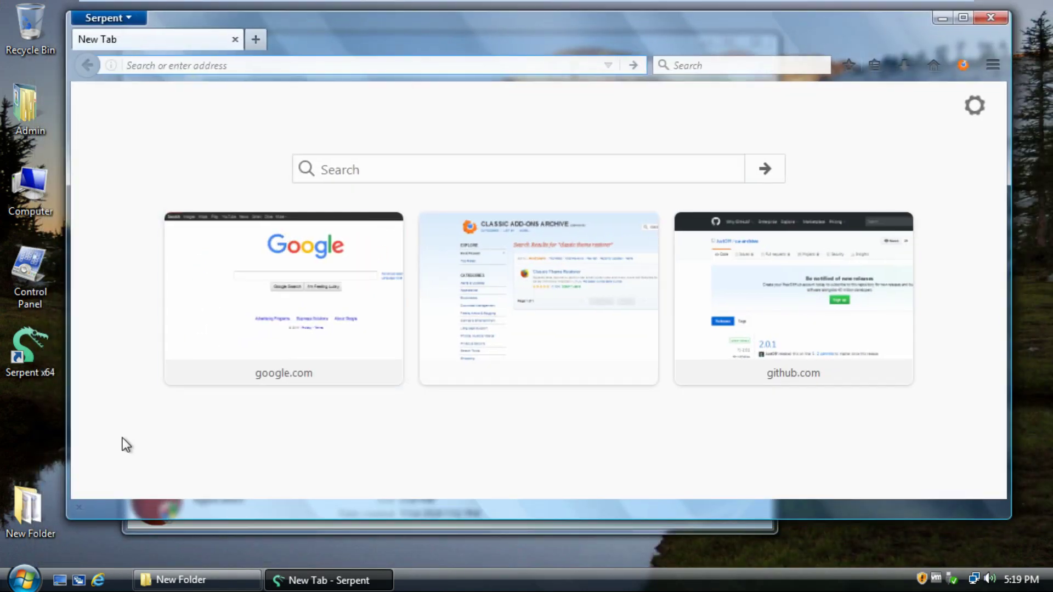
click(78, 506)
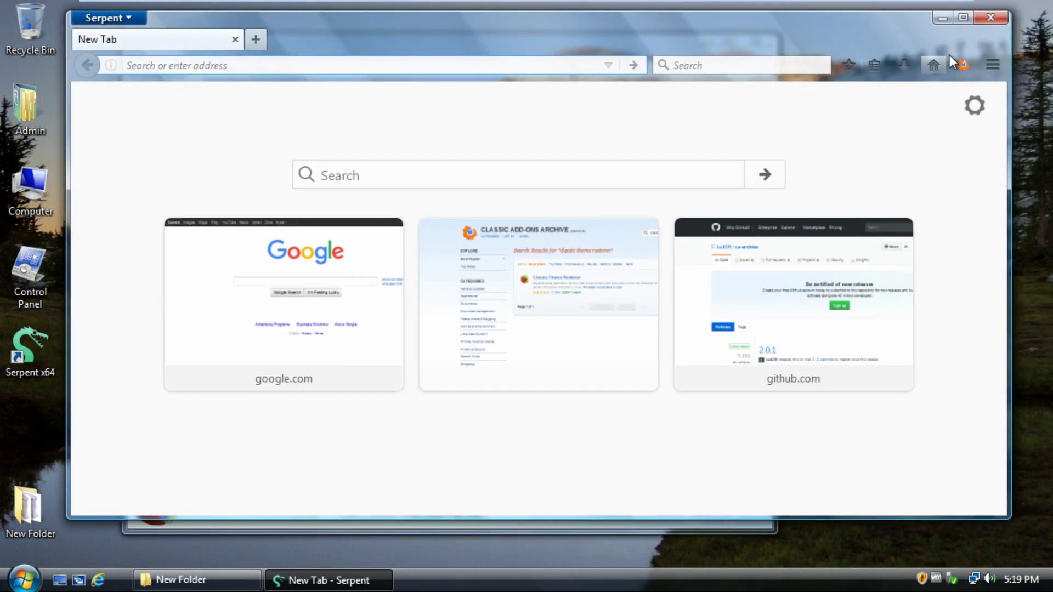
click(990, 20)
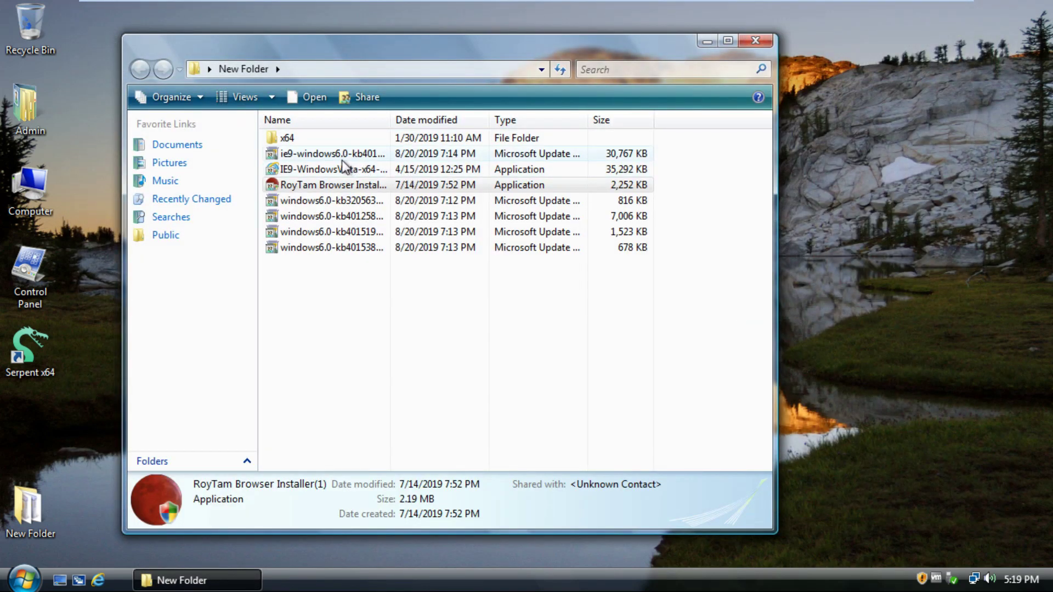
Delete the IE9-WindowsVista-x64 and RoyTam Browser Installer(1) applications from New Folder
drag(367, 288, 317, 197)
click(305, 170)
click(307, 185)
drag(660, 165, 485, 188)
key(Delete)
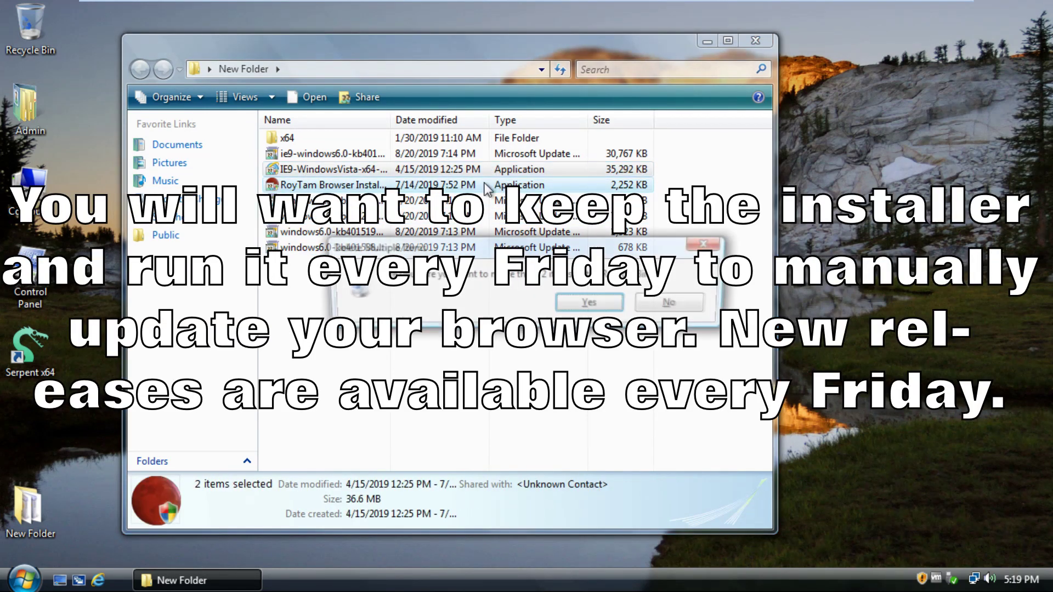
key(Return)
Start installing the ie9-windows6.0-kb4014661 update package from New Folder, allowing the elevation request
drag(387, 295, 305, 150)
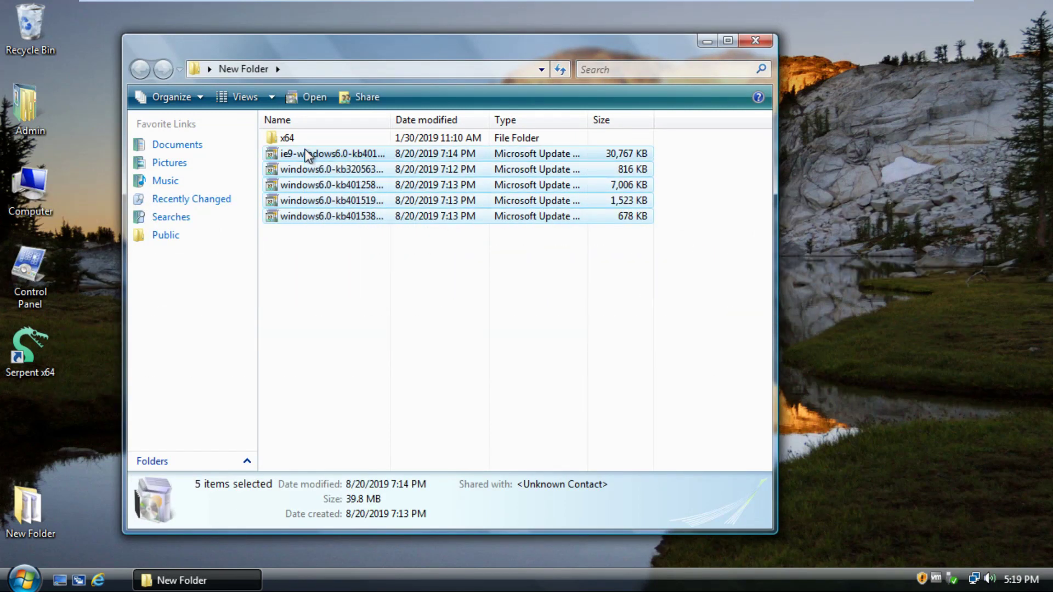
click(342, 249)
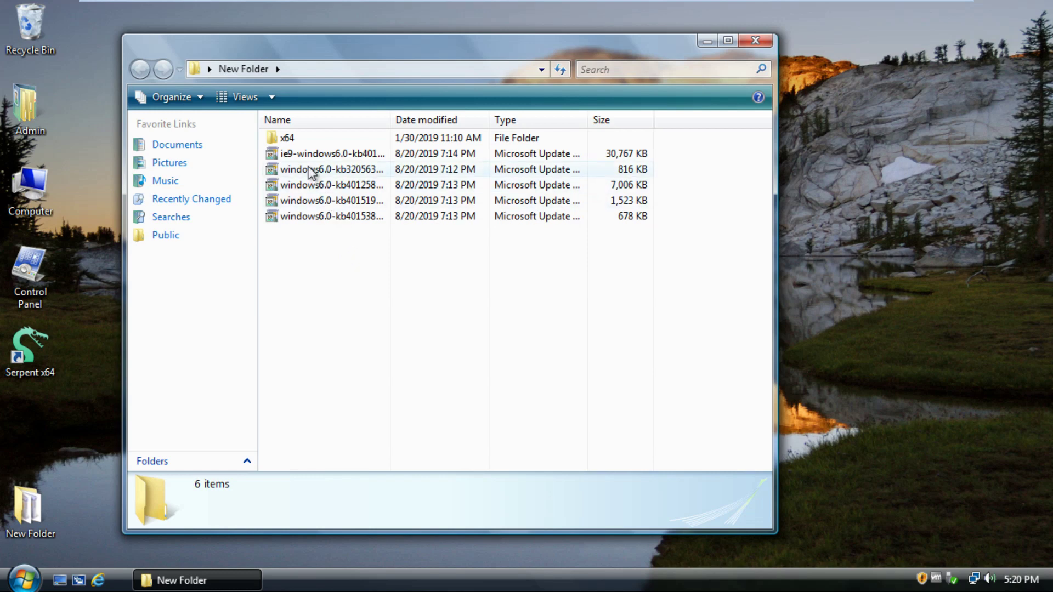
double_click(318, 154)
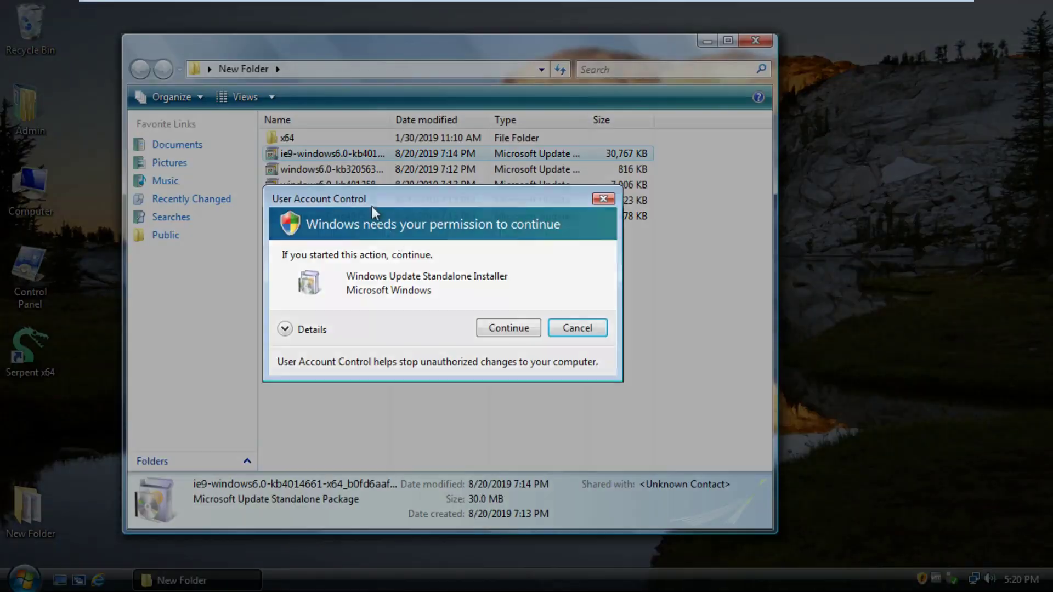
click(505, 326)
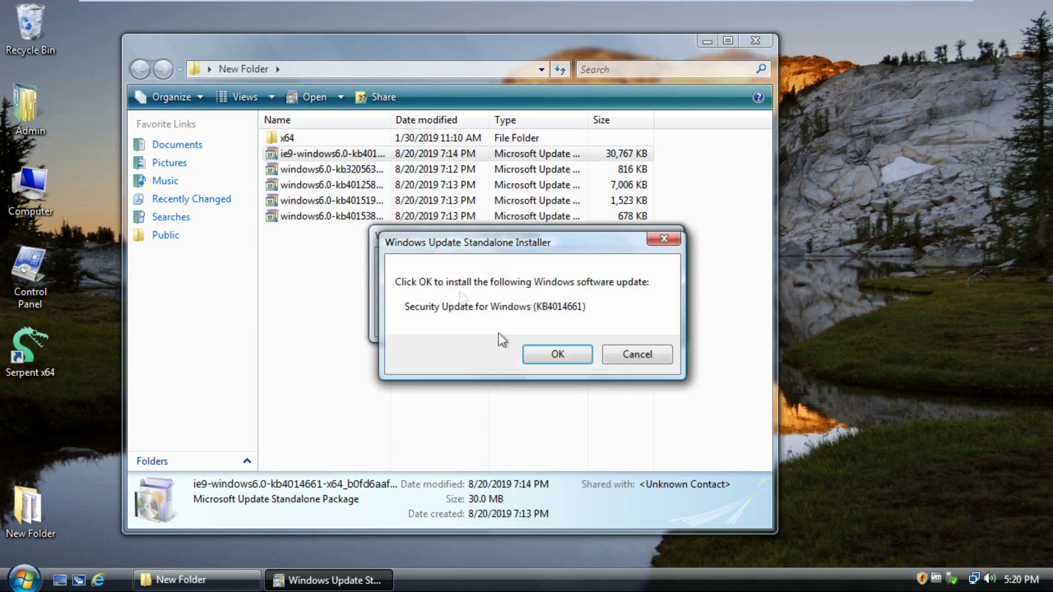
click(561, 354)
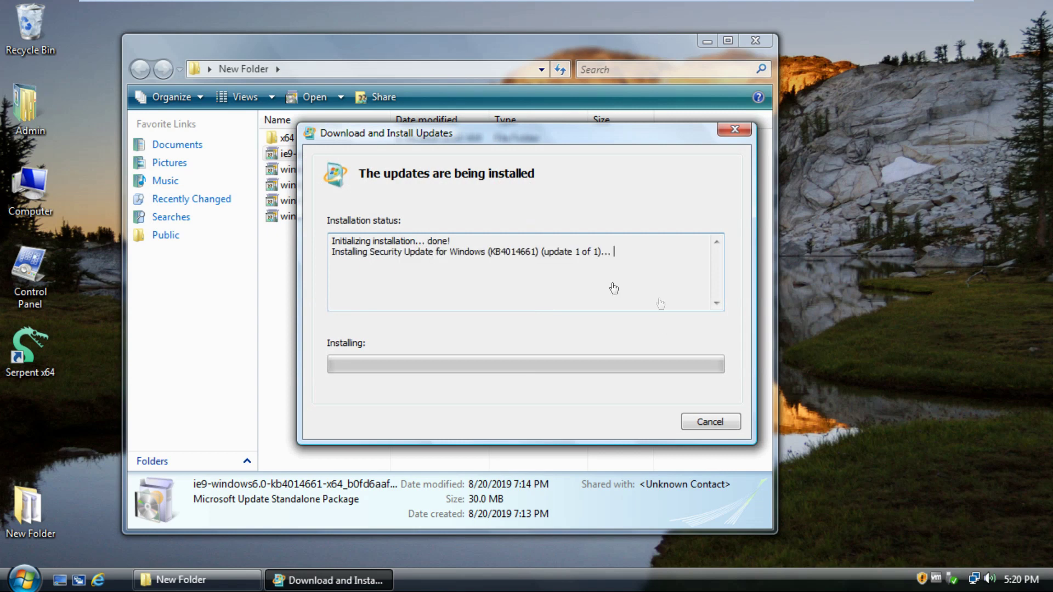
Launch the Serpent x64 browser and load google.com in a non-maximized window
click(50, 349)
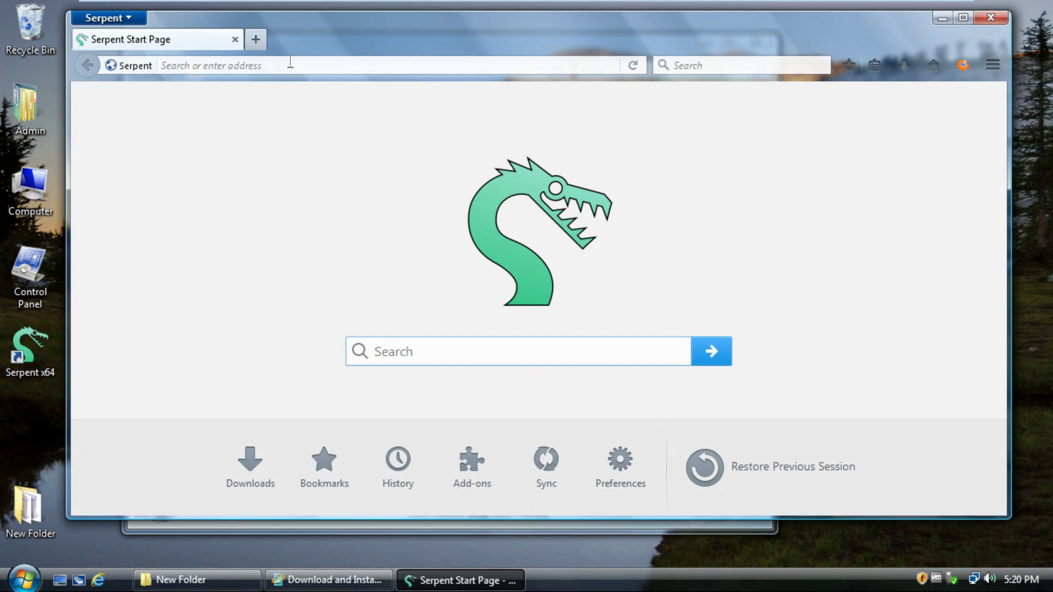
click(289, 66)
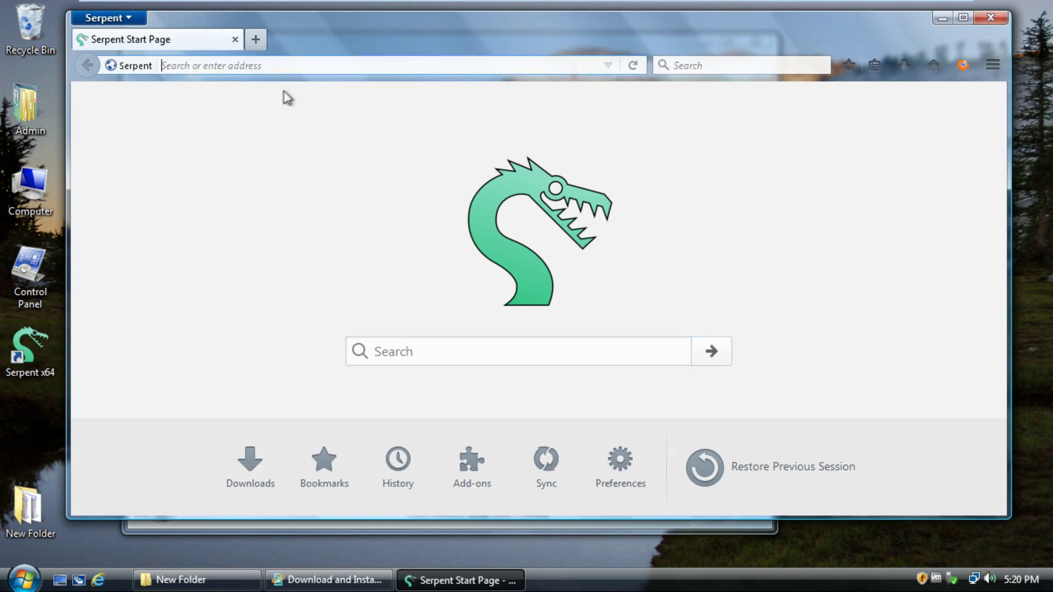
double_click(309, 39)
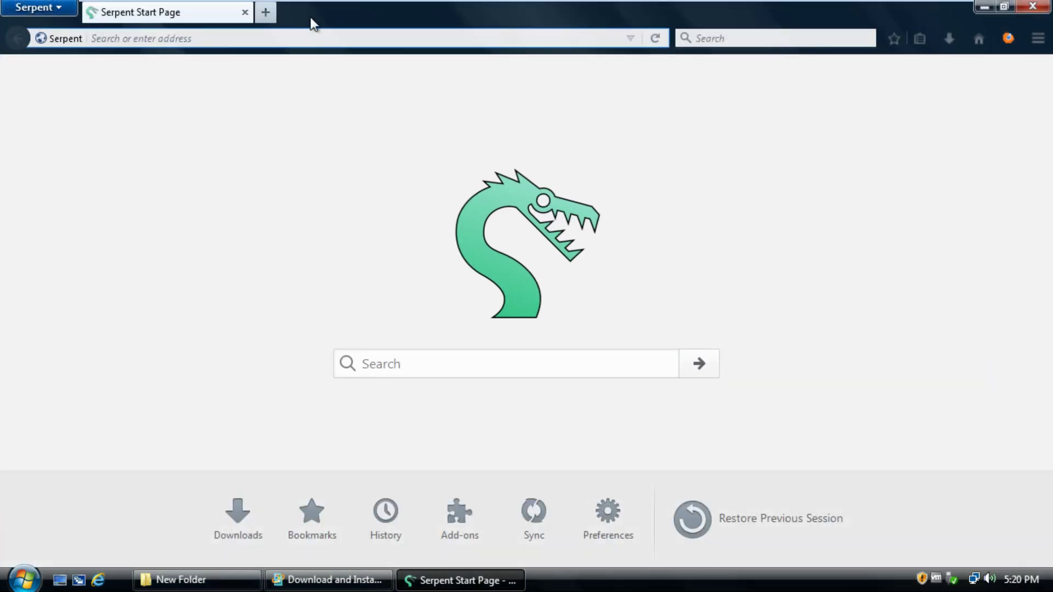
double_click(310, 21)
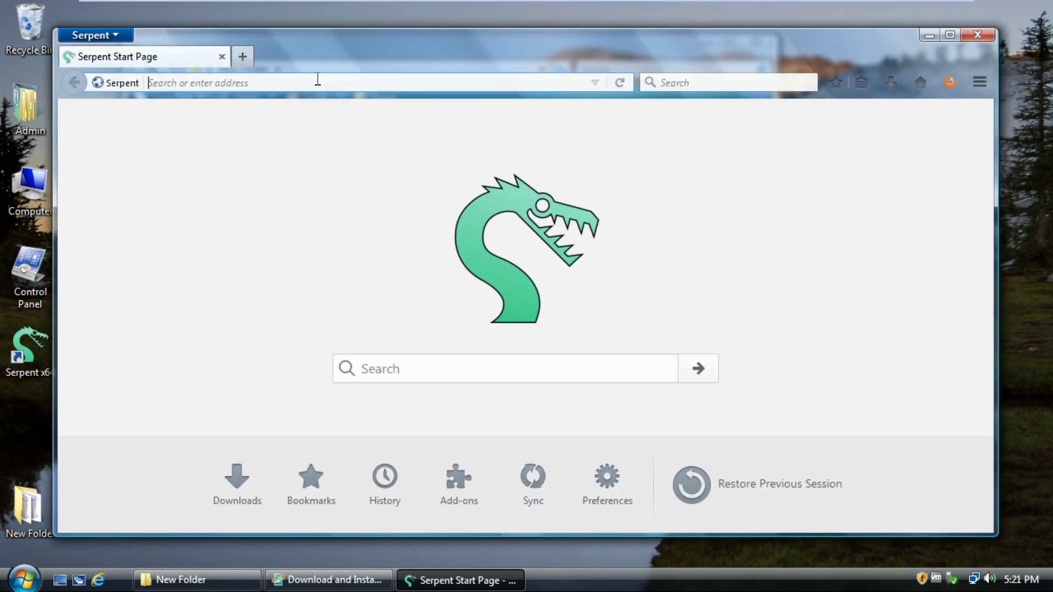
text(google.com/)
key(Return)
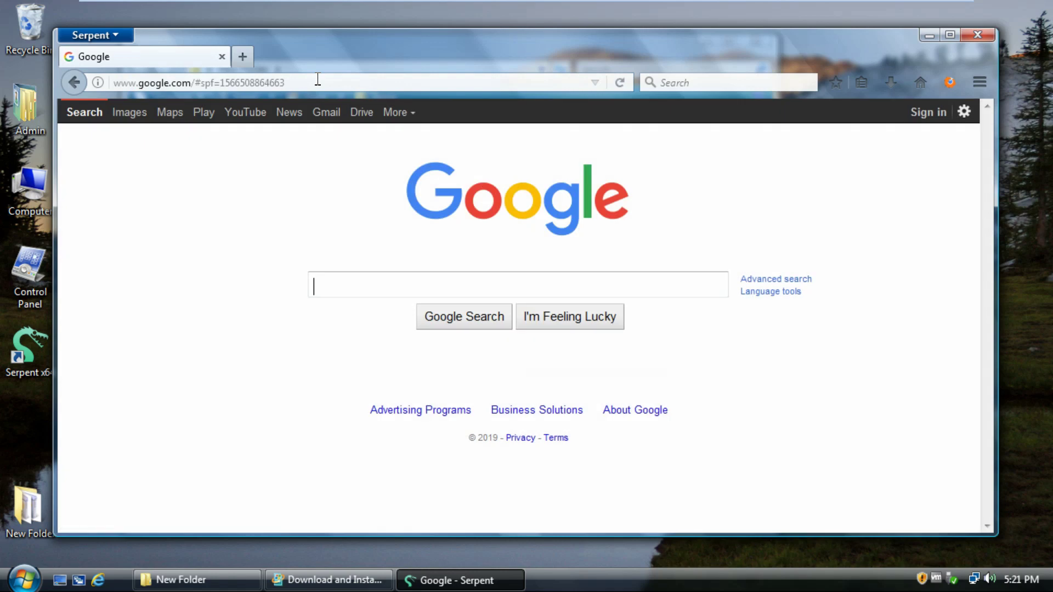
Search Google for "shrink system restore in windows vista" and open the How-To Geek article on reducing System Restore's disk usage
text(sh)
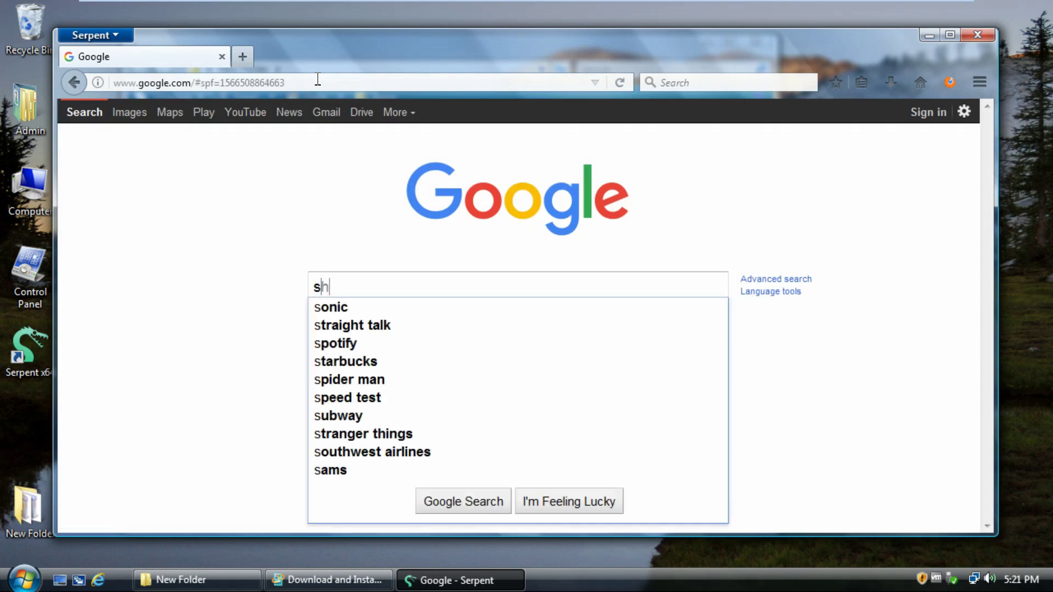
text(rink system re)
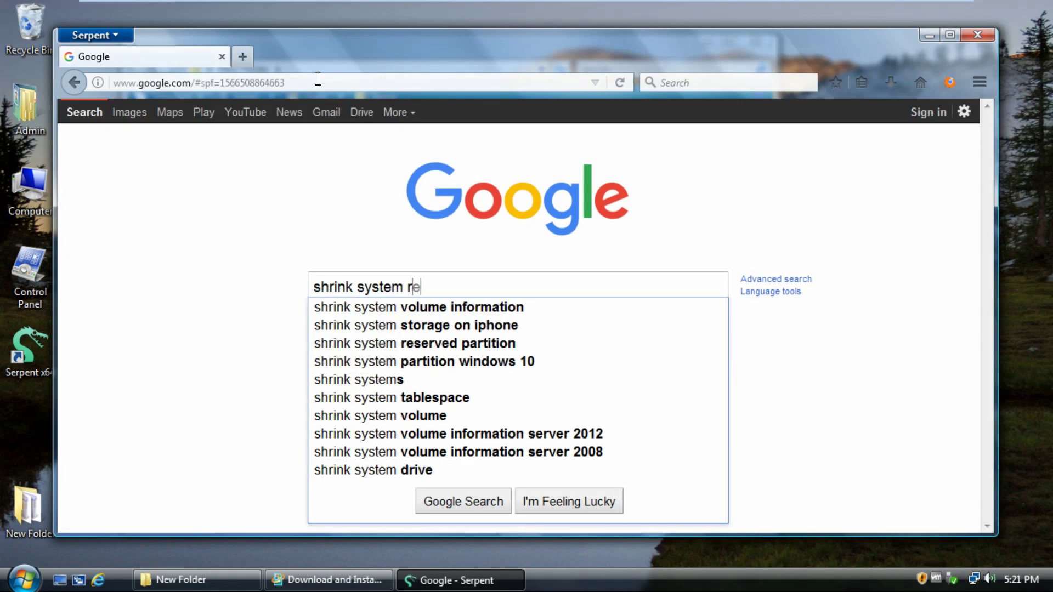
text(store in windows vista)
key(Return)
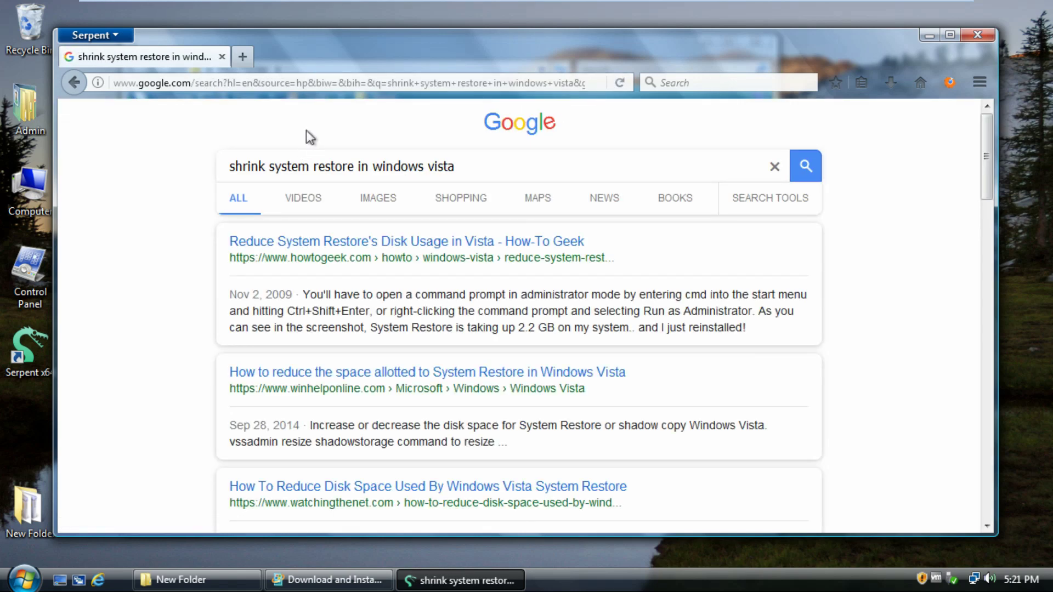
click(395, 262)
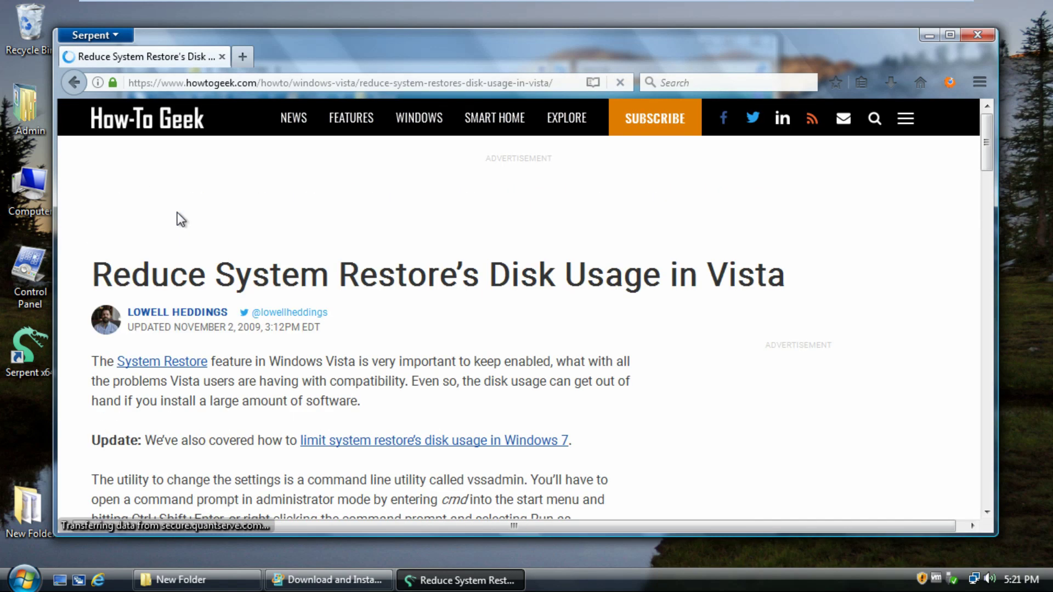
Copy the vssadmin Resize ShadowStorage command with /Maxsize=3GB from the article's section on changing the allocated System Restore size
scroll(177, 219, down, 4)
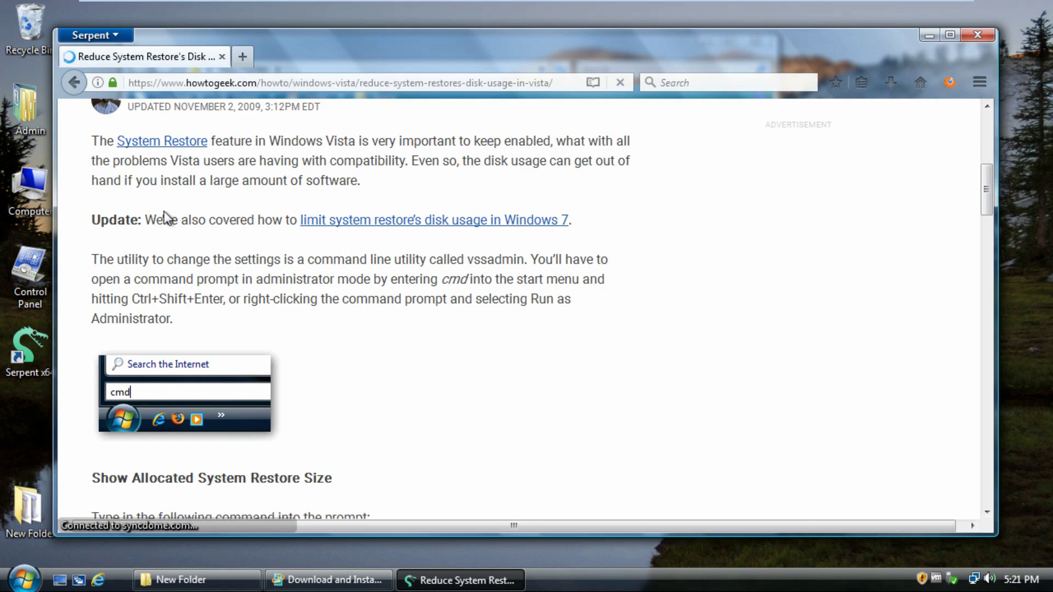
scroll(163, 211, down, 3)
scroll(160, 213, down, 3)
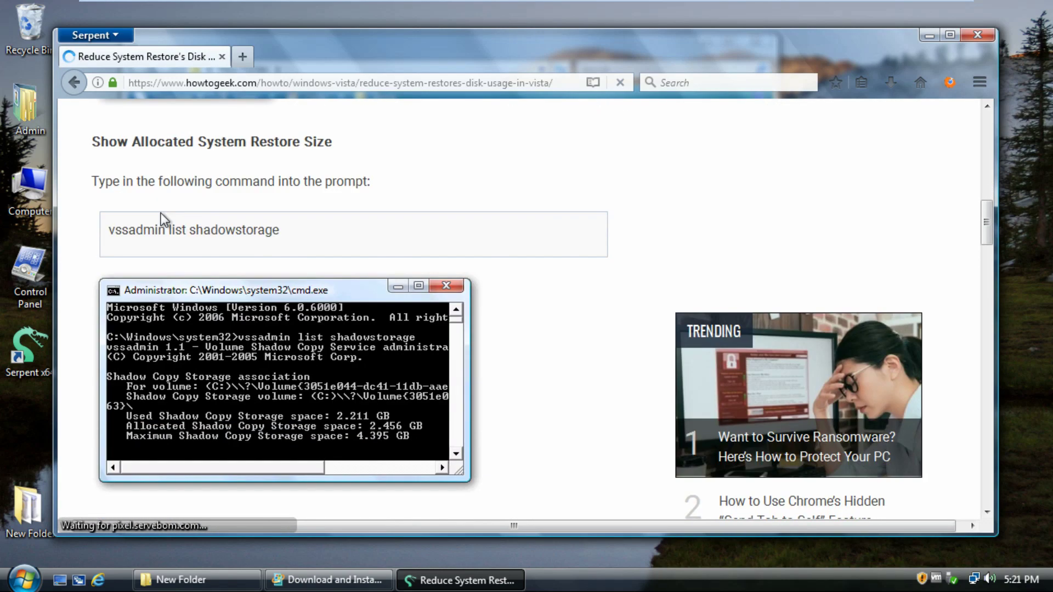
scroll(160, 213, down, 6)
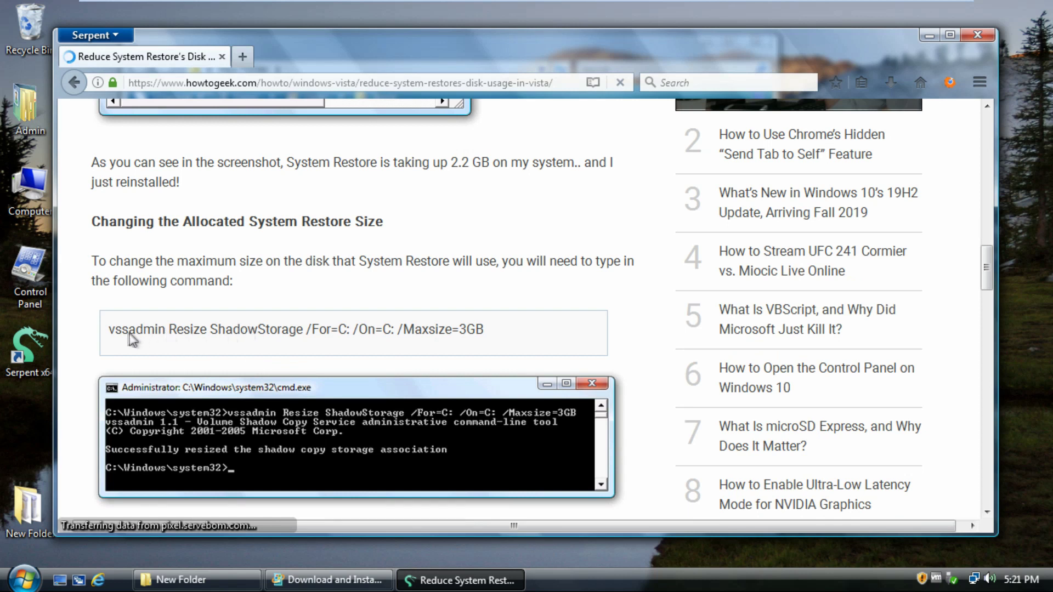
drag(109, 332, 482, 326)
right_click(479, 327)
click(500, 338)
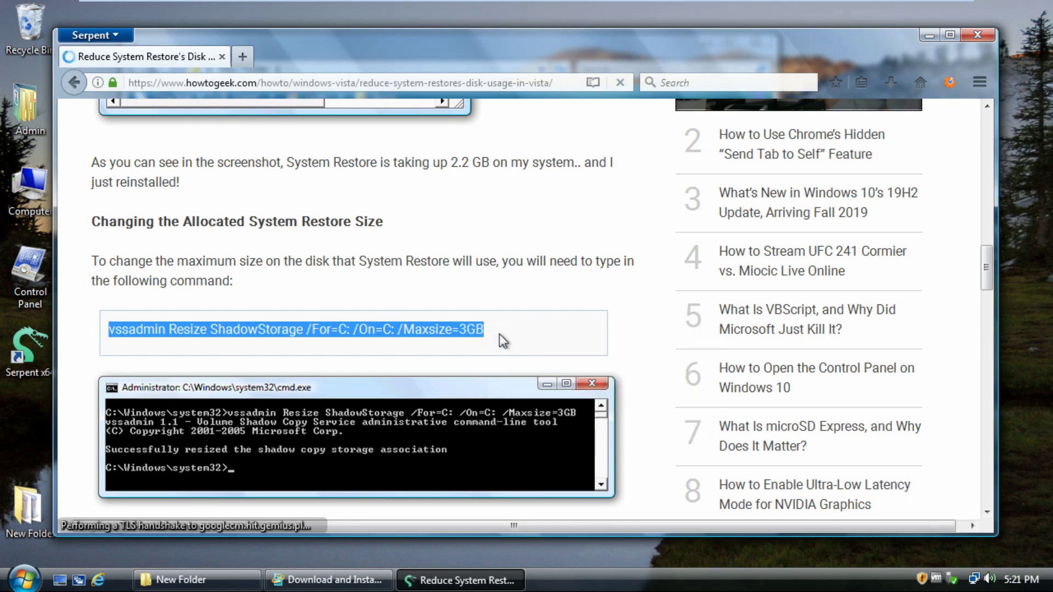
Find cmd among the installed programs and run it as administrator, allowing the elevation request
click(22, 579)
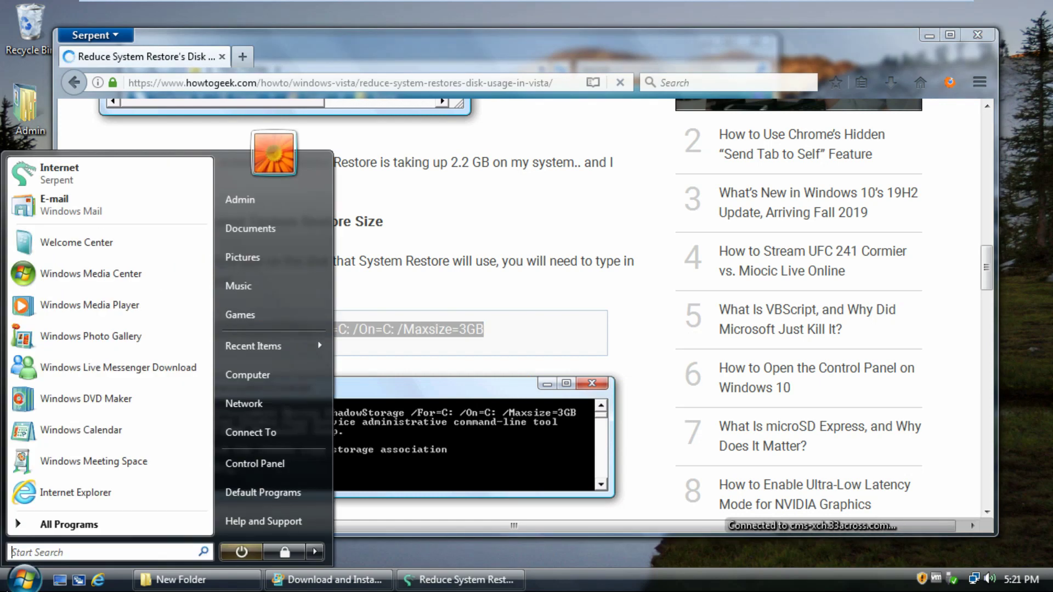
text(cmd)
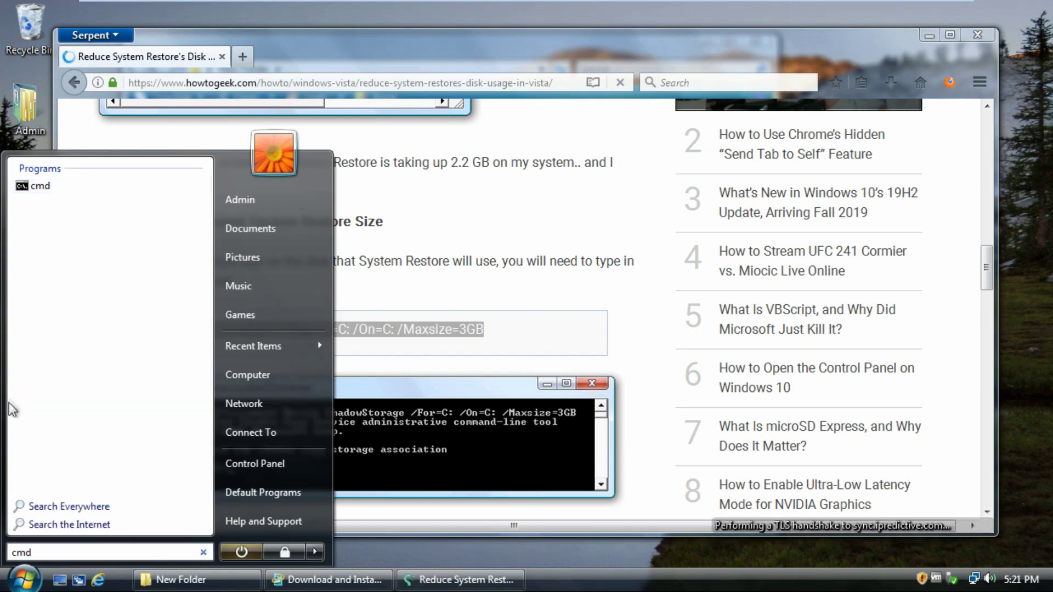
drag(38, 188, 41, 194)
right_click(44, 196)
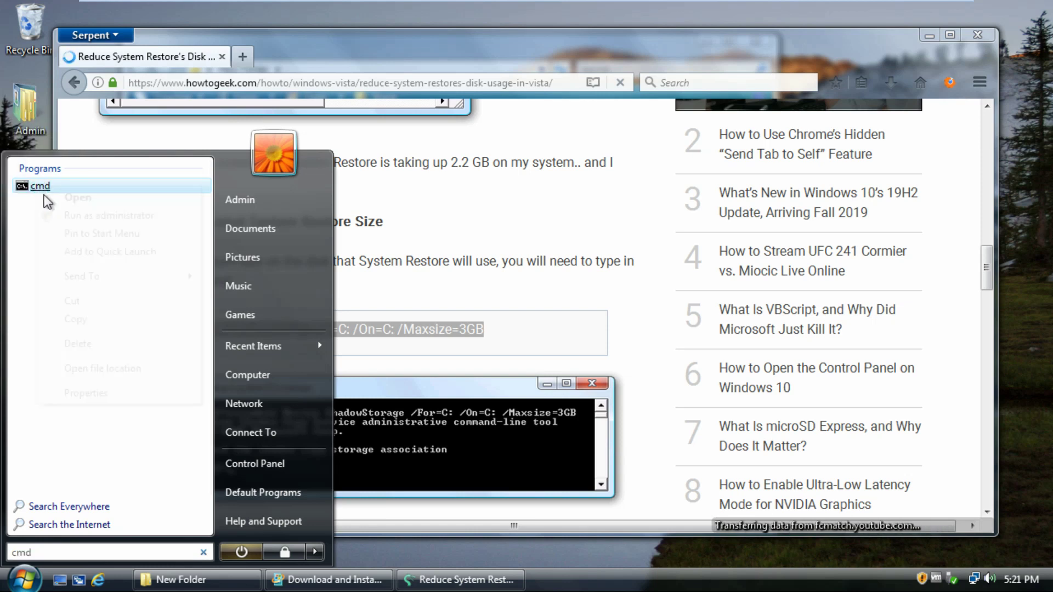
click(76, 215)
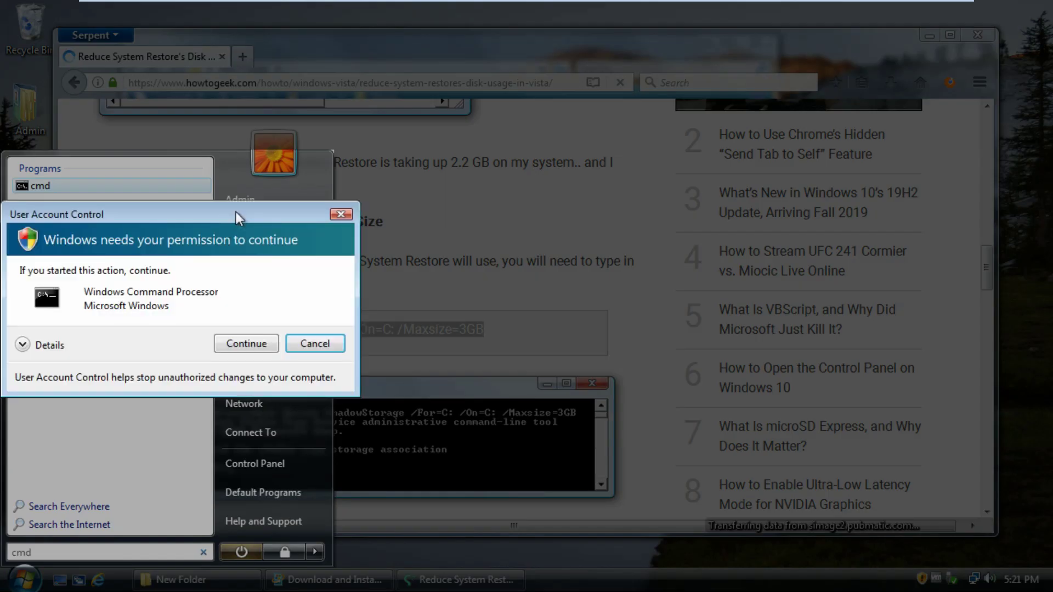
click(245, 344)
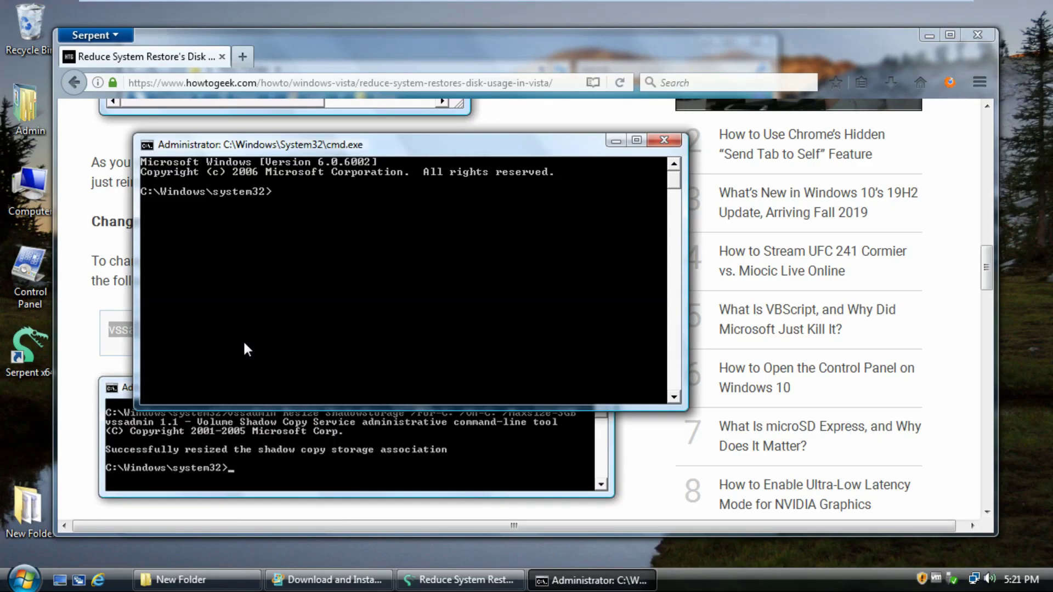
Paste the copied command vssadmin Resize ShadowStorage /For=C: /On=C: /Maxsize=3GB at the administrator command prompt
right_click(307, 268)
click(322, 305)
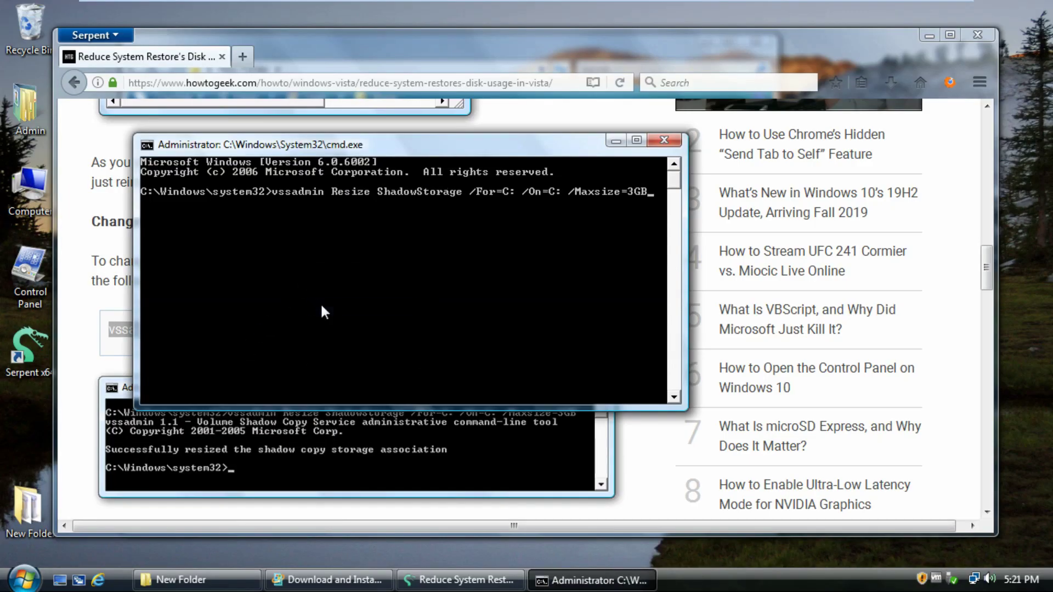
Run the vssadmin command limiting C: shadow storage to 3GB, and close the command prompt and the browser
key(Return)
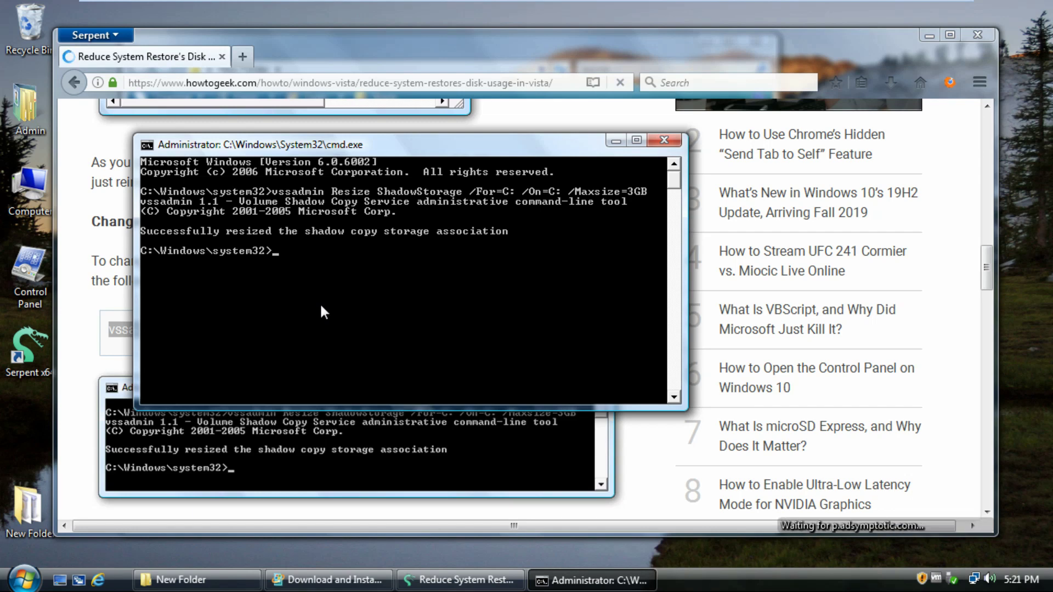
click(663, 139)
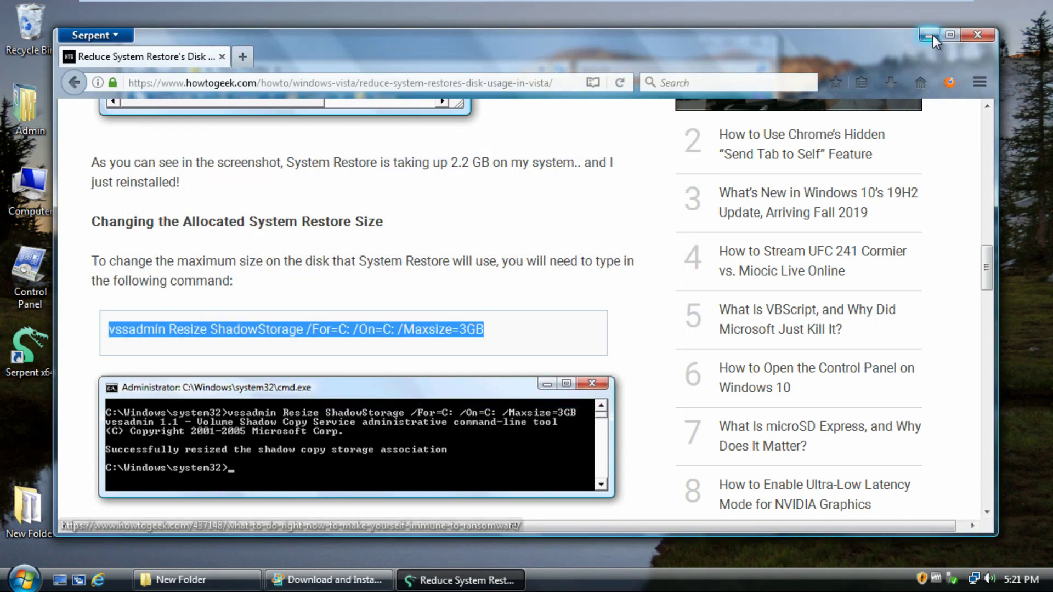
click(977, 34)
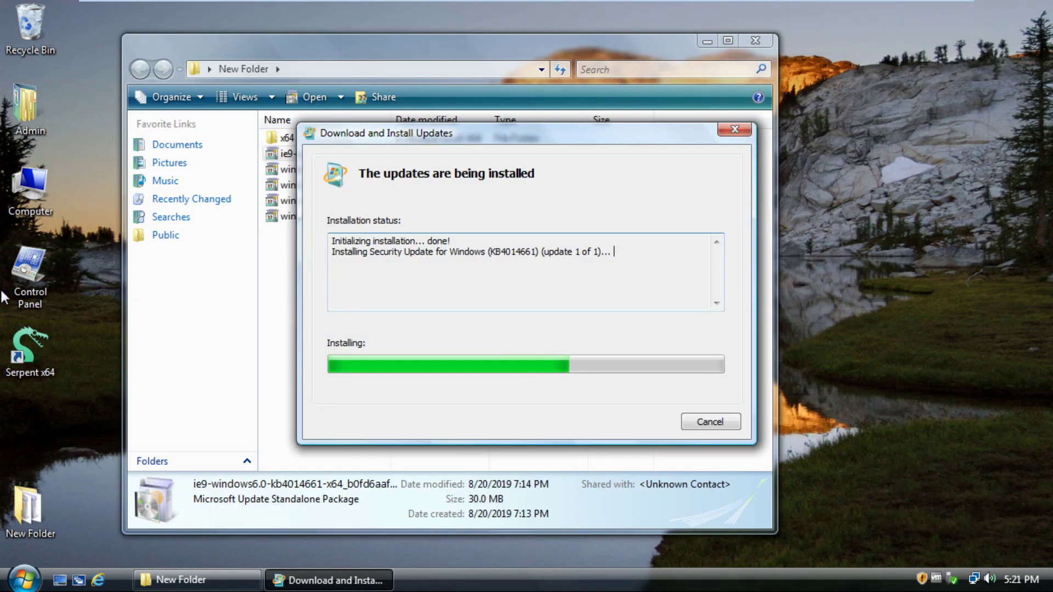
Check the free space on Local Disk (C:) in the Computer window, and close it
double_click(31, 197)
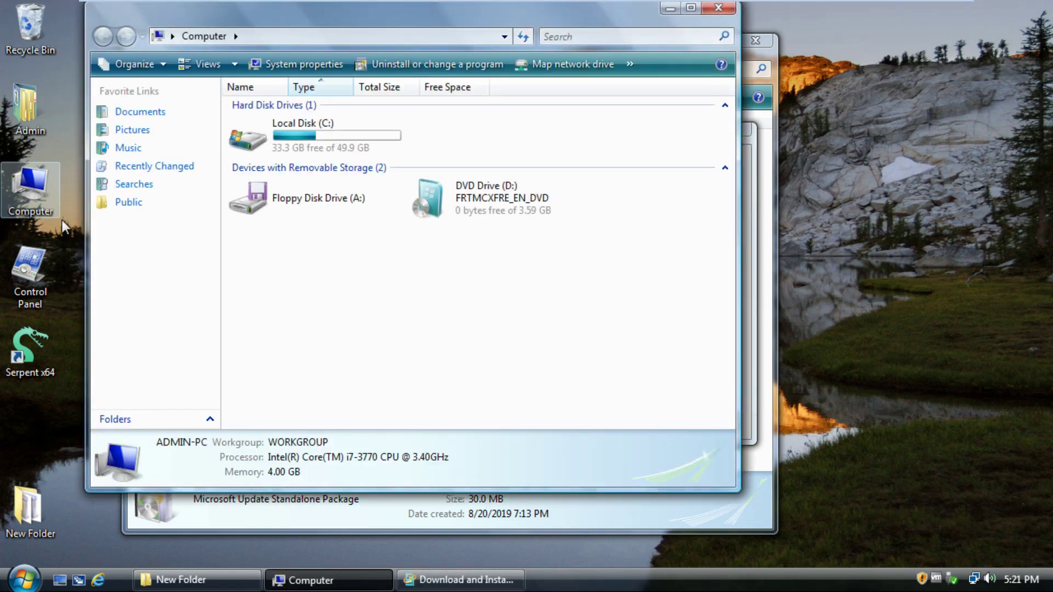
drag(317, 12, 343, 32)
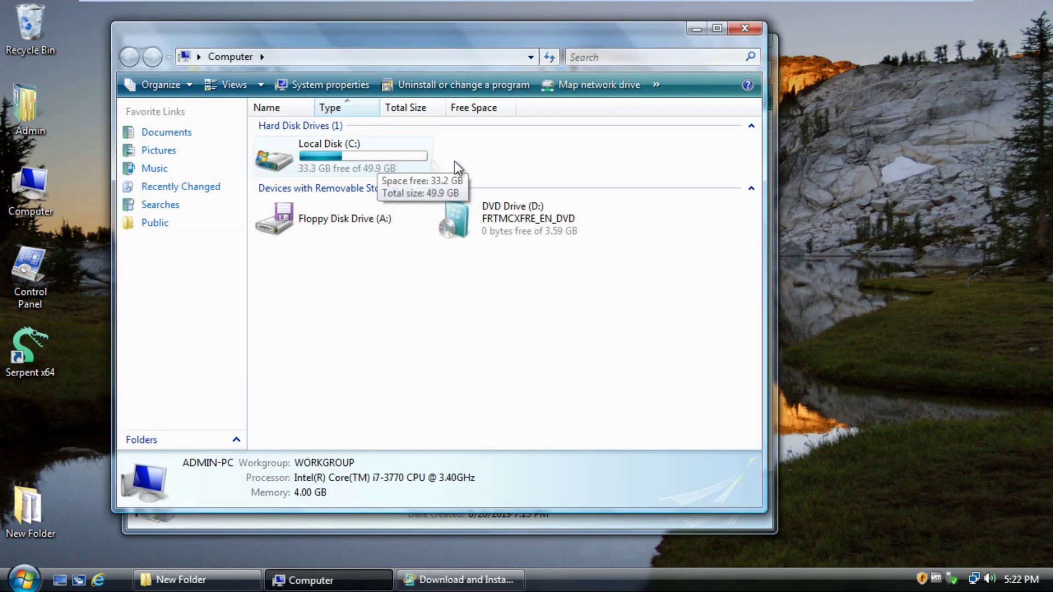
key(alt+F4)
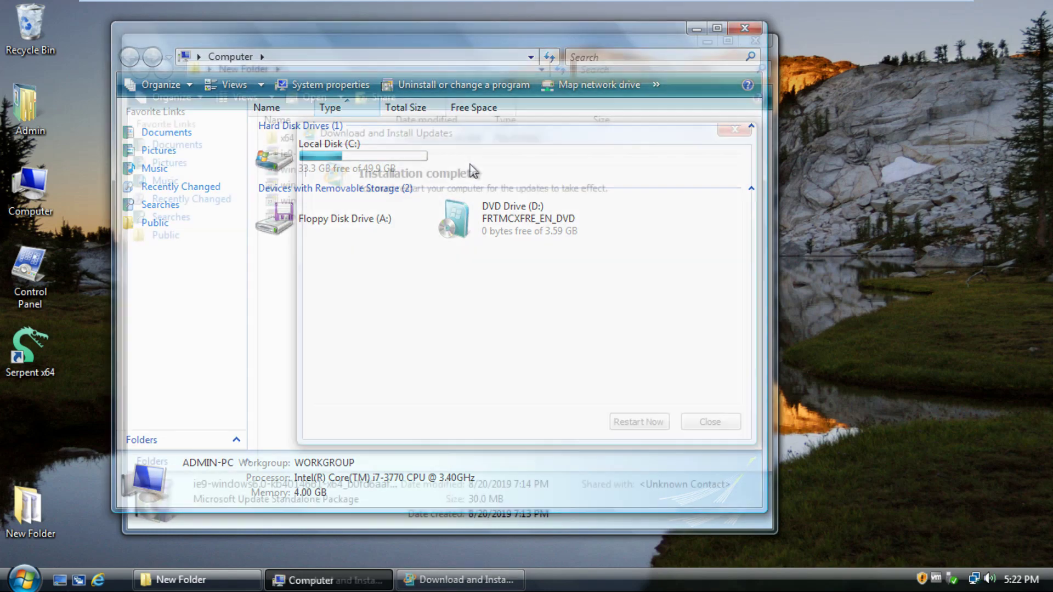
View the computer's system properties, including the Windows activation section
key(super)
right_click(269, 378)
click(318, 536)
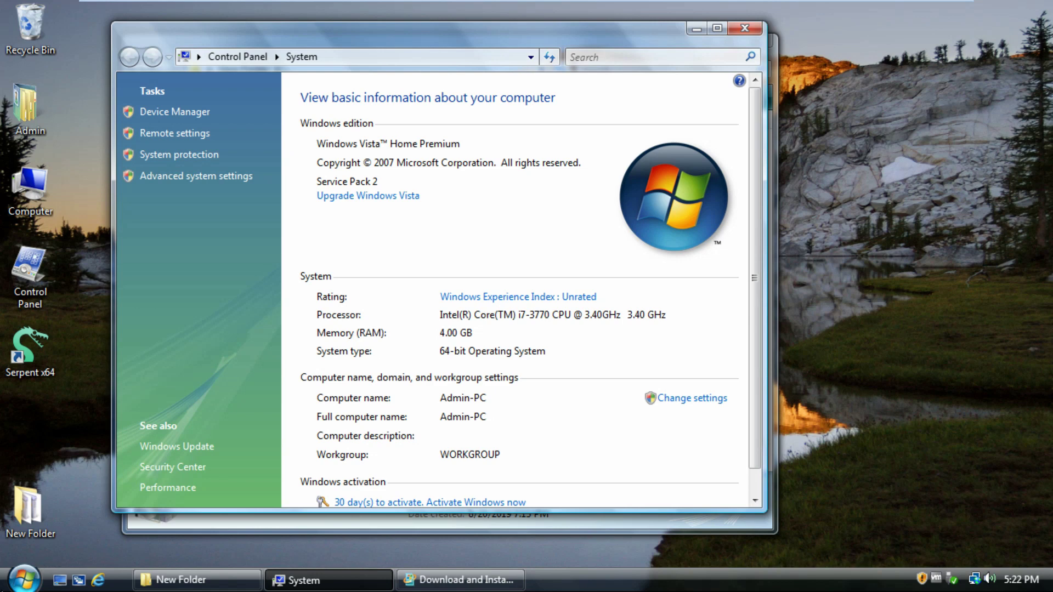
scroll(368, 392, down, 1)
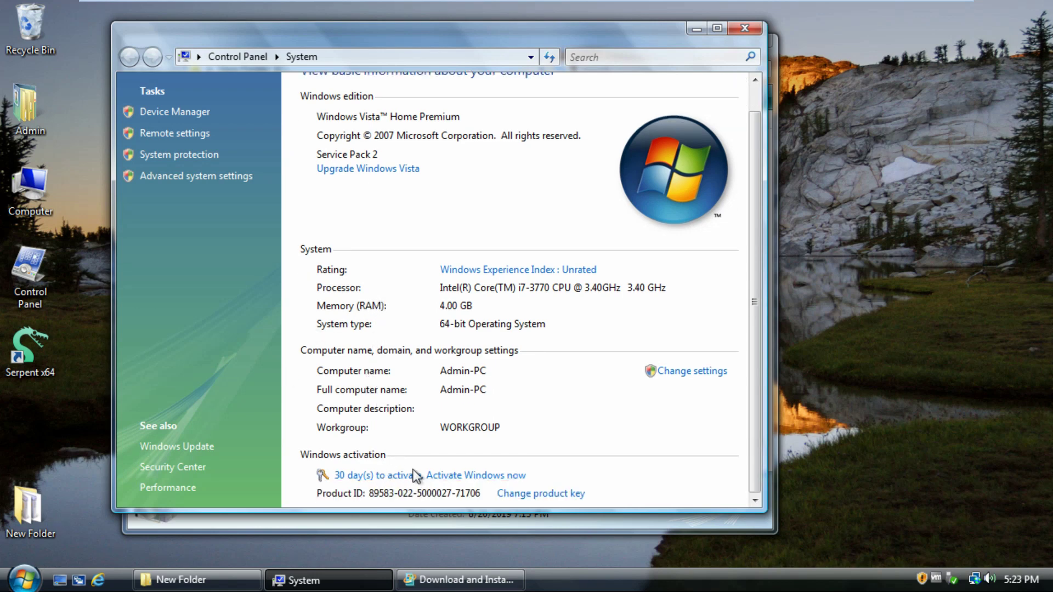
Look at the dialog for changing the Windows product key, and close it and the System window without entering a key
click(556, 494)
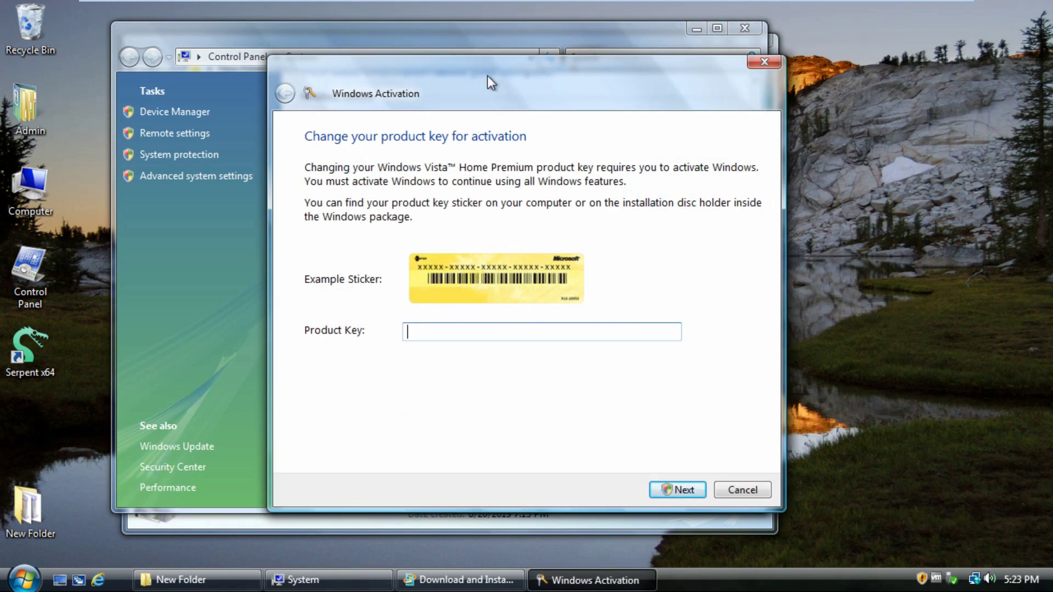
drag(488, 76, 489, 94)
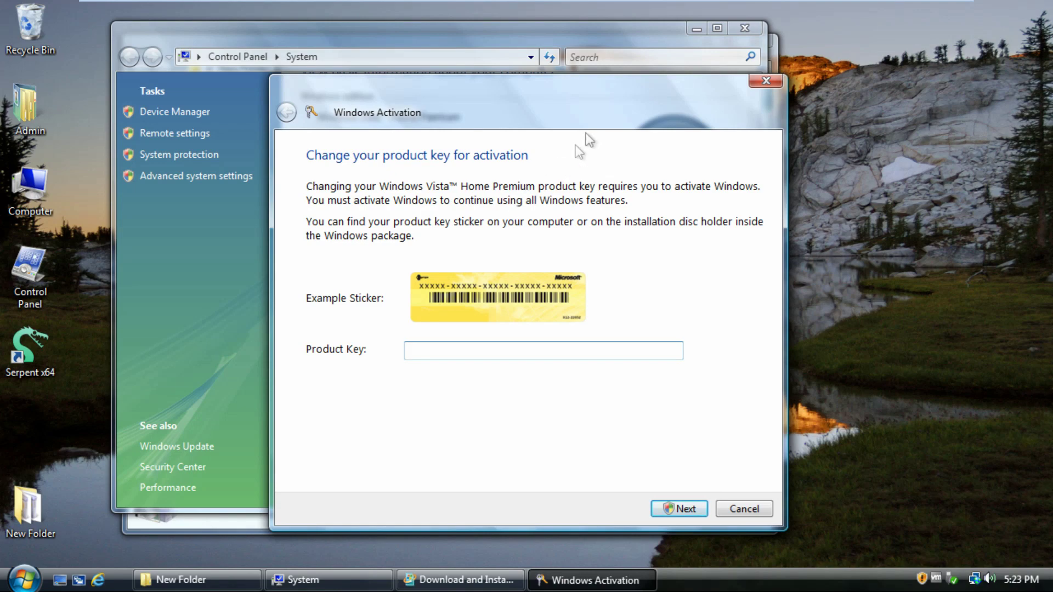
drag(583, 134, 593, 79)
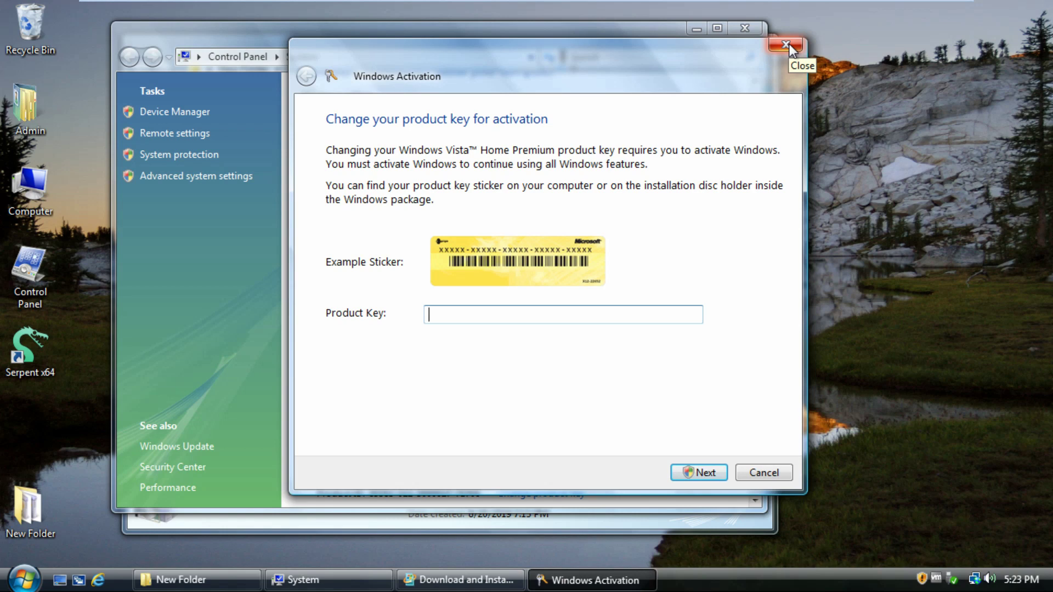
drag(714, 50, 709, 64)
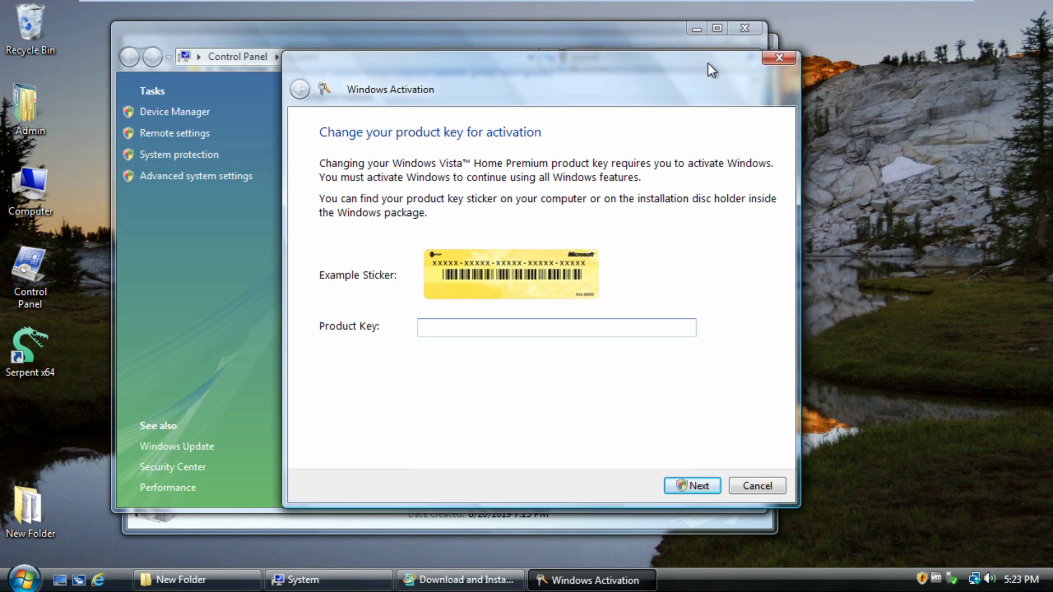
click(777, 57)
click(754, 31)
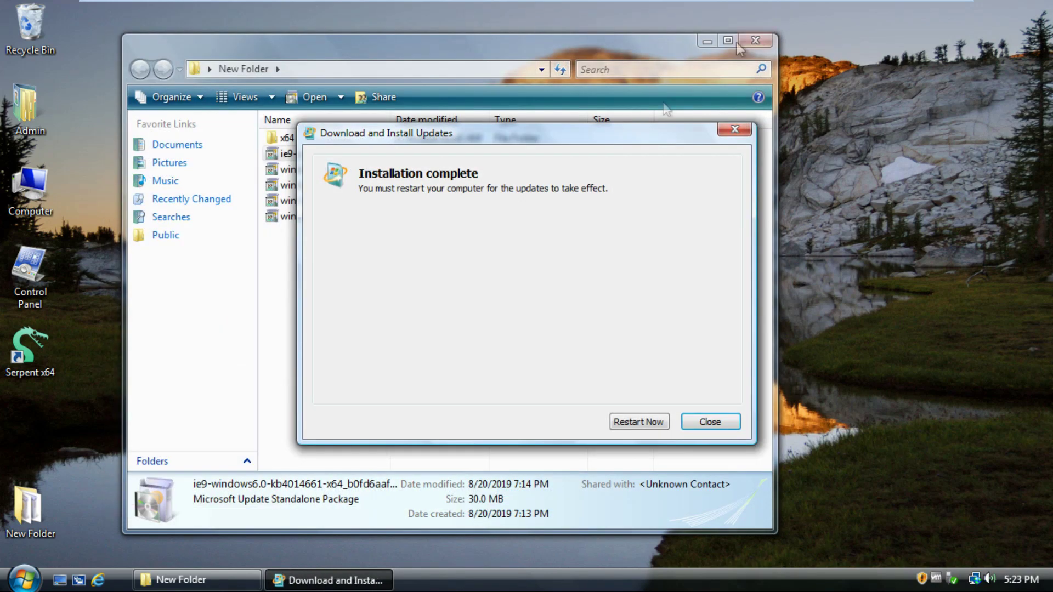
Close the finished update installer without restarting the computer
drag(525, 127, 728, 122)
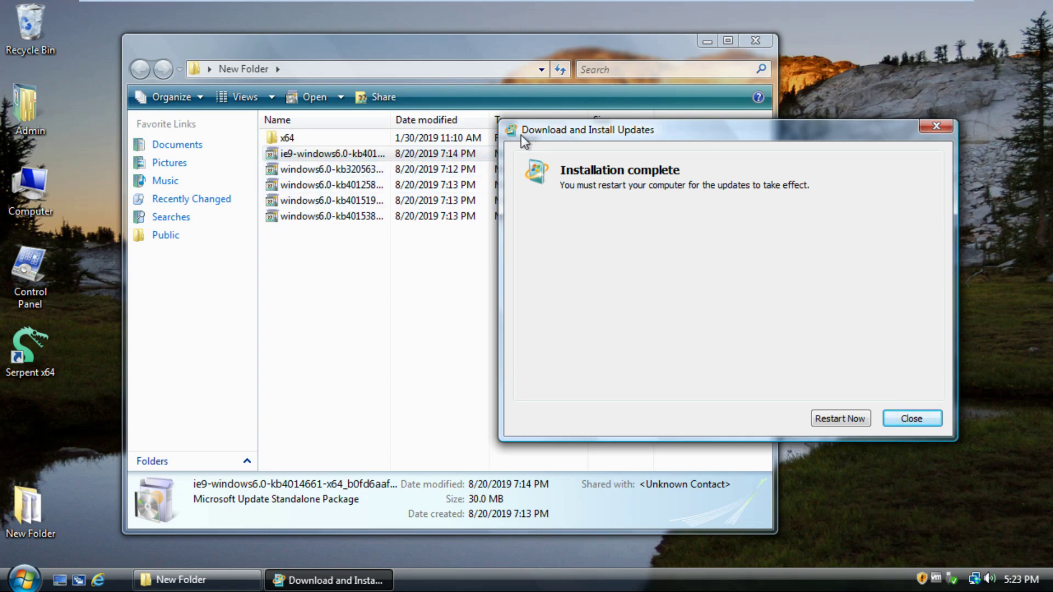
drag(547, 131, 354, 129)
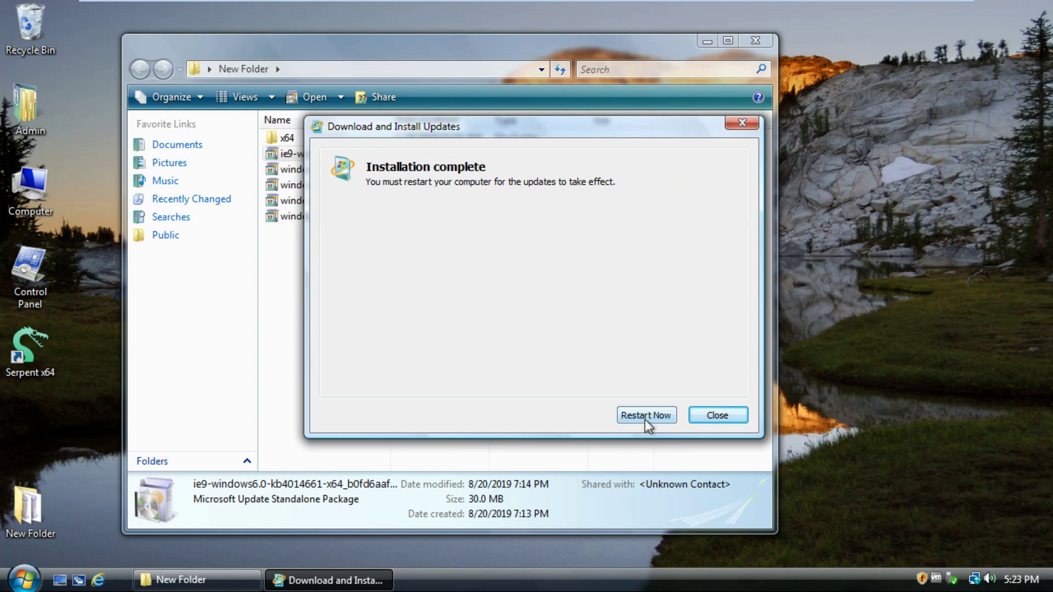
click(735, 416)
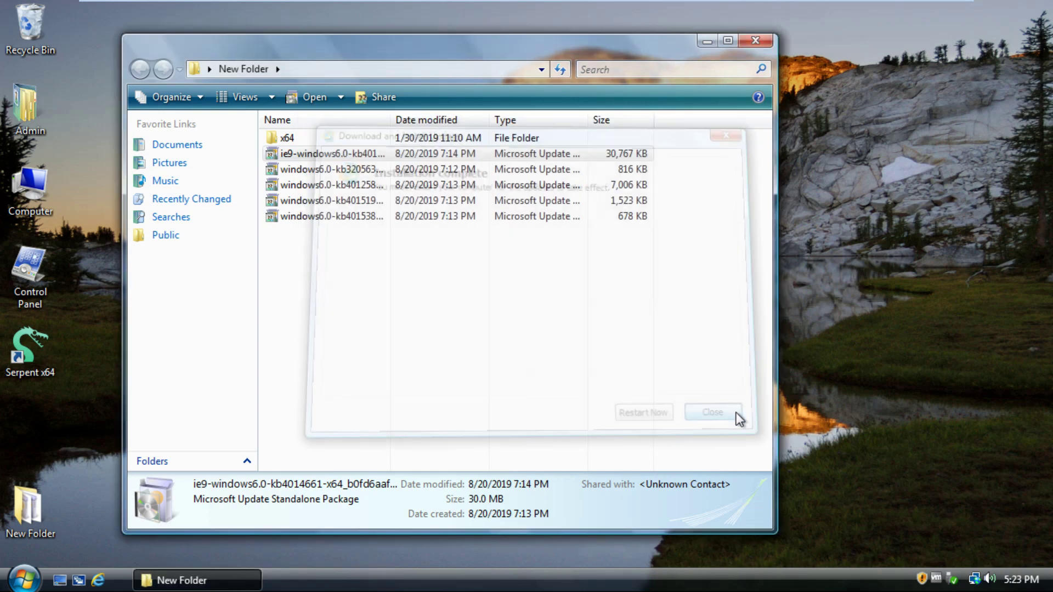
Install the standalone update KB3205638 from New Folder, granting it administrator permission
double_click(451, 173)
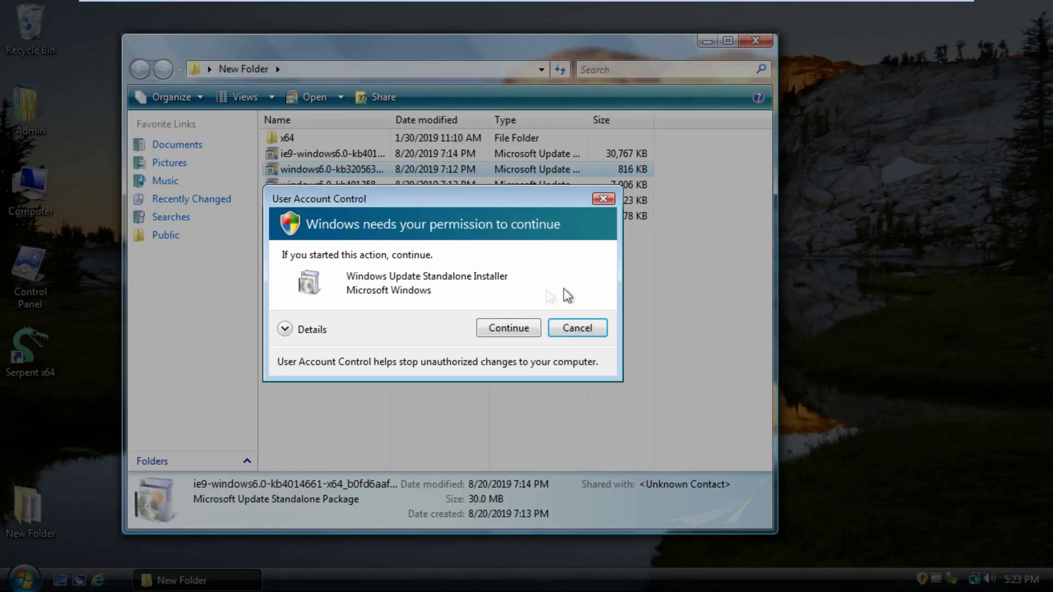
click(504, 324)
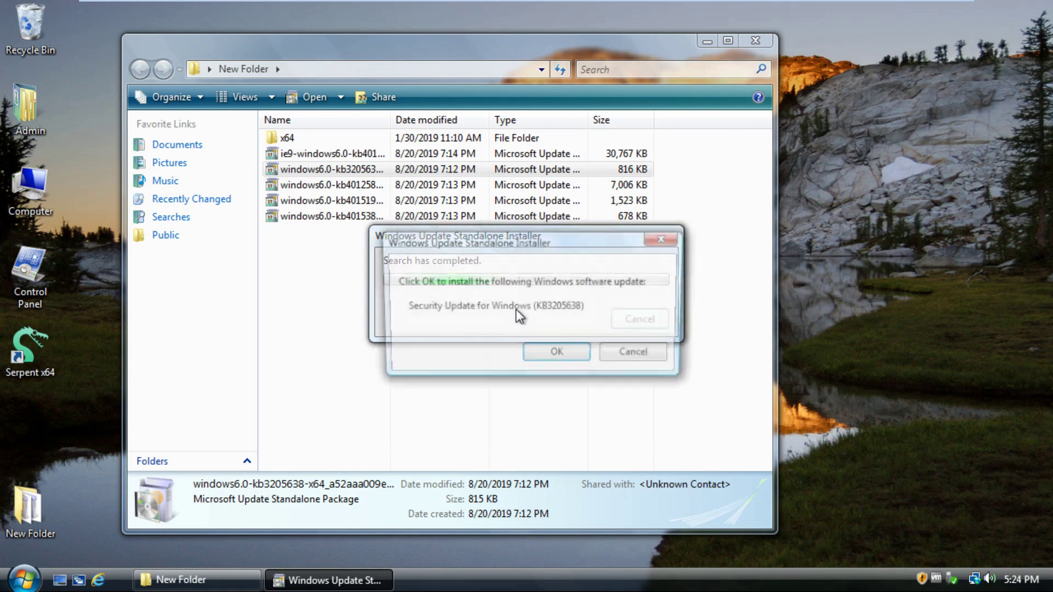
click(551, 354)
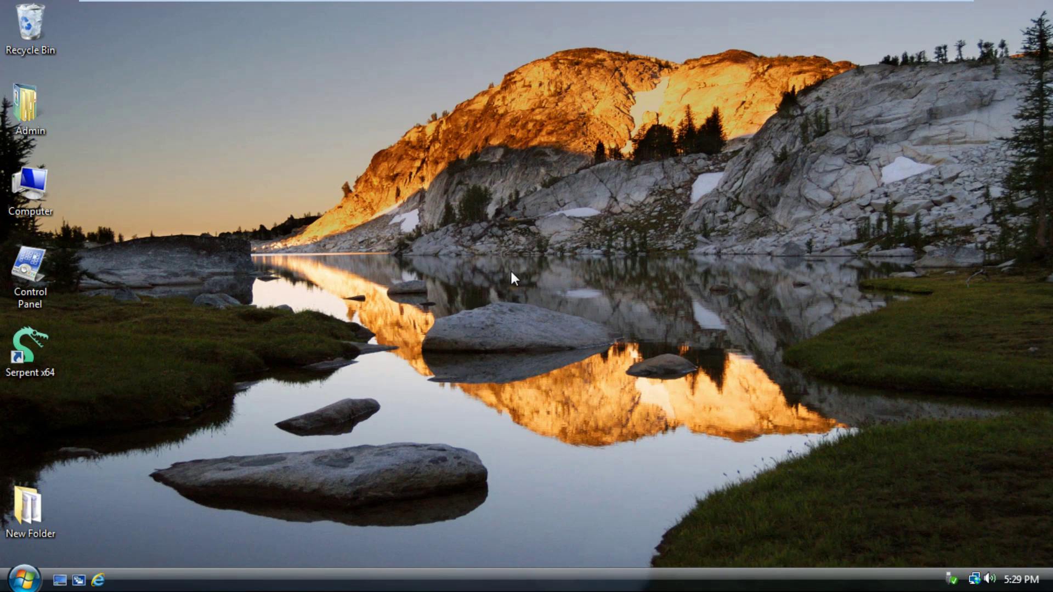
Open Windows Update from the Control Panel and maximize its window
click(22, 577)
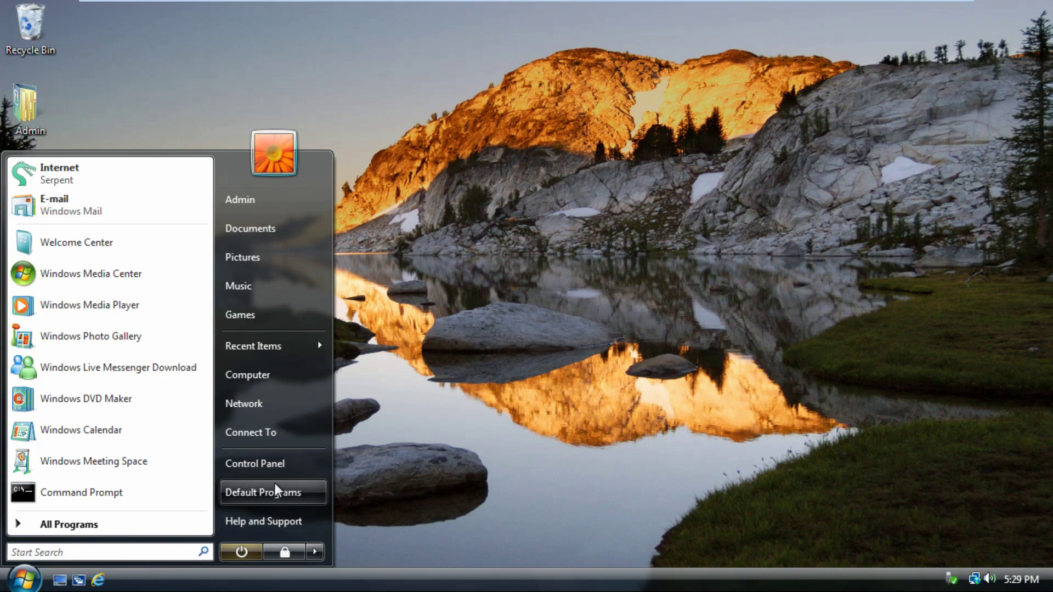
click(255, 464)
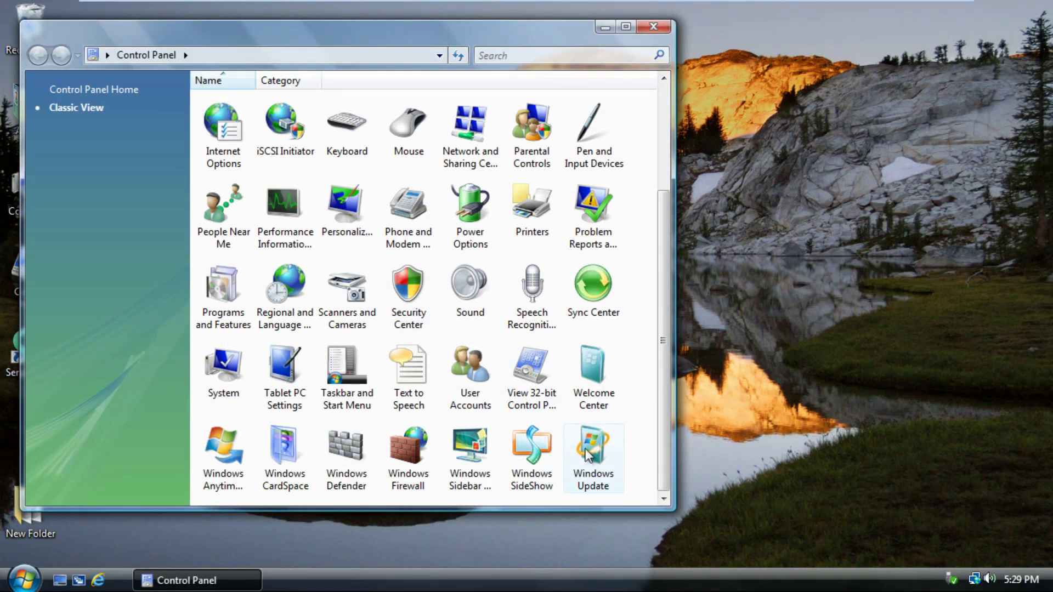
double_click(592, 449)
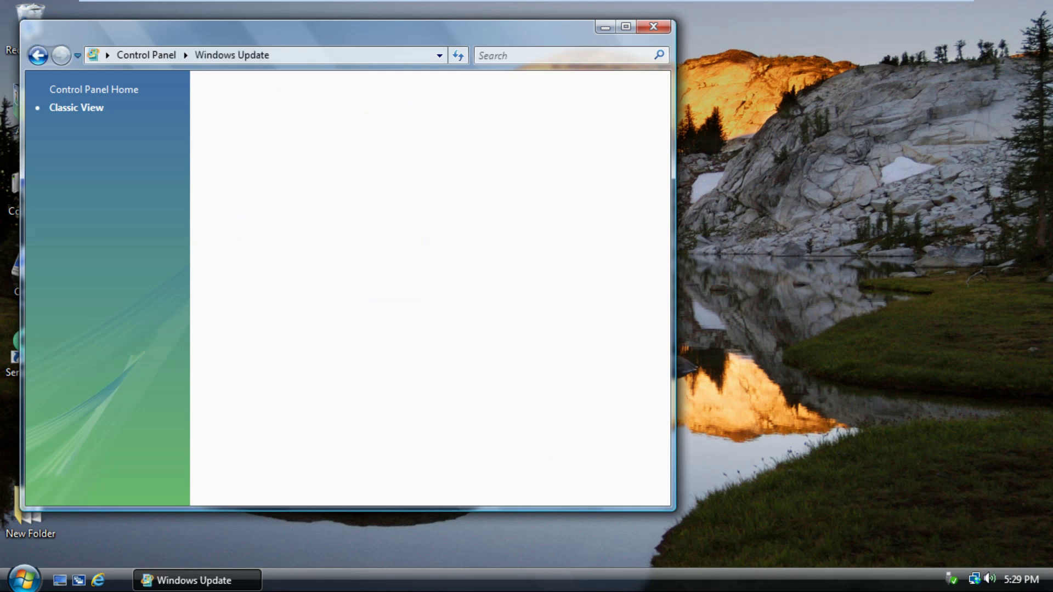
double_click(479, 38)
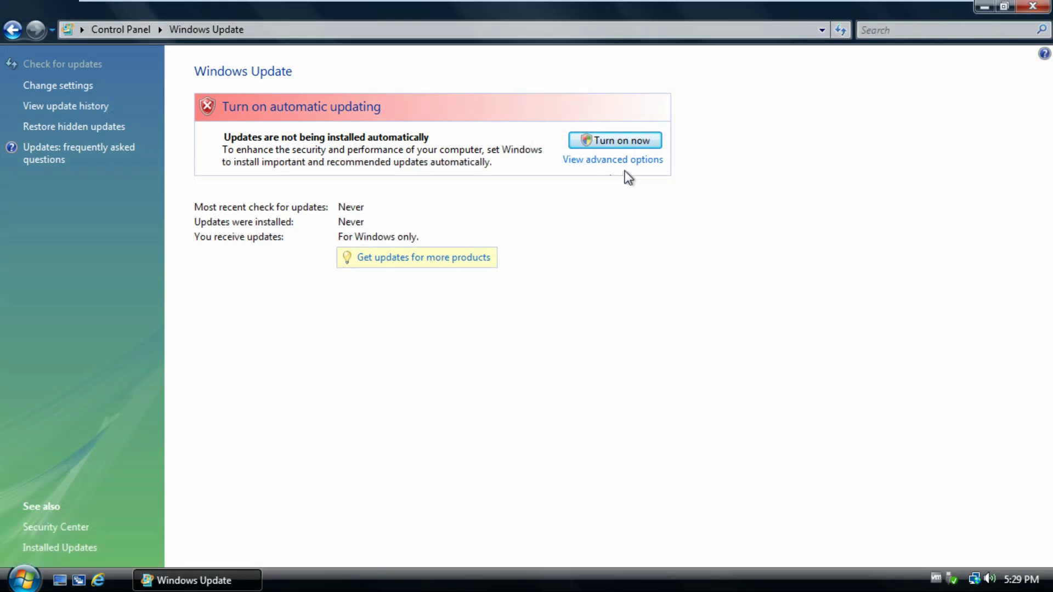
Set Windows Update to check for updates but let me choose whether to download and install them, and install the new Windows Update software
click(613, 160)
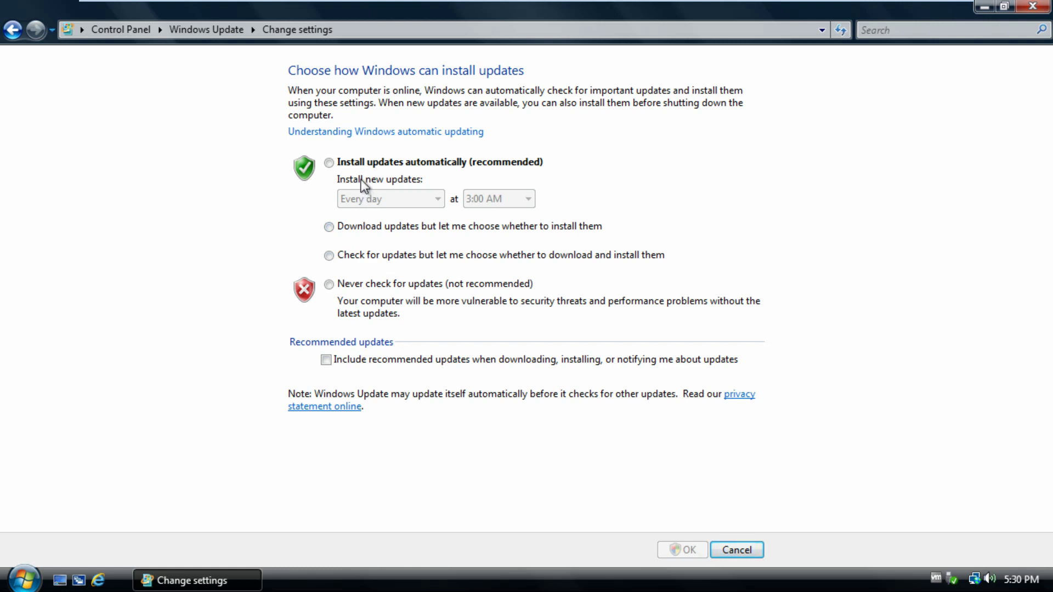
click(385, 258)
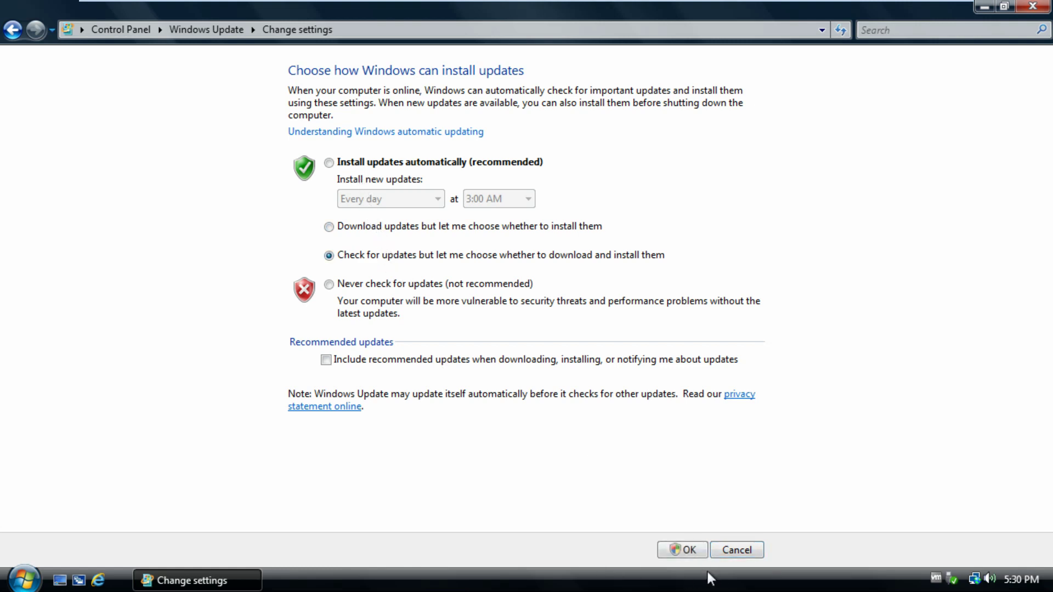
click(680, 551)
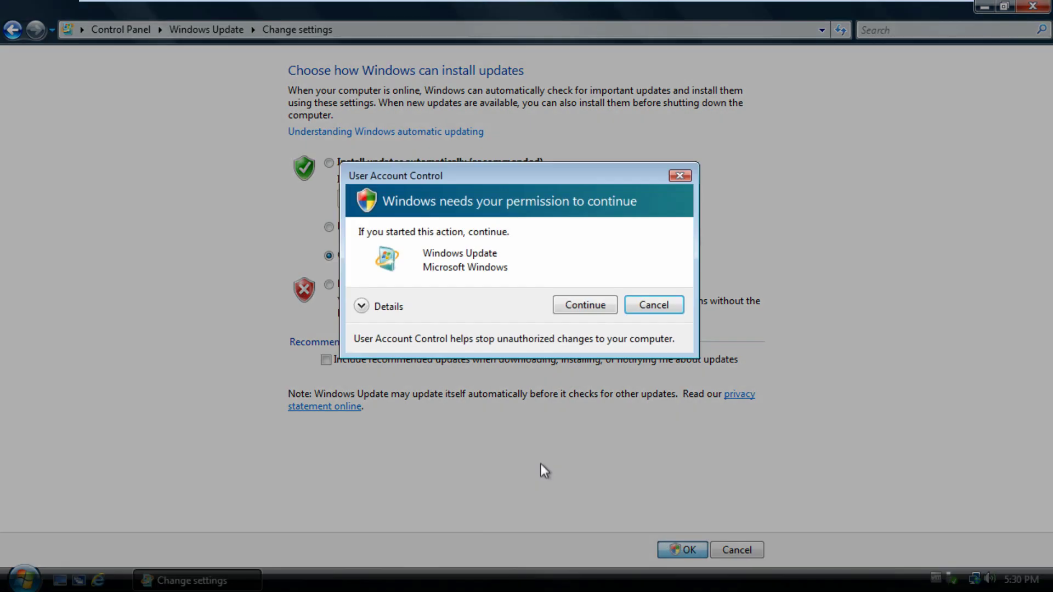
click(576, 310)
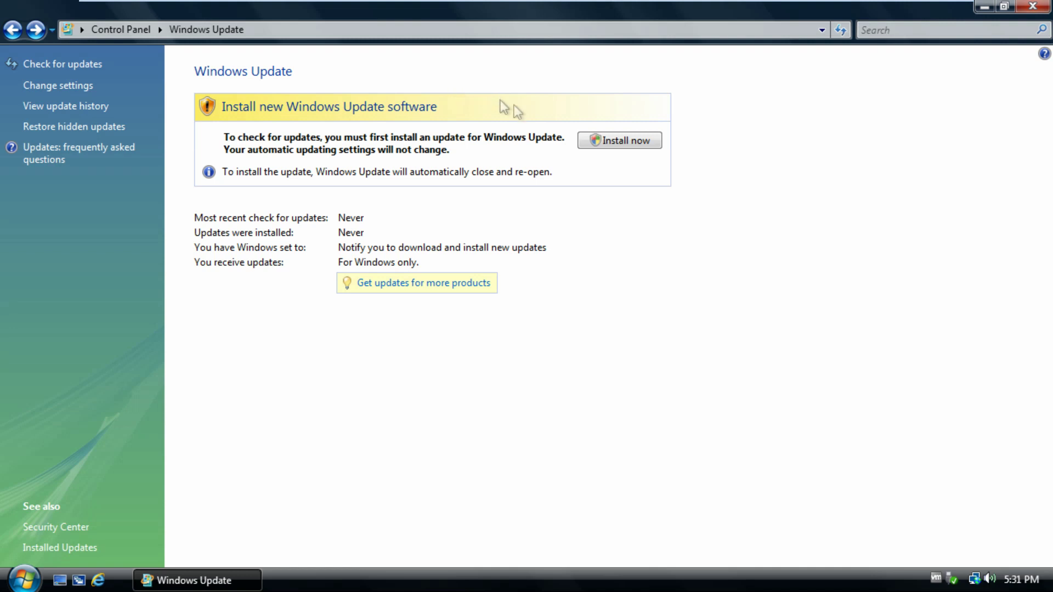
click(590, 146)
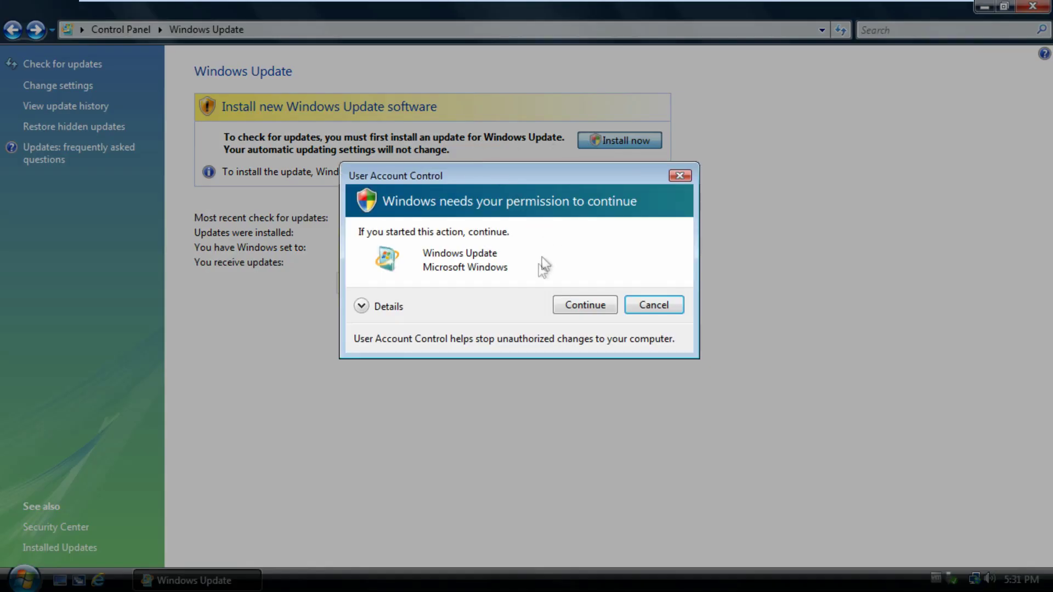
click(556, 306)
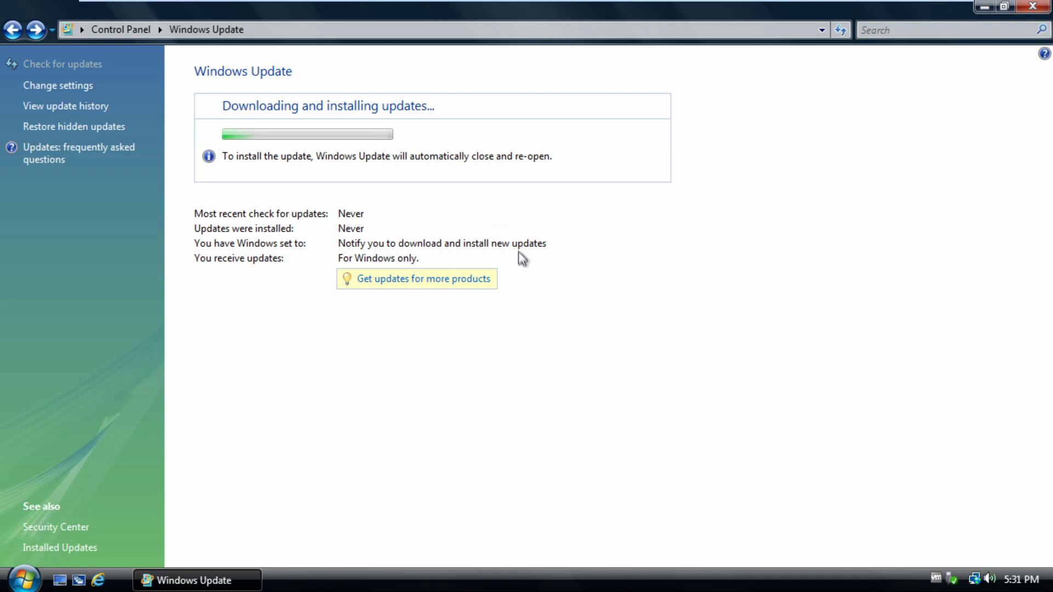
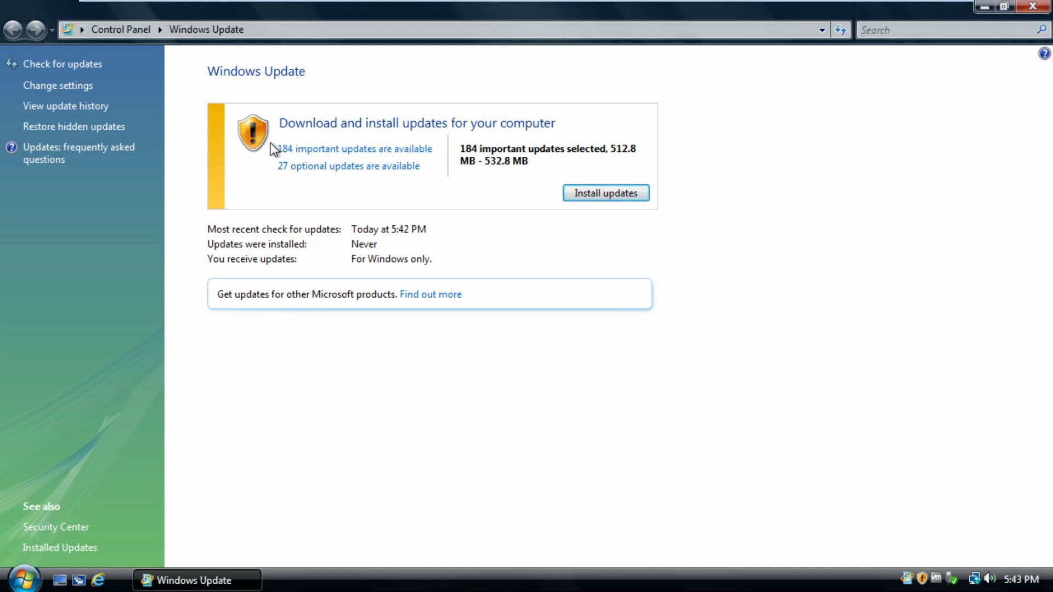
Open the important updates list and deselect every "Update for Windows Vista" entry from KB973917 up to KB2506014
click(312, 150)
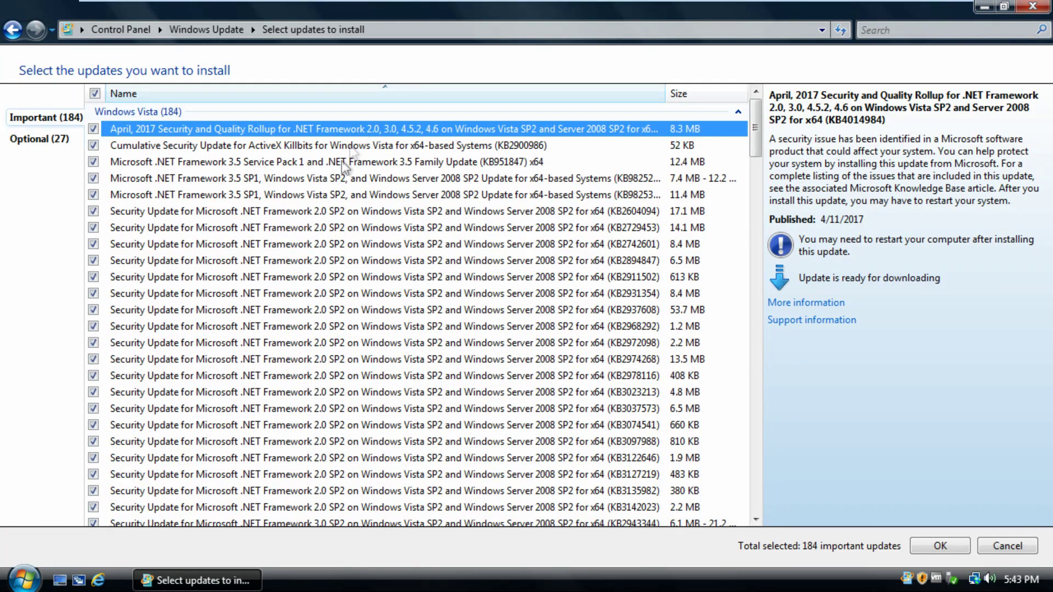
drag(757, 159, 752, 482)
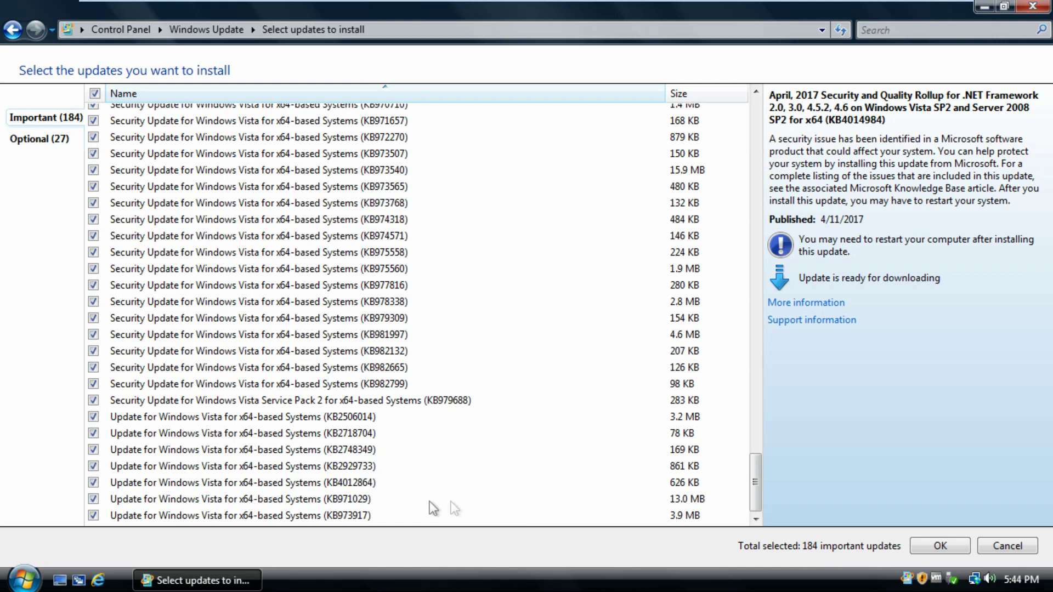
click(94, 516)
click(93, 499)
click(93, 482)
click(93, 466)
click(94, 450)
click(93, 433)
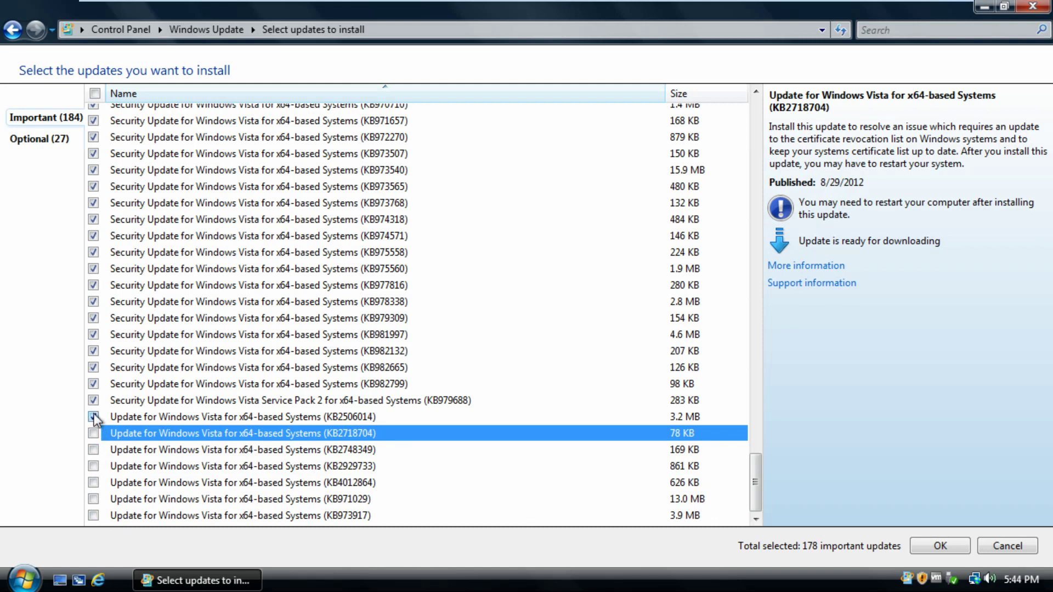
click(93, 417)
Deselect the security updates from KB979688 up the list through KB977816
click(94, 401)
click(94, 384)
click(93, 367)
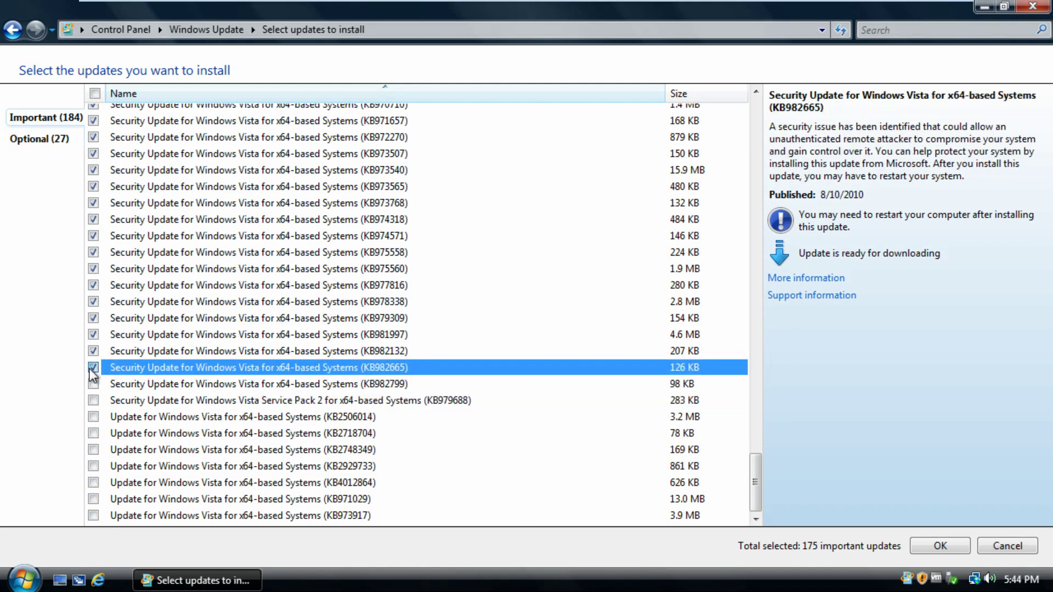
click(93, 351)
click(93, 334)
click(93, 318)
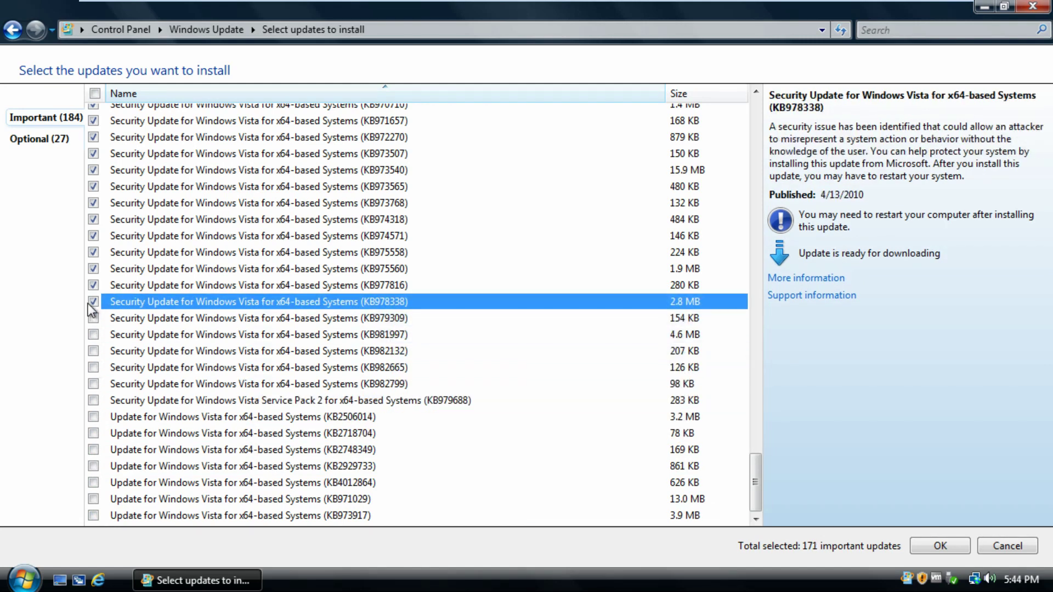
click(93, 302)
click(93, 285)
Deselect the Windows Vista security updates from KB975560 up the list through KB972270
scroll(94, 301, up, 1)
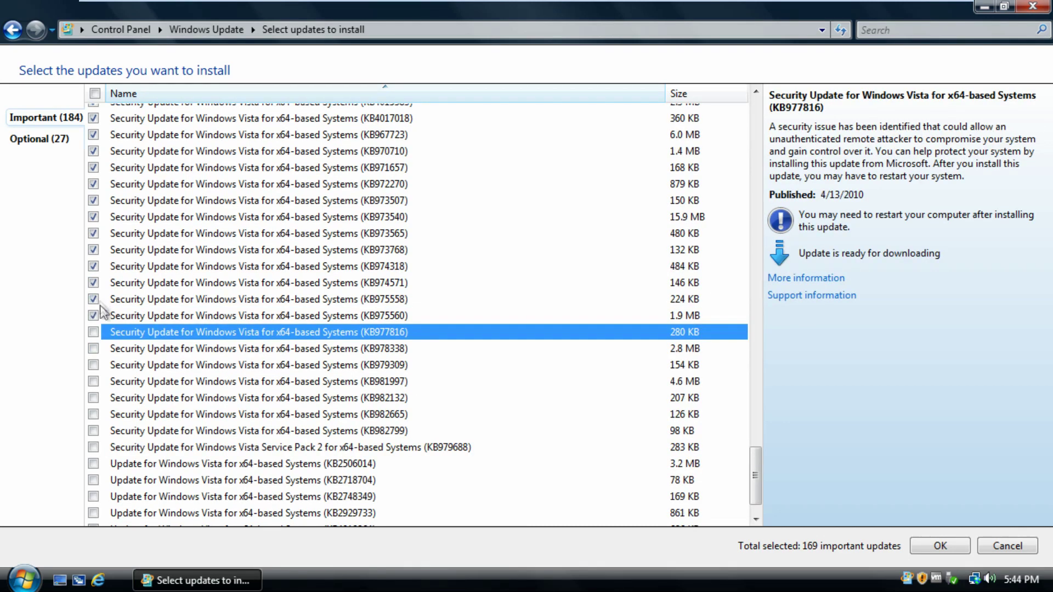
click(94, 315)
click(93, 316)
click(93, 300)
click(93, 282)
click(94, 267)
click(93, 250)
scroll(98, 251, up, 1)
click(94, 279)
click(93, 263)
click(94, 247)
click(94, 231)
Deselect the security updates KB971657, KB970710, KB967723, KB4017018 and KB4015383
scroll(94, 235, up, 2)
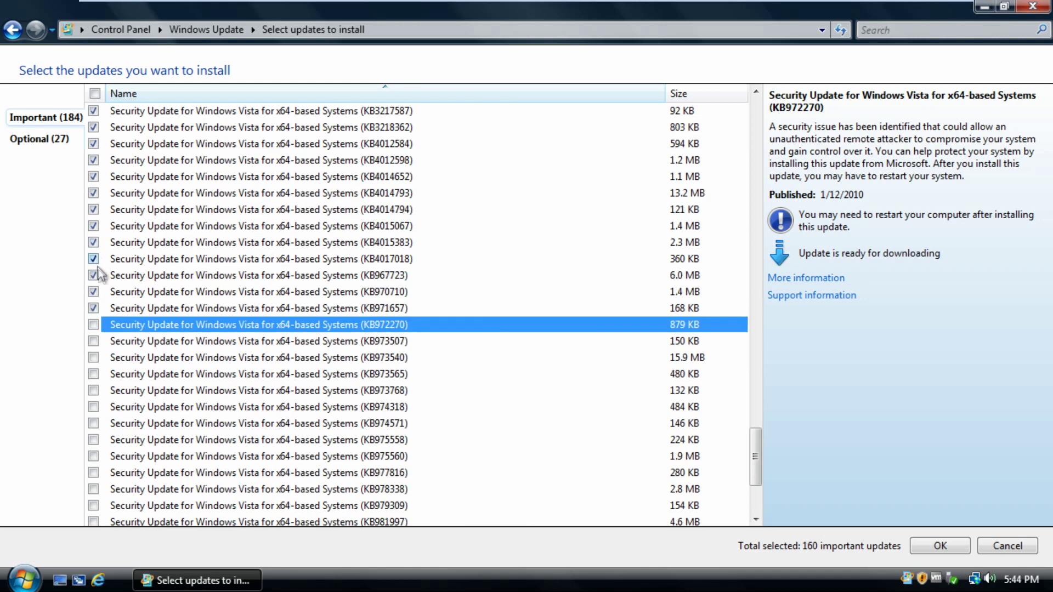
click(102, 297)
click(93, 307)
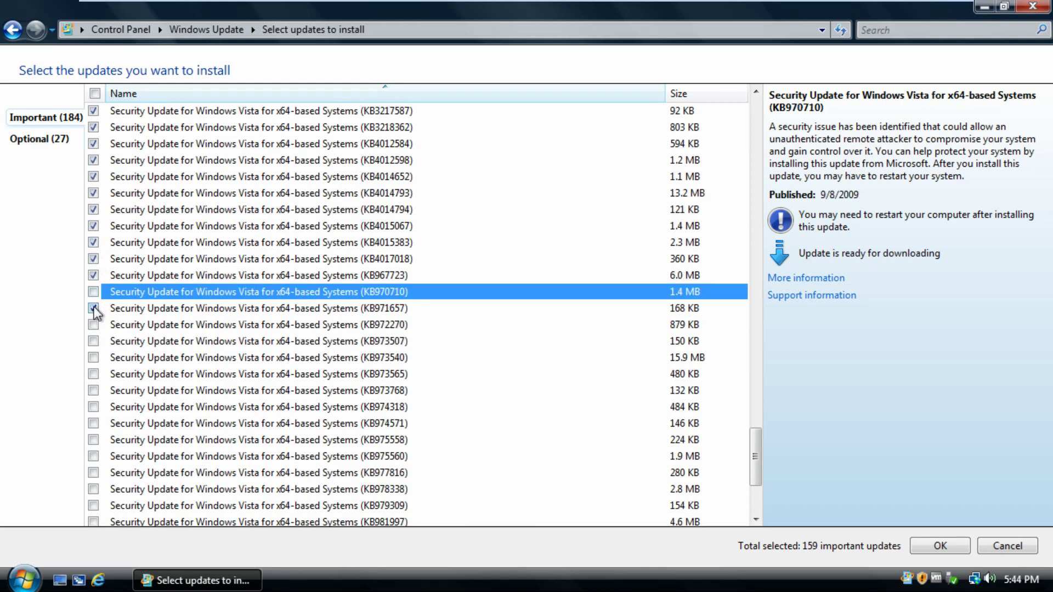
click(93, 292)
click(93, 274)
click(93, 258)
click(93, 242)
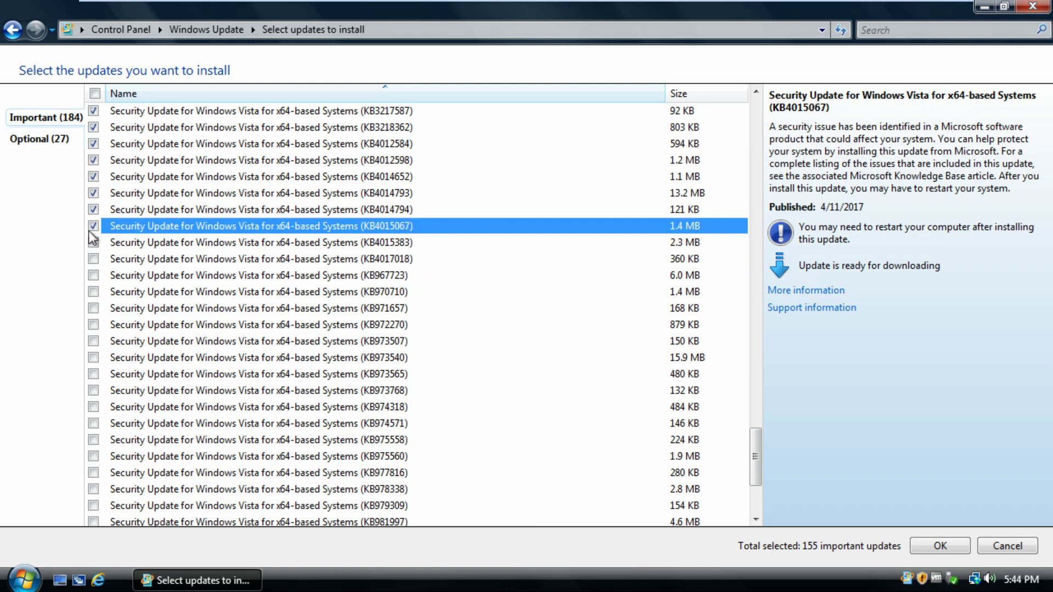
Deselect the security updates KB4015067, KB4014794, KB4014793, KB4014652 and KB4012598
scroll(93, 235, up, 1)
click(94, 256)
click(93, 273)
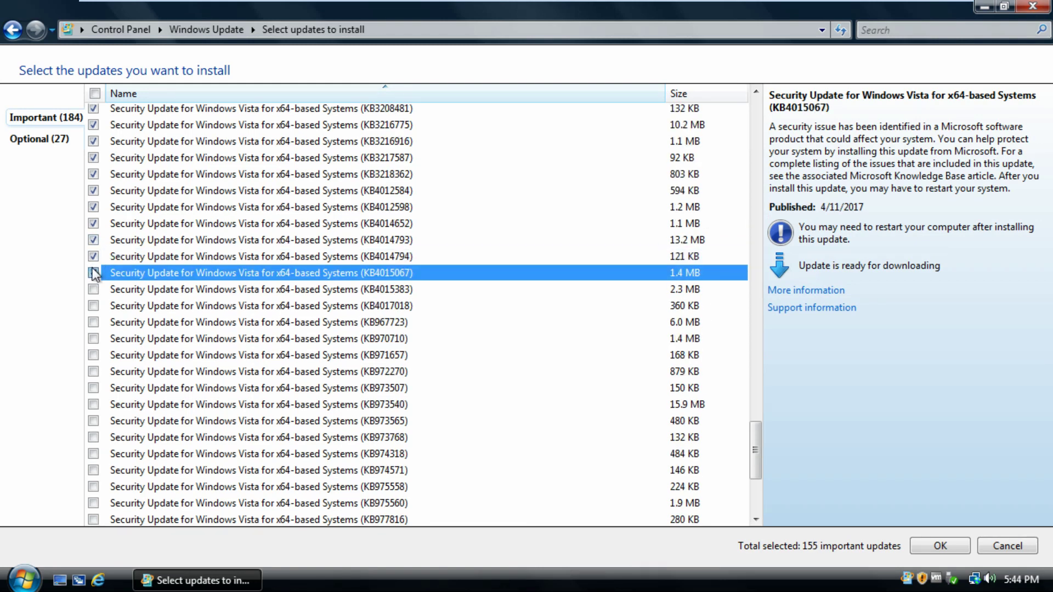
click(93, 273)
click(93, 256)
click(93, 240)
click(93, 223)
scroll(95, 236, up, 1)
click(93, 254)
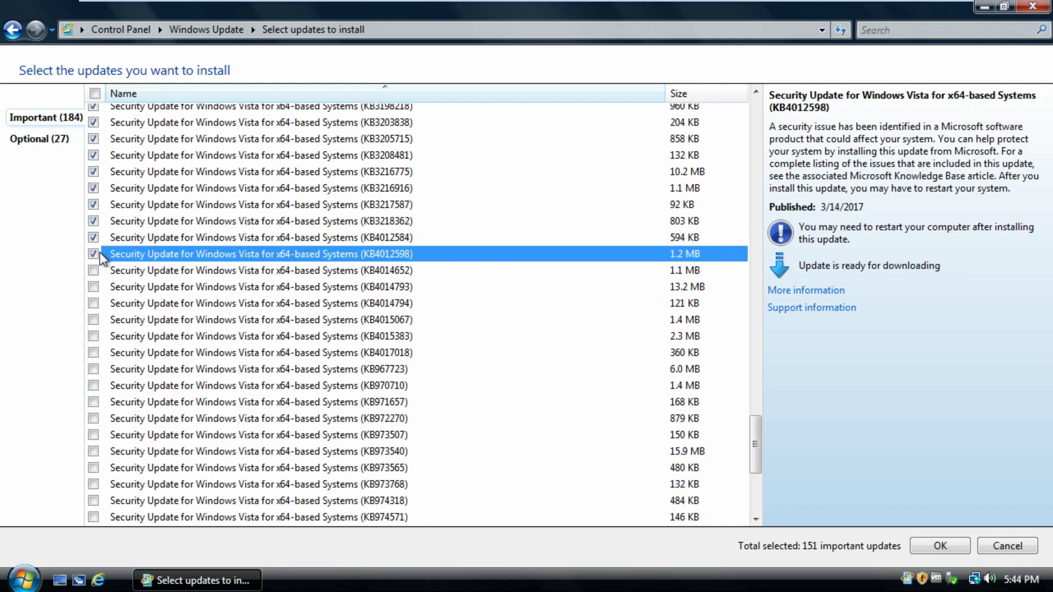
click(93, 237)
click(93, 221)
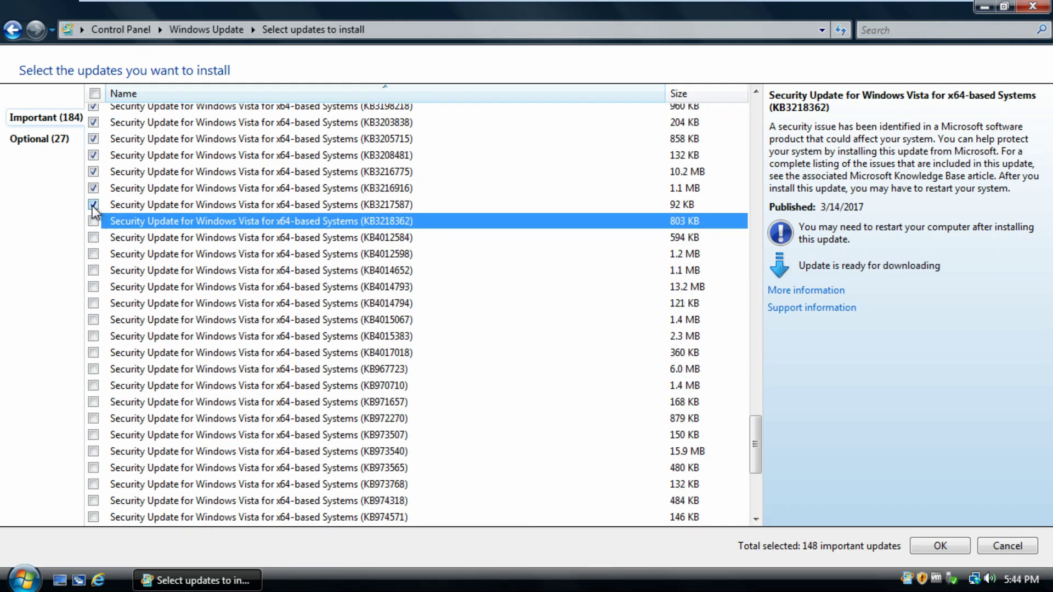
click(93, 205)
scroll(96, 242, up, 2)
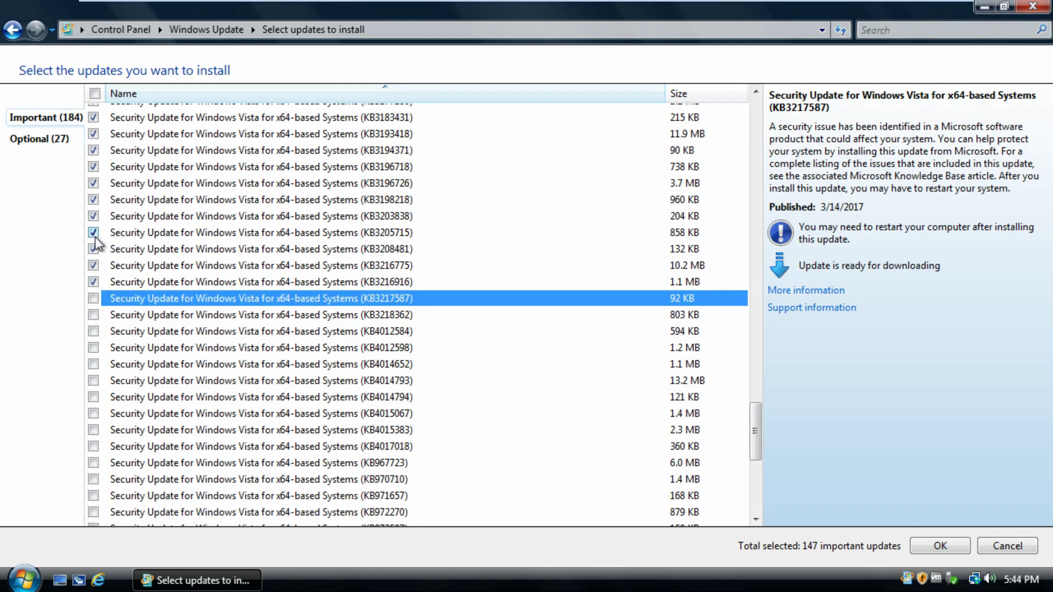
click(94, 281)
click(93, 298)
click(93, 281)
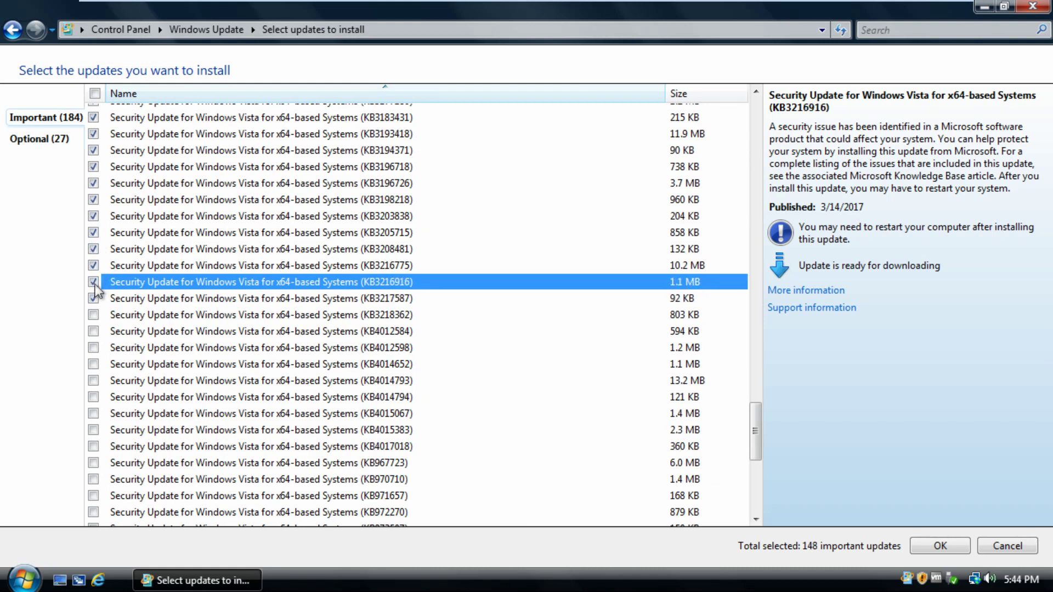
click(93, 314)
click(93, 331)
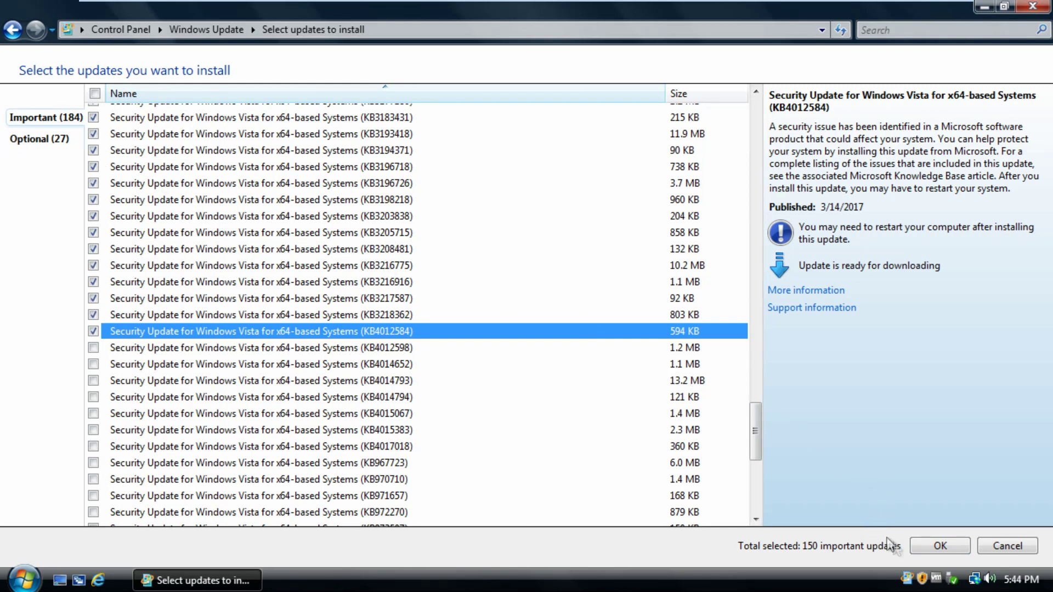
Confirm the reduced selection of important updates and close Windows Update without starting the installation
click(933, 551)
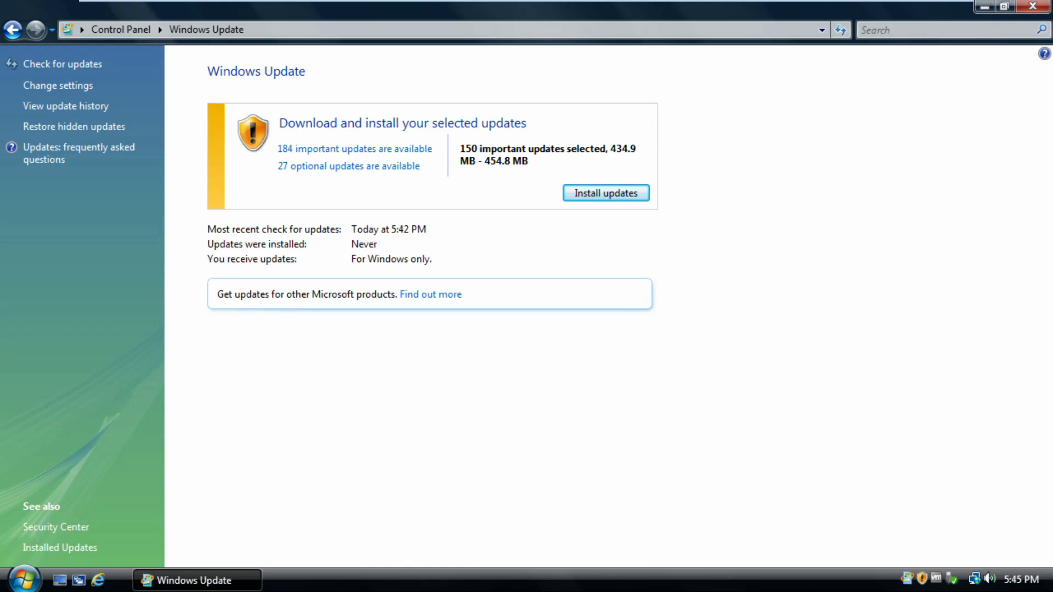
key(alt+F4)
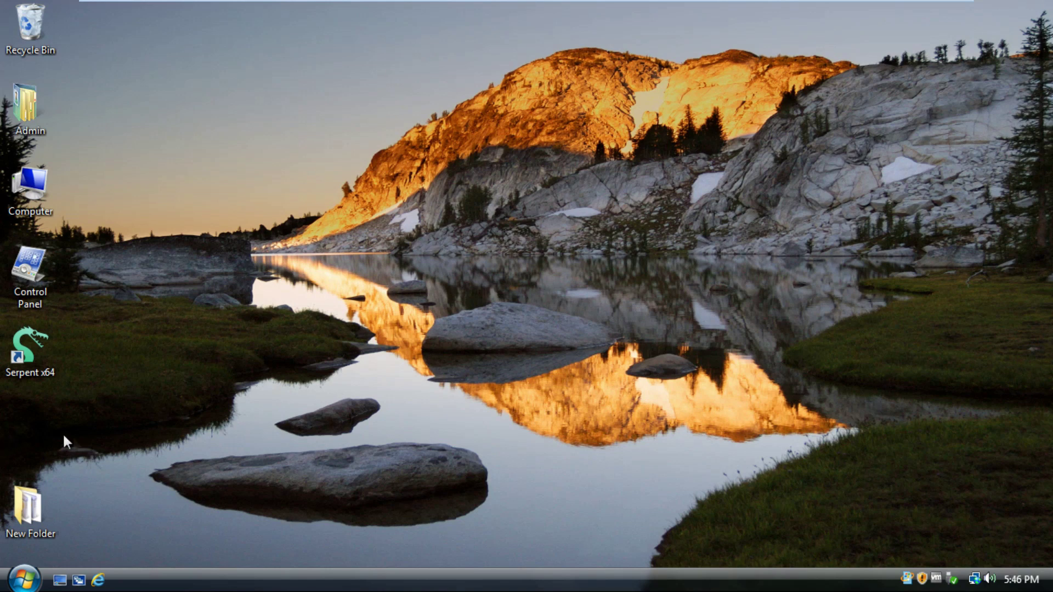
Launch the Serpent browser, maximize it and load the copied link to the shared MEGA folder of post-EOL updates
click(33, 346)
click(186, 318)
double_click(46, 346)
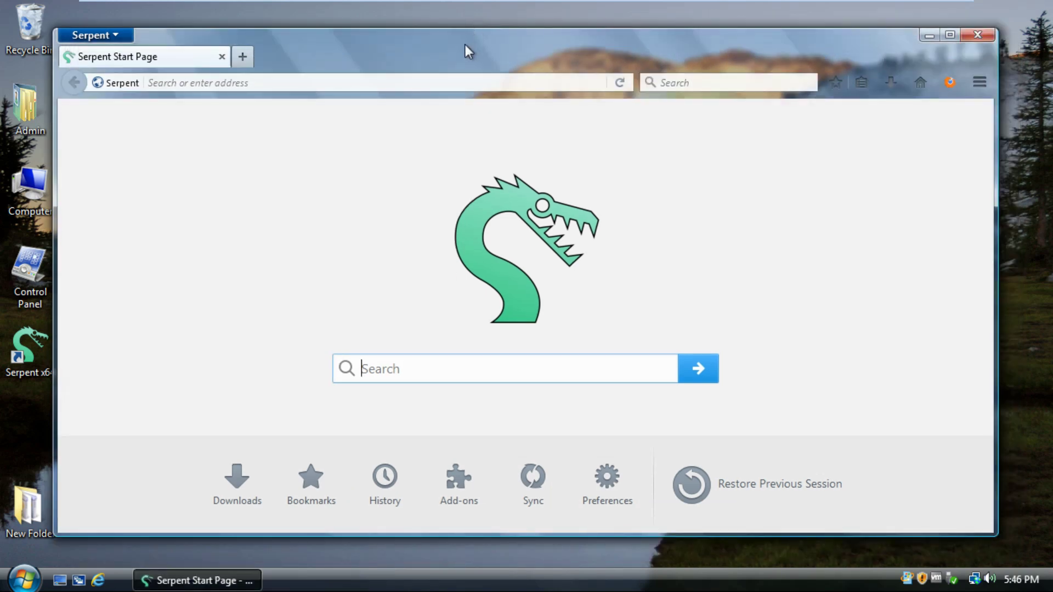
double_click(465, 44)
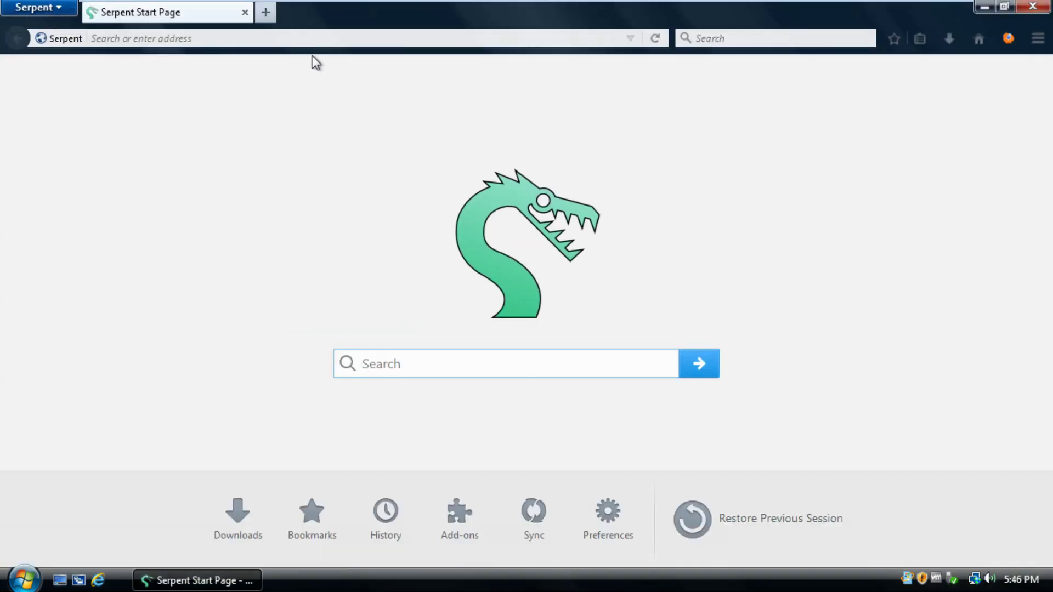
right_click(256, 38)
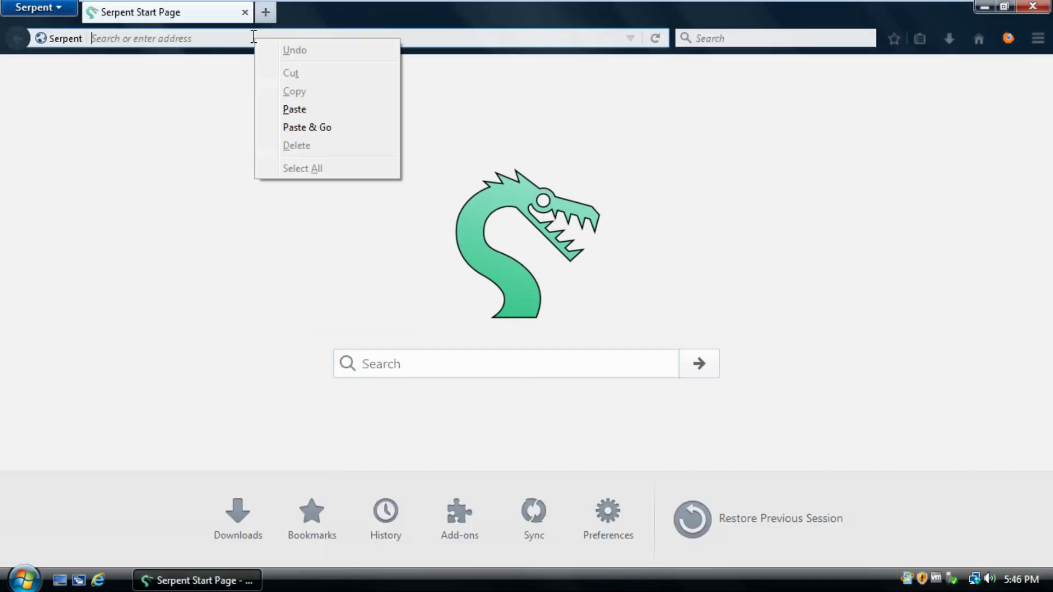
click(311, 127)
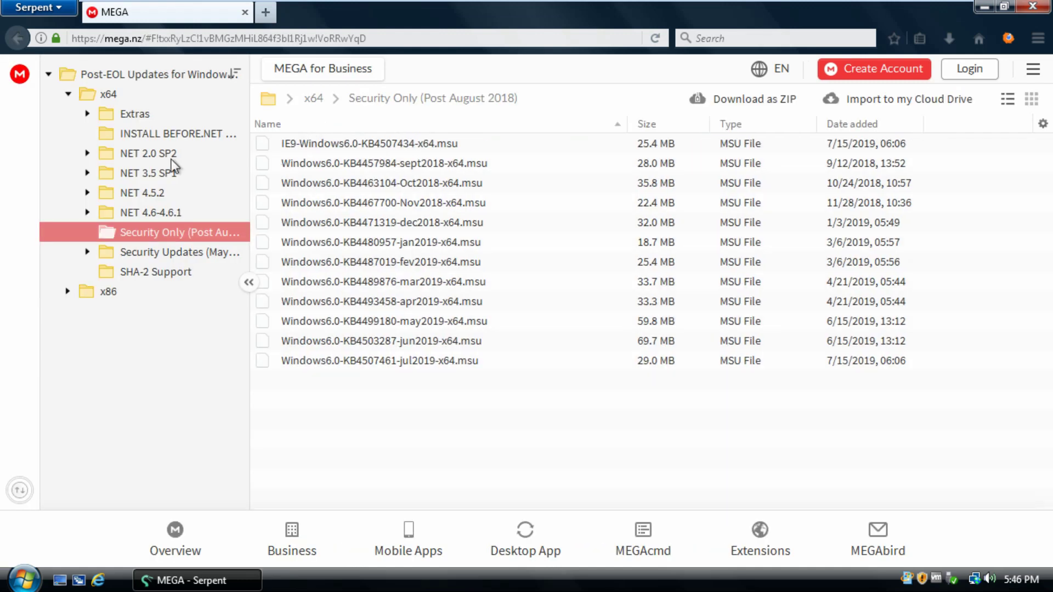
View the contents of the x64 and x86 folders in the shared MEGA folder
click(131, 112)
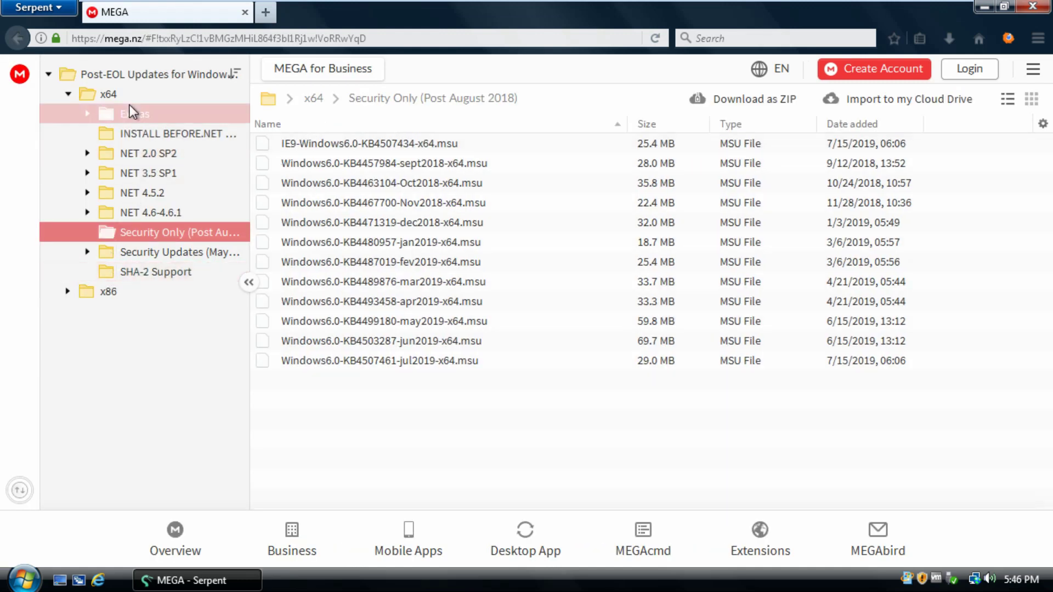
click(100, 94)
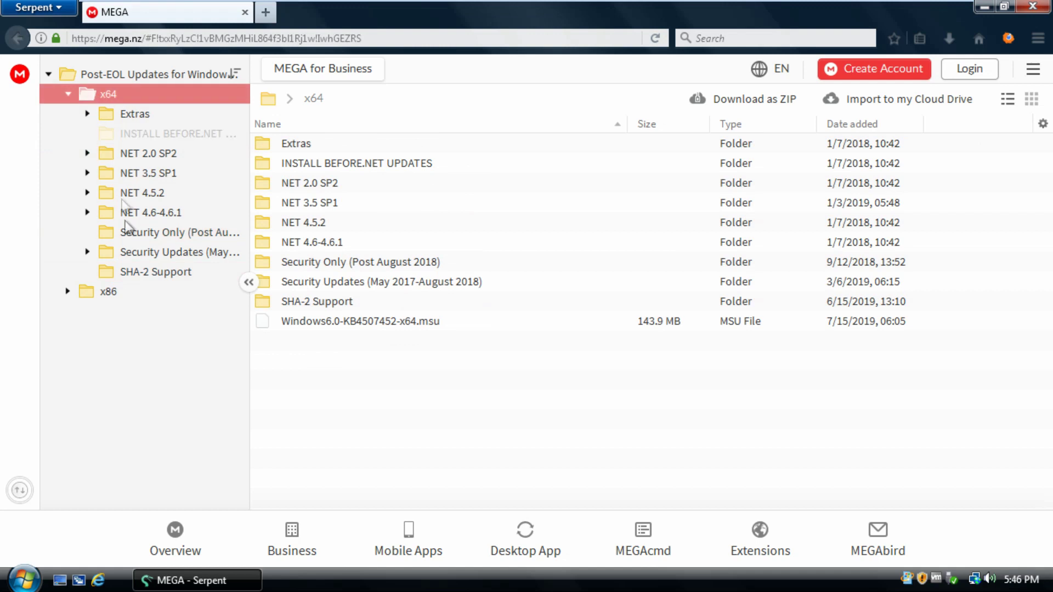
click(128, 291)
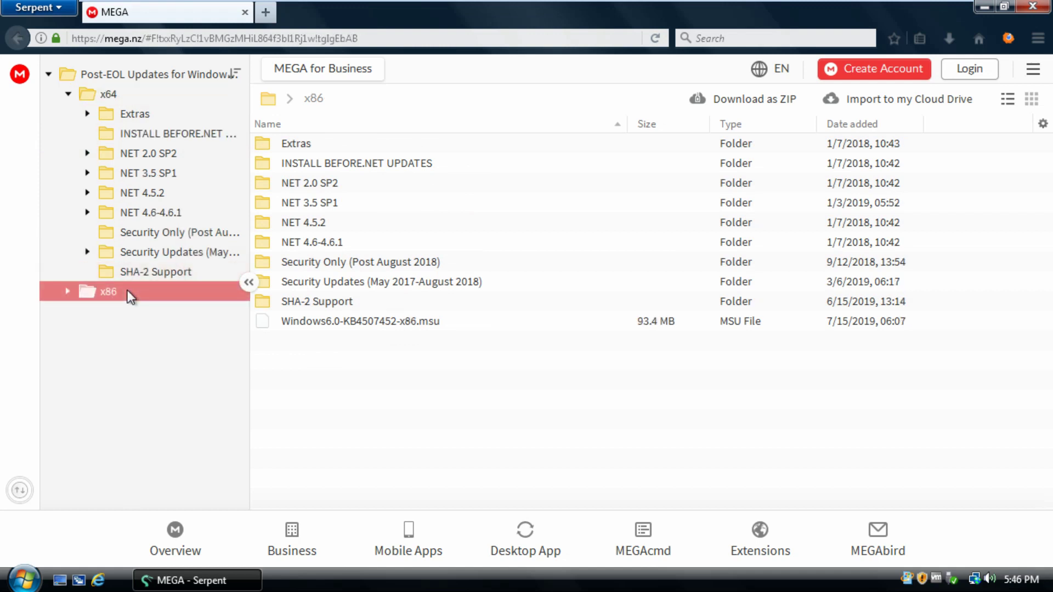
Start downloading the shared x64 folder as a ZIP
right_click(111, 94)
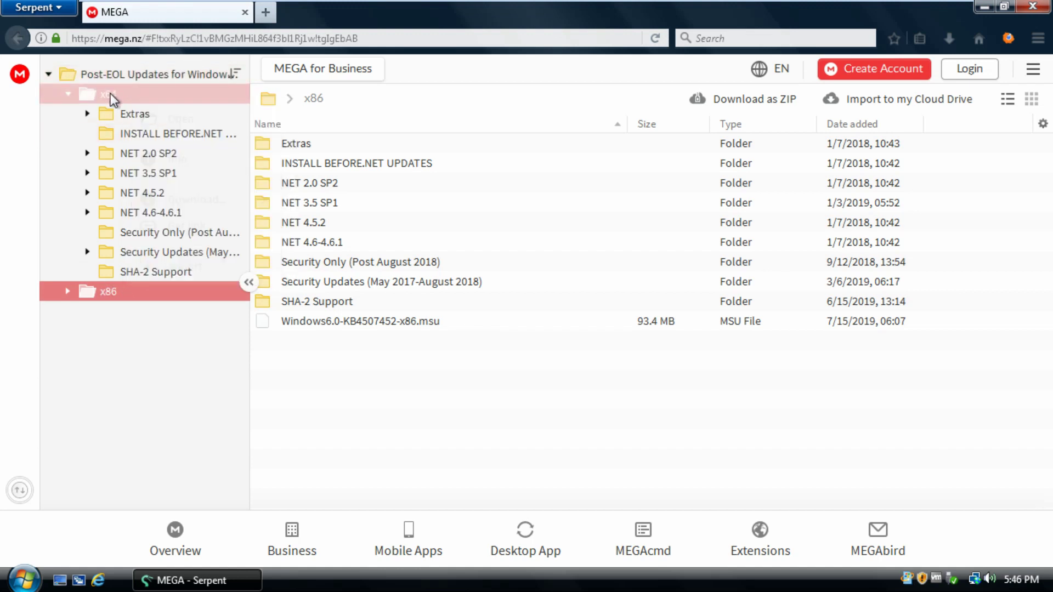
mouse_move(192, 203)
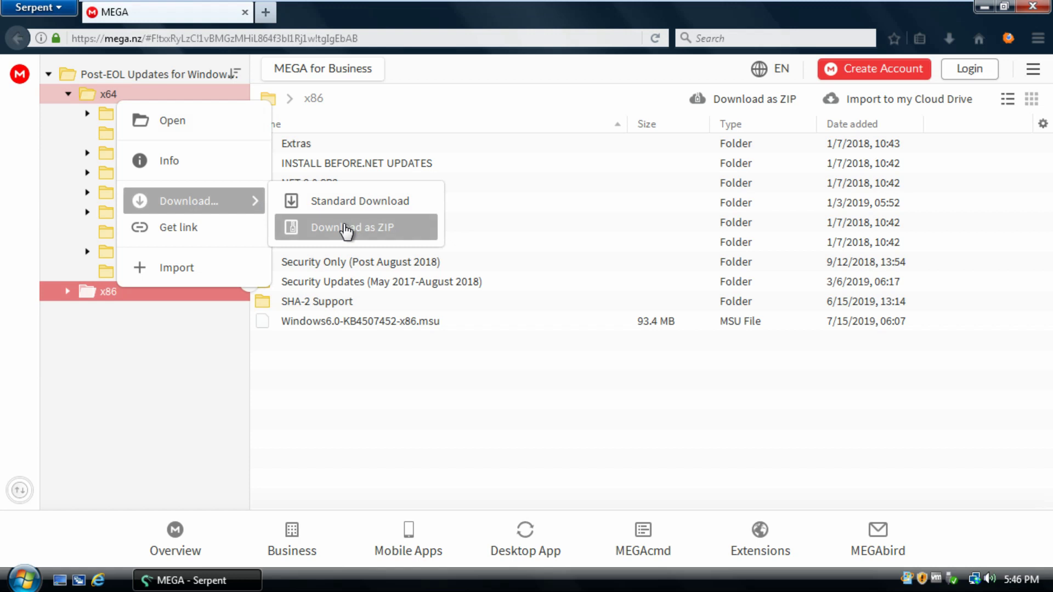
click(346, 228)
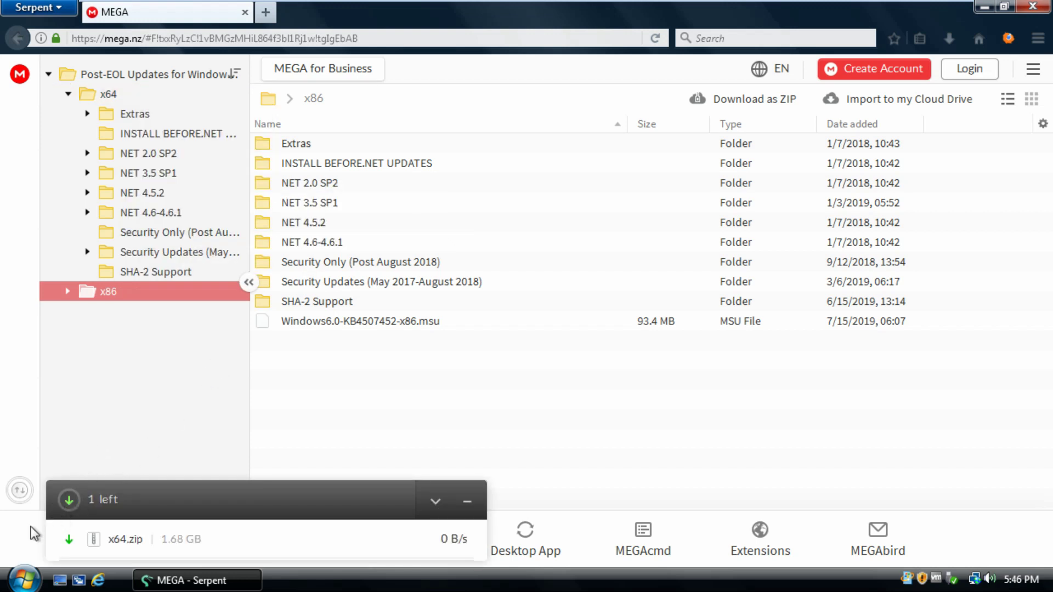
Cancel all MEGA transfers and close the browser
click(20, 490)
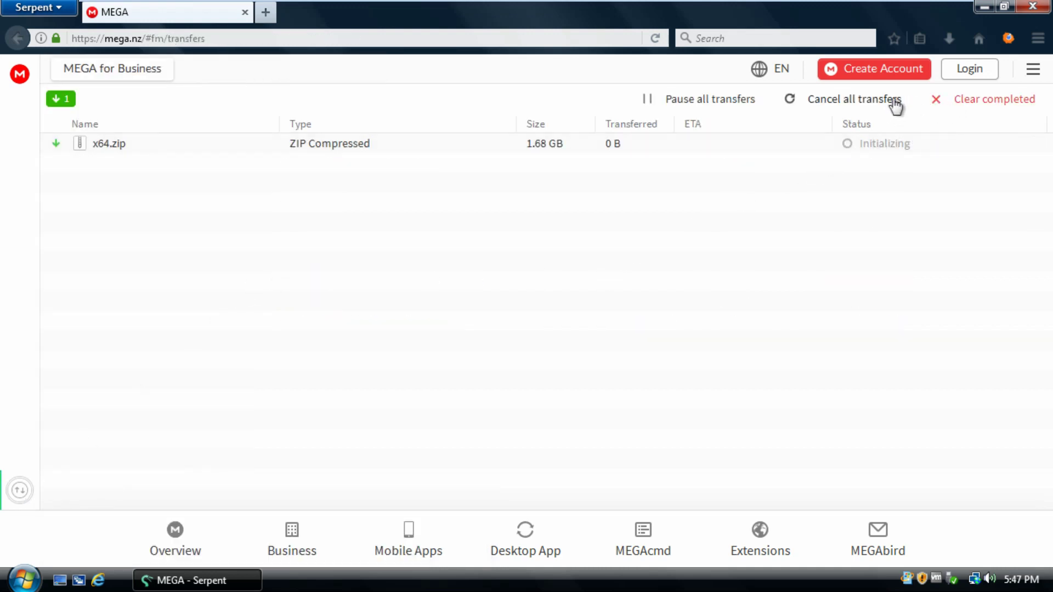
click(819, 101)
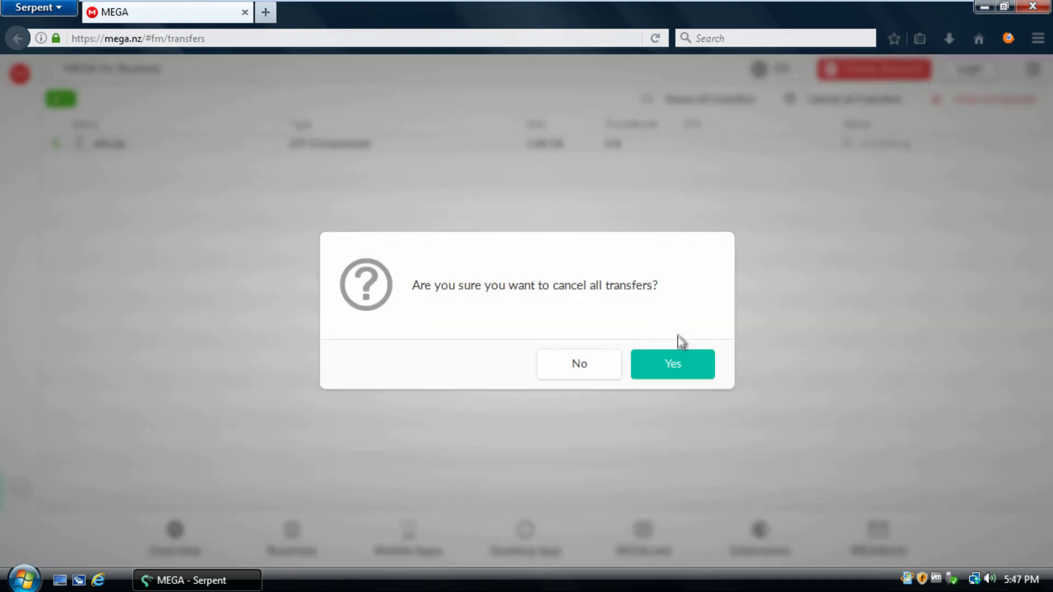
click(675, 362)
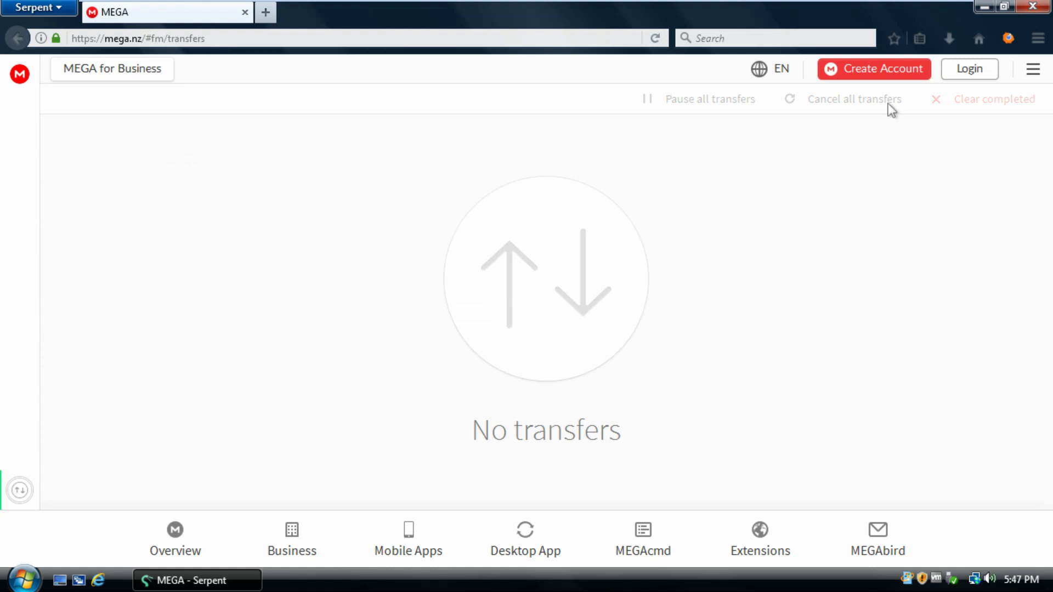
click(1033, 6)
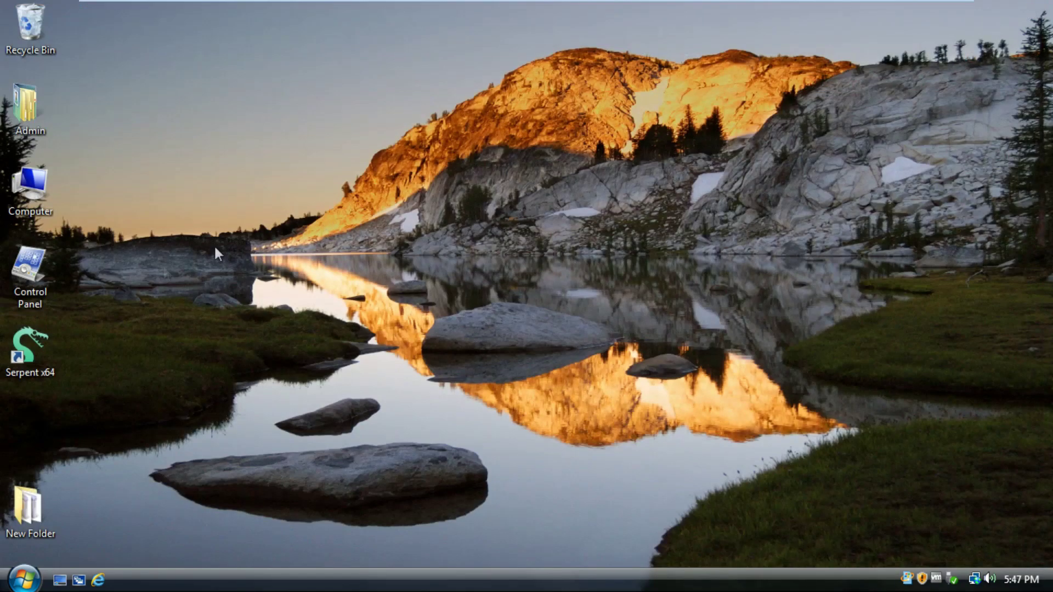
Open the 1 - May 2017 update folder inside New Folder, under x64 and 2017
double_click(28, 507)
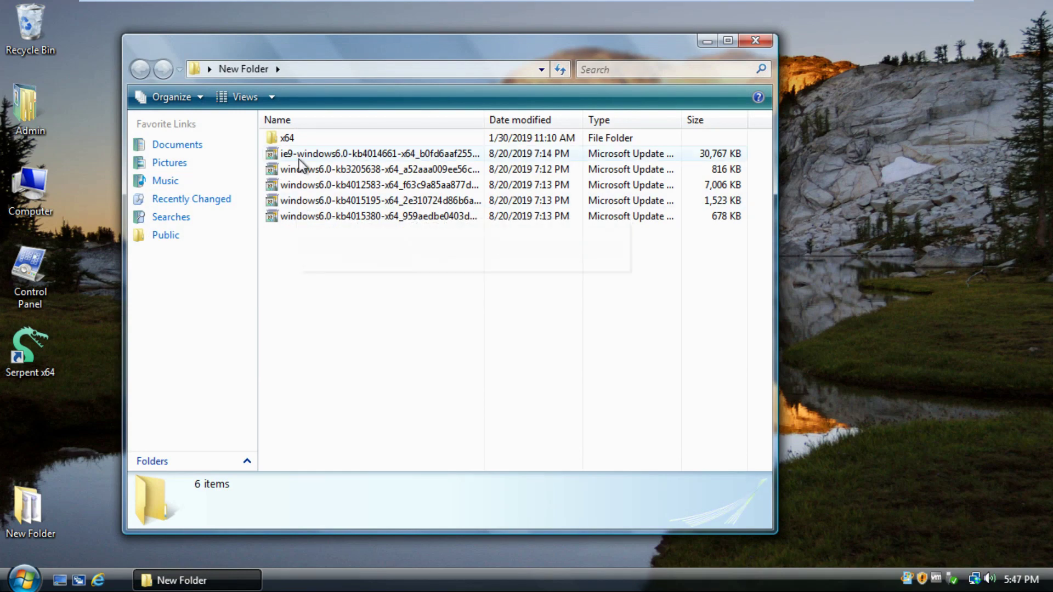
double_click(298, 140)
drag(351, 45, 423, 38)
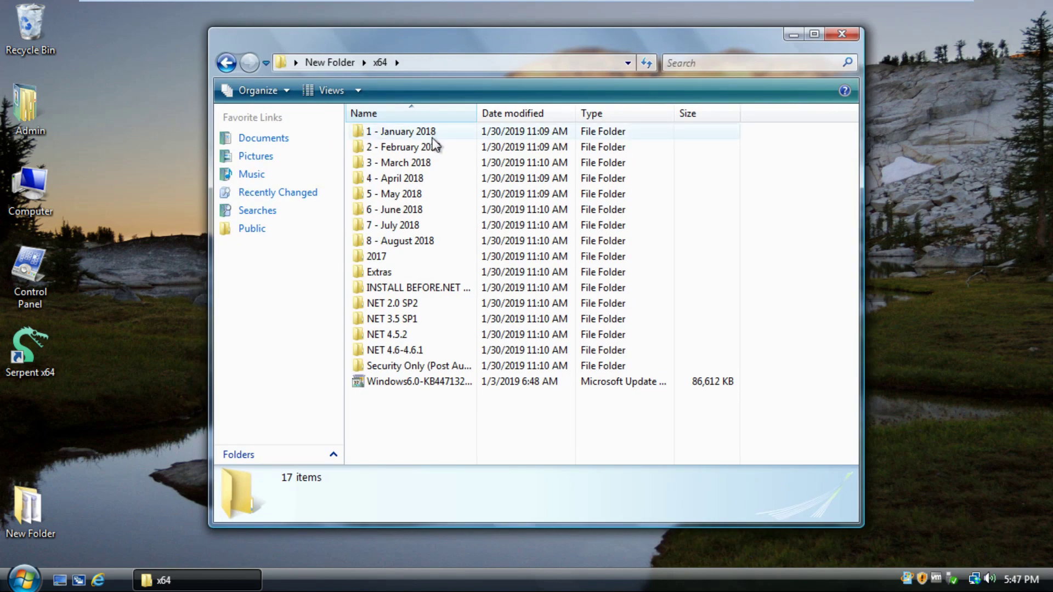
double_click(400, 257)
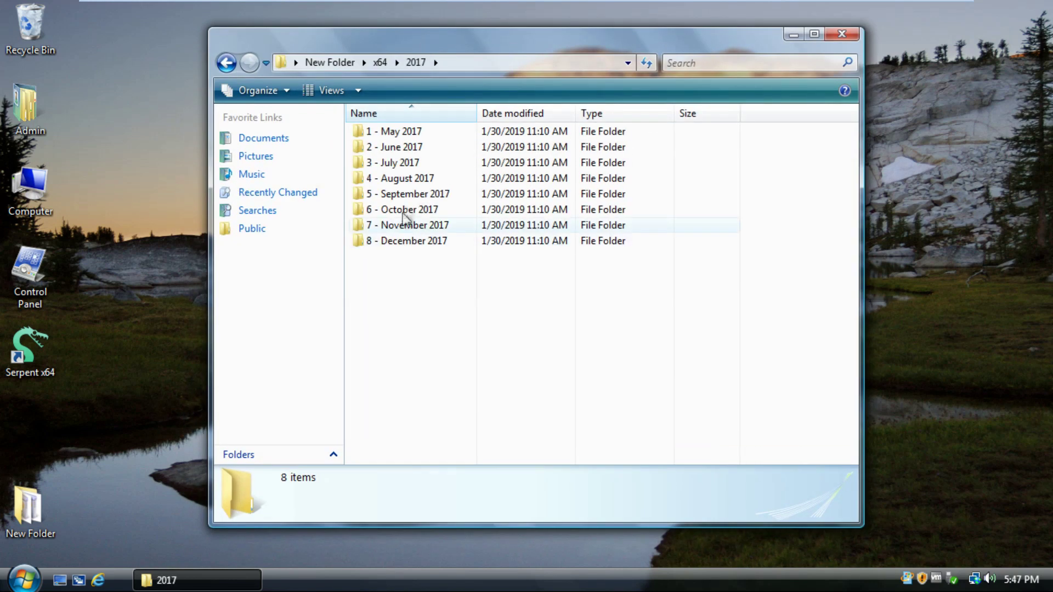
double_click(397, 134)
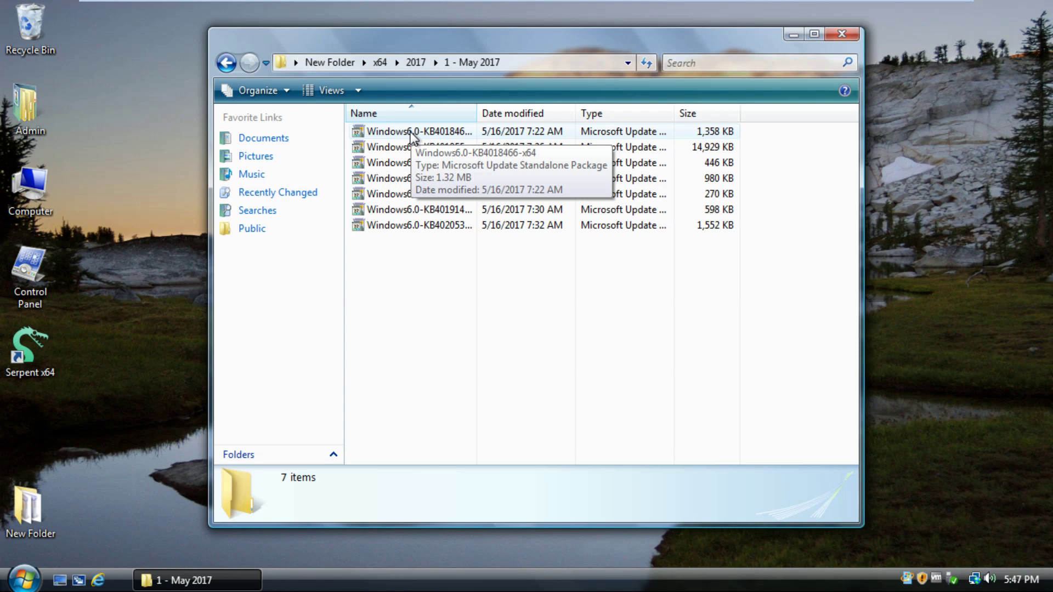
Install the Windows6.0-KB4018466-x64 update package from the May 2017 folder and close the installer without restarting
double_click(410, 131)
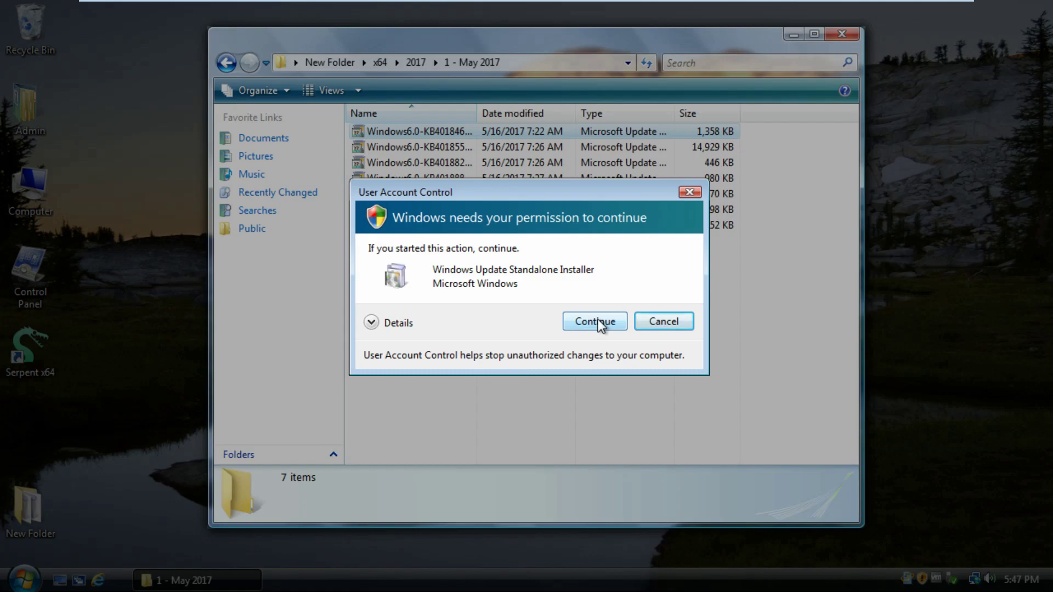
click(598, 319)
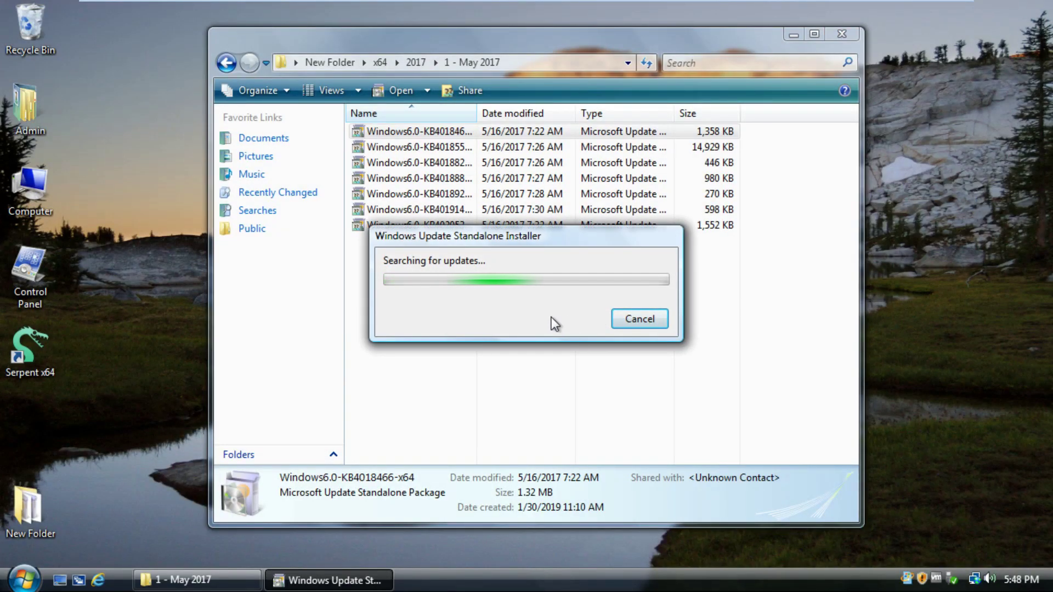
click(556, 355)
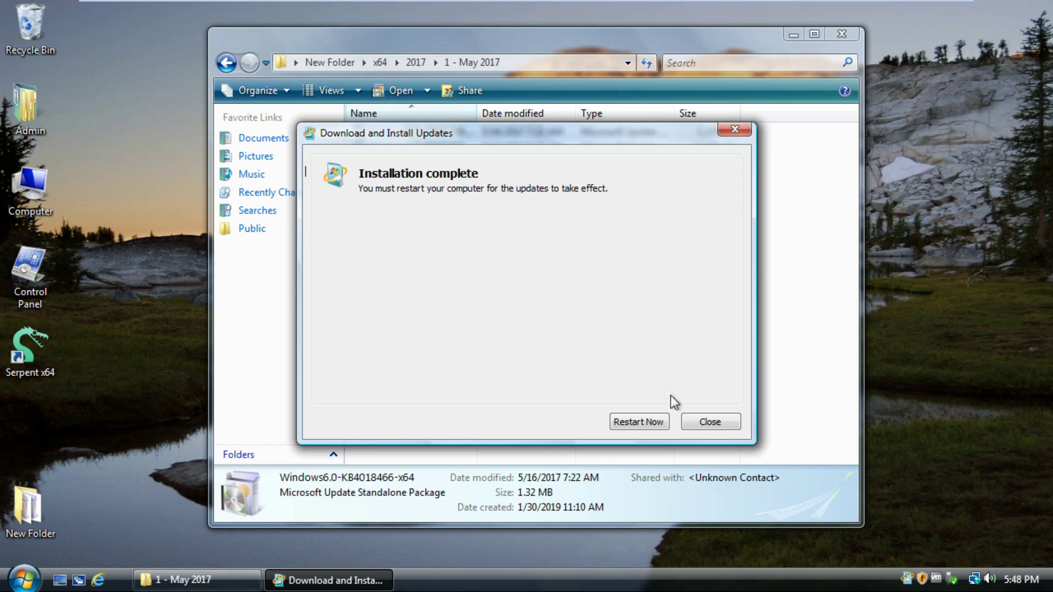
click(711, 423)
Return to the x64 folder and open its Extras folder
click(422, 153)
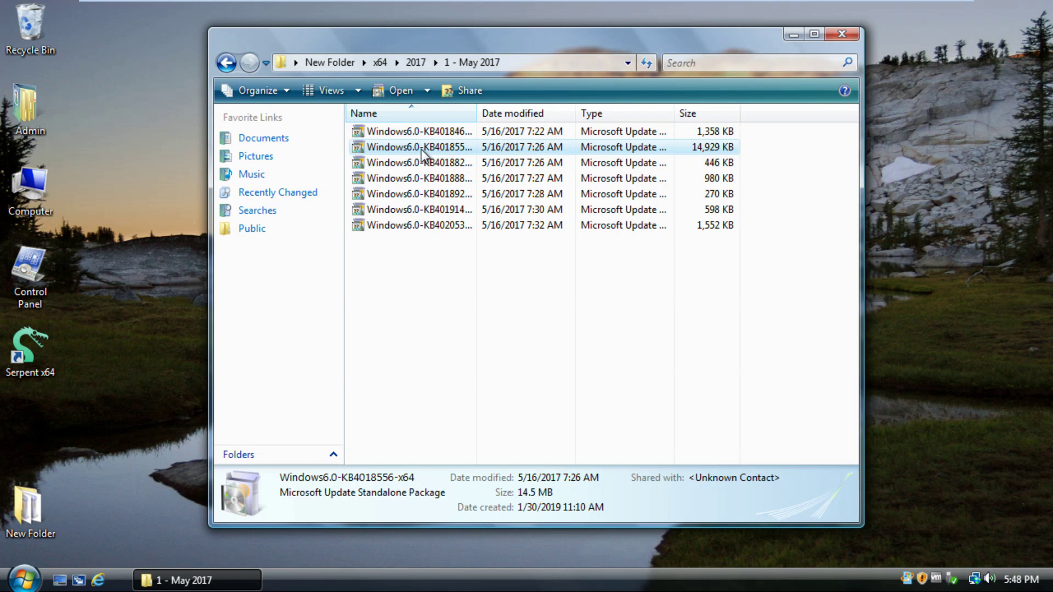
click(226, 63)
drag(290, 43, 276, 34)
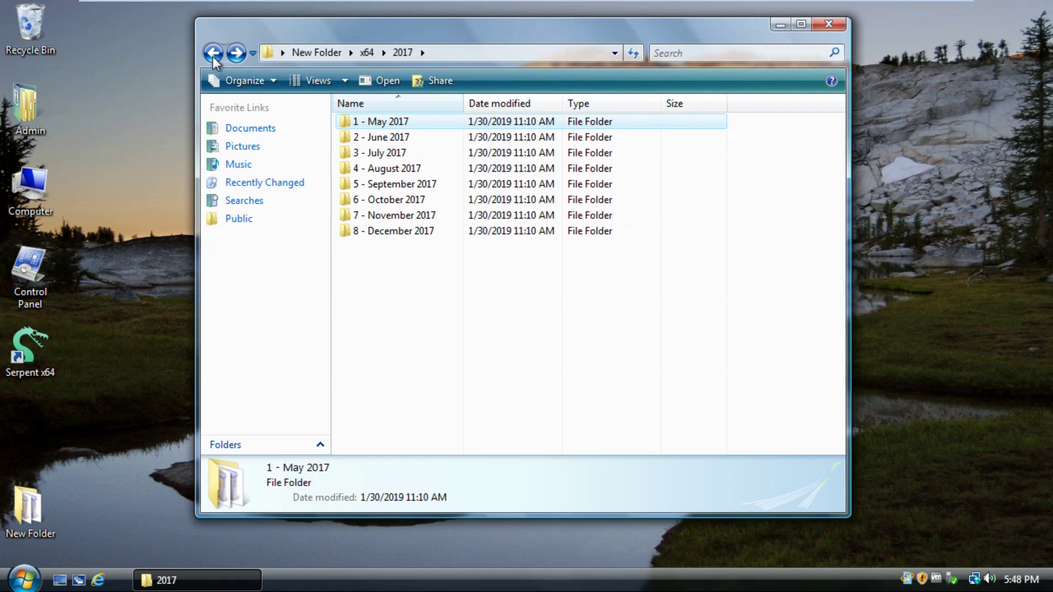
click(213, 56)
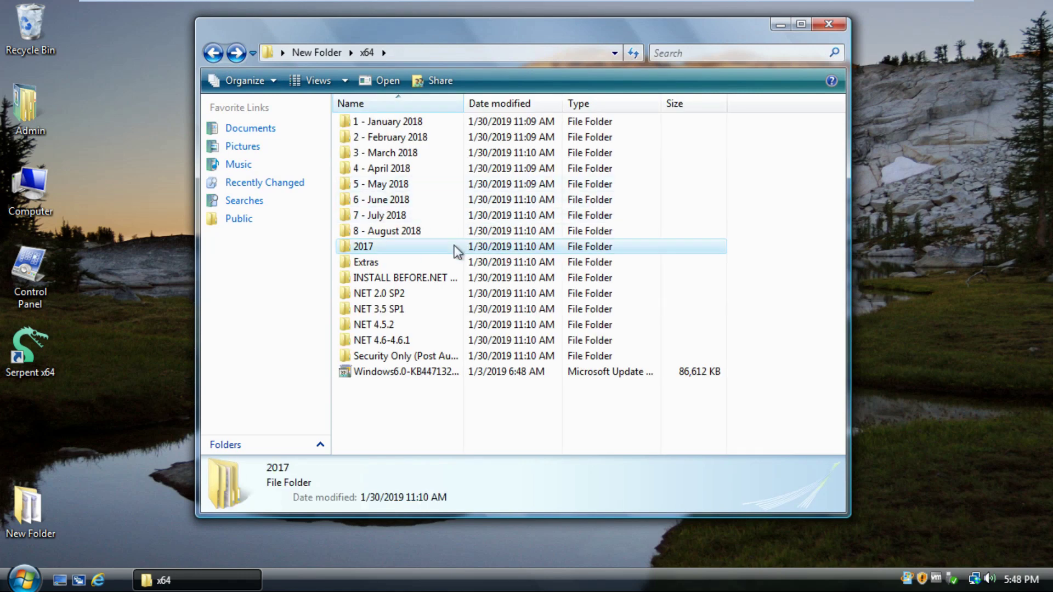
click(542, 405)
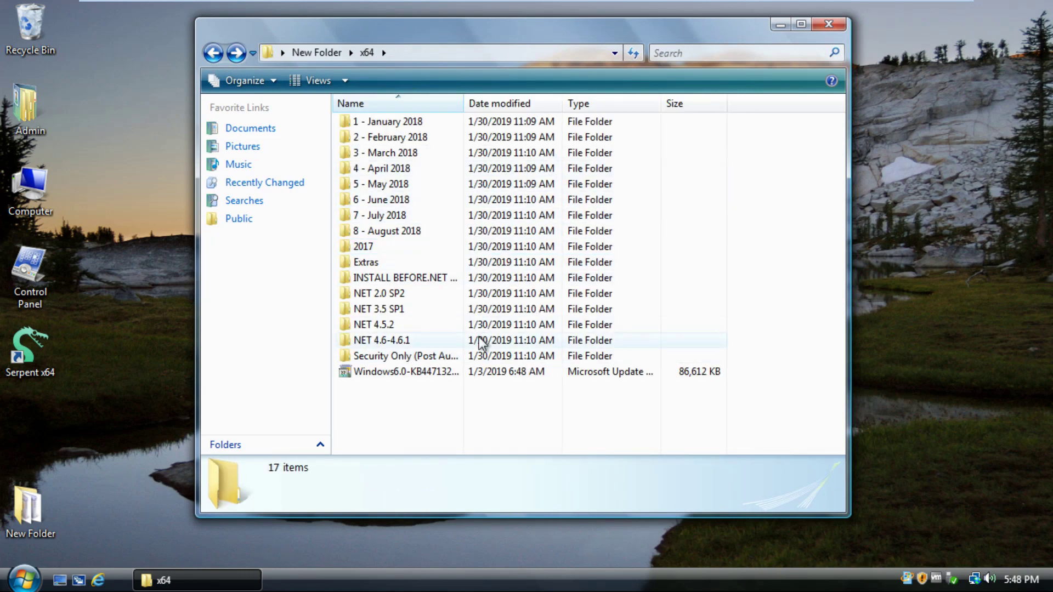
mouse_move(366, 263)
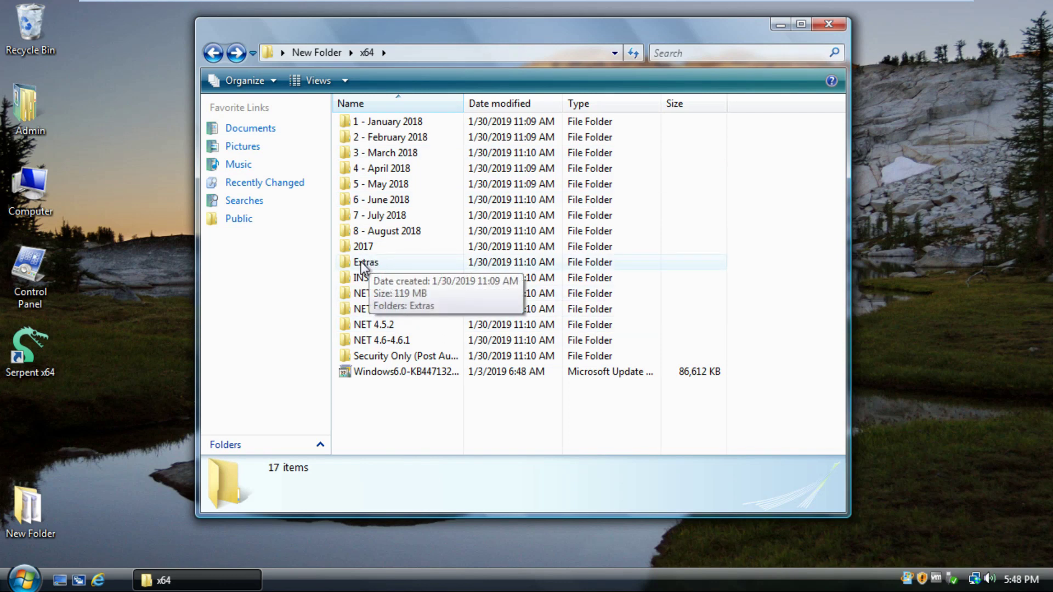
double_click(360, 264)
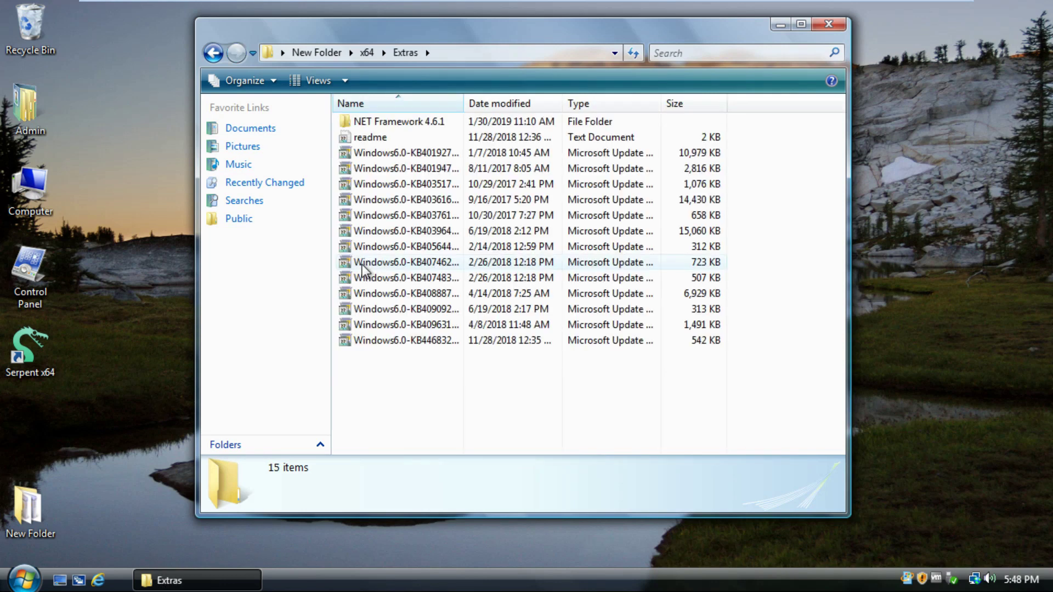
Widen the Name column and open the readme file to read the update descriptions, keeping the Extras file list accessible
drag(465, 103, 530, 107)
double_click(410, 139)
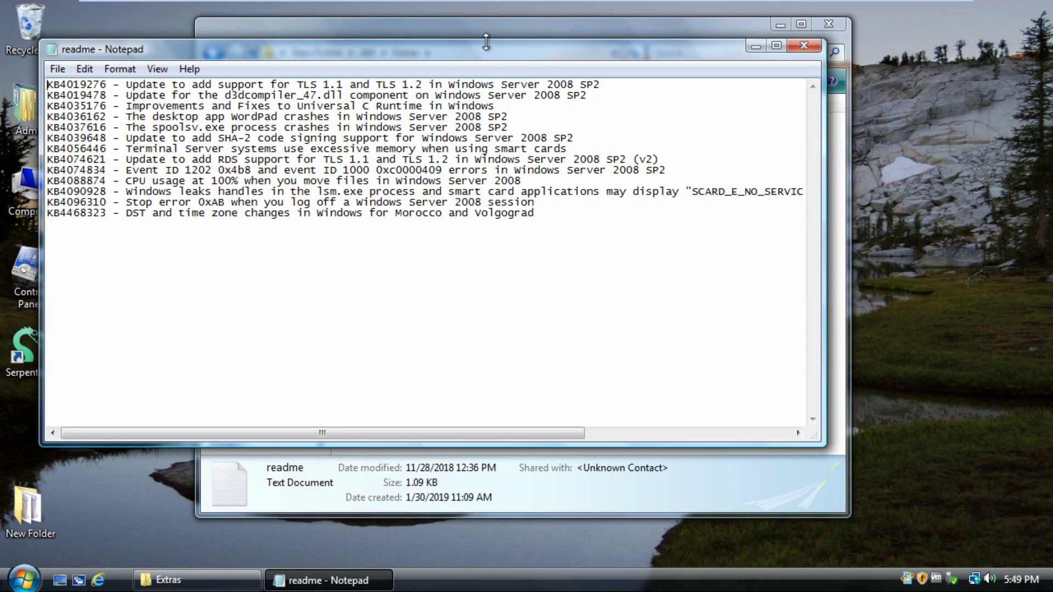
drag(486, 54, 455, 222)
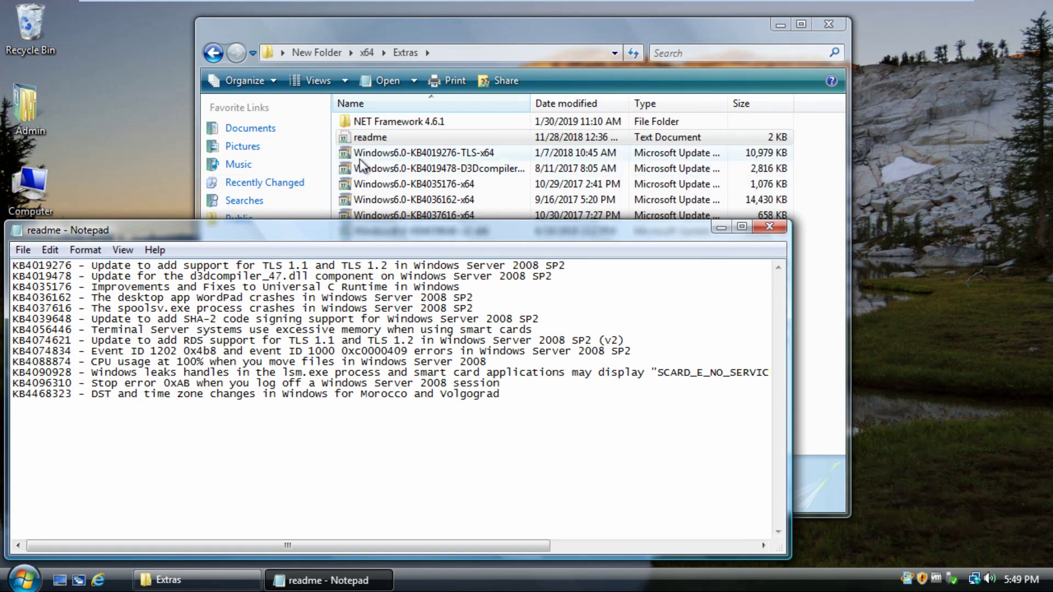
click(453, 28)
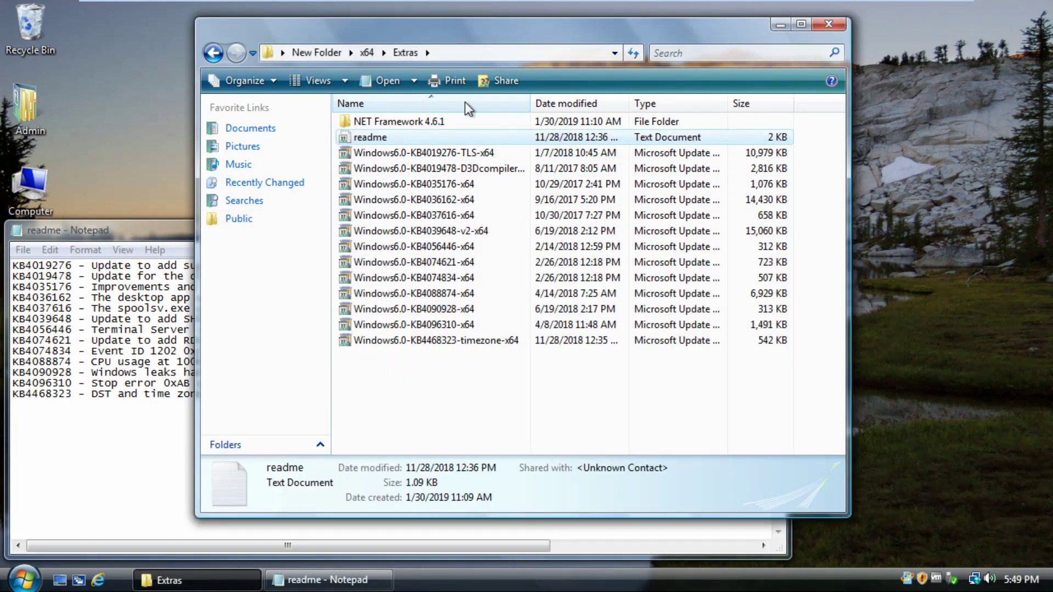
Try to install the Windows6.0-KB4019276-TLS-x64 update package from the Extras folder
double_click(465, 153)
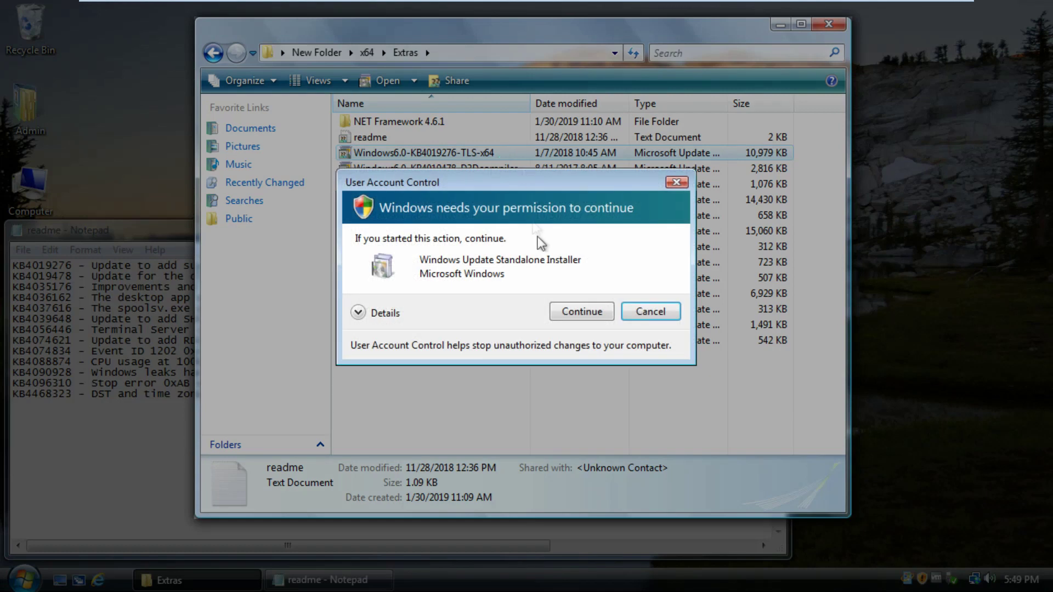
click(562, 312)
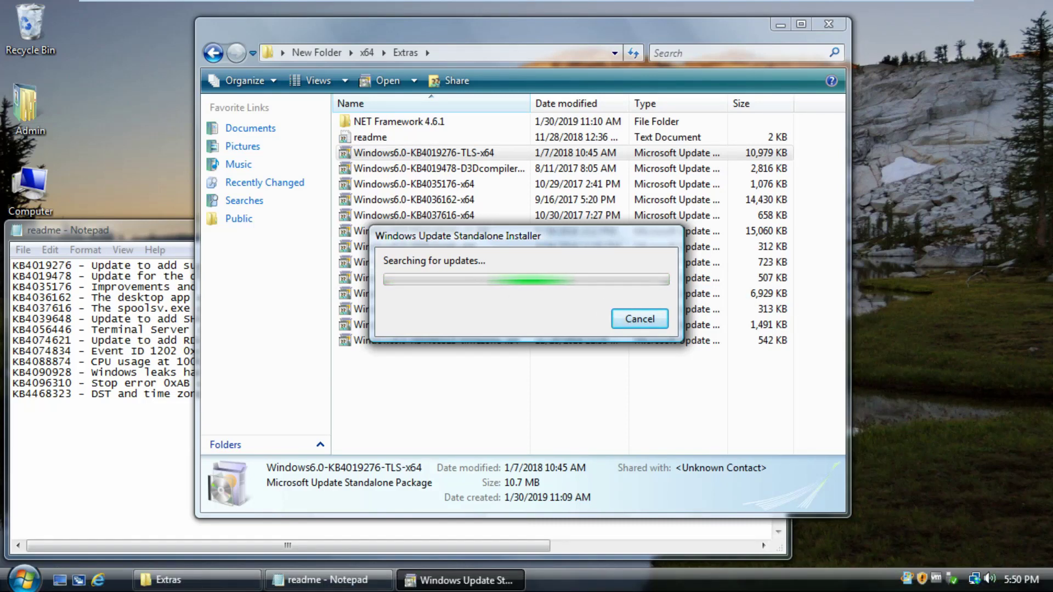
Open Task Manager with Always On Top turned off, and bring up the Services console maximized
key(ctrl+shift+Escape)
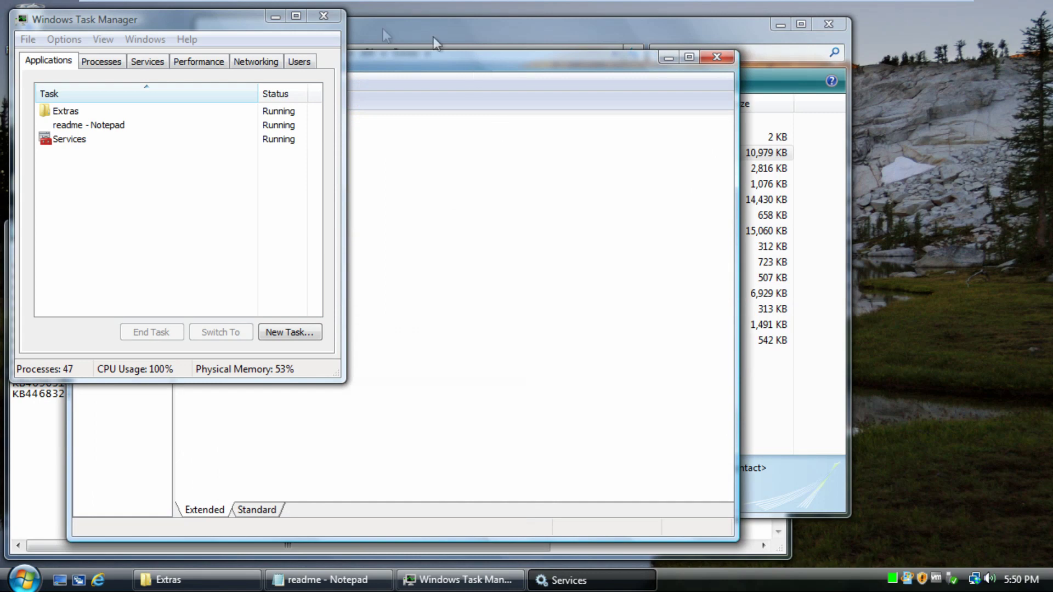
click(67, 41)
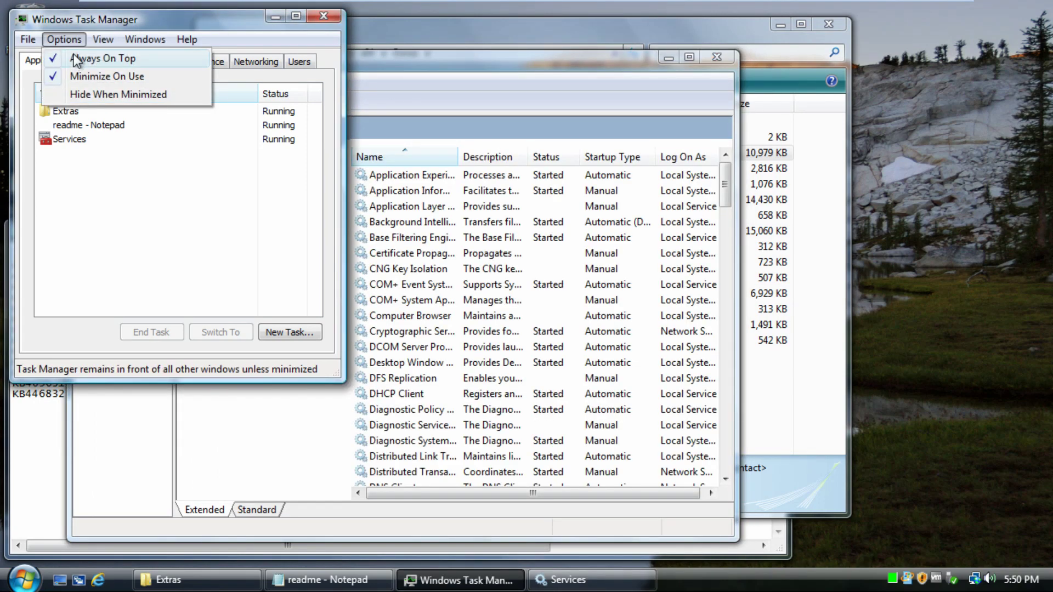
click(74, 53)
drag(477, 66, 544, 64)
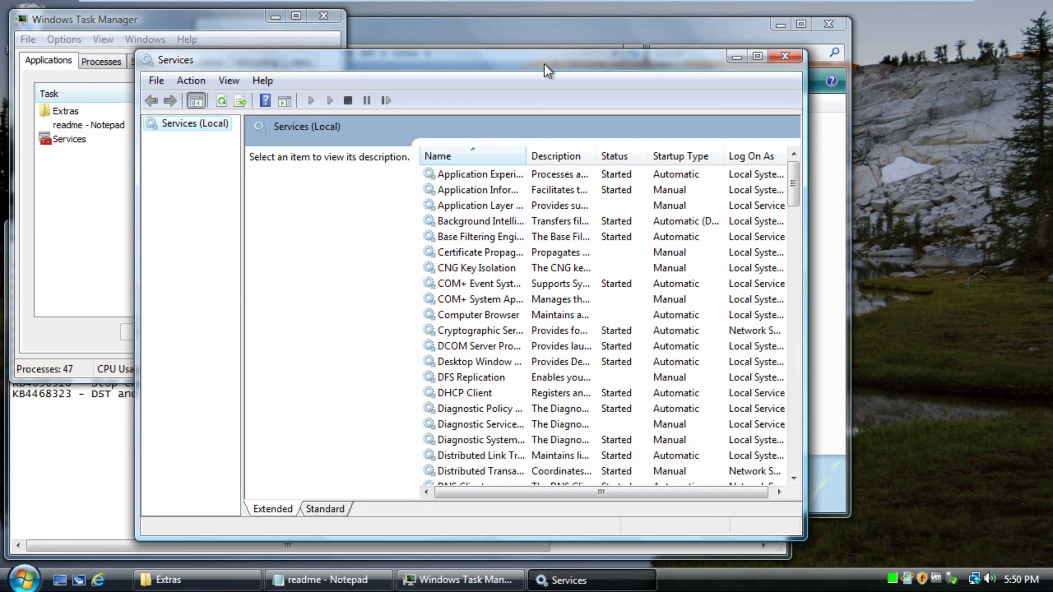
double_click(524, 61)
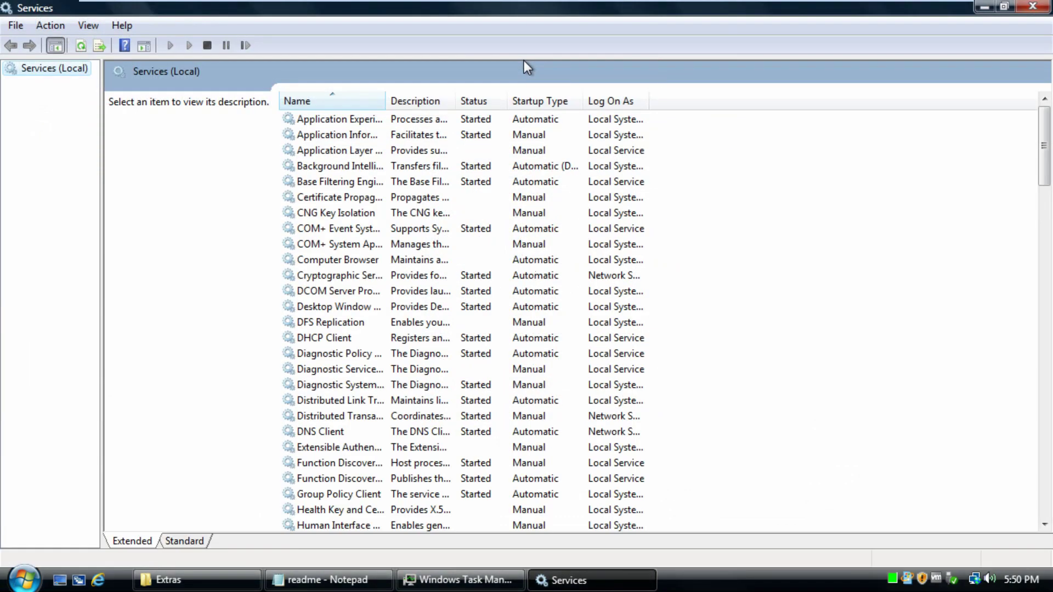
Search the Start menu for services.msc to locate the Services console entry, and dismiss the search
click(12, 579)
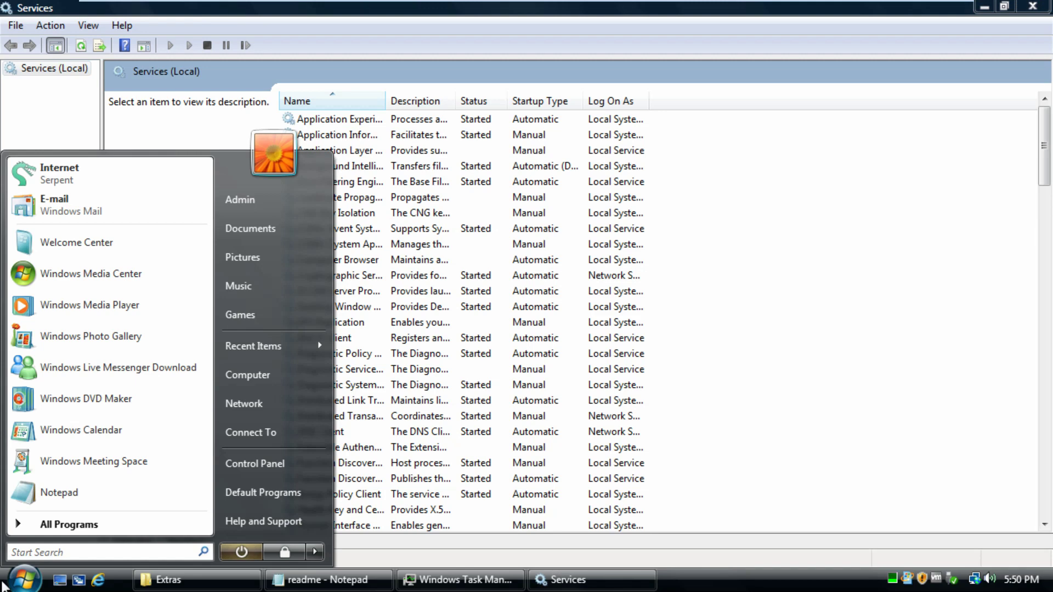
text(se)
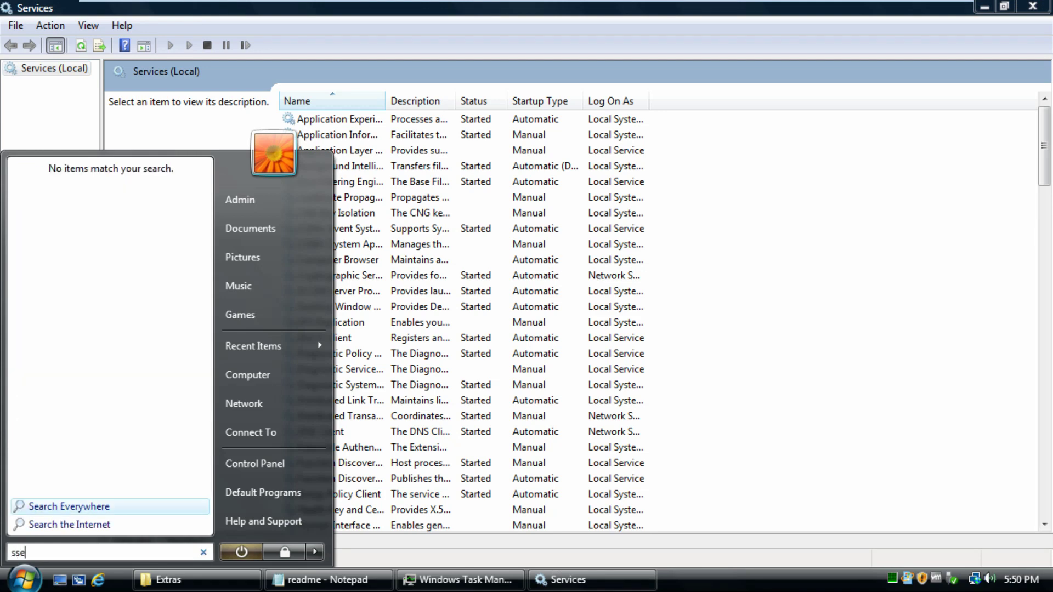
text(rvices.msc)
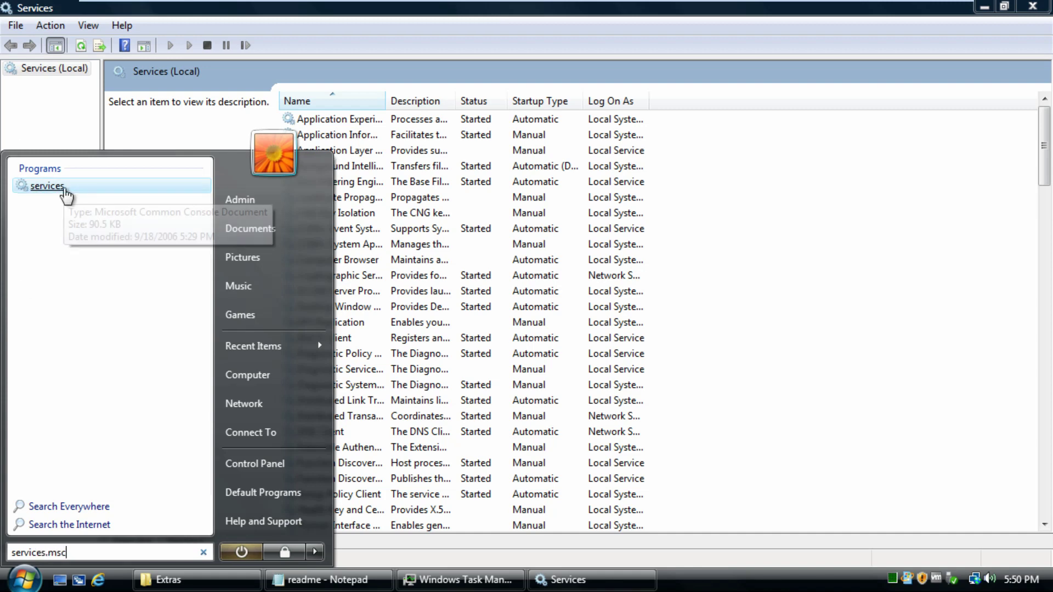
click(715, 209)
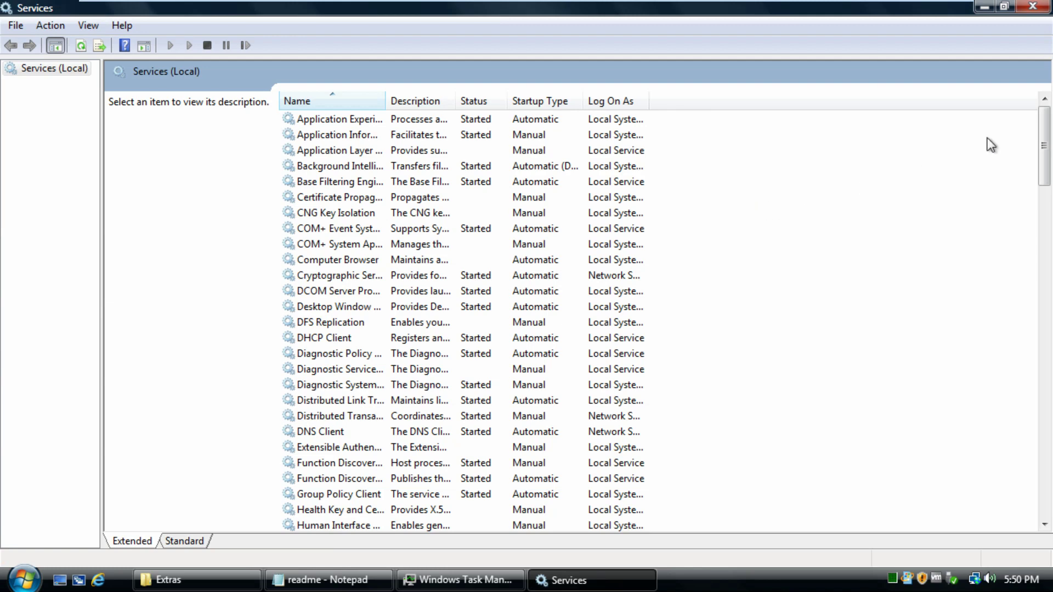
Stop the Windows Update service and start it again, minimizing the Services console when done
drag(1045, 151, 1003, 488)
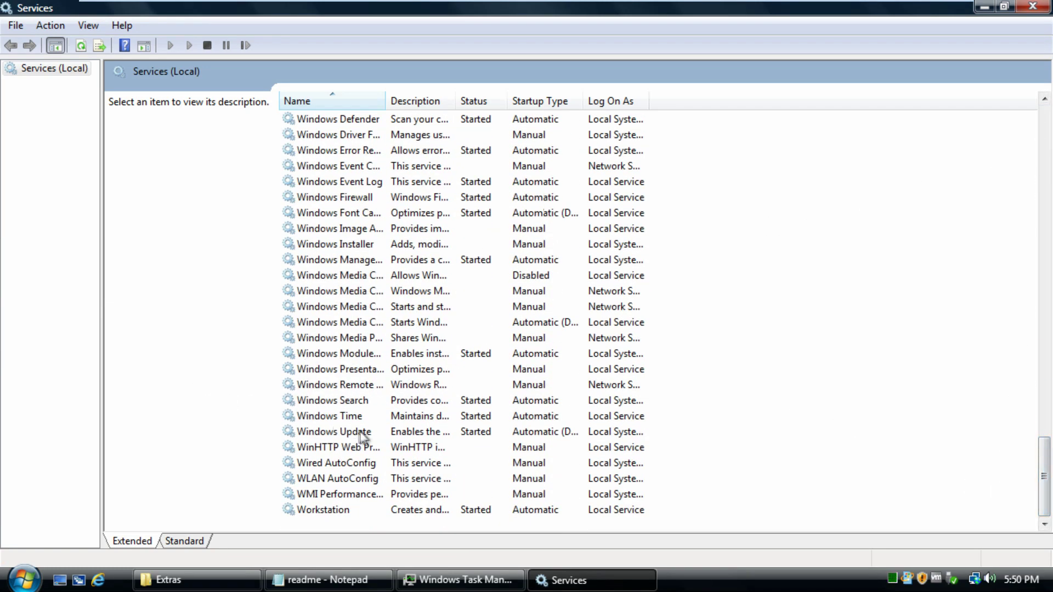
right_click(295, 432)
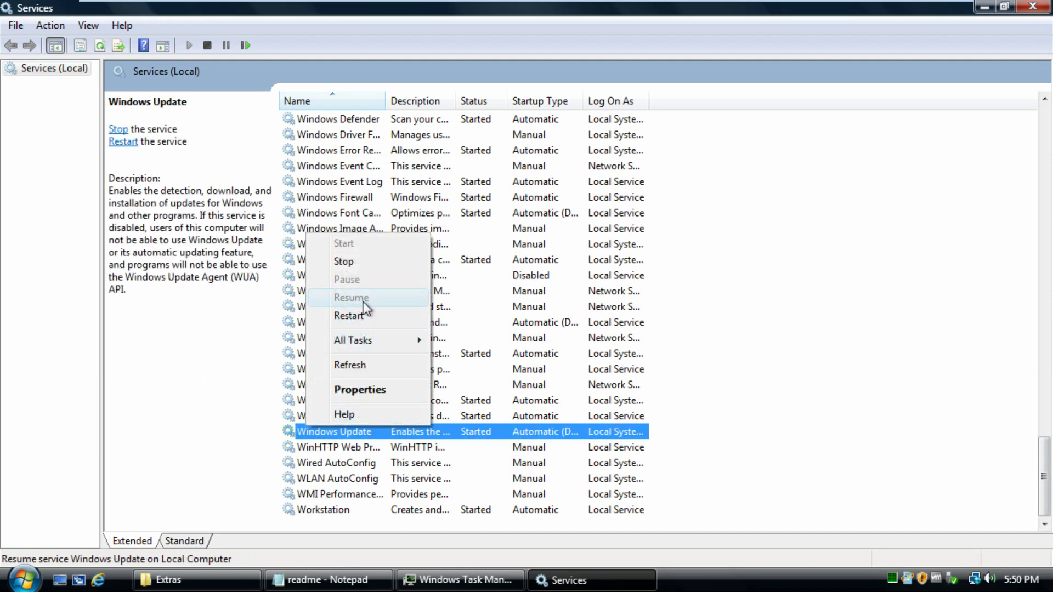
click(359, 266)
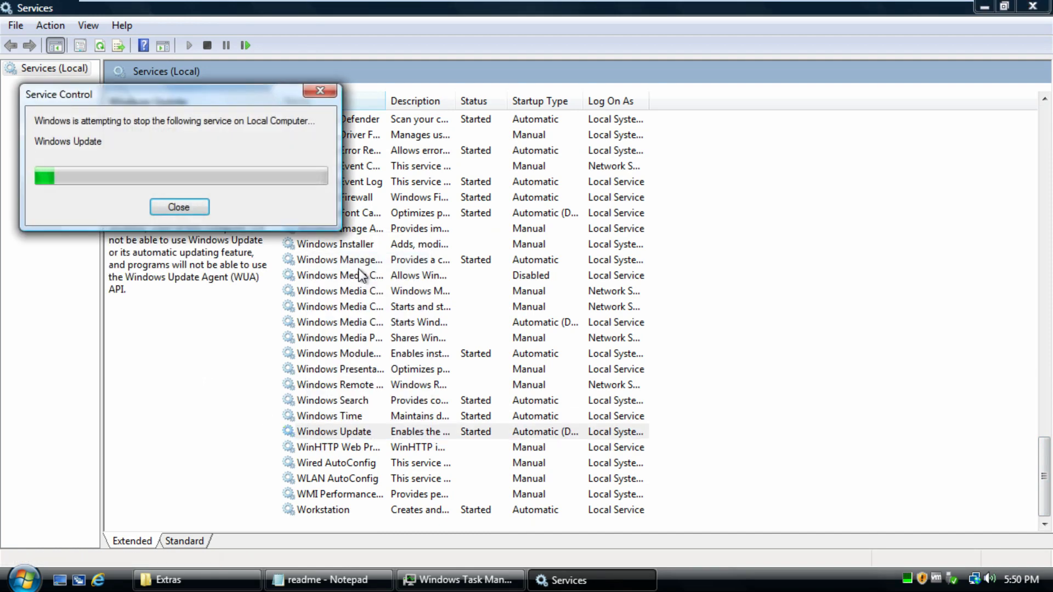
right_click(353, 433)
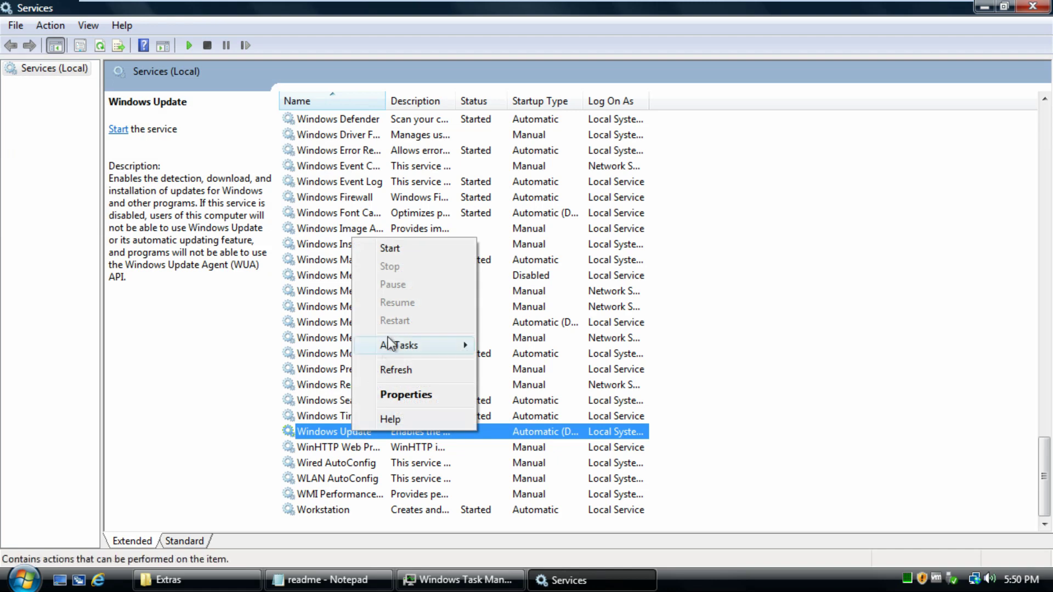
click(393, 251)
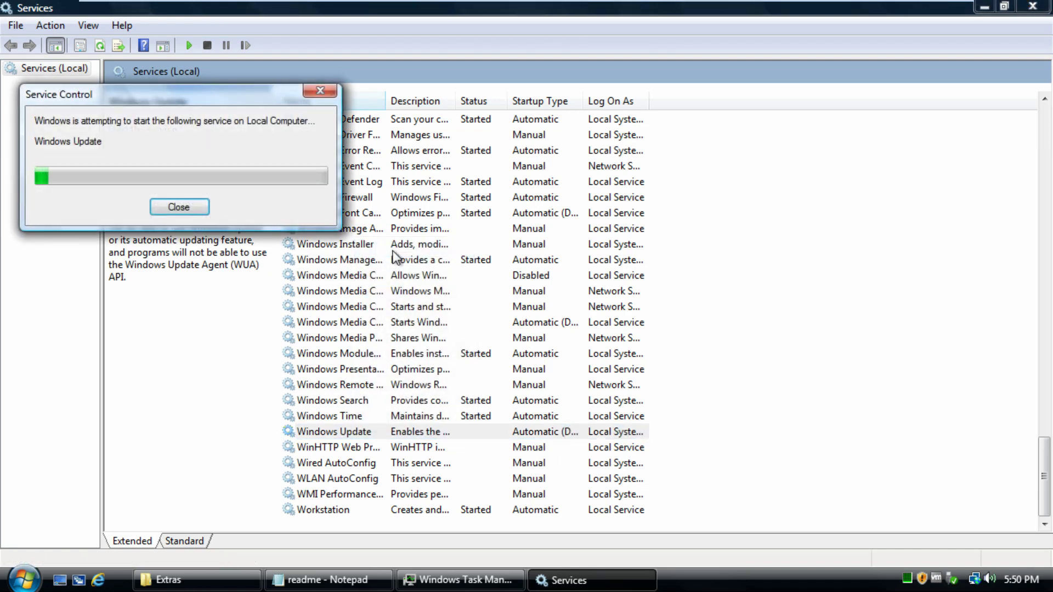
click(548, 579)
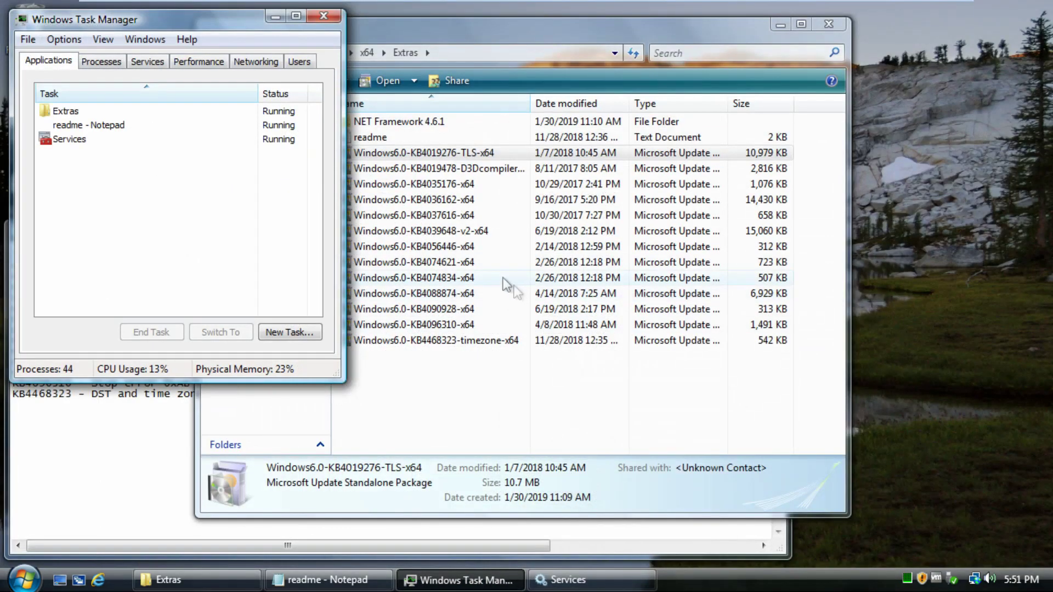
Start installing the Windows6.0-KB4019276-TLS-x64 package again, approving update KB4019276 and closing Task Manager
double_click(445, 151)
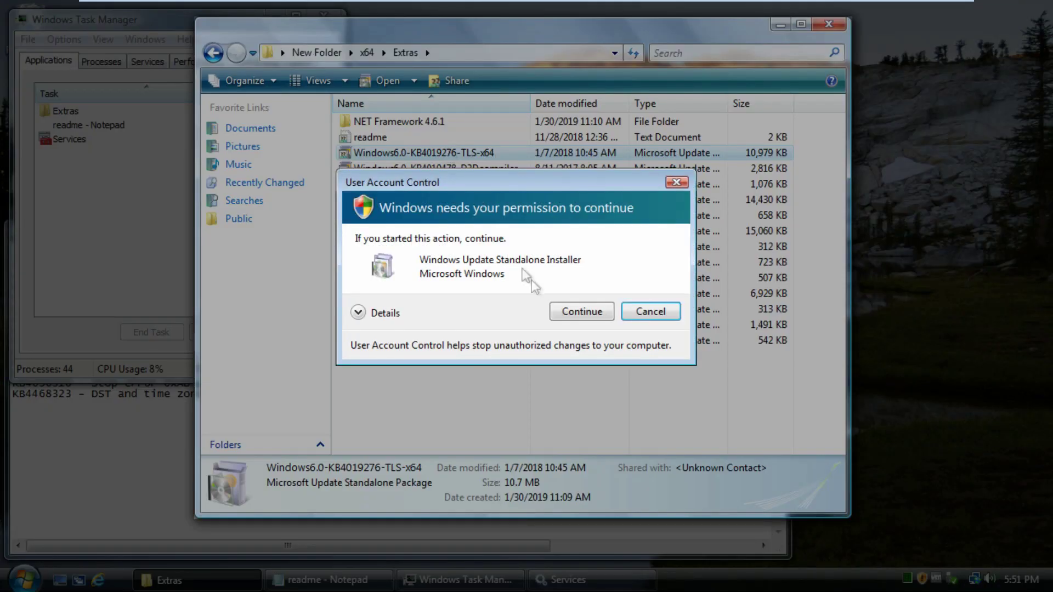
click(571, 312)
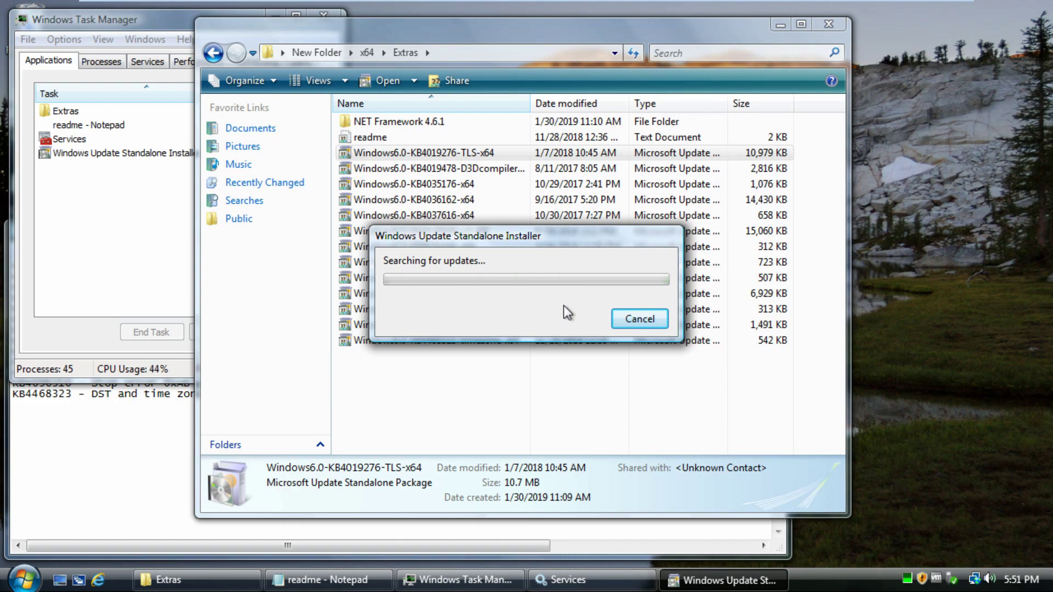
drag(475, 243, 487, 274)
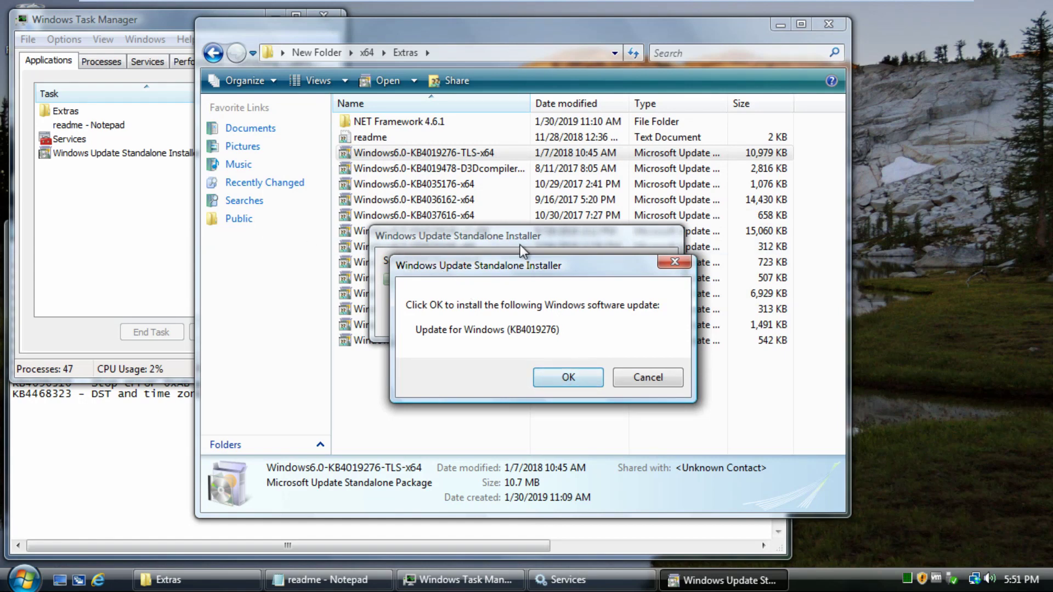
click(264, 22)
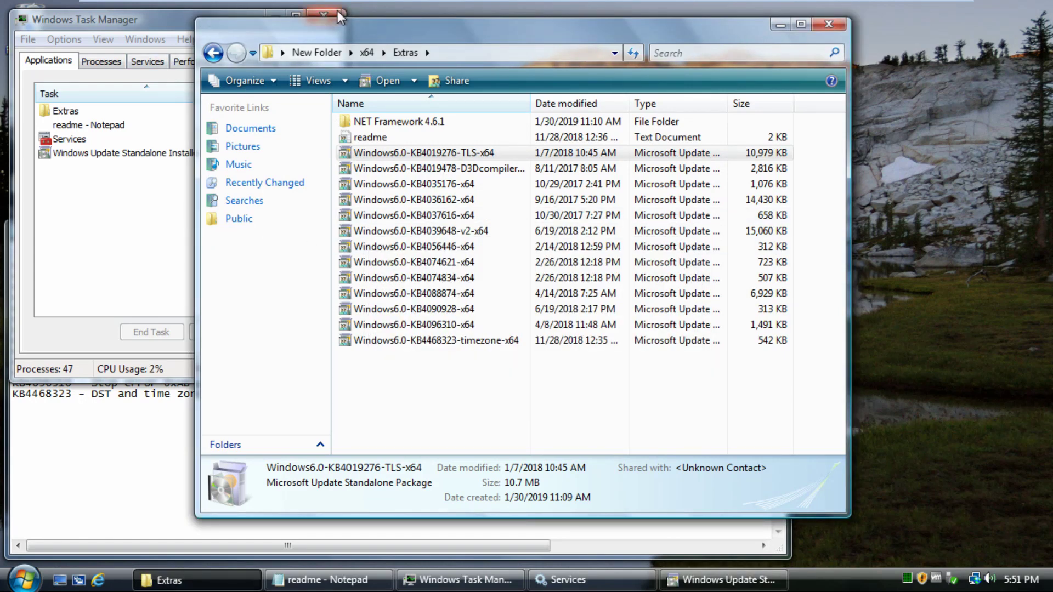
click(337, 13)
click(592, 580)
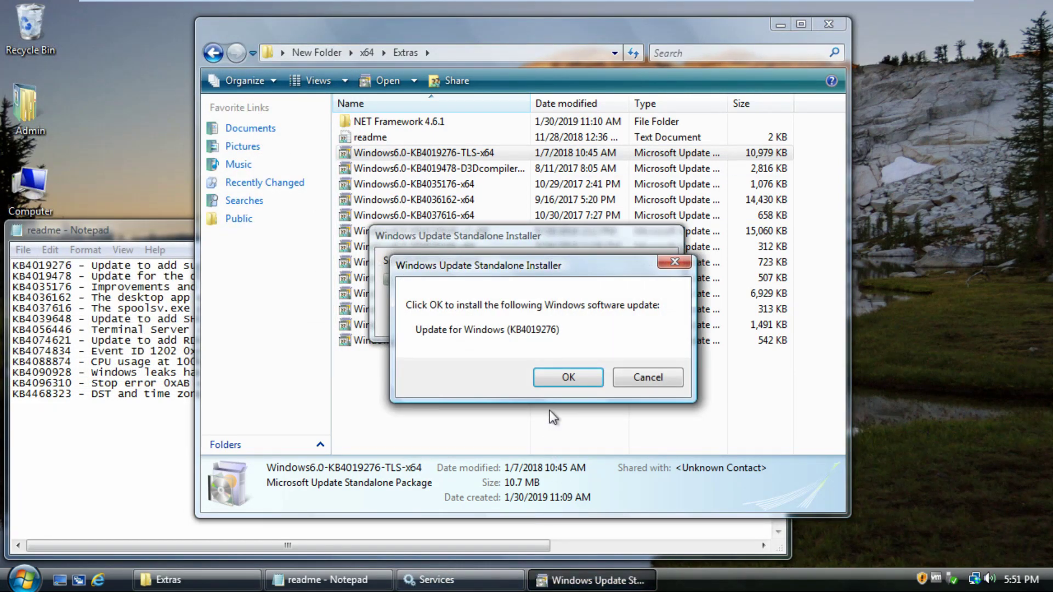
click(560, 381)
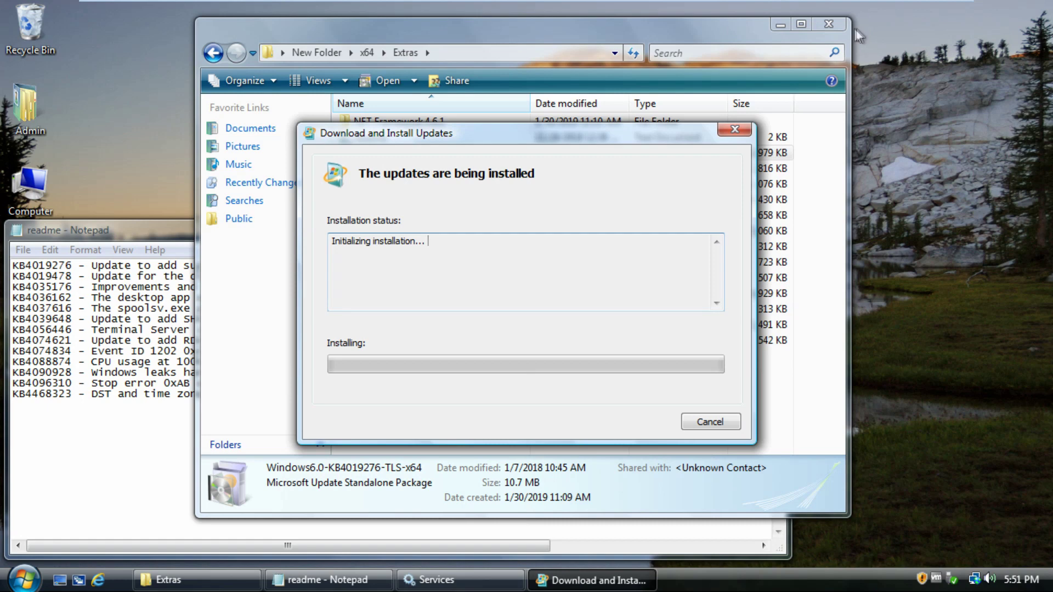
drag(702, 34, 725, 37)
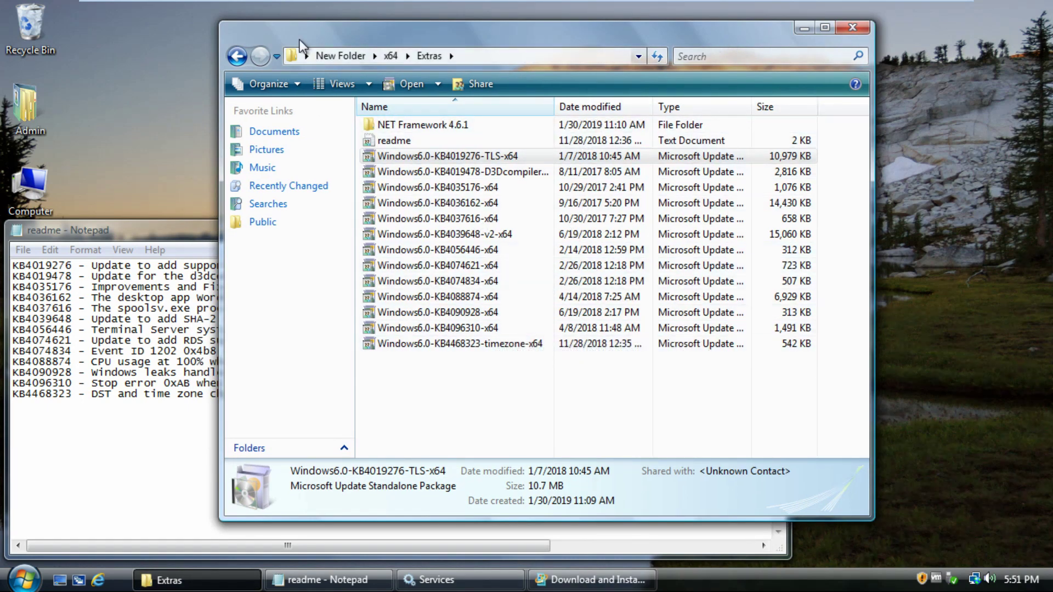
Close the update package folder and the readme, and move the update installer window to the right on the desktop
click(236, 56)
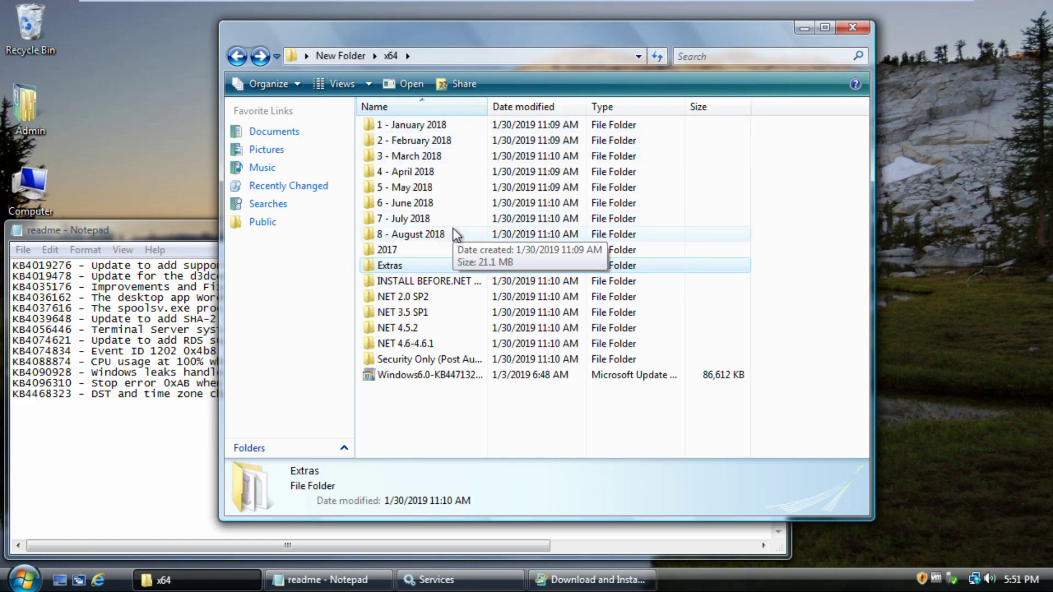
click(853, 31)
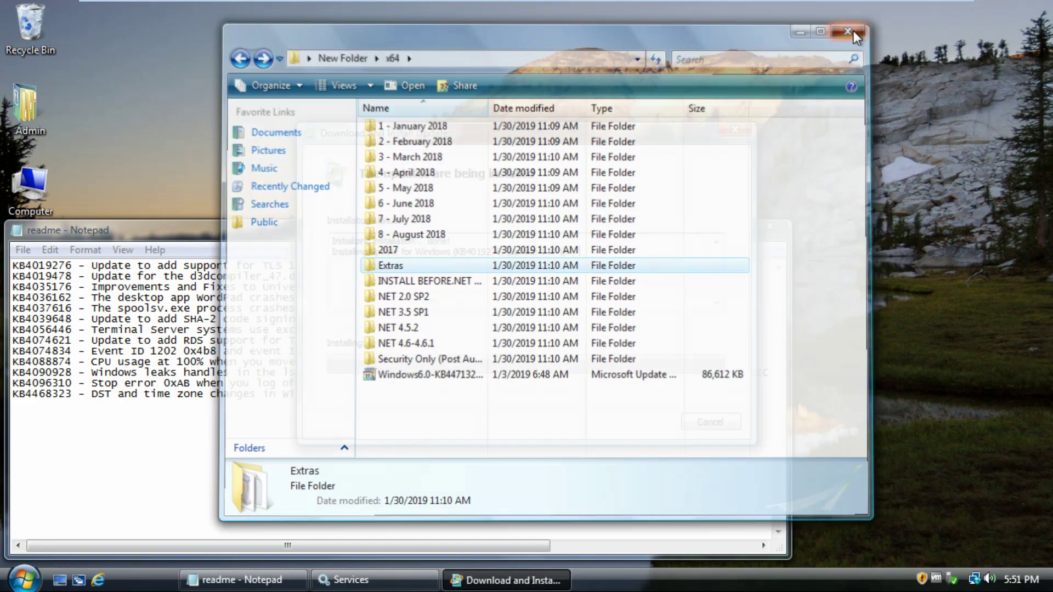
click(237, 221)
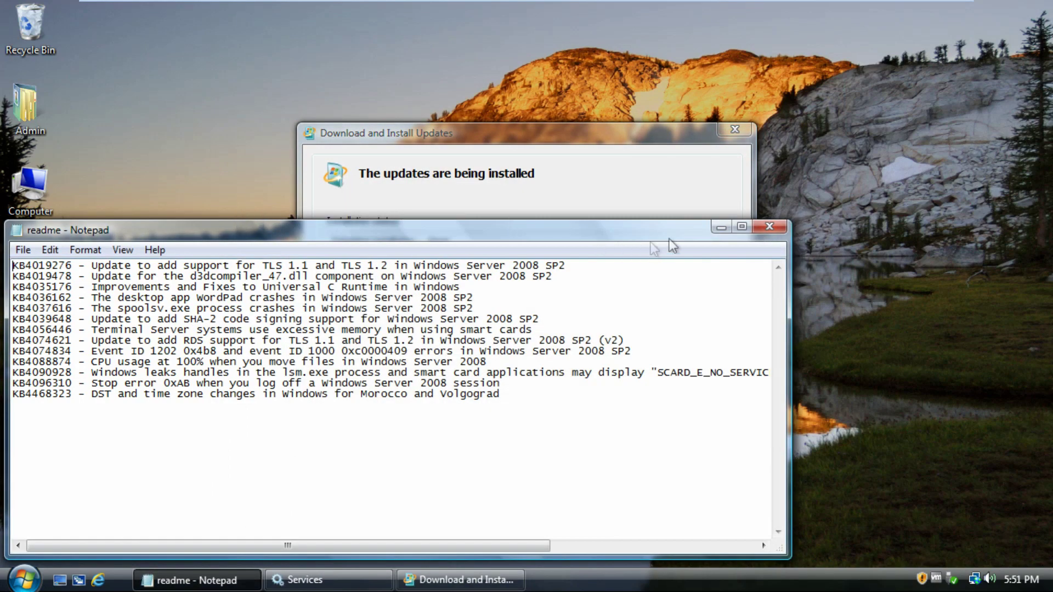
click(769, 226)
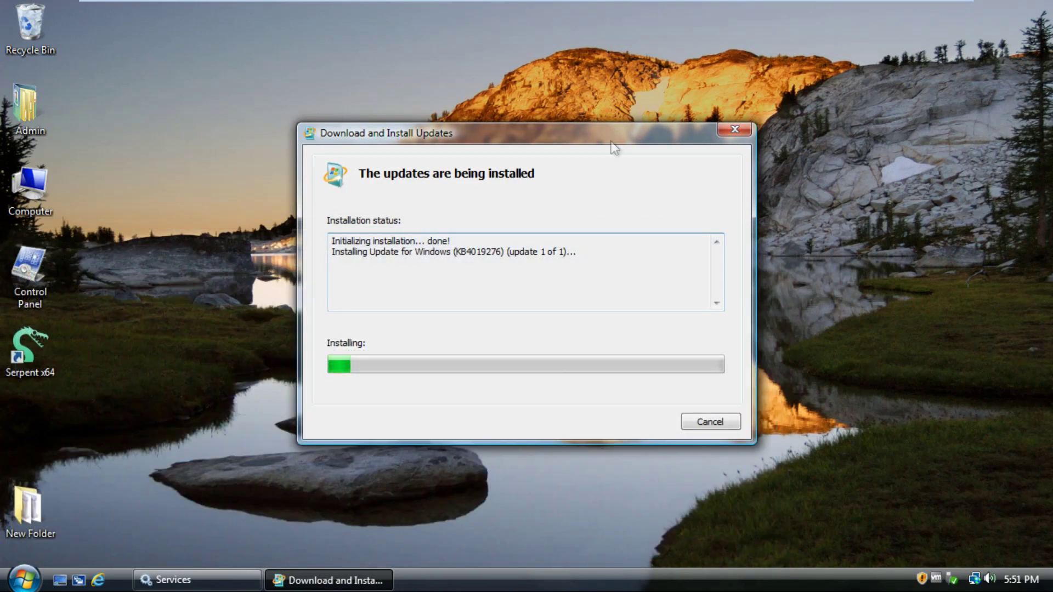
drag(612, 143, 725, 171)
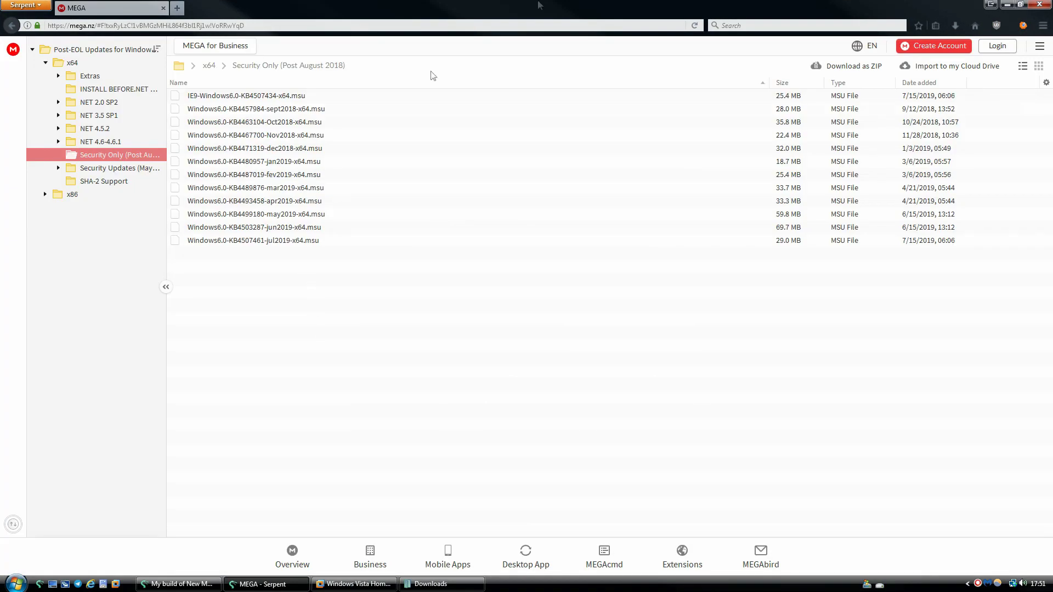
Restore the Serpent browser to a smaller window and examine the x64 Security Only (Post August 2018) updates on MEGA
double_click(574, 4)
drag(489, 14, 630, 75)
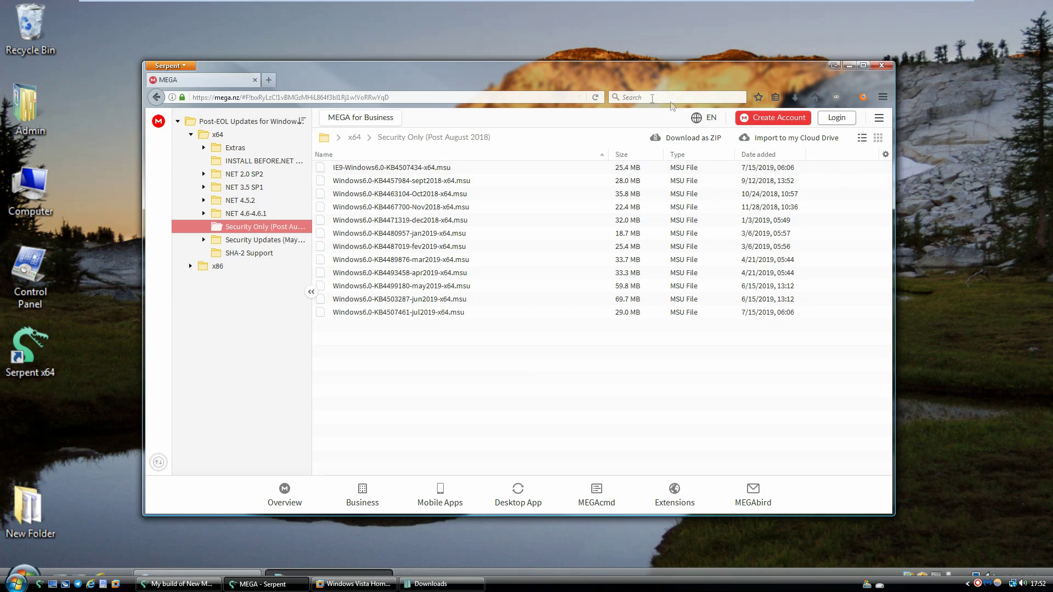
drag(611, 80, 623, 68)
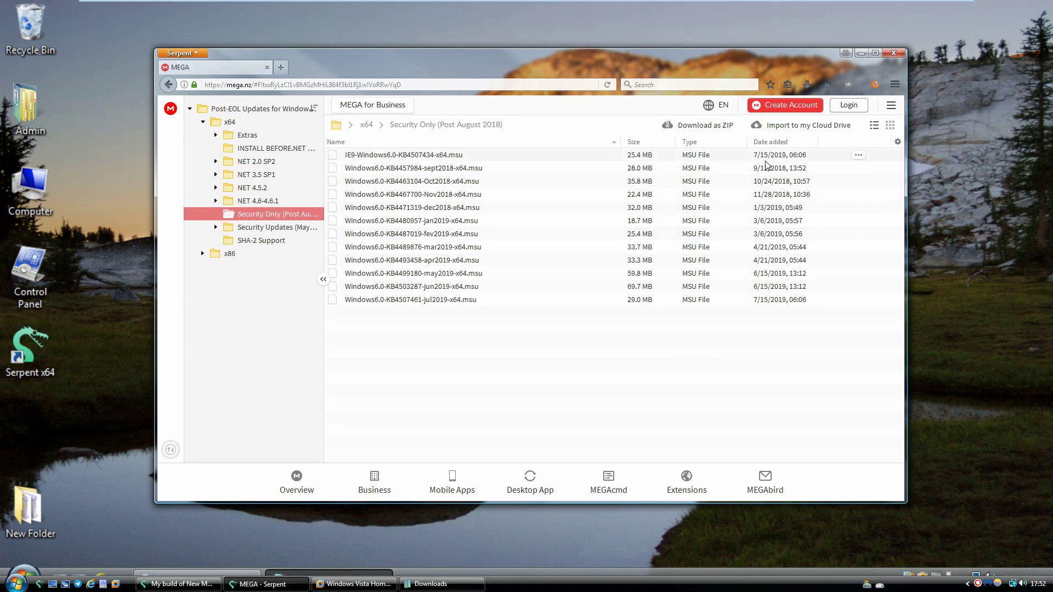
click(420, 159)
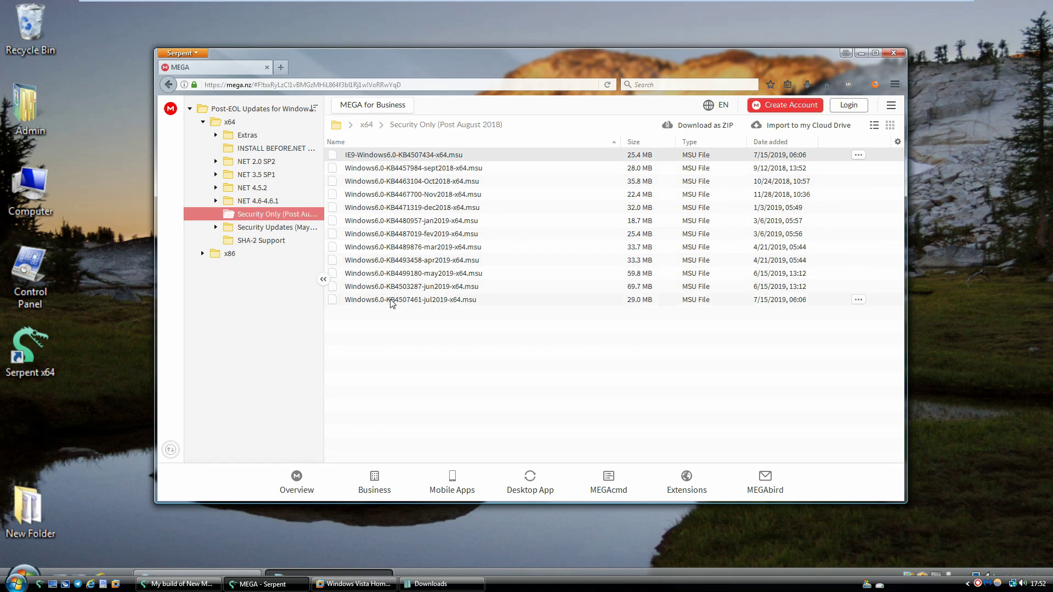
click(391, 320)
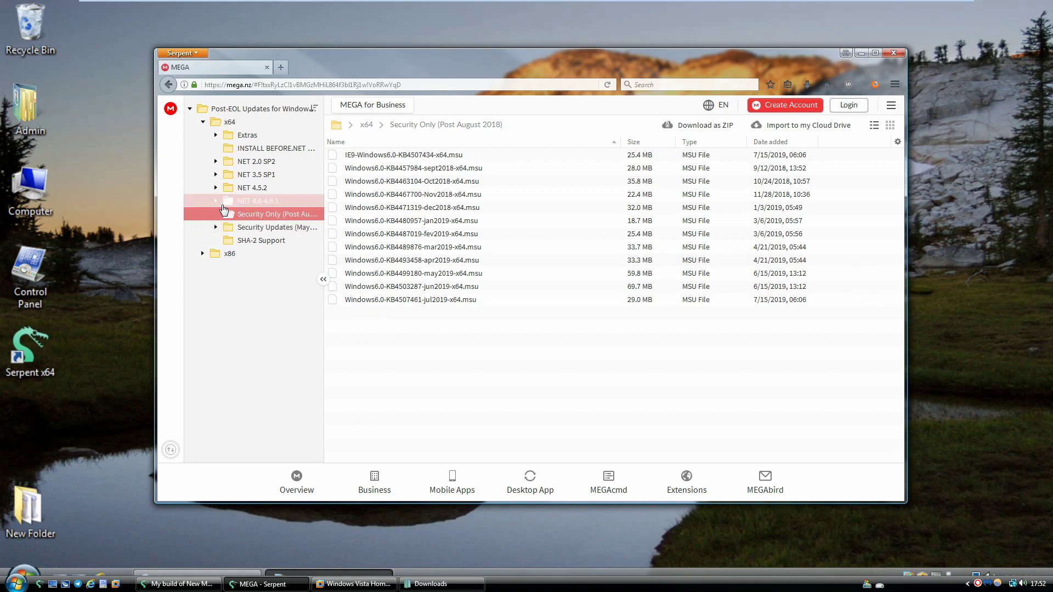
View the contents of the NET 4.6-4.6.1 folder on MEGA, and close the browser
click(262, 202)
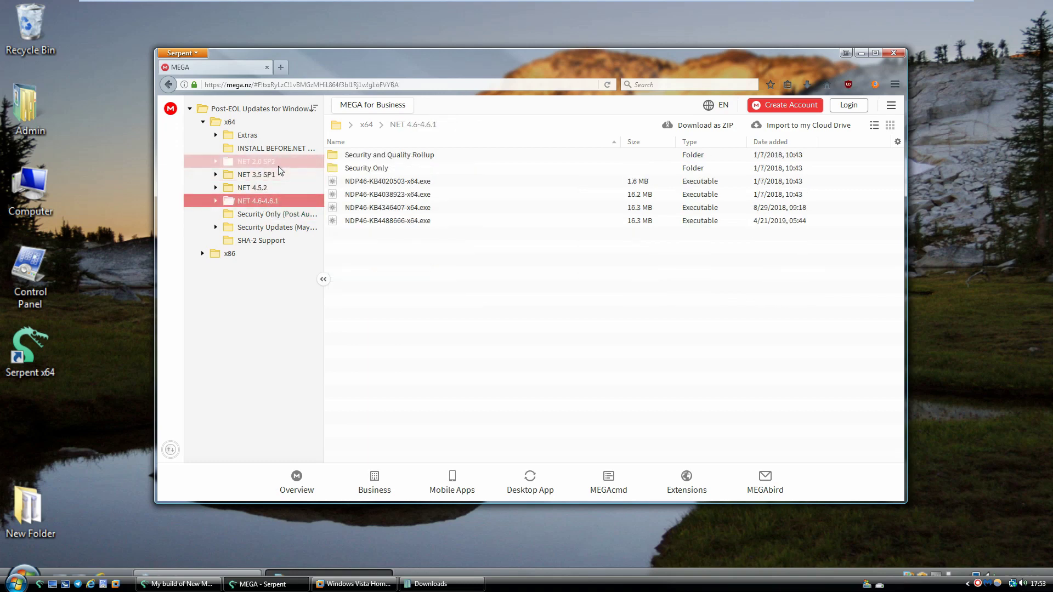
right_click(270, 203)
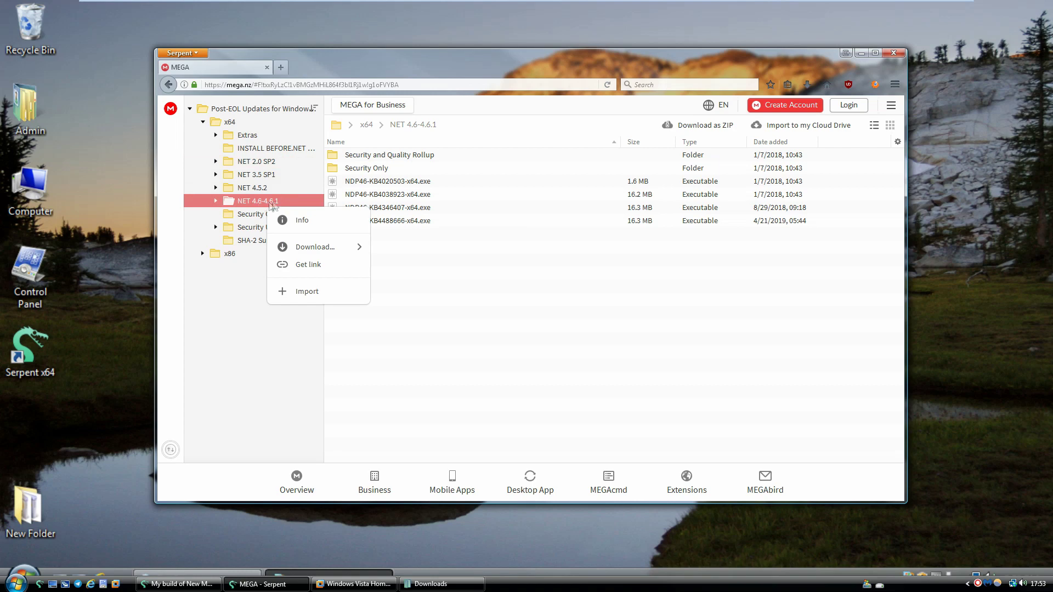
click(503, 291)
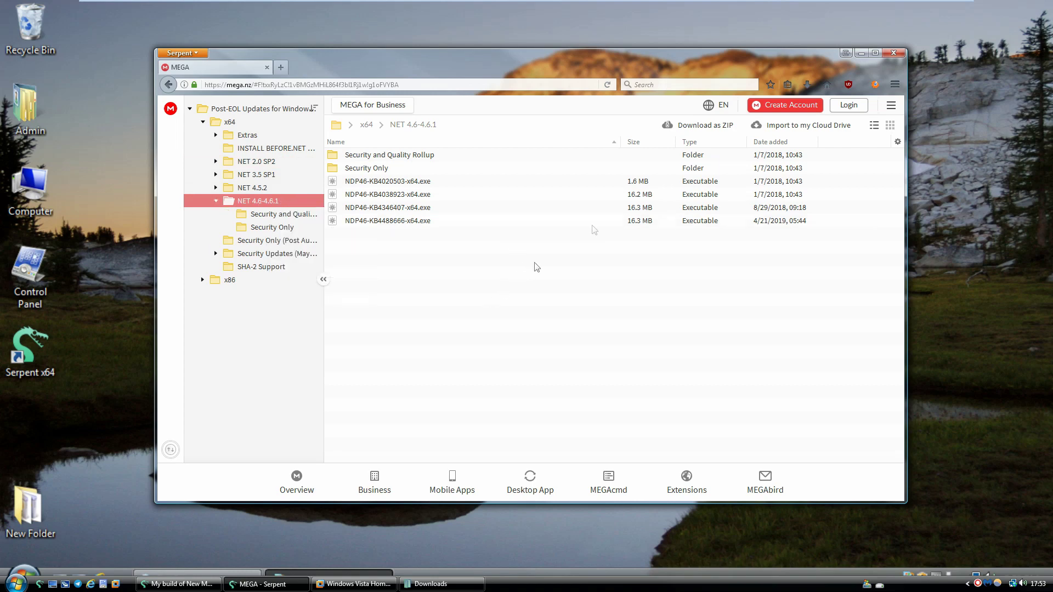
click(893, 53)
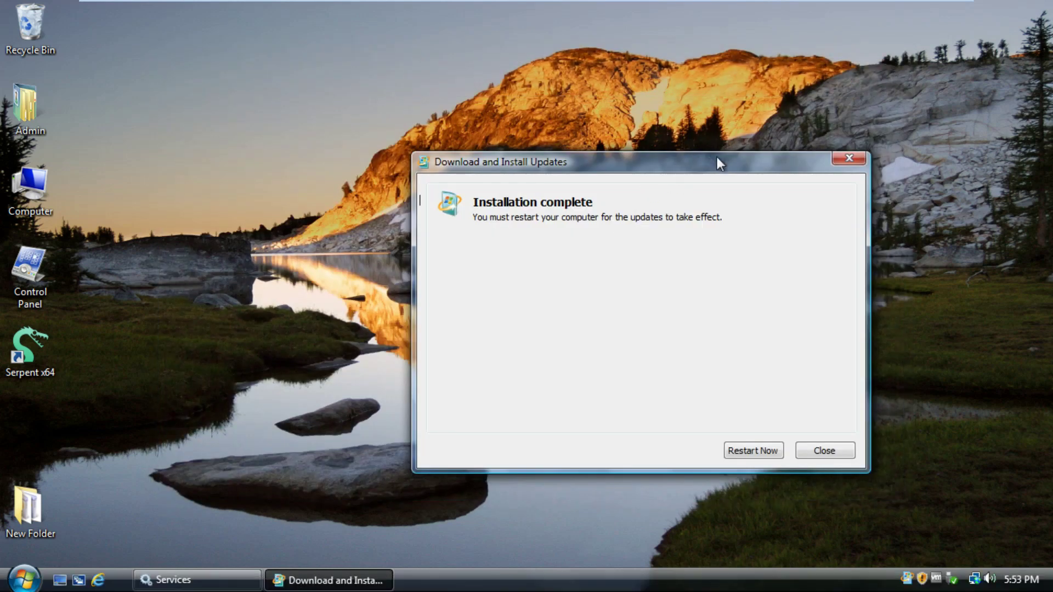
Restart the computer from the update installer so that KB4019276 takes effect
drag(711, 165, 607, 133)
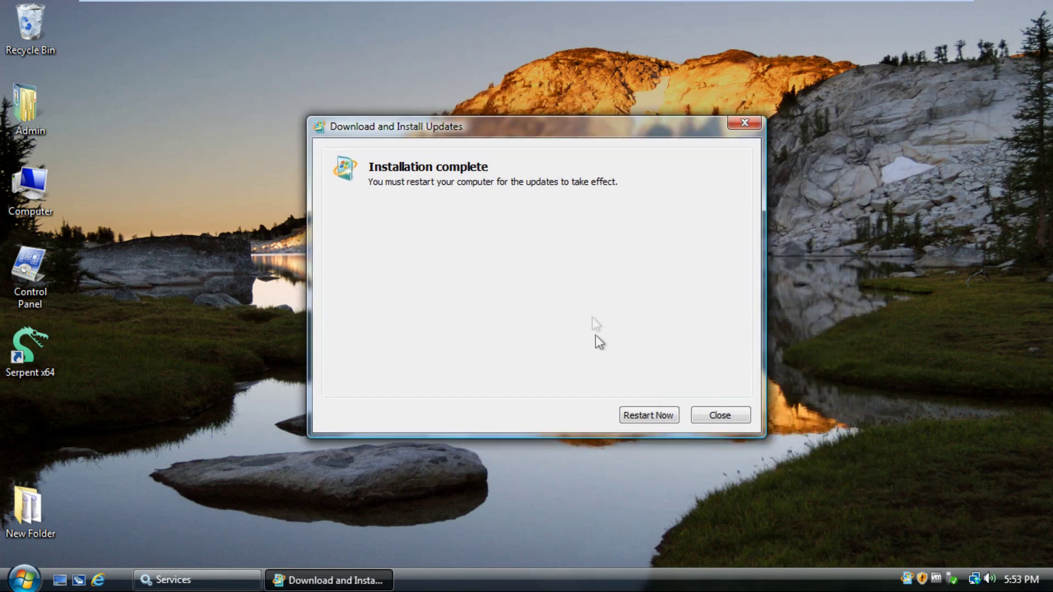
click(644, 410)
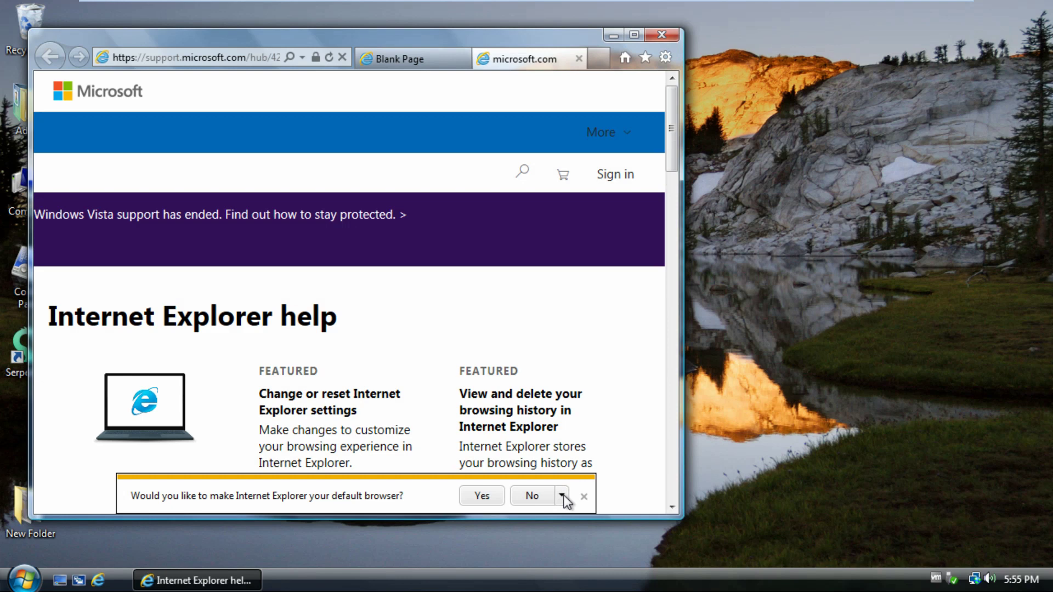
Dismiss Internet Explorer's default browser question with Don't ask again, and close the Internet Explorer help tab
click(563, 495)
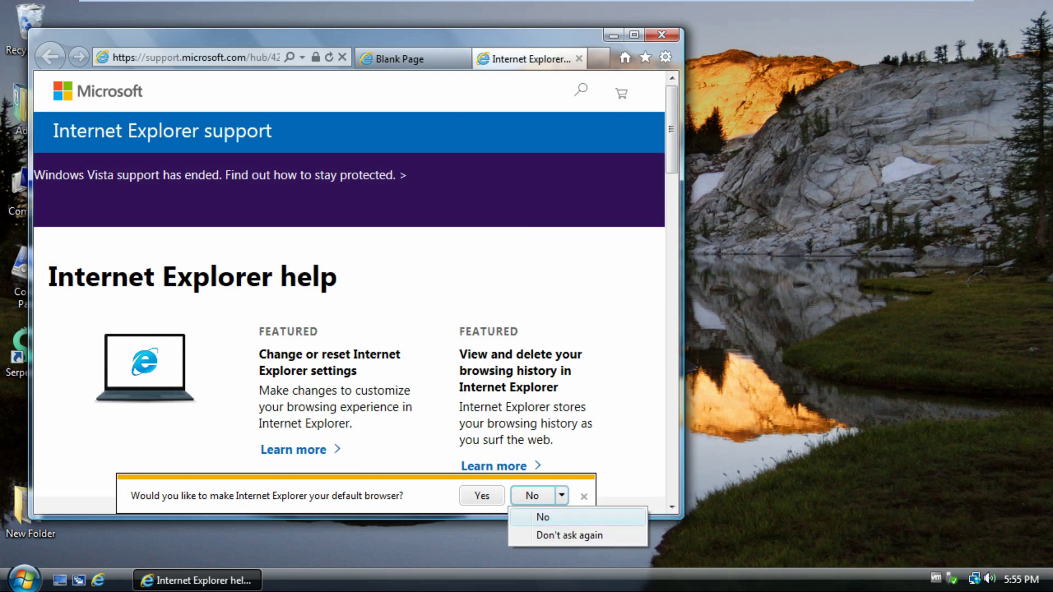
click(600, 536)
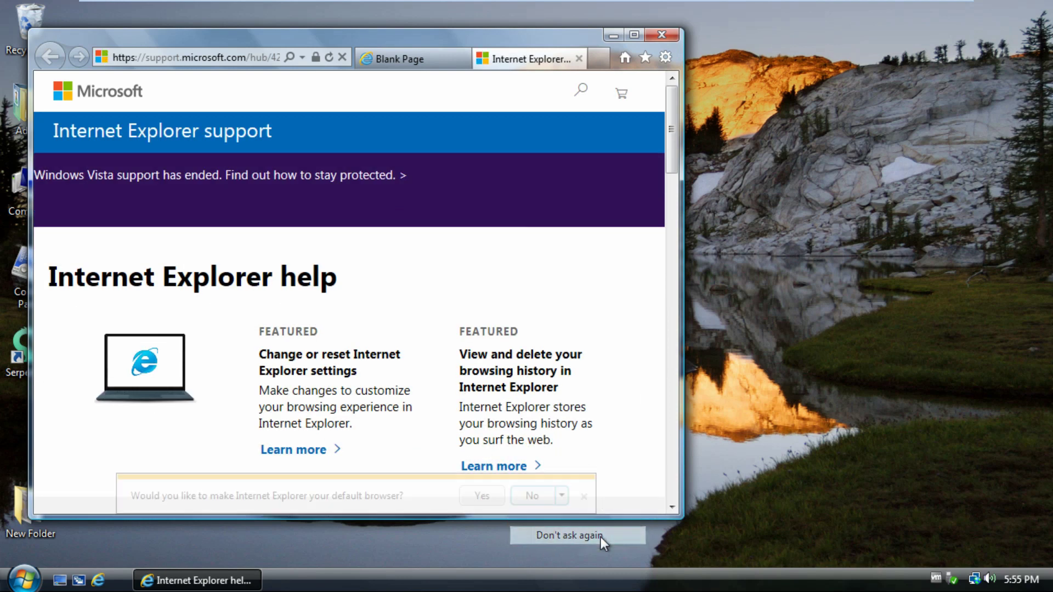
click(578, 58)
drag(576, 58, 621, 61)
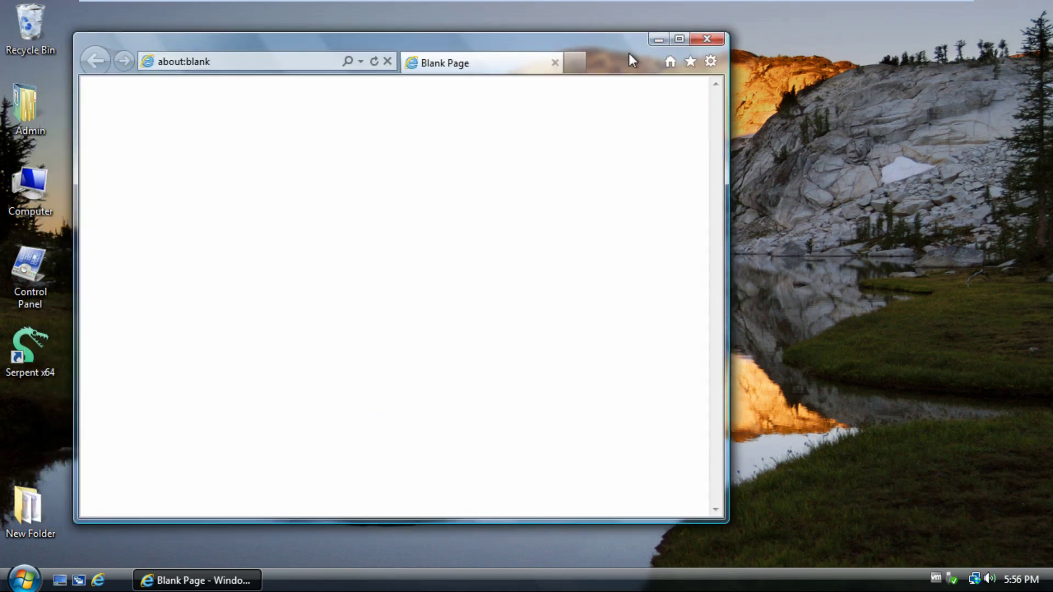
Check the SSL and TLS security entries in Internet Explorer's advanced Internet options, and close the dialog
click(711, 62)
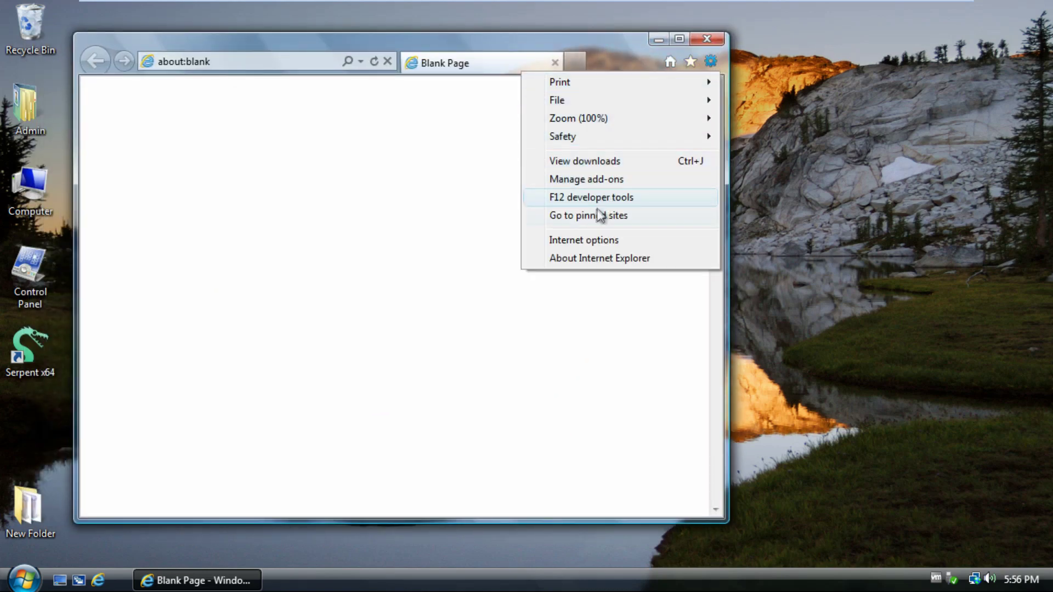
click(585, 239)
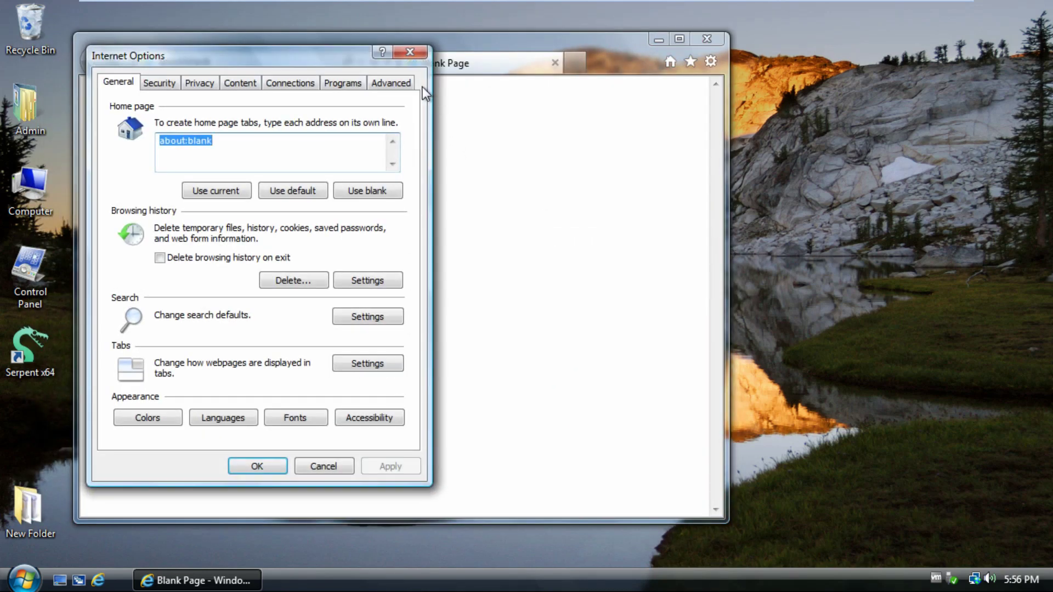
click(410, 83)
scroll(233, 216, down, 20)
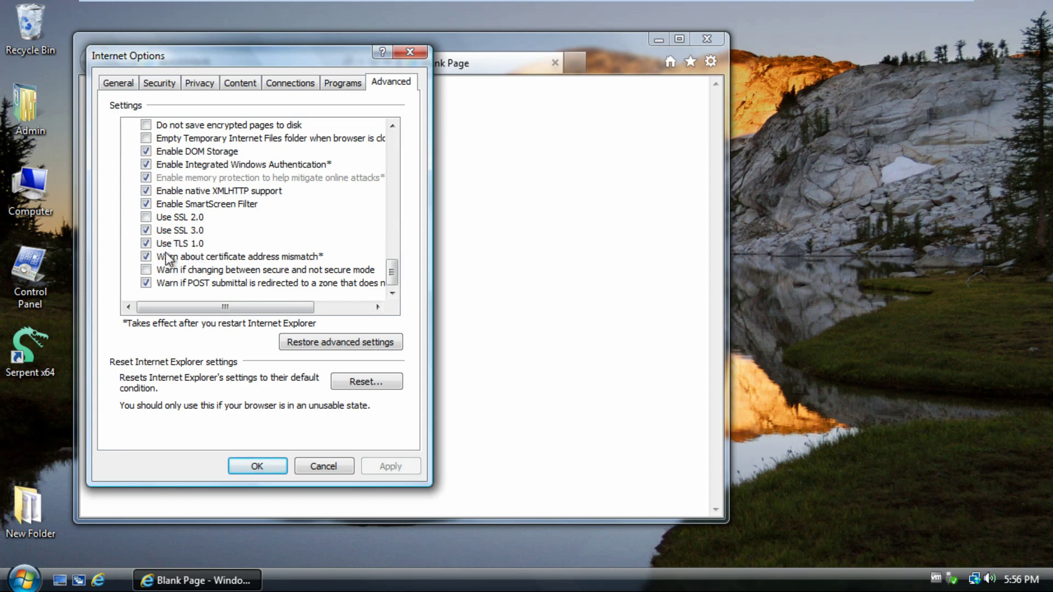
click(420, 42)
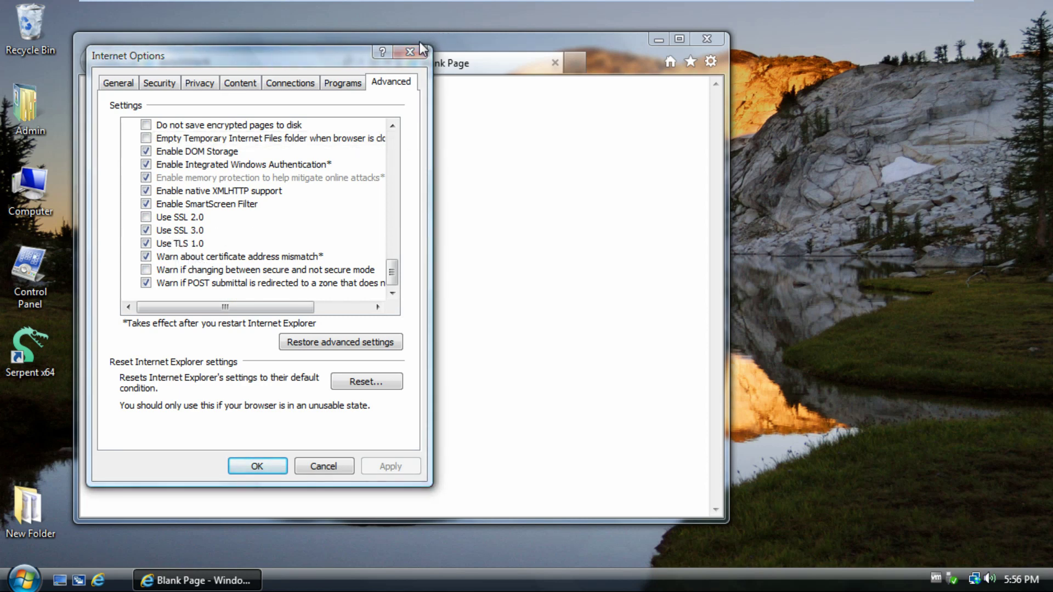
click(415, 48)
Load dell.com in Internet Explorer, review the page on supported browsers and TLS, and close the browser
click(266, 61)
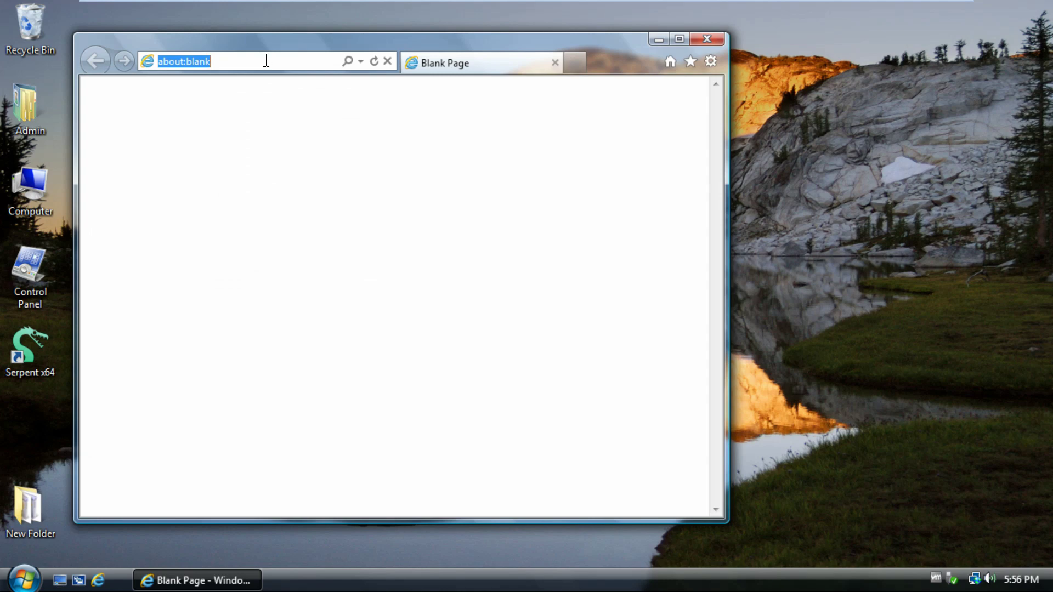
text(dell.com)
key(Return)
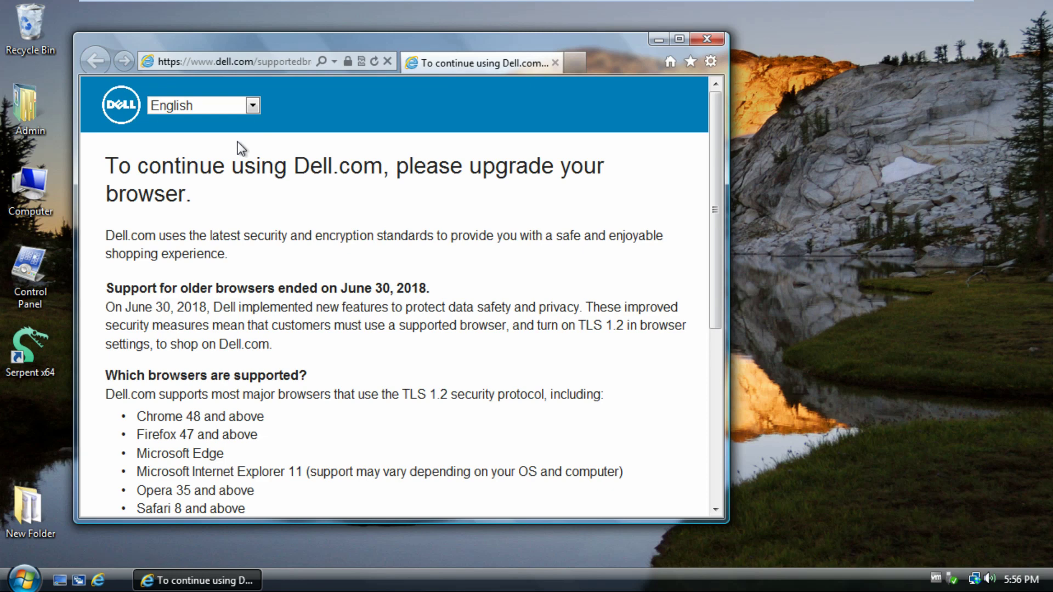
scroll(238, 144, down, 2)
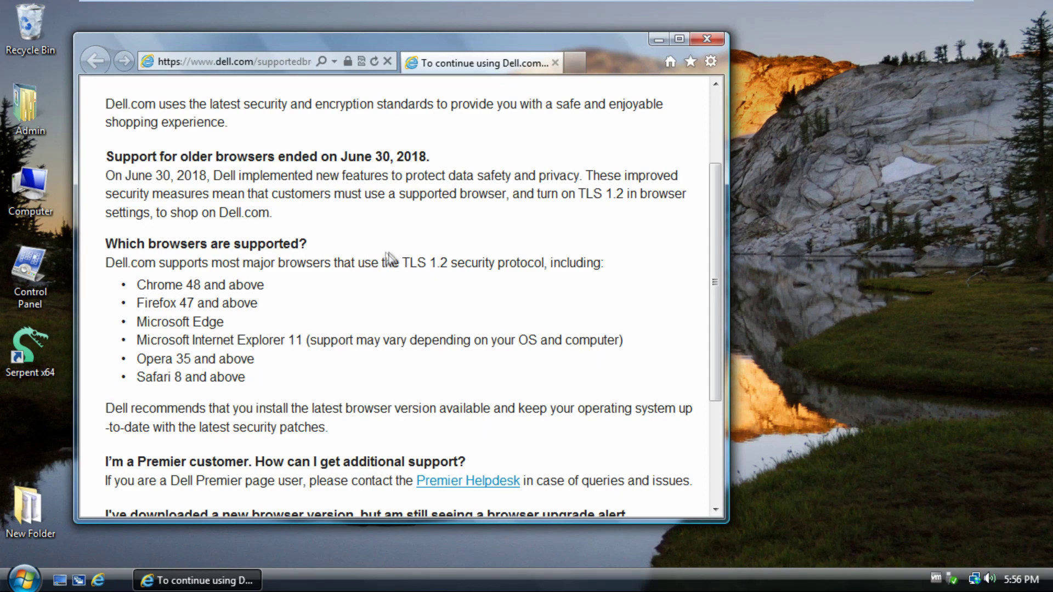
scroll(474, 267, up, 2)
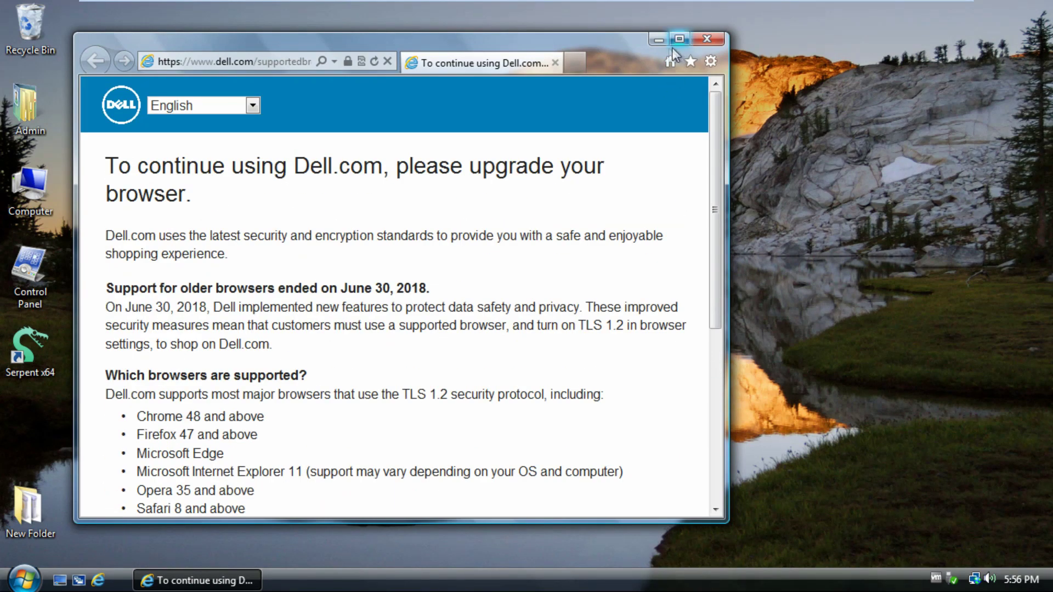
click(709, 39)
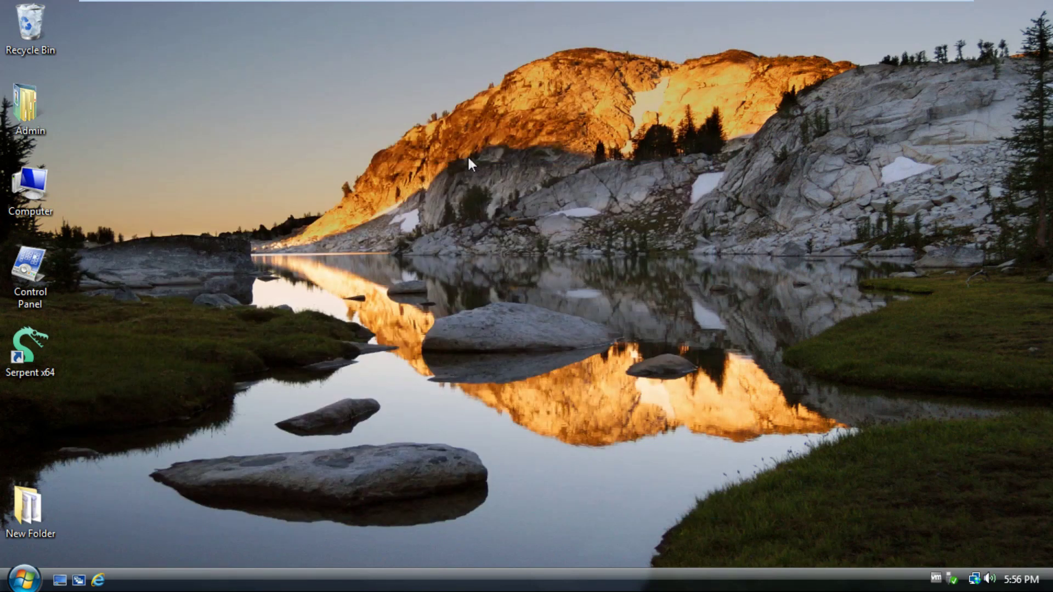
Launch regedit from the Start menu search, approving the User Account Control request
key(super)
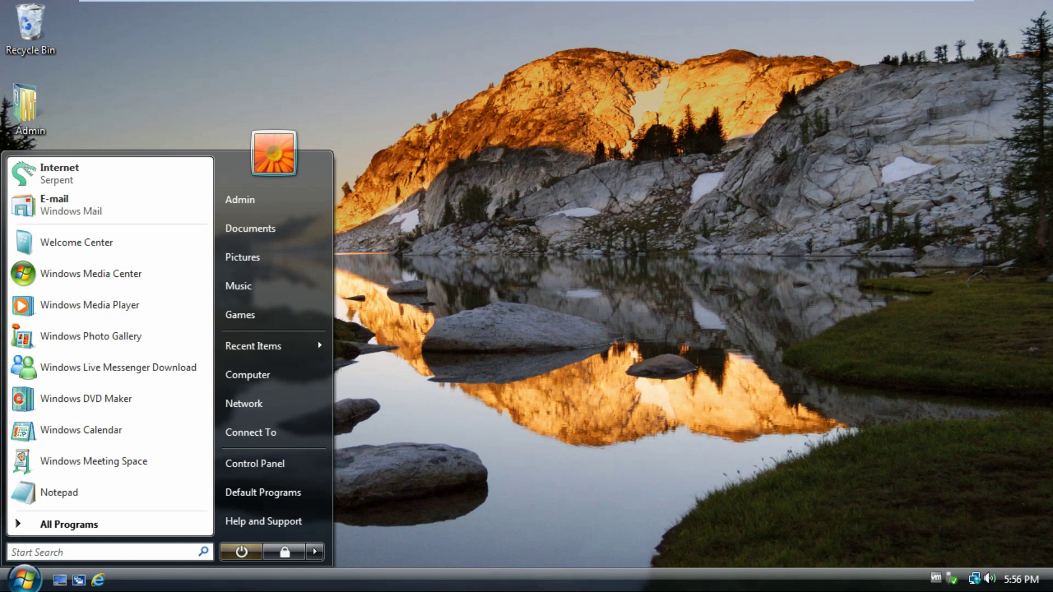
text(regedit)
key(Return)
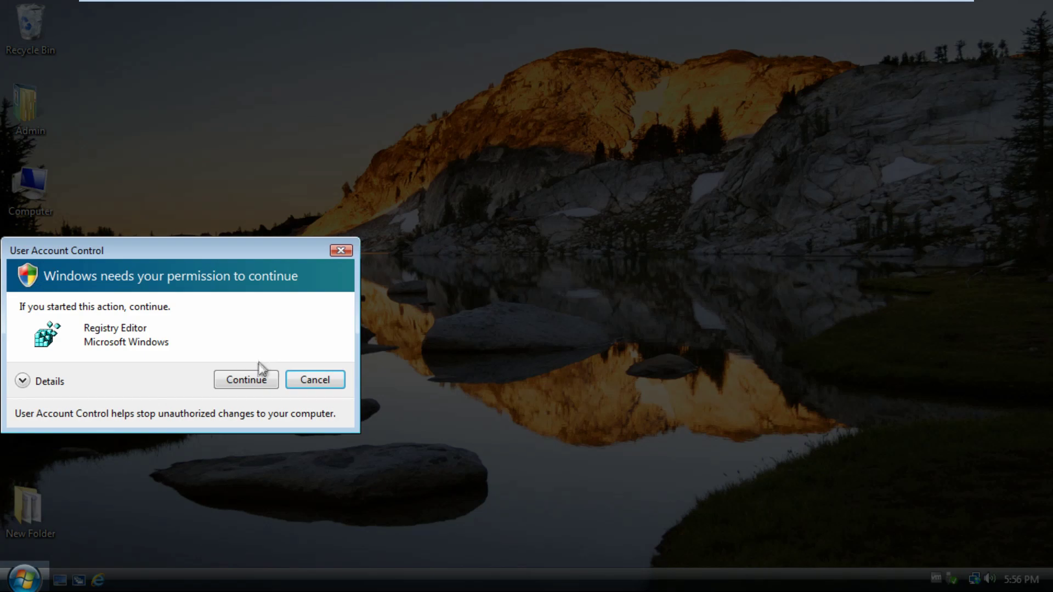
click(255, 379)
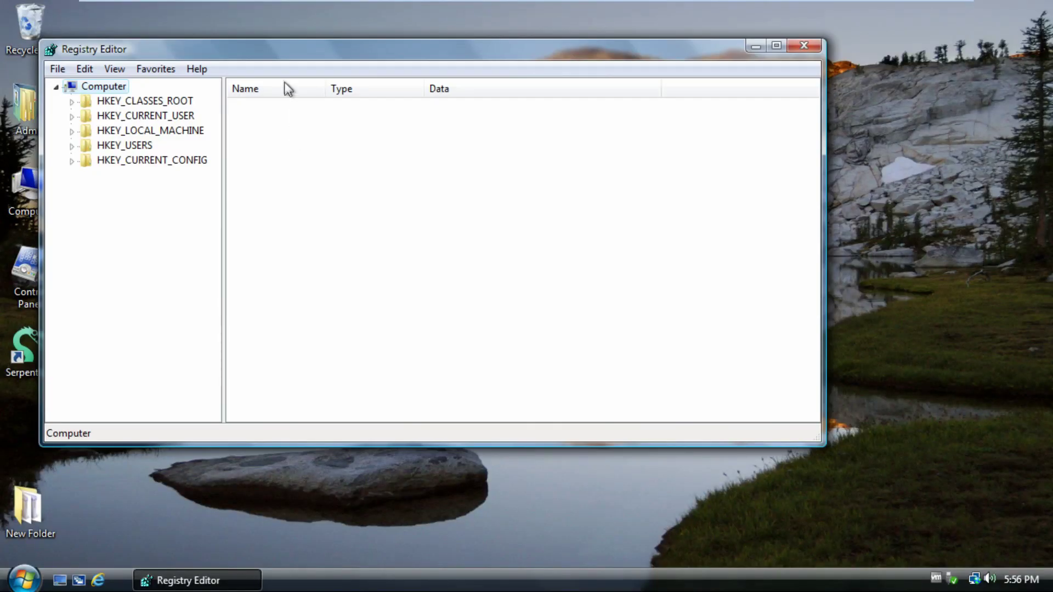
drag(289, 53, 333, 75)
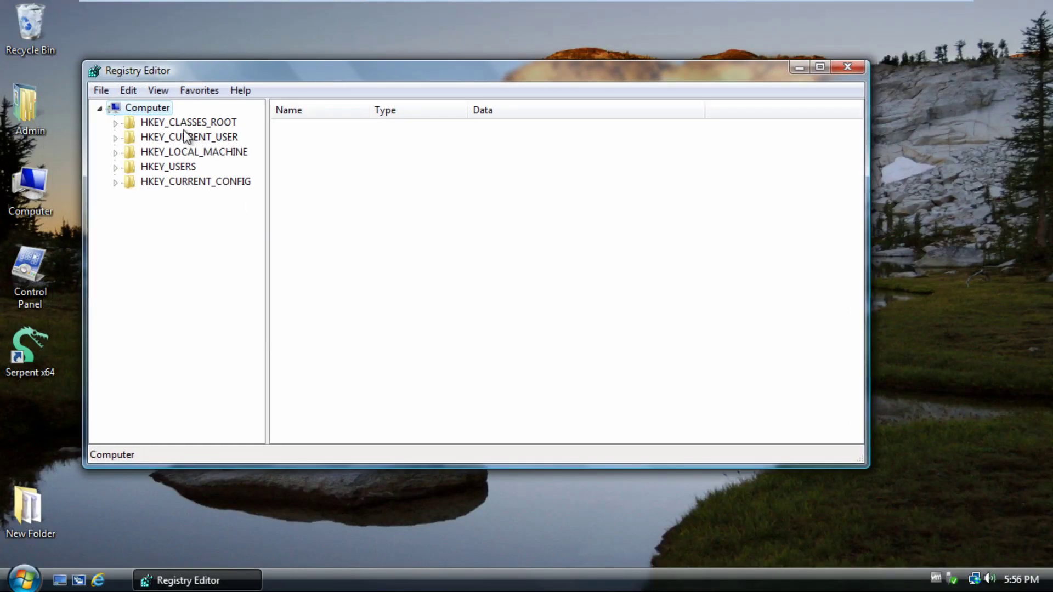
Maximize the Registry Editor, widen the key tree, and expand HKEY_LOCAL_MACHINE\SOFTWARE\Microsoft\Internet Explorer\AdvancedOptions\CRYPTO
click(116, 152)
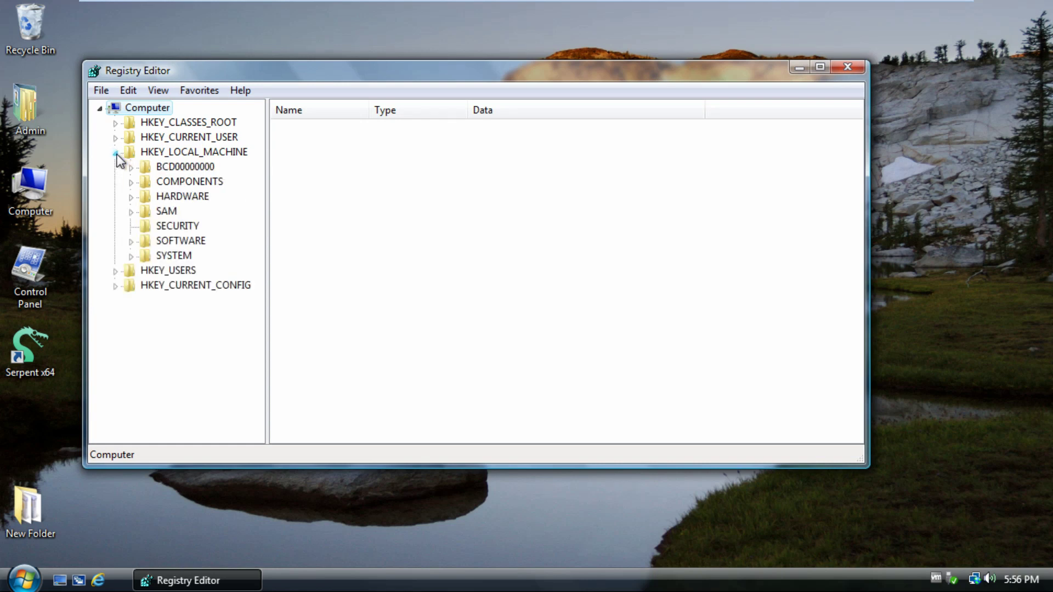
click(134, 244)
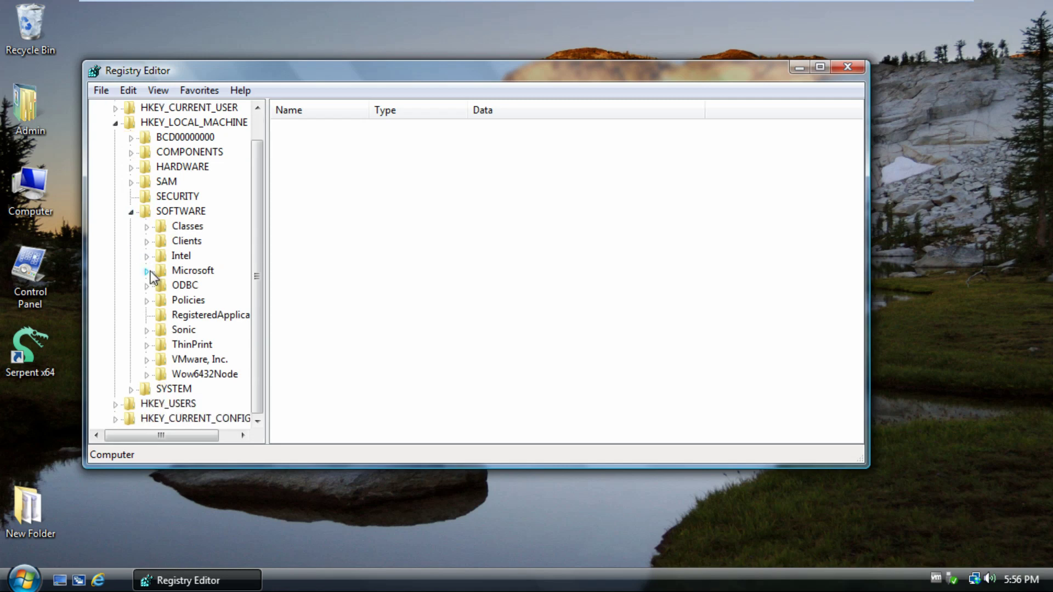
click(147, 271)
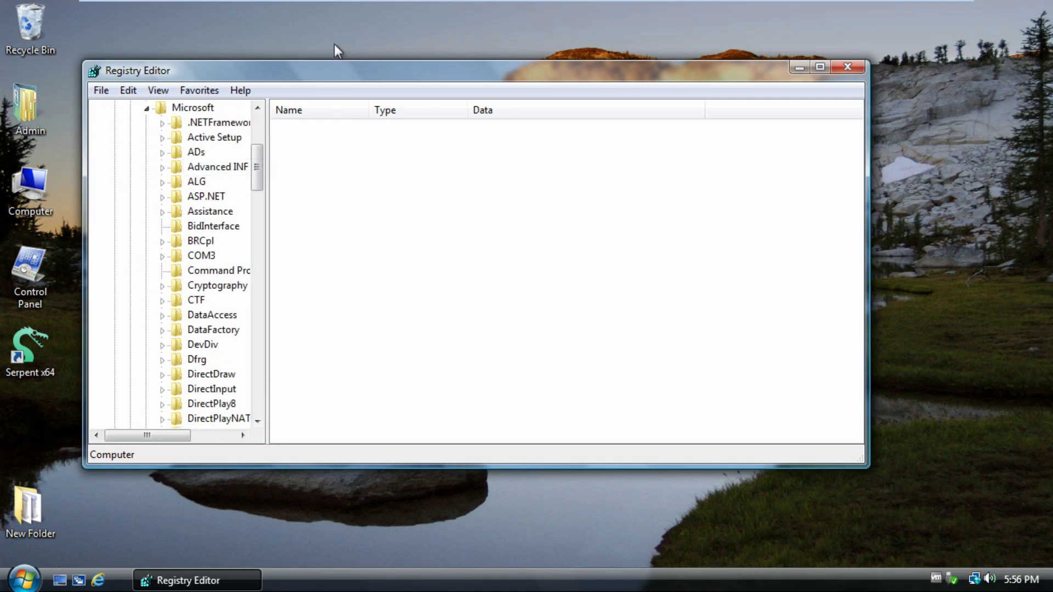
double_click(313, 70)
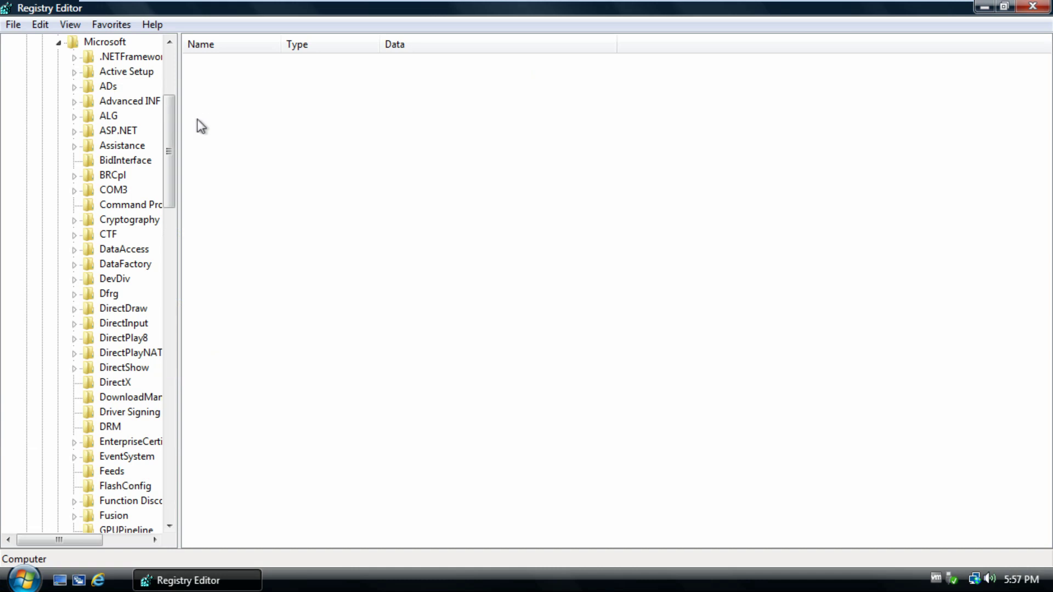
drag(189, 120, 294, 120)
scroll(104, 296, down, 8)
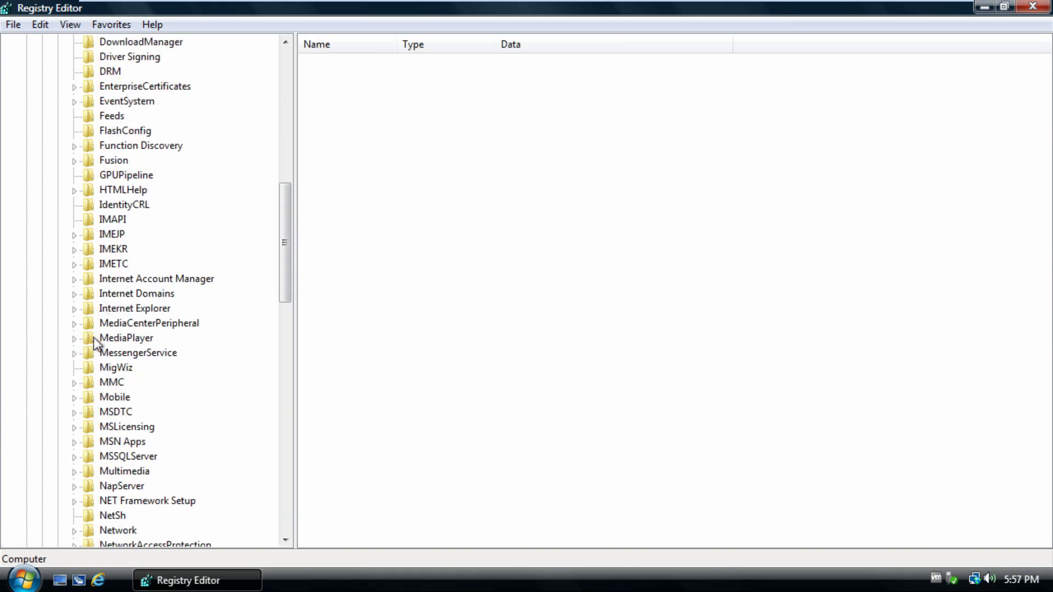
click(77, 308)
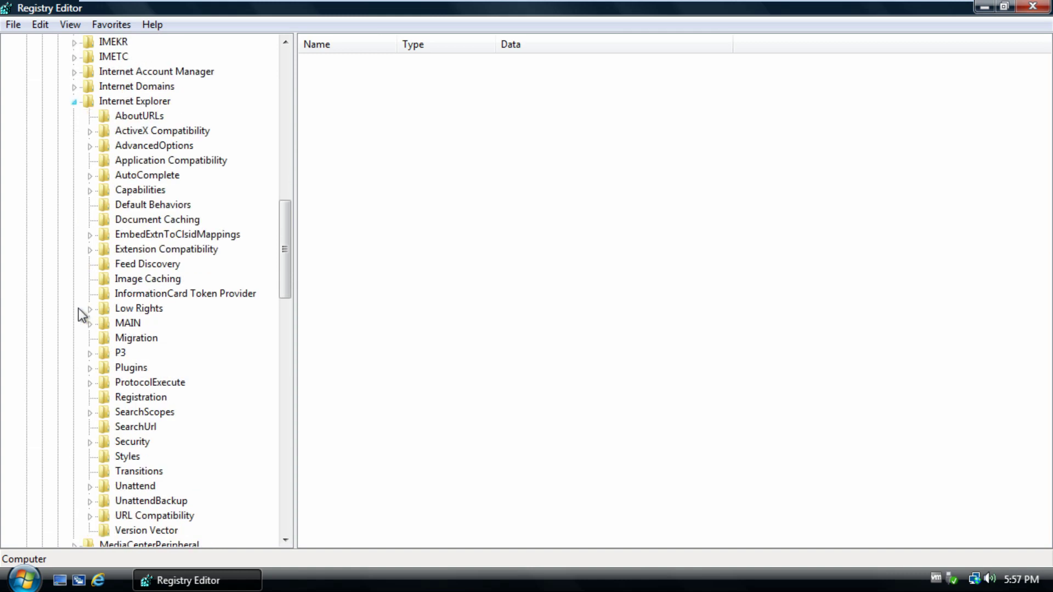
click(90, 146)
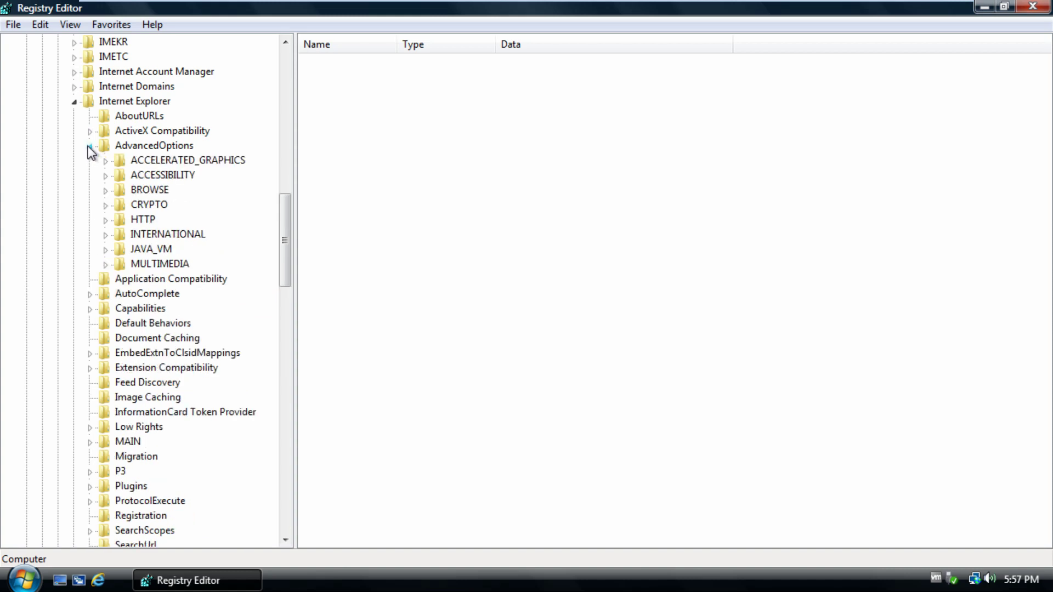
click(106, 205)
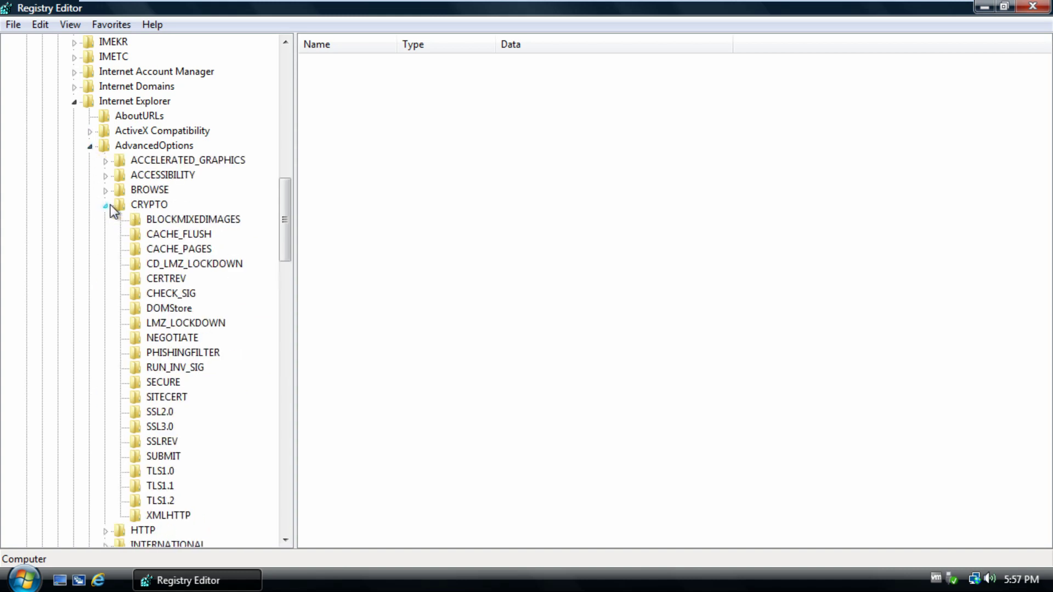
scroll(110, 205, down, 6)
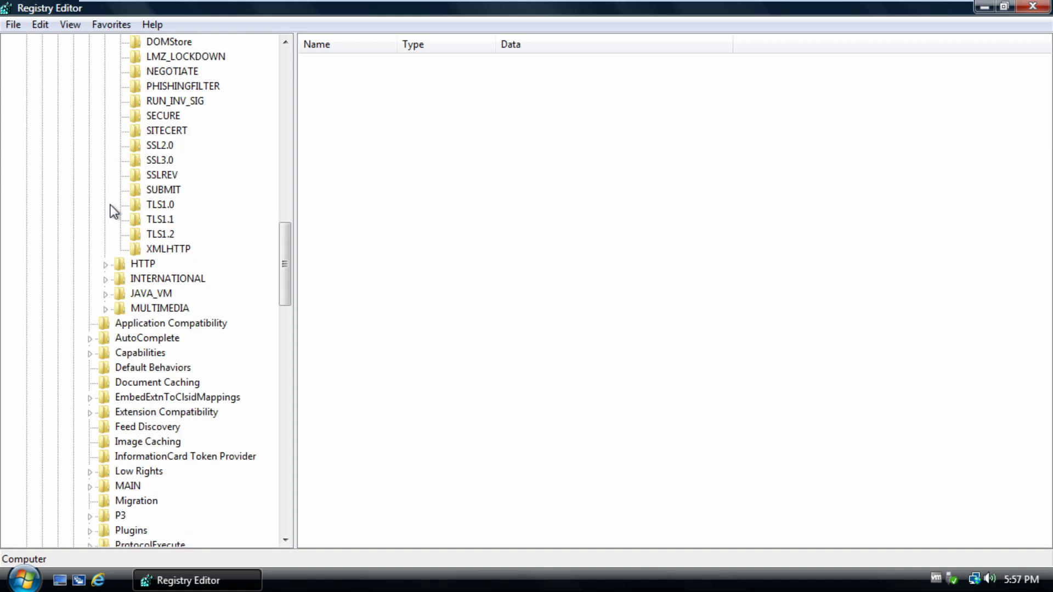
Delete the OSVersion value from the TLS1.1 key under Microsoft\Internet Explorer\AdvancedOptions\CRYPTO, confirming the deletion
click(158, 221)
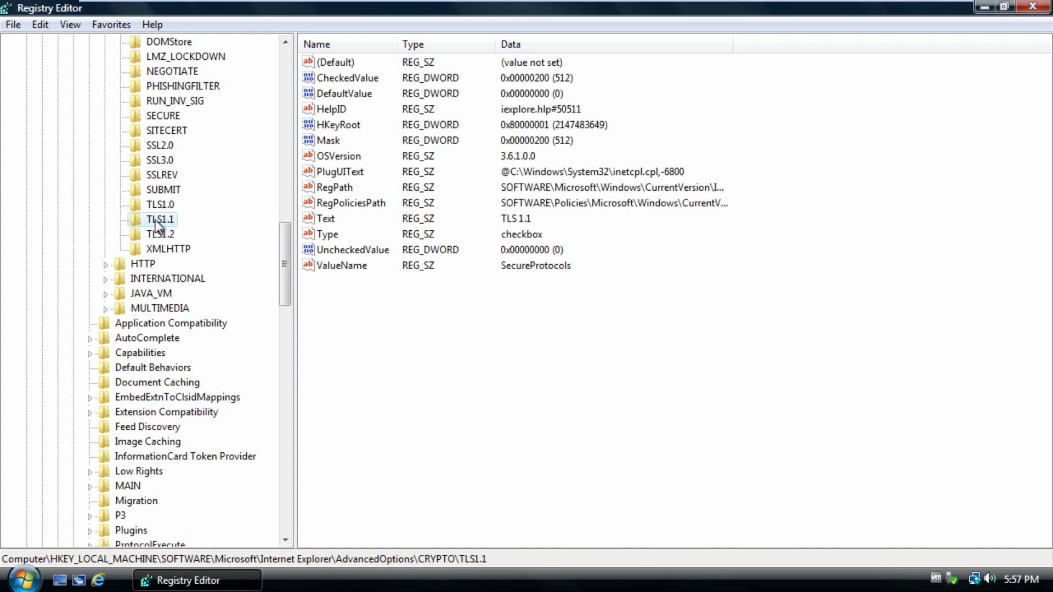
right_click(344, 157)
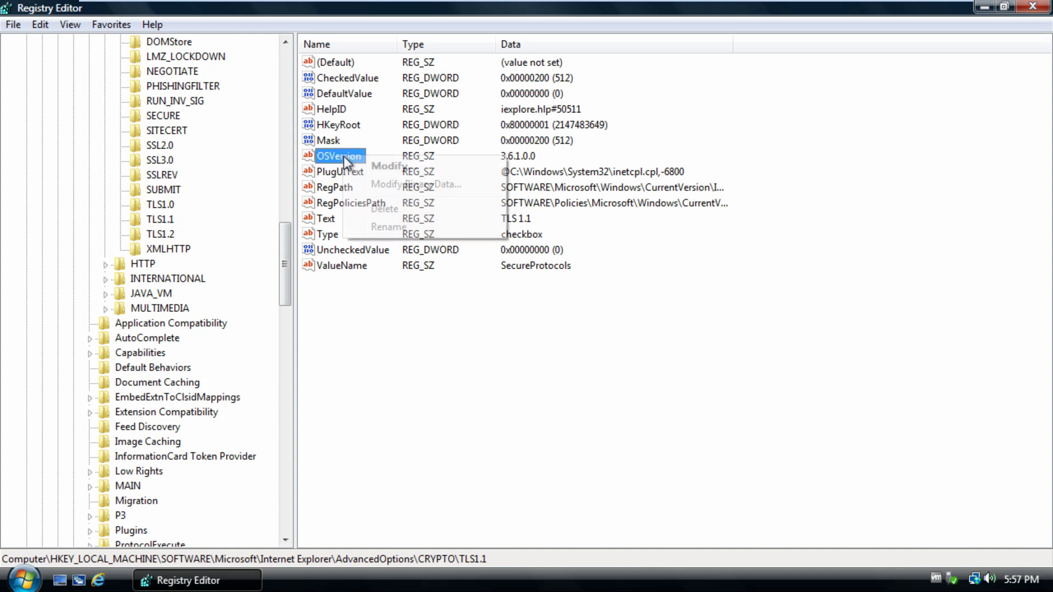
click(393, 211)
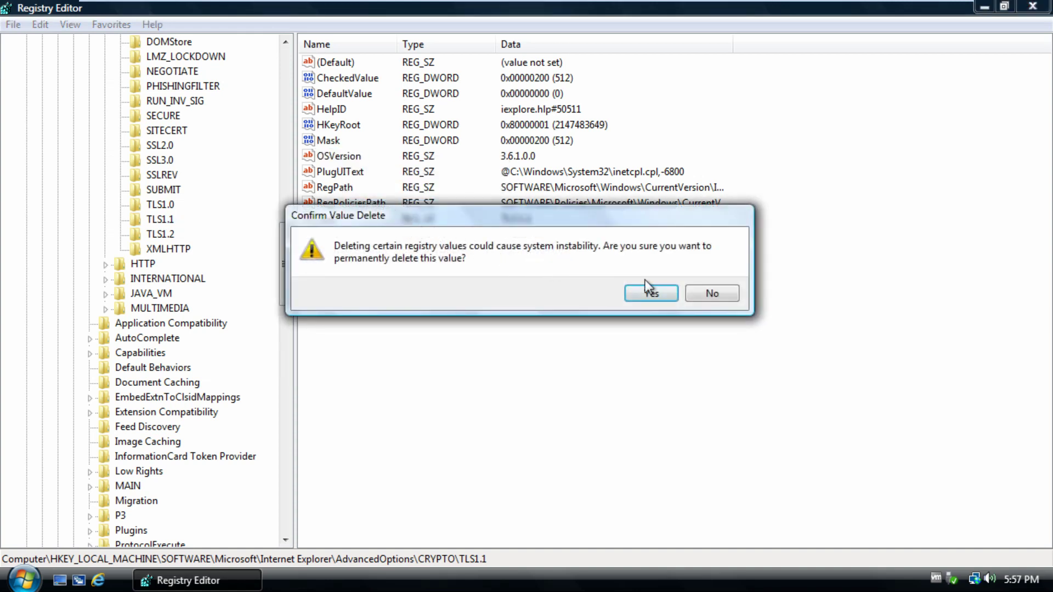
click(650, 296)
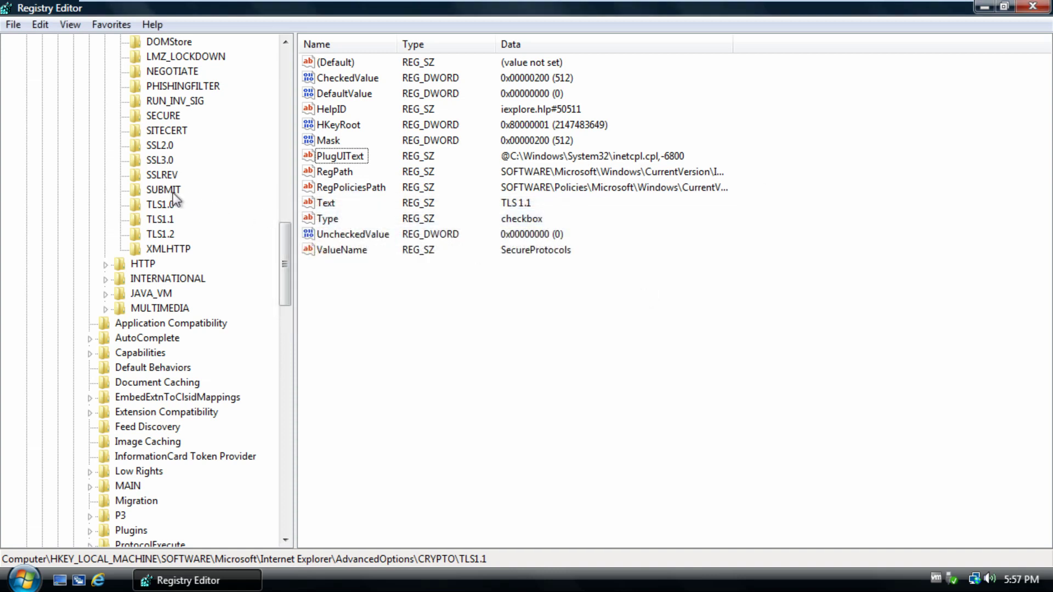
Delete the OSVersion value from the TLS1.2 key under Microsoft\Internet Explorer\AdvancedOptions\CRYPTO, confirming the deletion
click(140, 234)
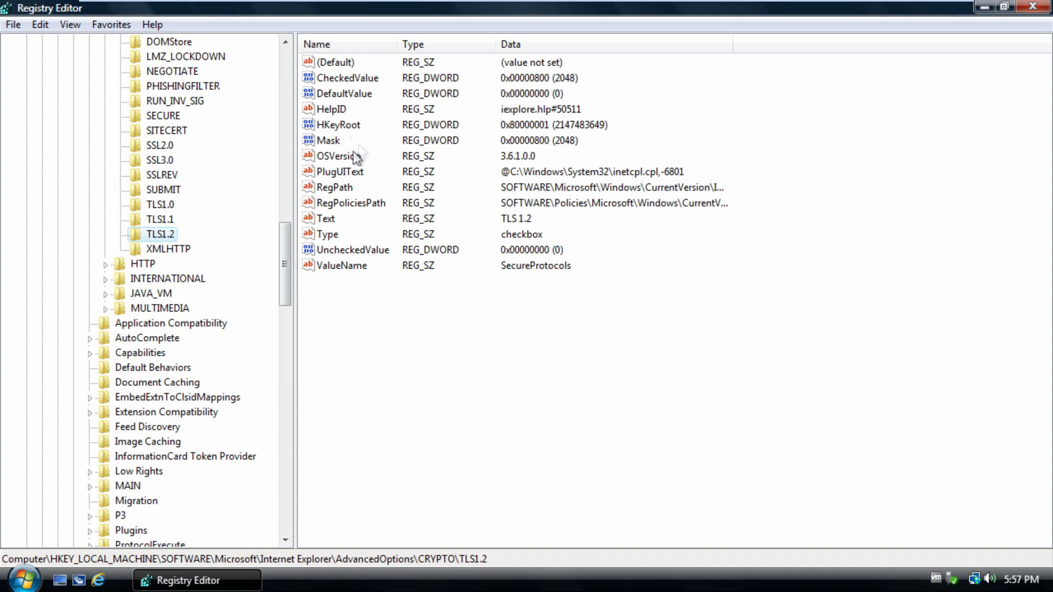
right_click(345, 157)
click(390, 211)
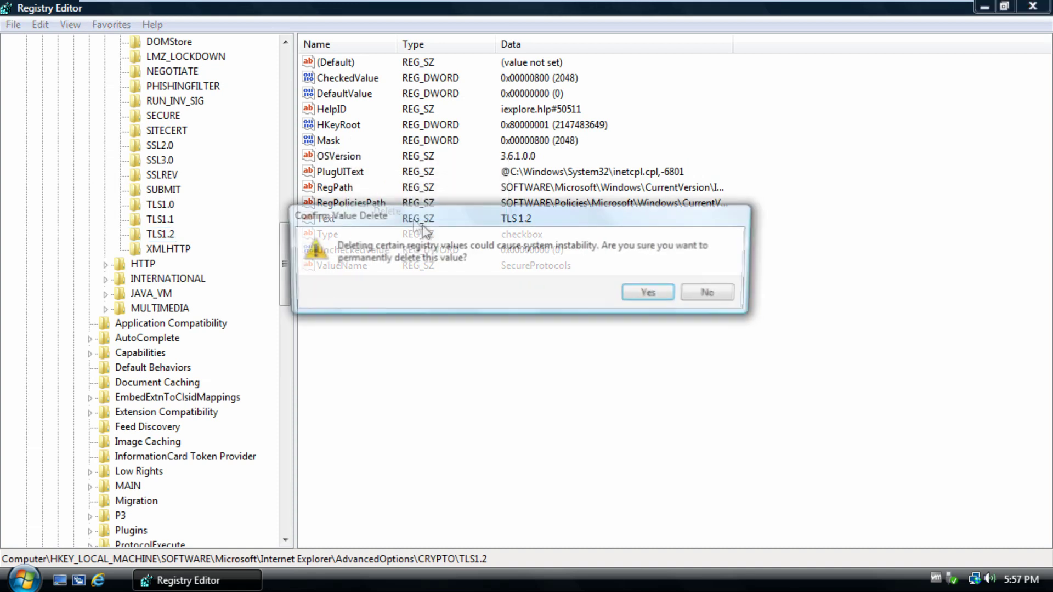
click(643, 293)
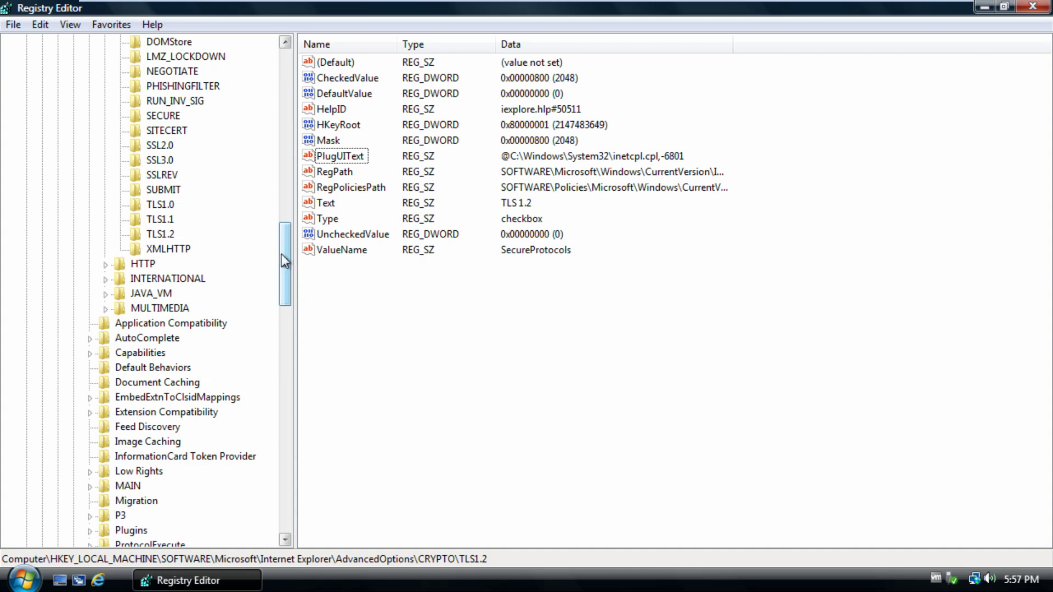
Collapse the expanded registry branches and reopen HKEY_LOCAL_MACHINE down to the subkeys of SOFTWARE
drag(282, 254, 266, 113)
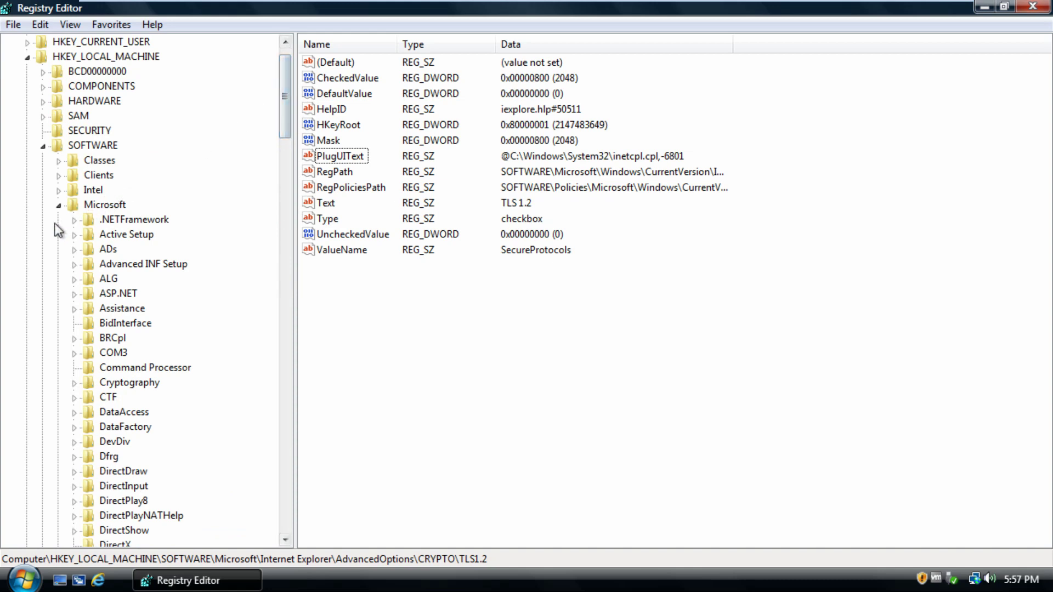
click(43, 146)
click(27, 87)
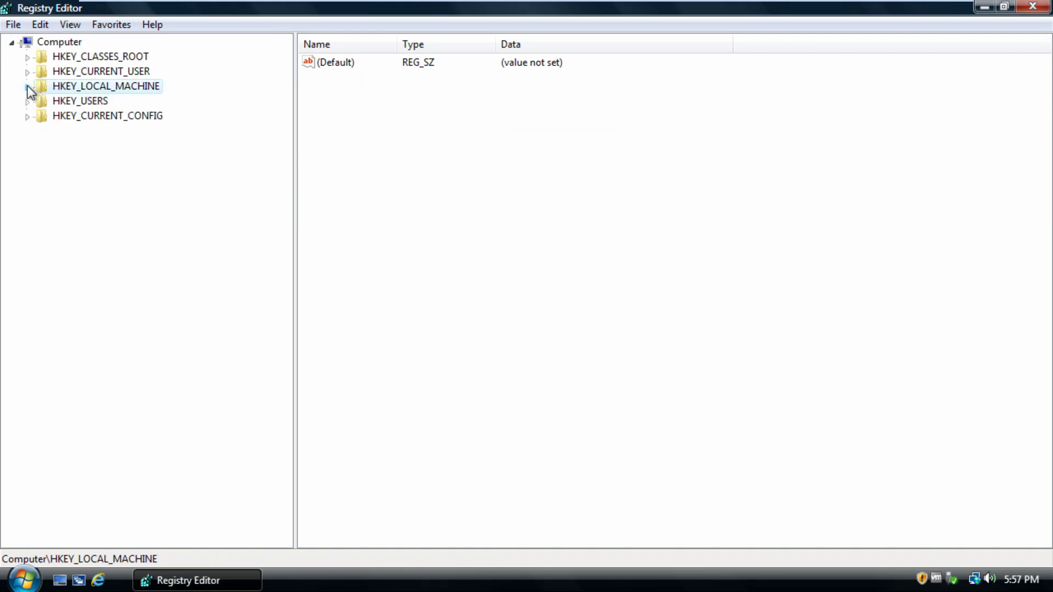
click(27, 87)
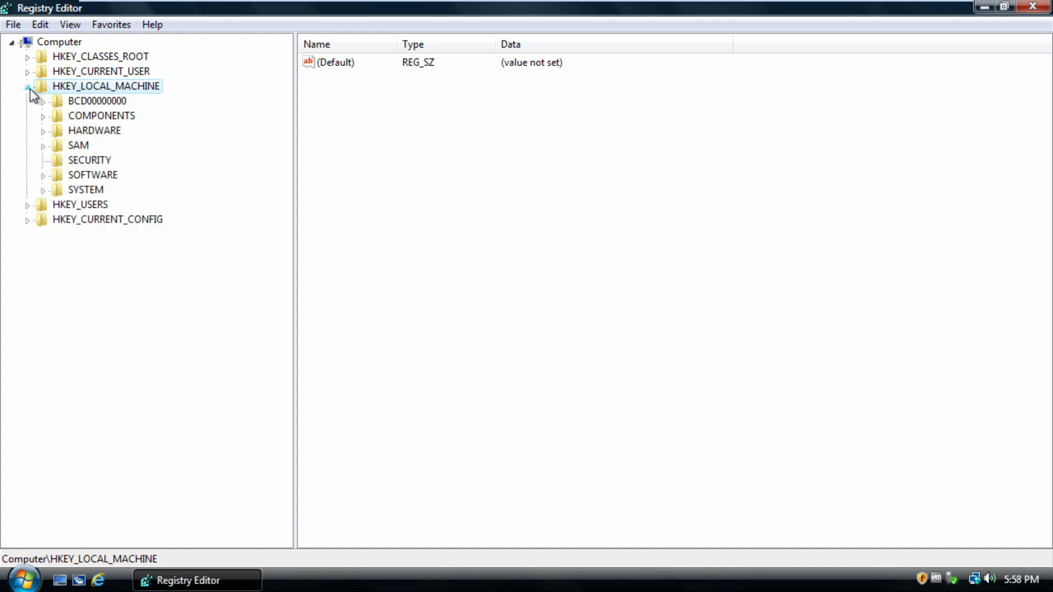
click(43, 176)
click(59, 101)
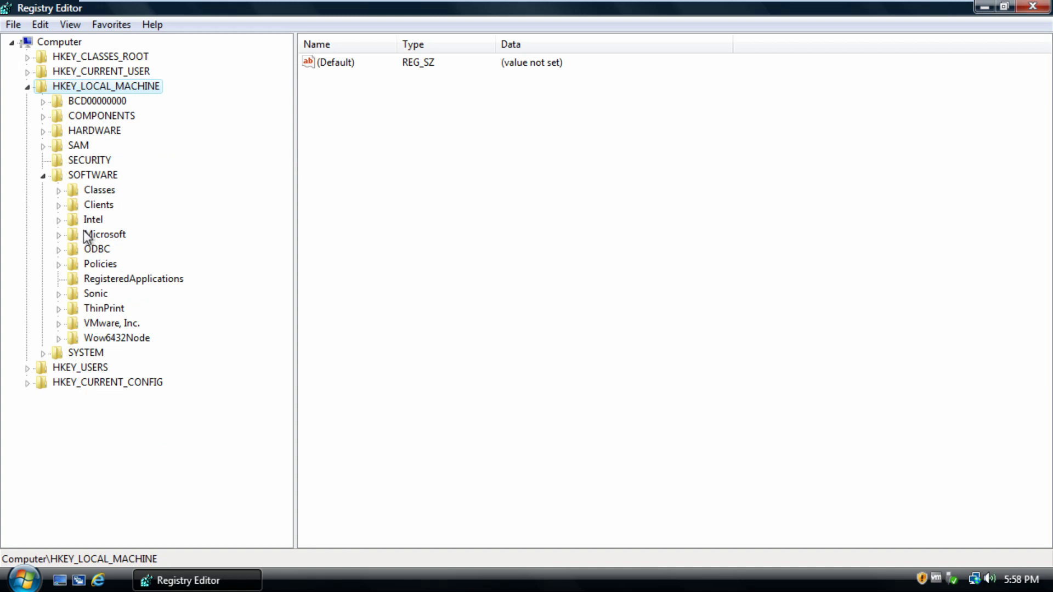
Expand Wow6432Node\Microsoft\Internet Explorer\AdvancedOptions\CRYPTO under HKEY_LOCAL_MACHINE\SOFTWARE
click(58, 338)
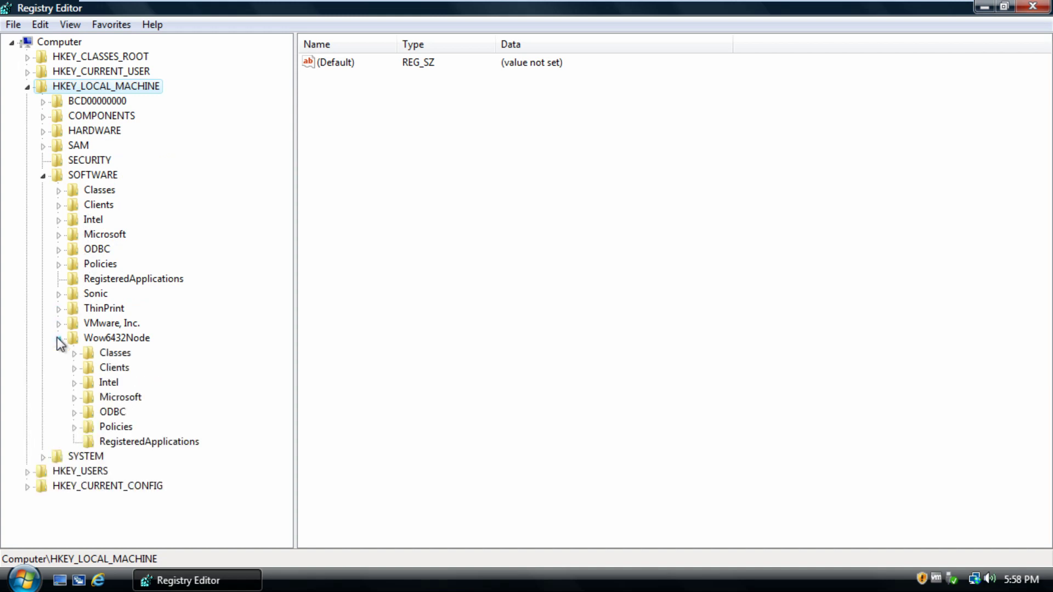
click(74, 397)
scroll(77, 303, down, 7)
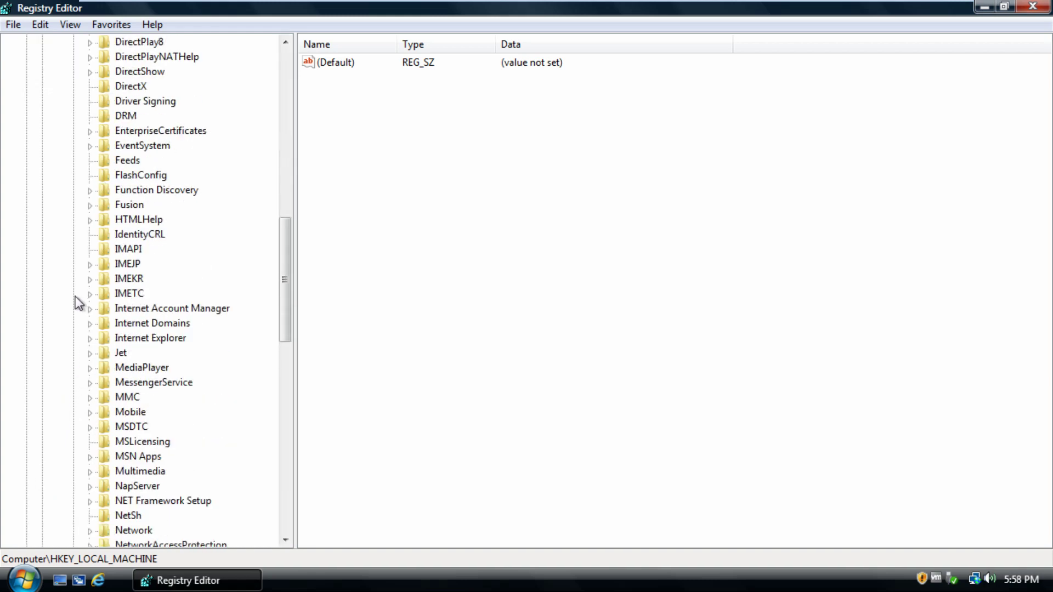
scroll(78, 302, down, 2)
click(90, 246)
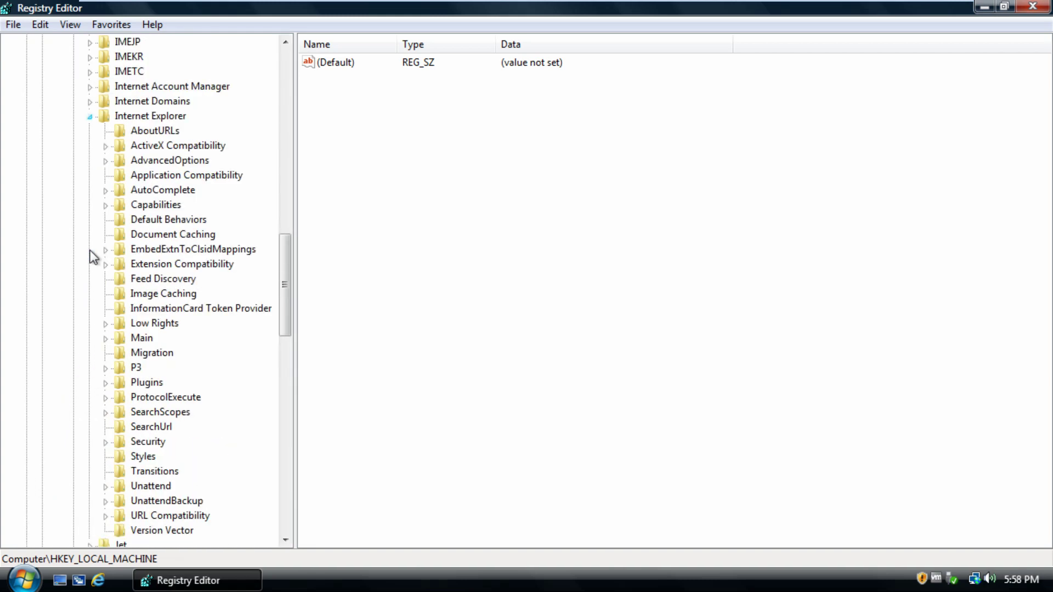
scroll(93, 263, down, 3)
scroll(94, 268, up, 2)
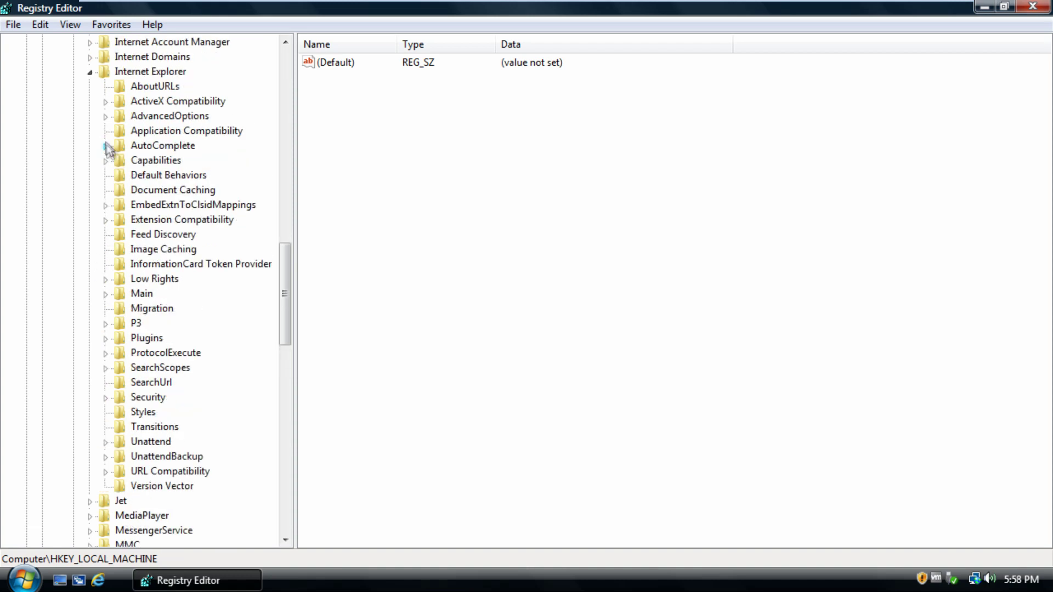
click(106, 117)
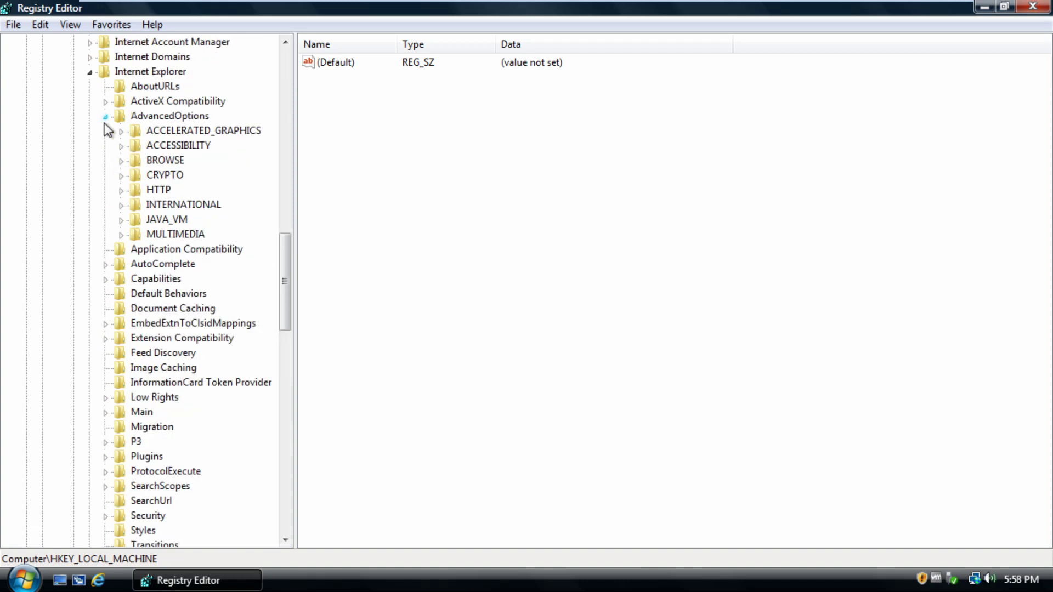
click(122, 175)
Delete the OSVersion value from the TLS1.1 key in the Wow6432Node branch, confirming the deletion
click(179, 382)
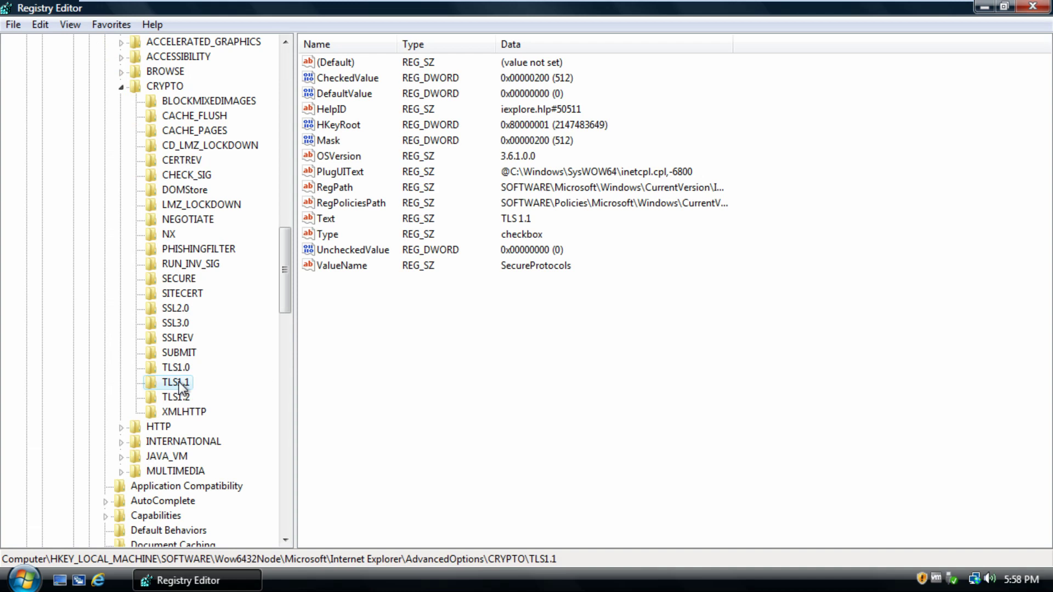
right_click(351, 156)
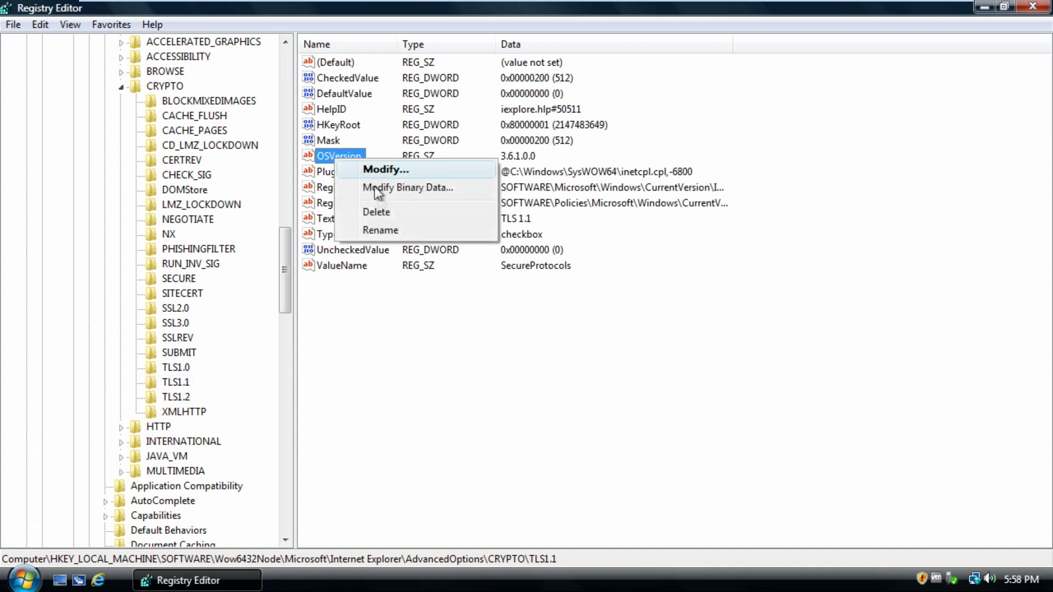
click(376, 211)
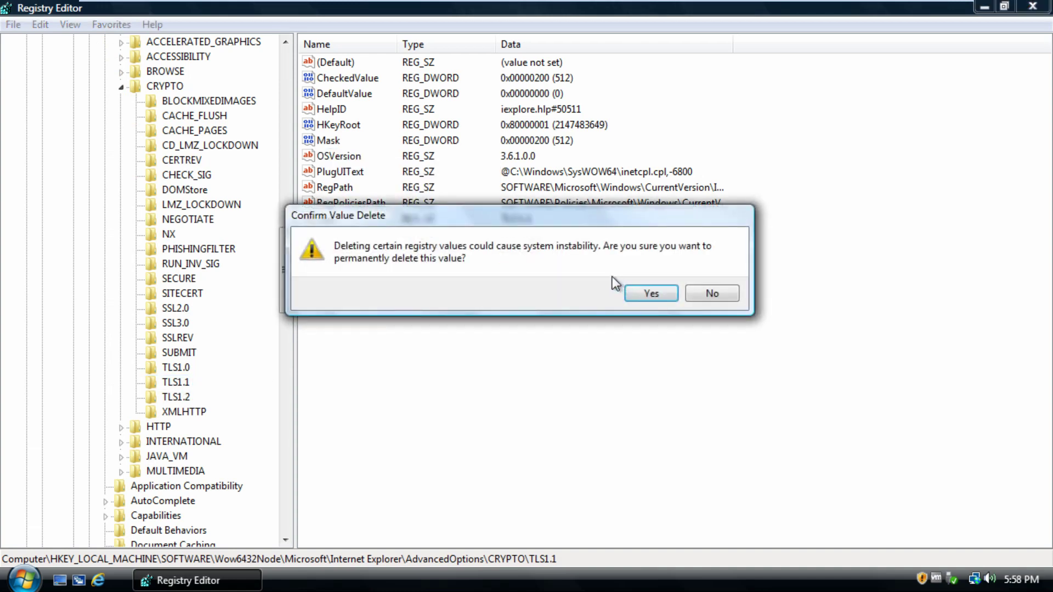
click(635, 289)
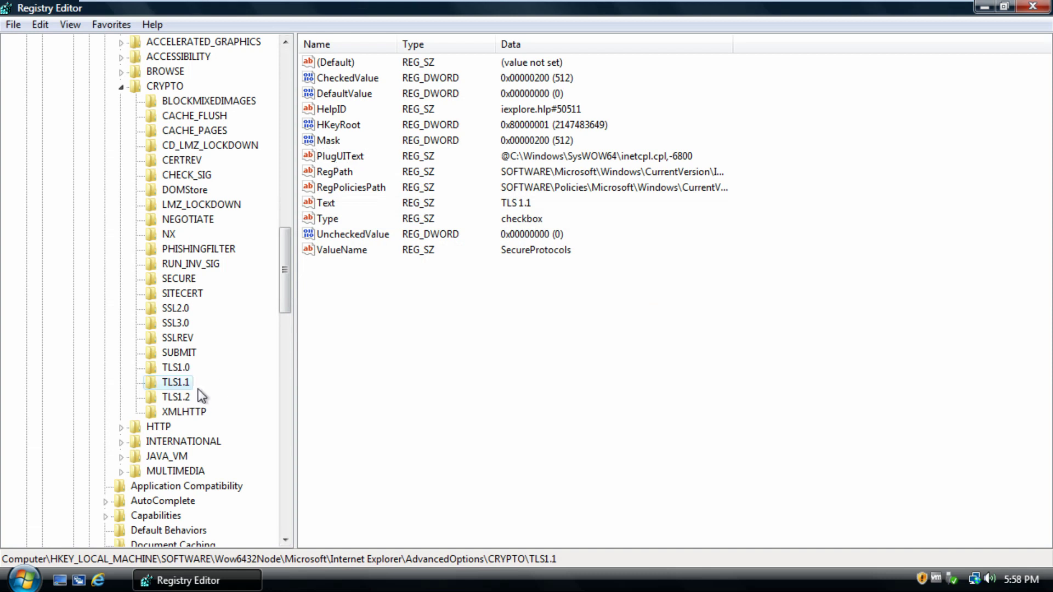
Delete the OSVersion value from the TLS1.2 key in the Wow6432Node branch, and close the Registry Editor
click(181, 397)
right_click(338, 141)
right_click(319, 154)
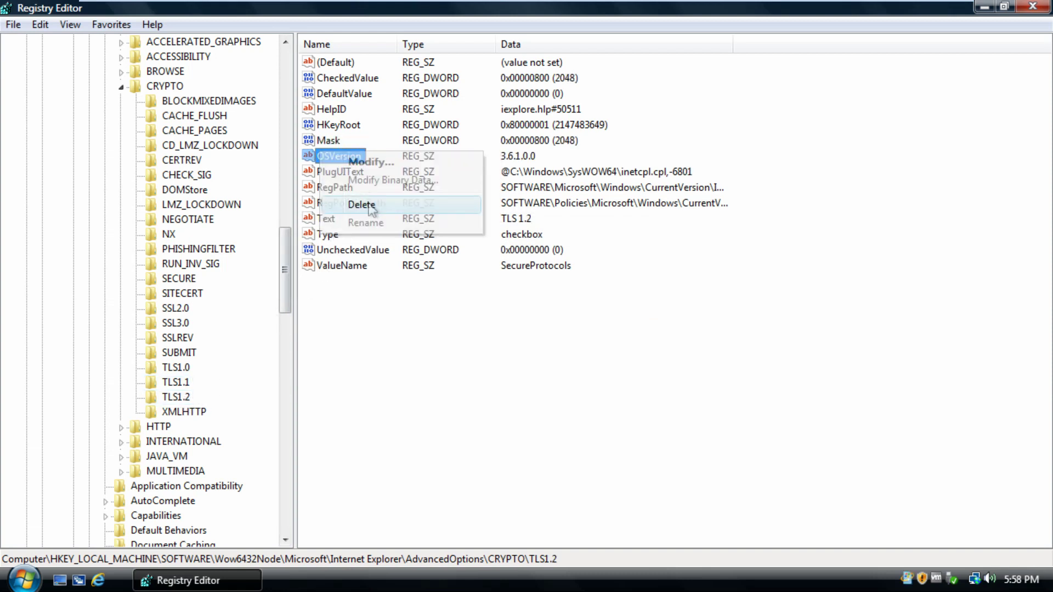
click(363, 205)
click(636, 292)
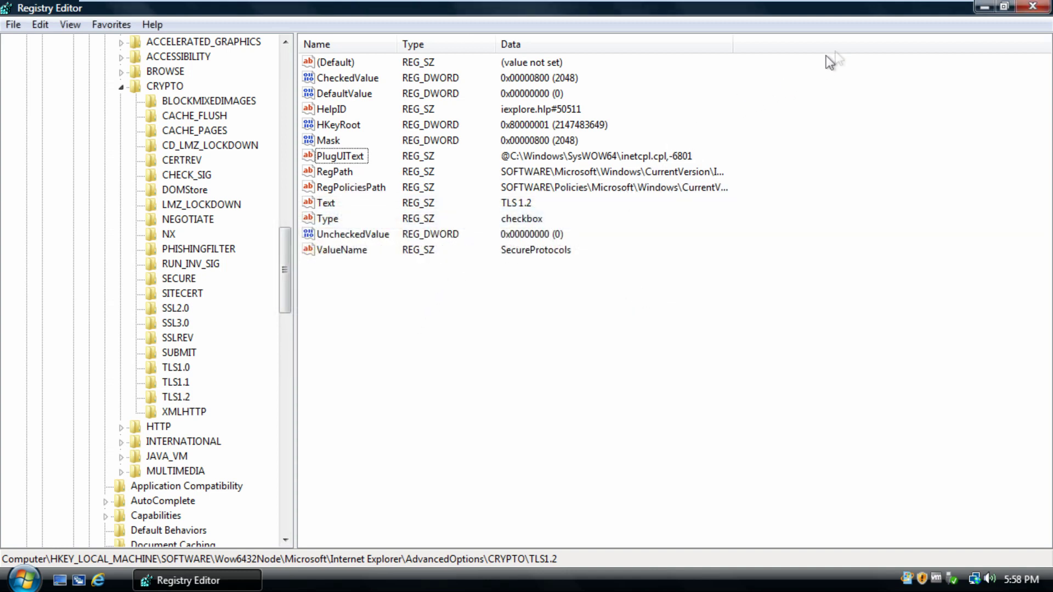
click(1033, 7)
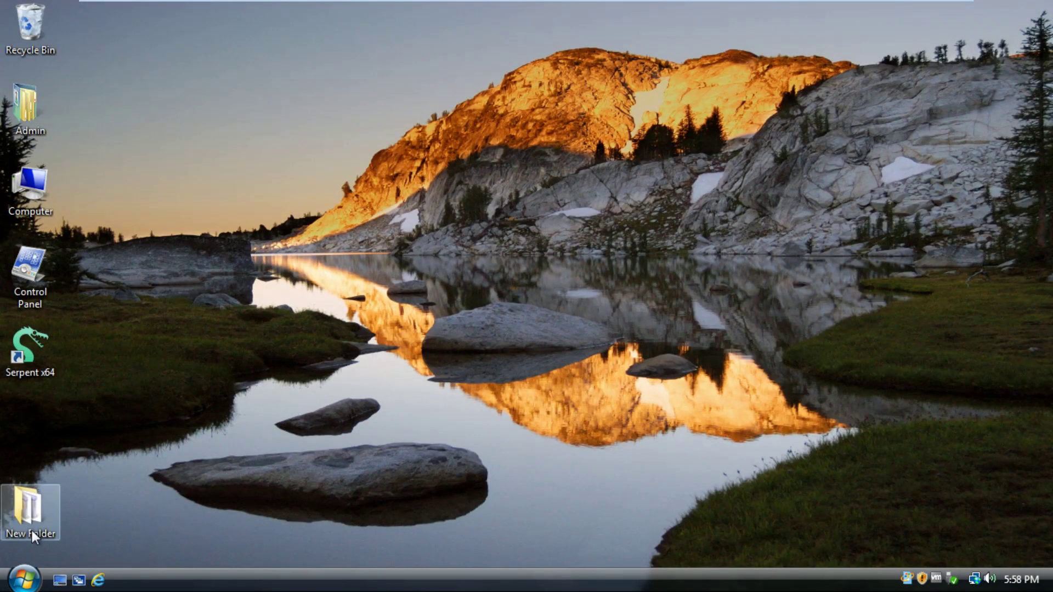
Enable Use TLS 1.1 and Use TLS 1.2 in Internet Explorer's advanced Internet options and apply the change
click(98, 580)
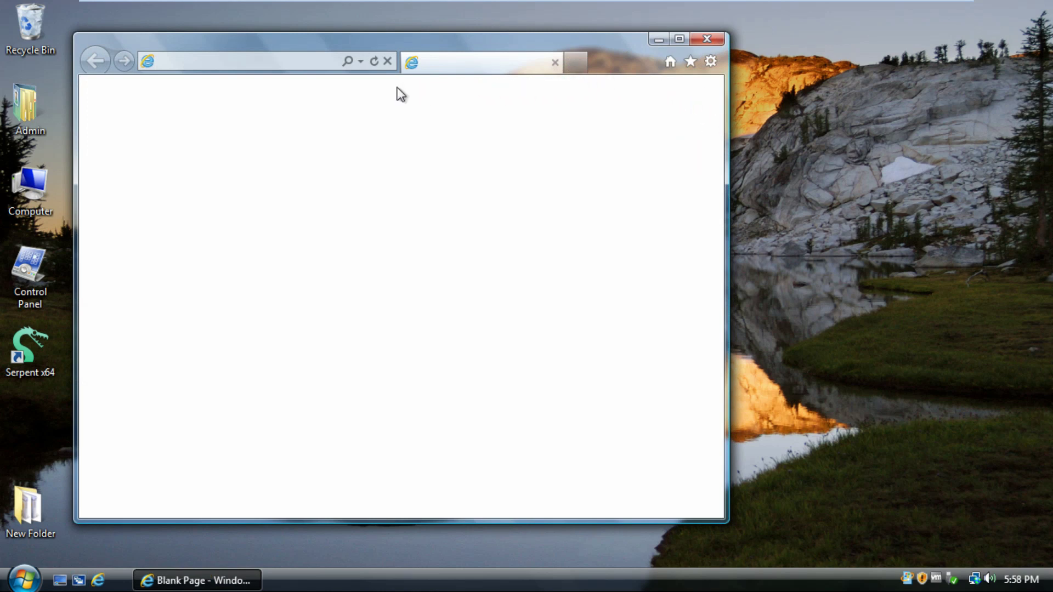
click(710, 63)
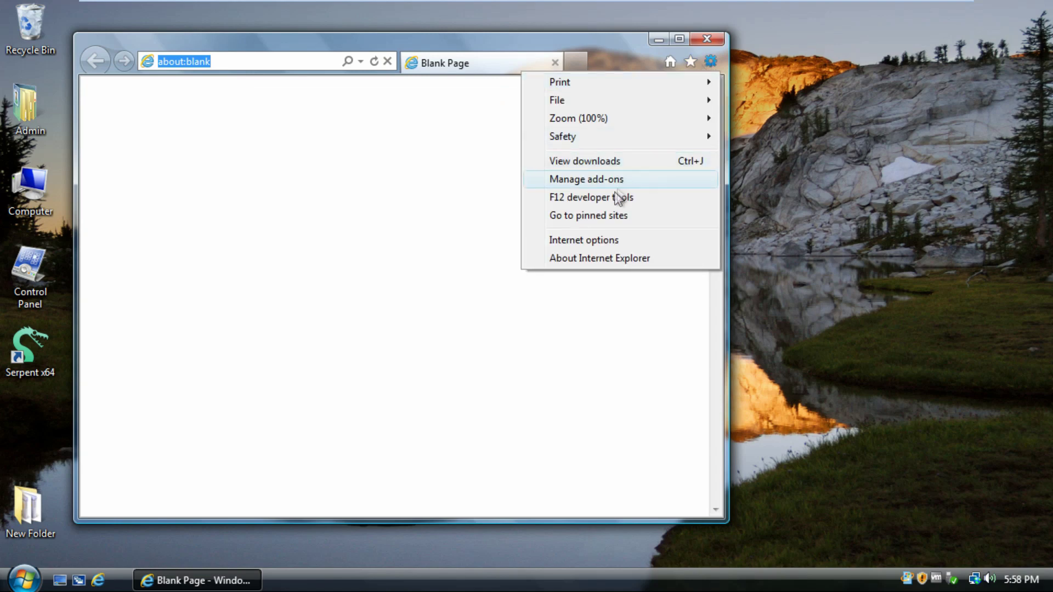
click(595, 241)
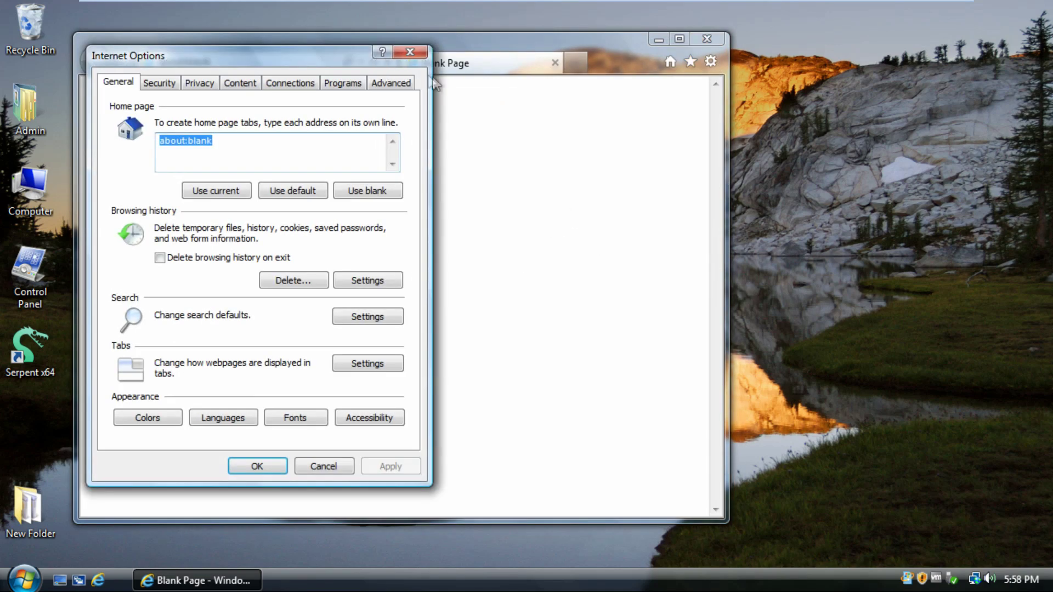
click(389, 82)
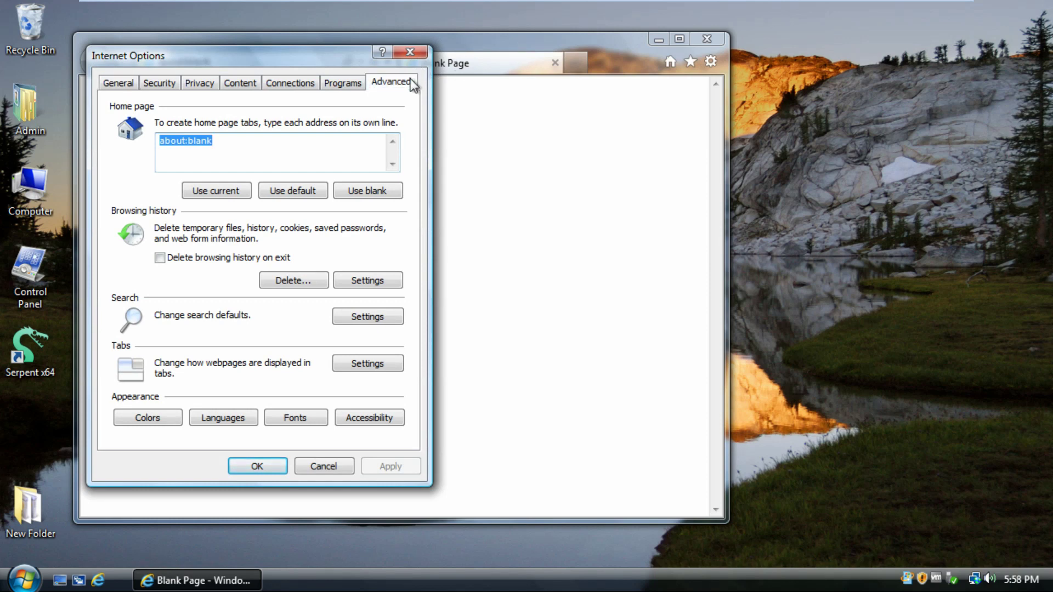
scroll(203, 193, down, 12)
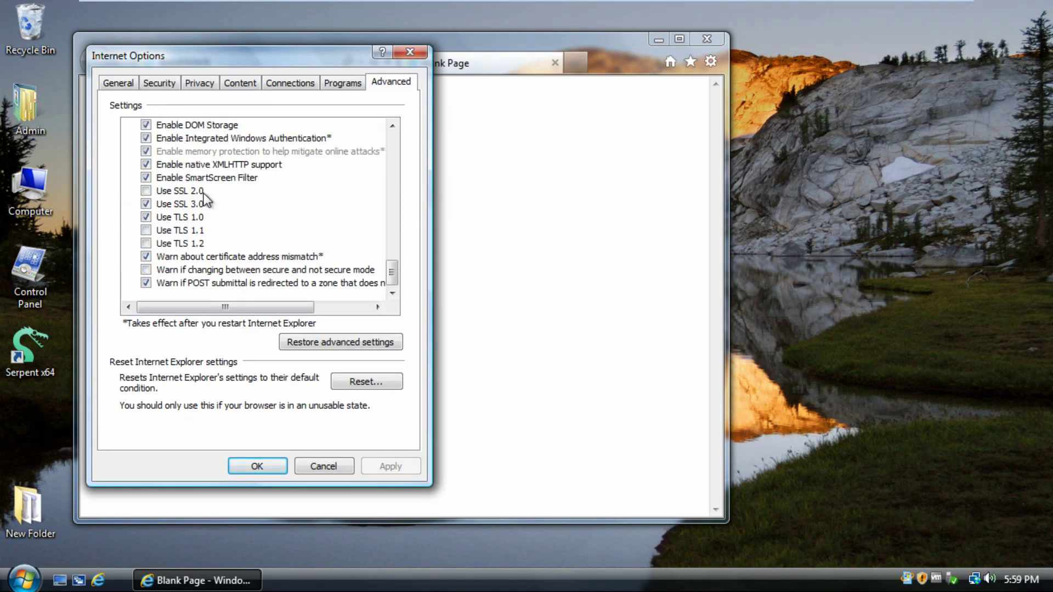
click(159, 230)
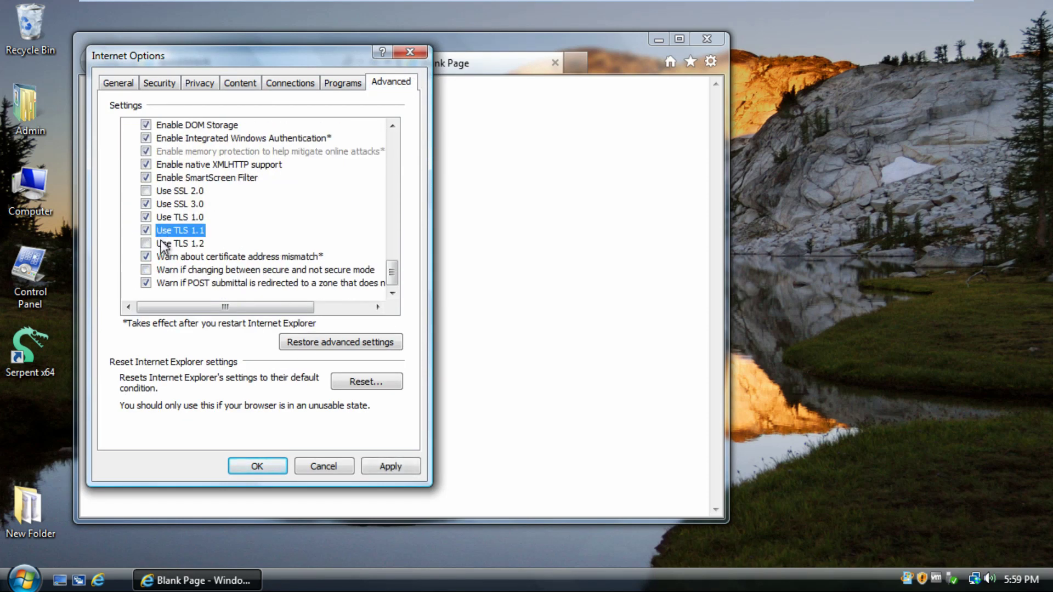
click(161, 243)
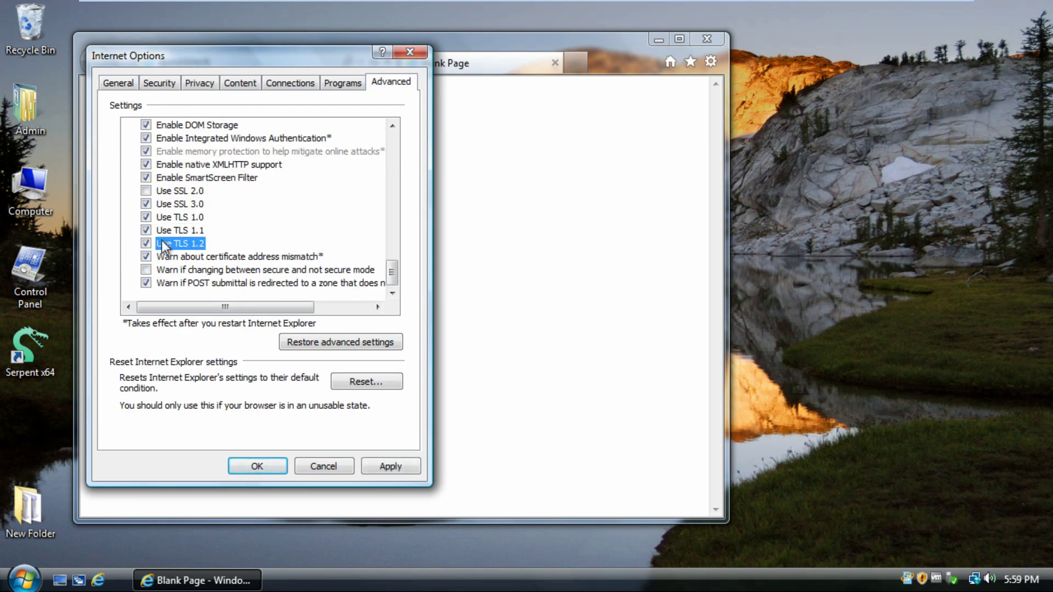
click(247, 465)
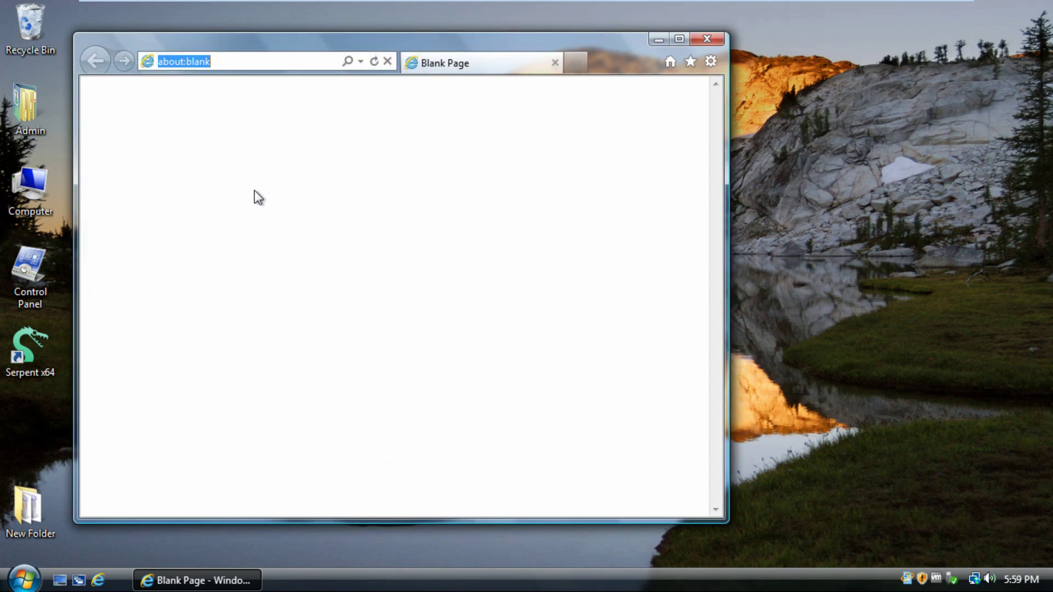
Test HTTPS browsing by loading dell.com, maximize the browser window and look over the home page
text(dell.com/)
key(Return)
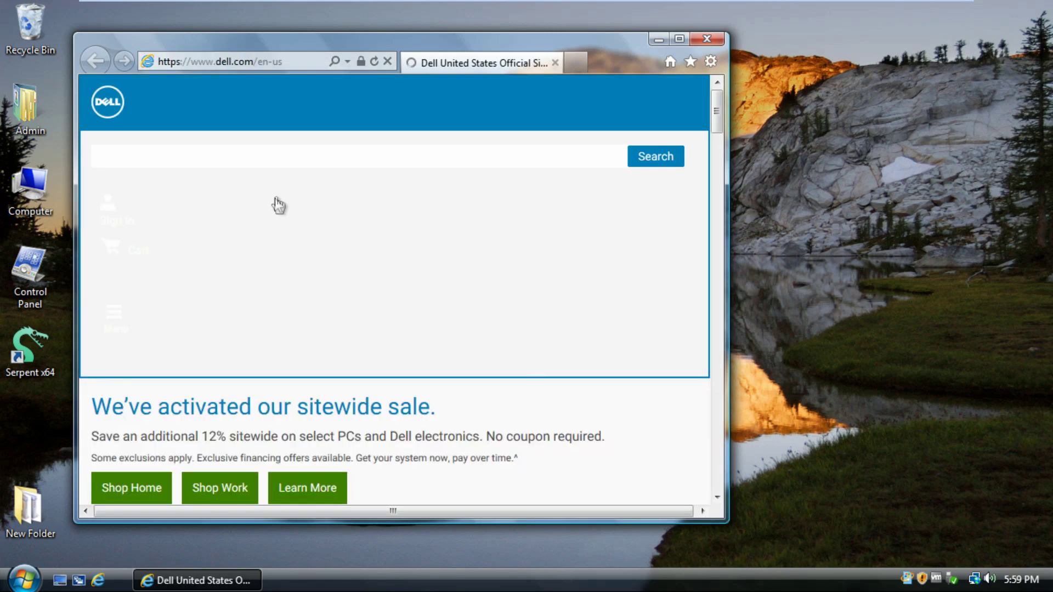
double_click(608, 51)
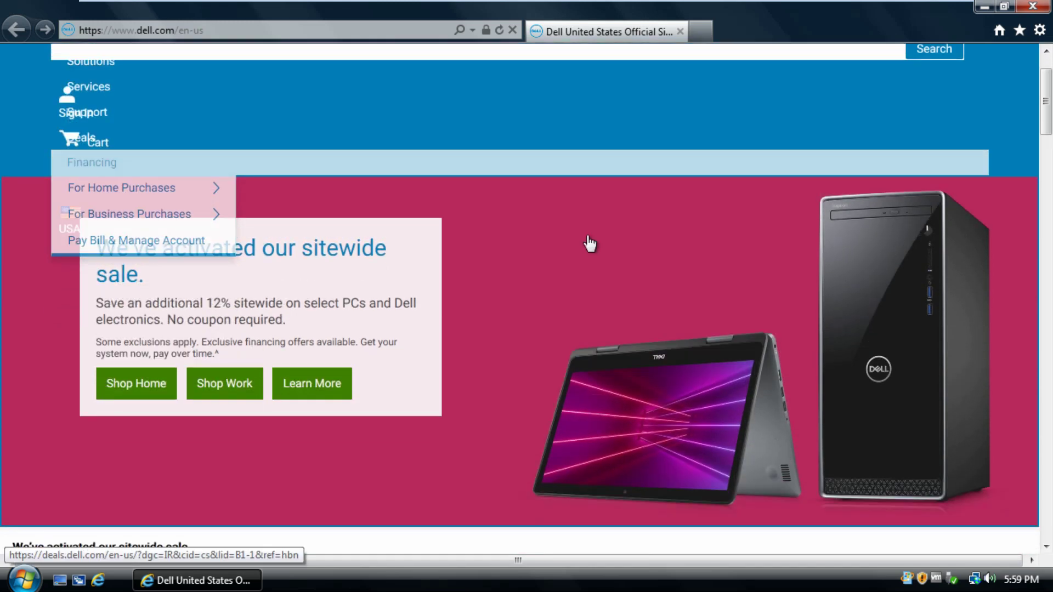
scroll(589, 244, down, 20)
scroll(587, 225, up, 15)
scroll(238, 307, down, 5)
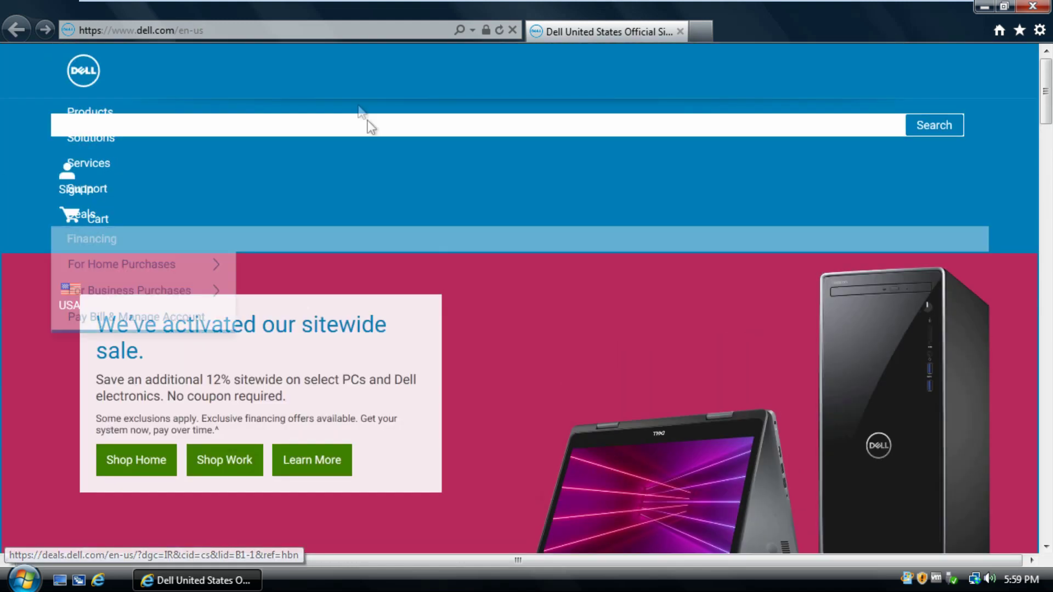
Load the Google home page in the same tab as another HTTPS test
click(281, 29)
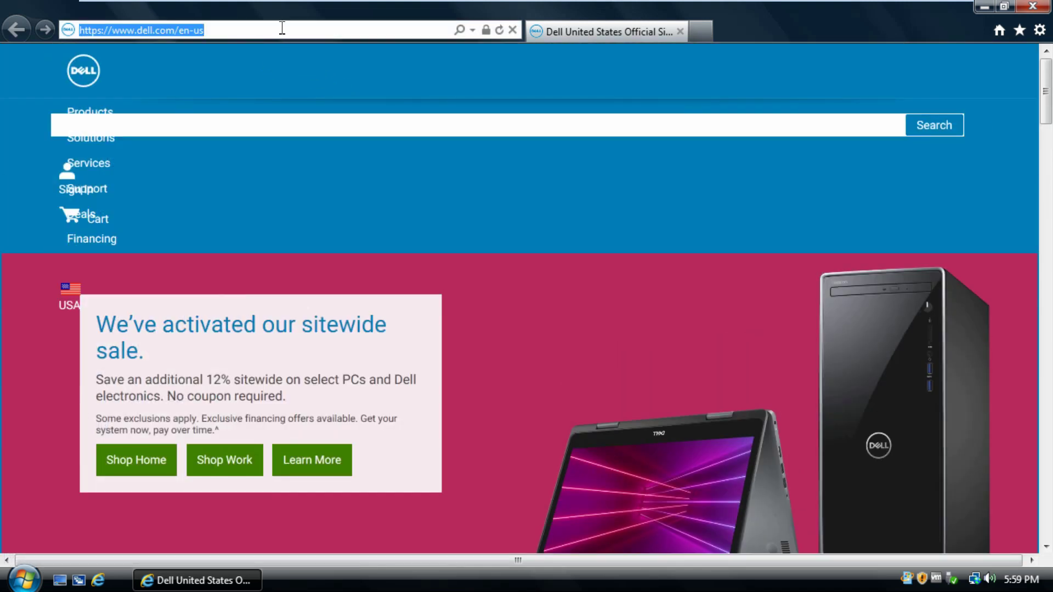
text(yout)
key(BackSpace)
key(BackSpace)
key(BackSpace)
key(BackSpace)
text(goo)
key(Return)
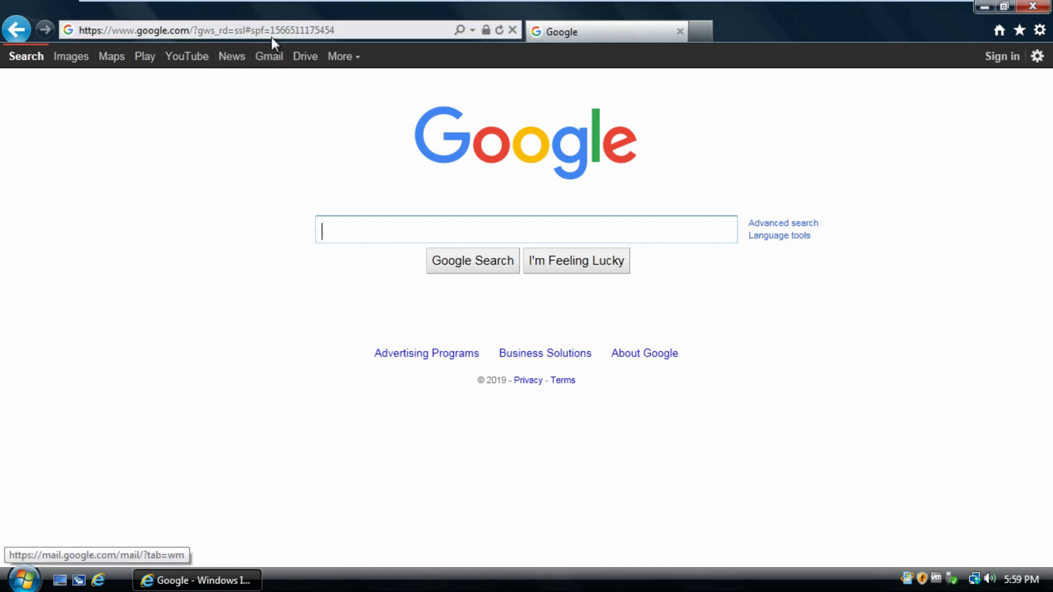
Load howsmyssl.com, examine the report on the browser's TLS version and cipher support, and close Internet Explorer
click(272, 35)
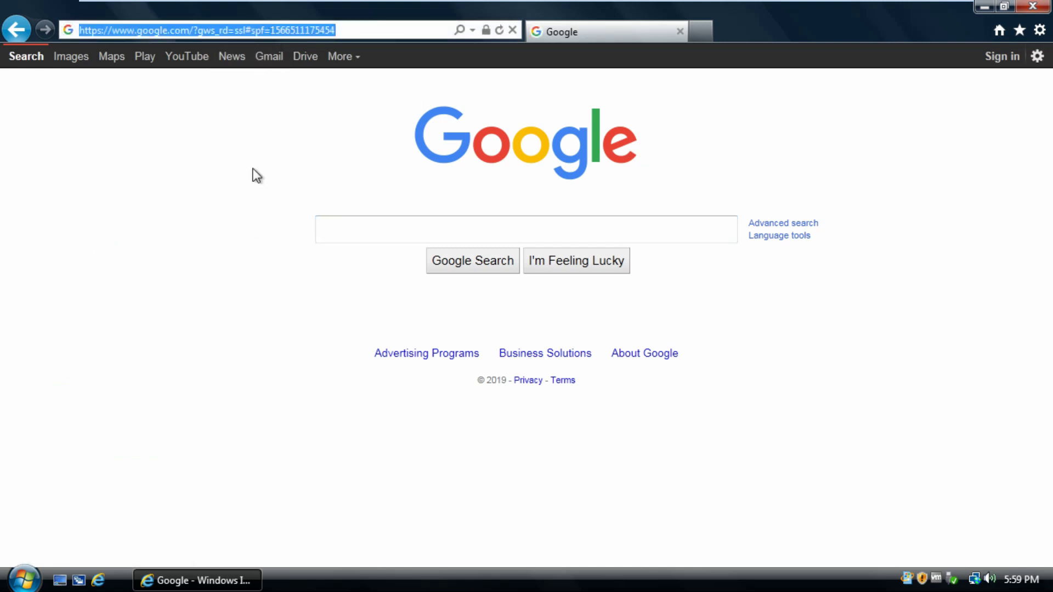
text(howsmy)
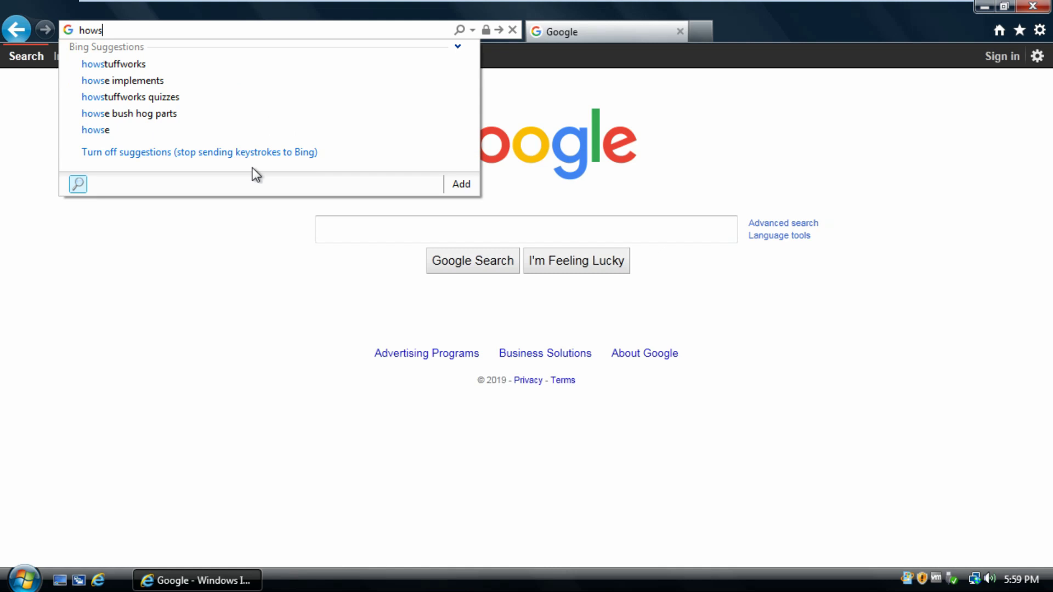
text(ssl.com)
key(Return)
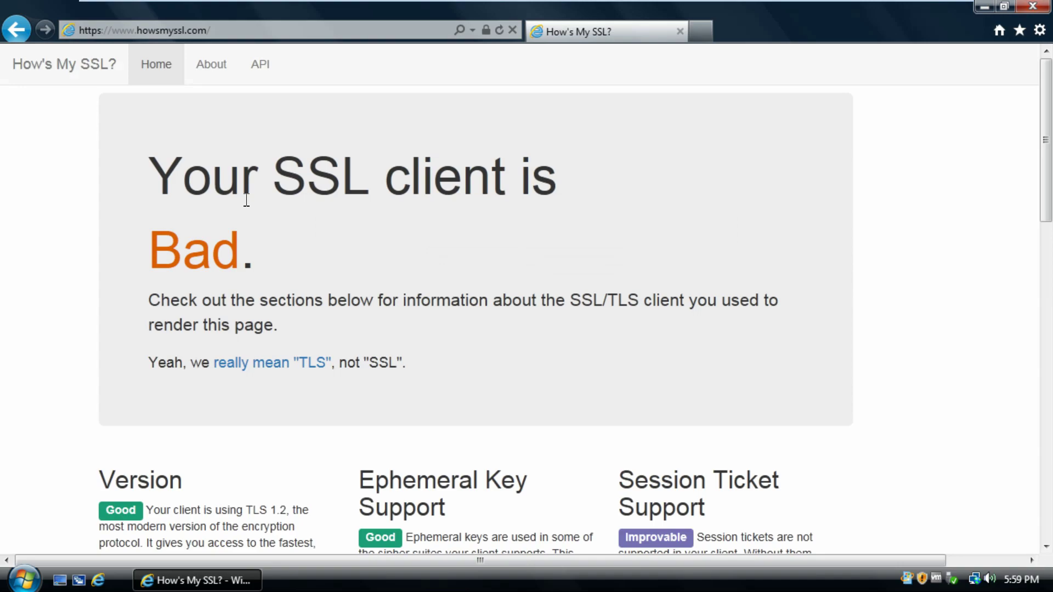
scroll(247, 201, down, 3)
scroll(247, 201, up, 3)
scroll(276, 219, down, 3)
scroll(275, 218, down, 3)
scroll(271, 220, up, 3)
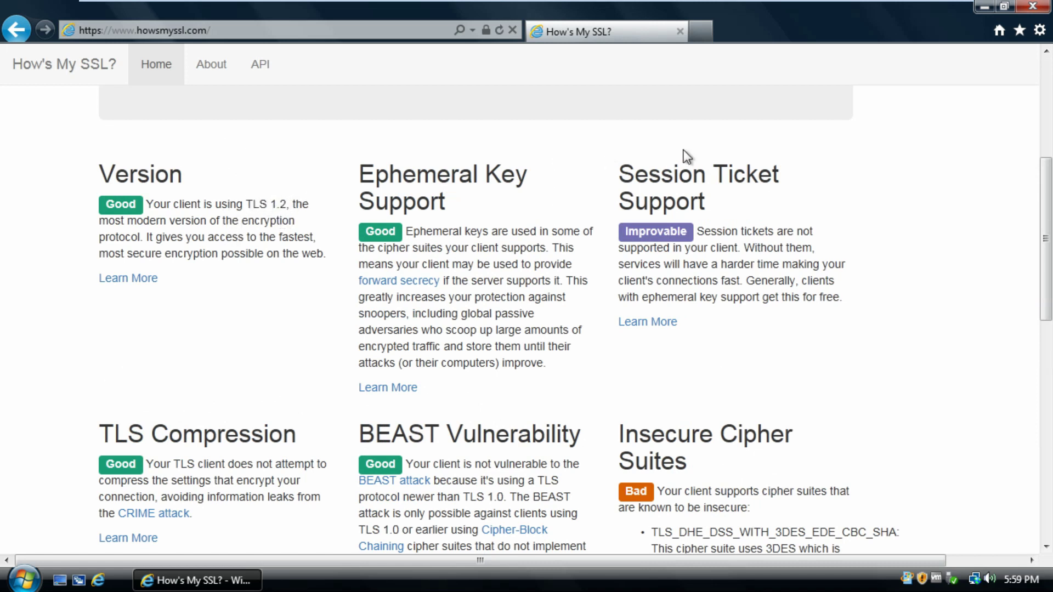
click(1027, 6)
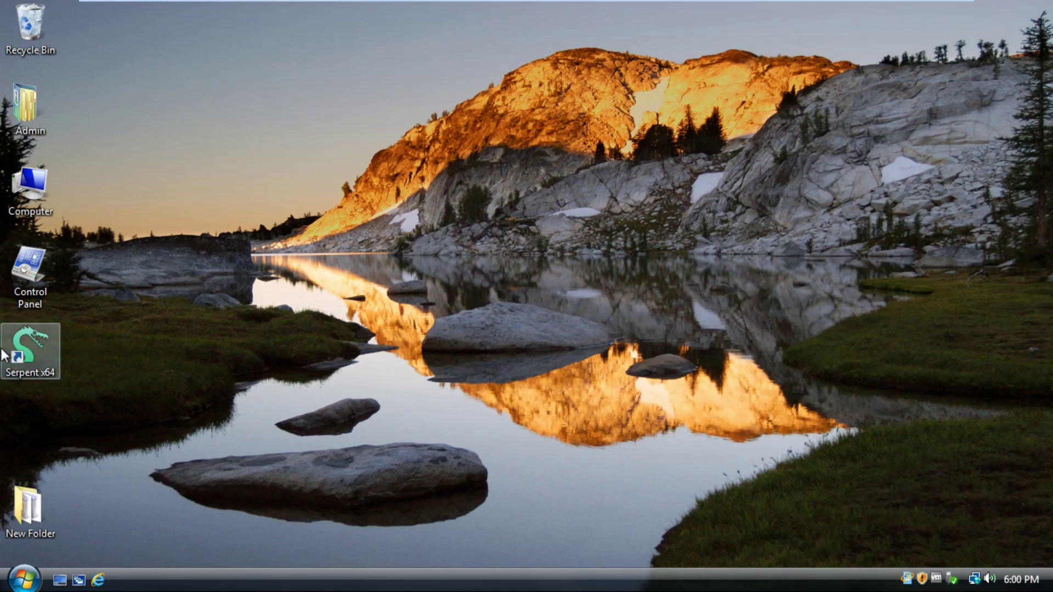
click(48, 356)
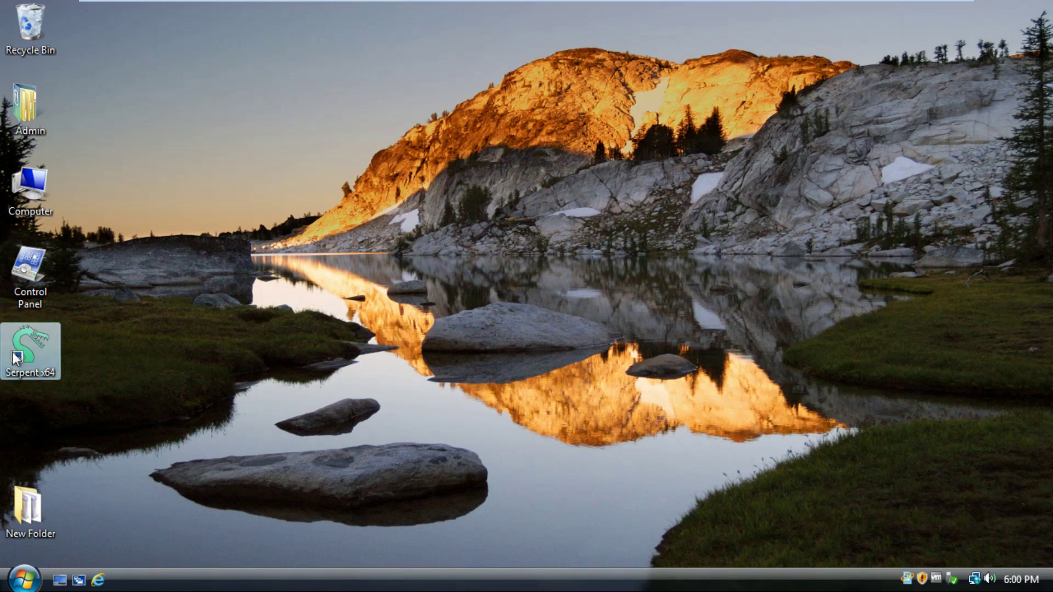
click(187, 358)
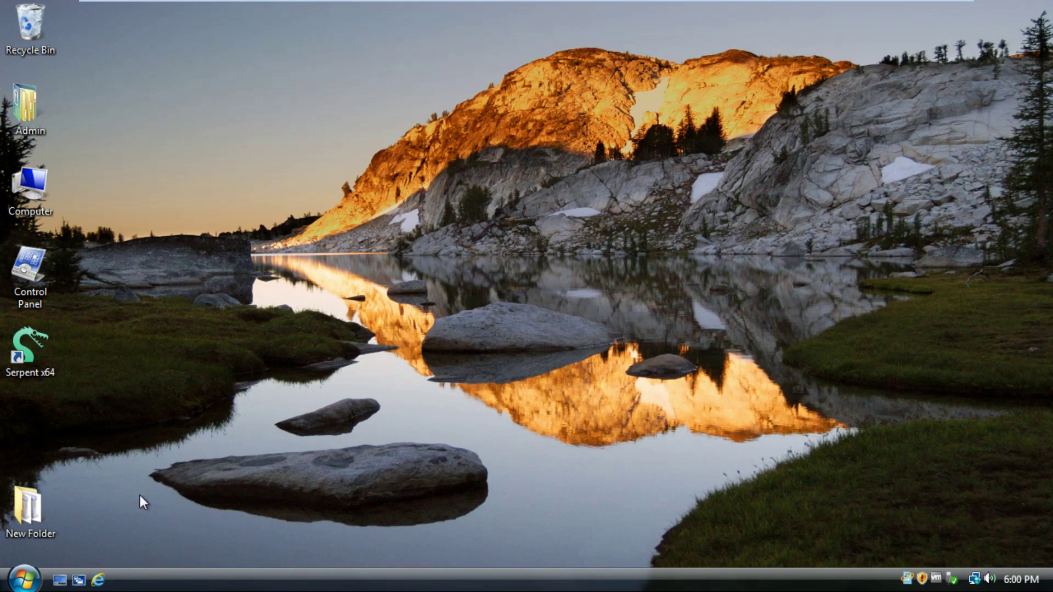
click(2, 349)
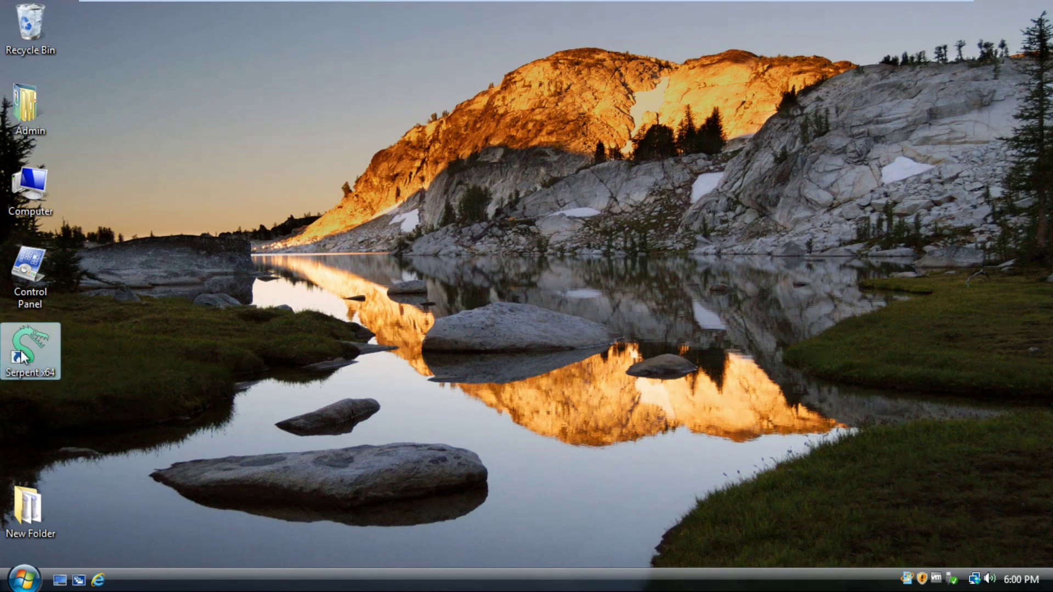
click(275, 374)
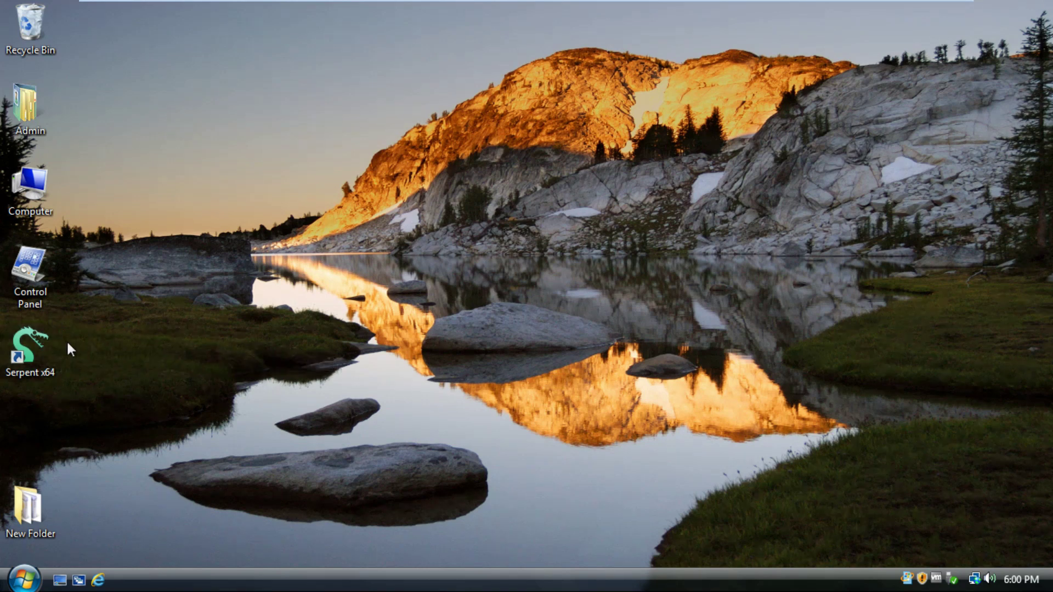
Launch the Serpent x64 browser and go to msfn.org/board
click(39, 347)
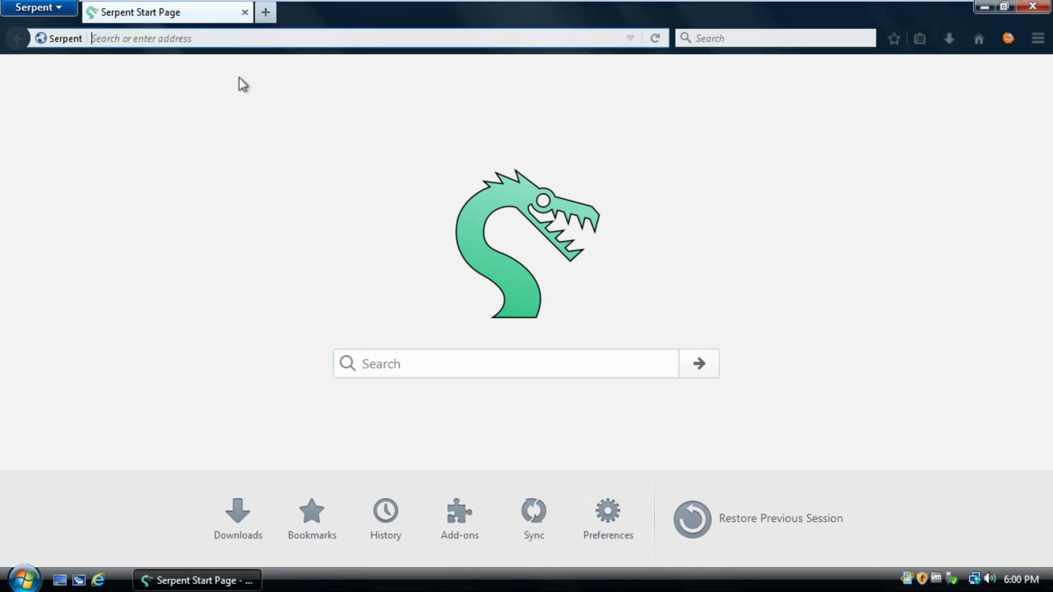
text(msfn.r)
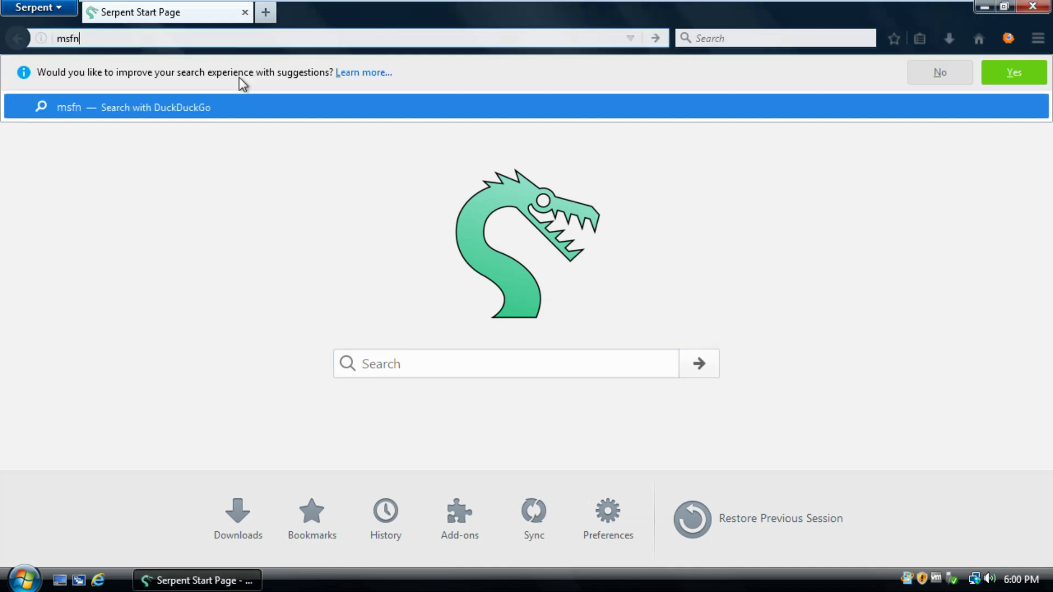
key(BackSpace)
text(org/board)
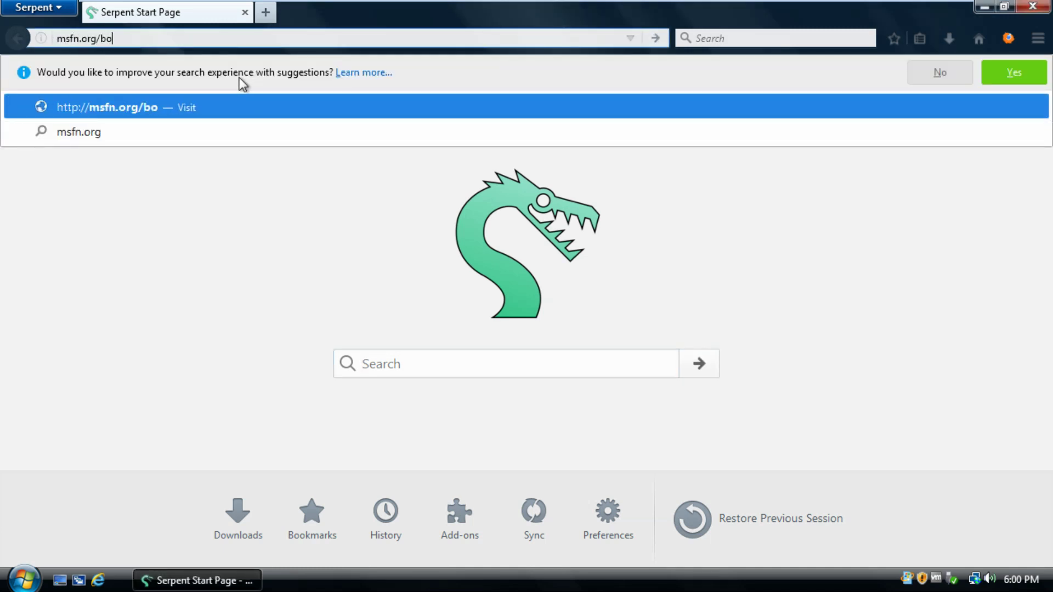
key(Return)
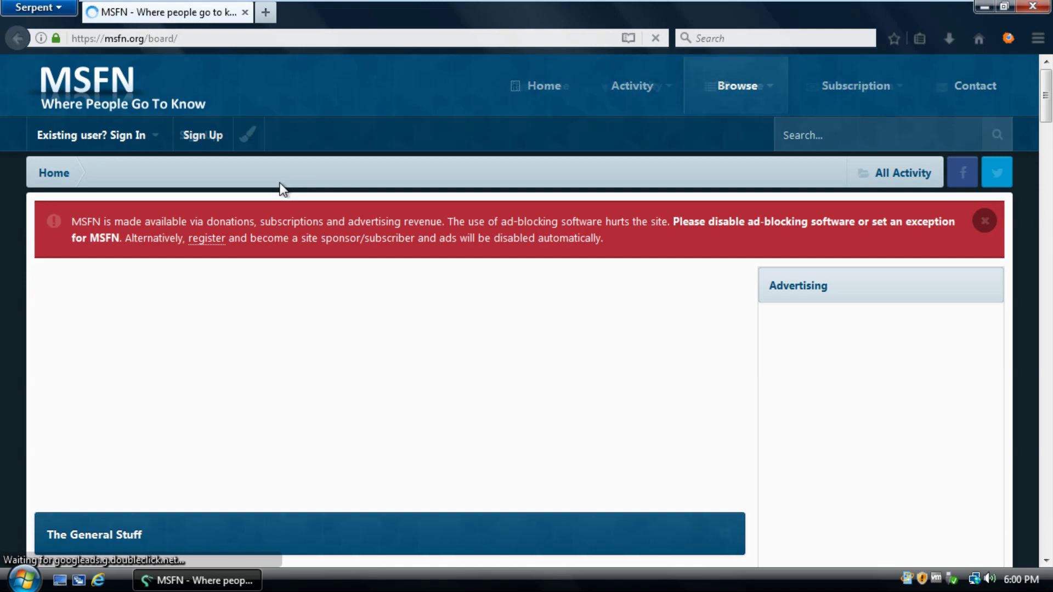
Open the Windows Vista forum and its pinned topic "Last versions of software for Windows Vista and Windows Server 2008"
scroll(283, 189, down, 10)
scroll(281, 187, down, 10)
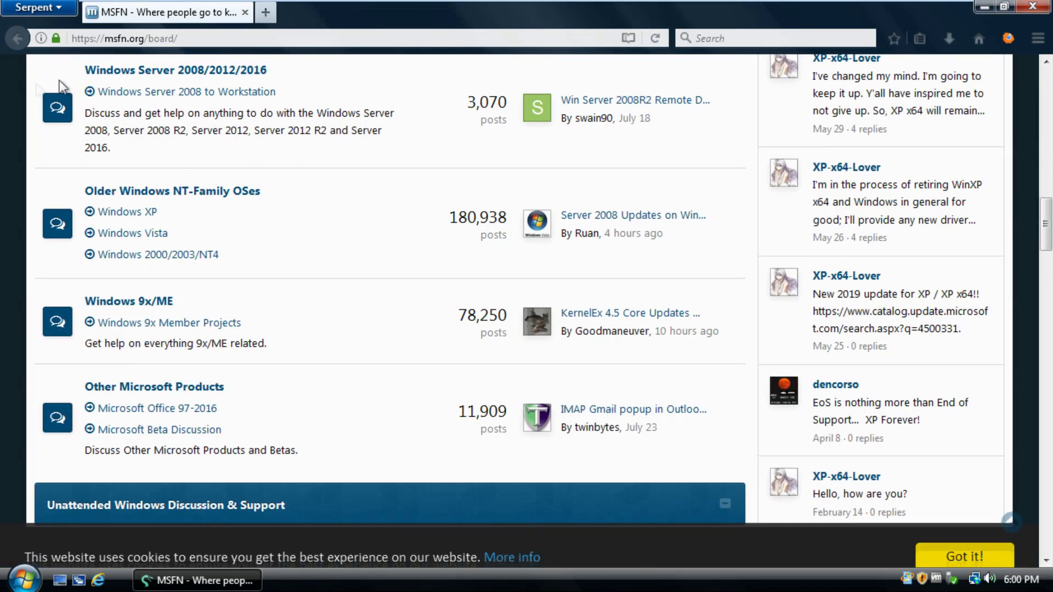
click(122, 234)
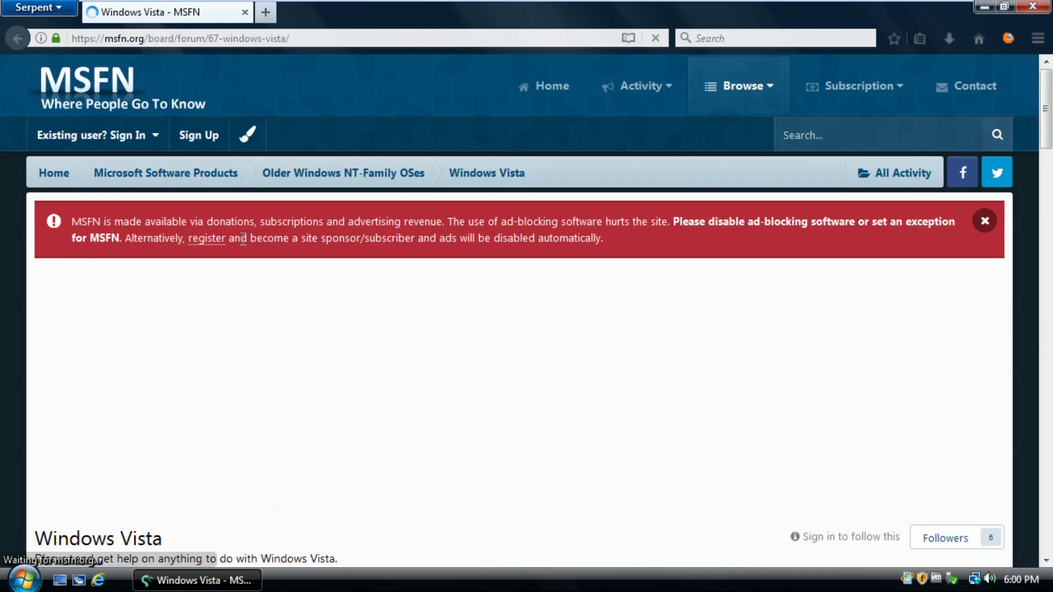
scroll(241, 239, down, 10)
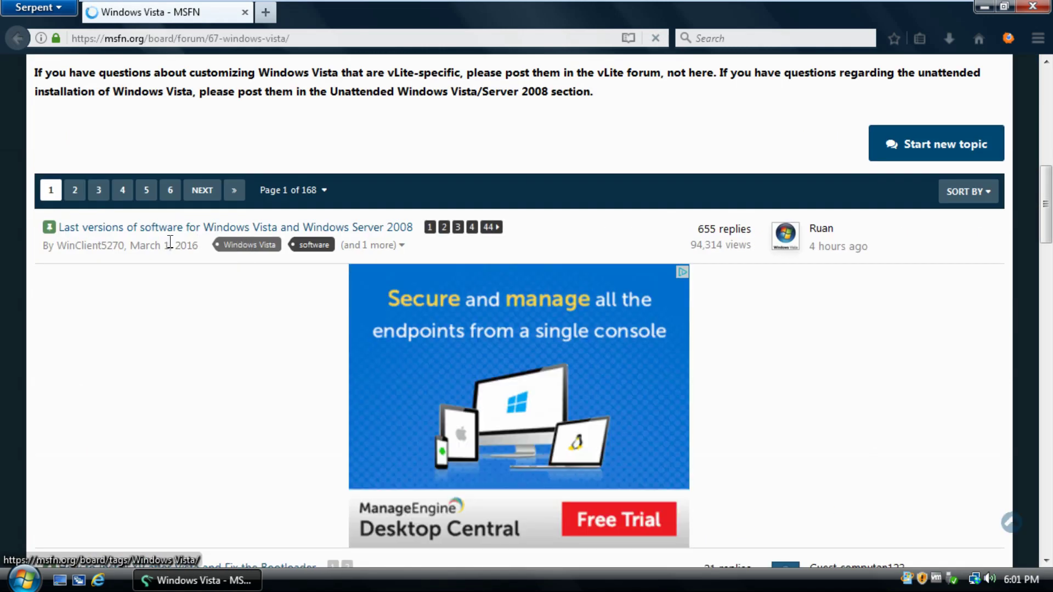
click(205, 229)
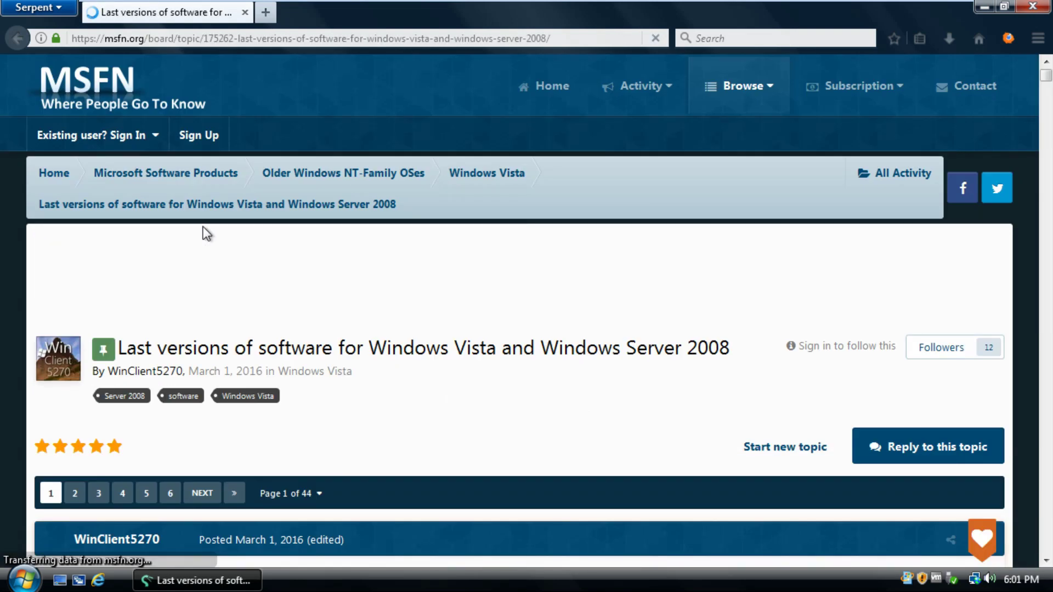
Look through the topic's important Vista updates, additional resources, and lists of compatible browsers and antivirus software
scroll(203, 227, down, 10)
scroll(203, 233, up, 10)
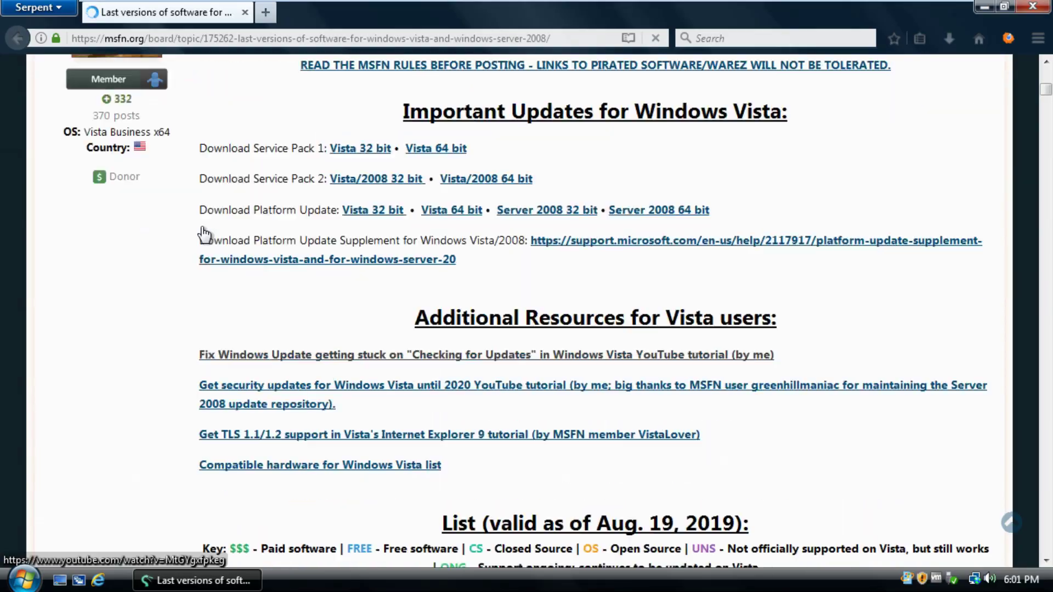
scroll(205, 233, down, 15)
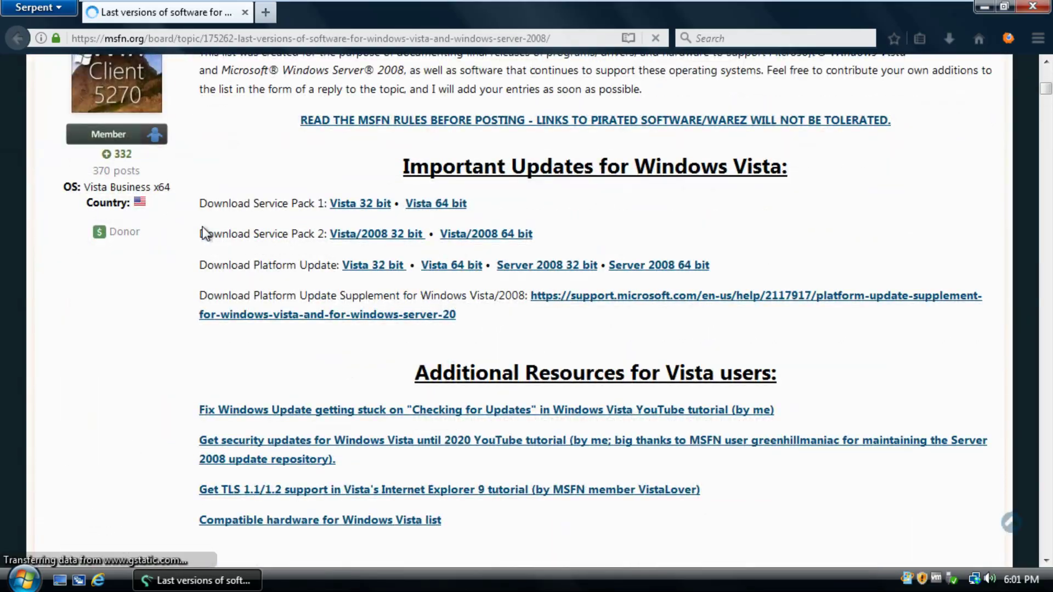
scroll(202, 227, down, 20)
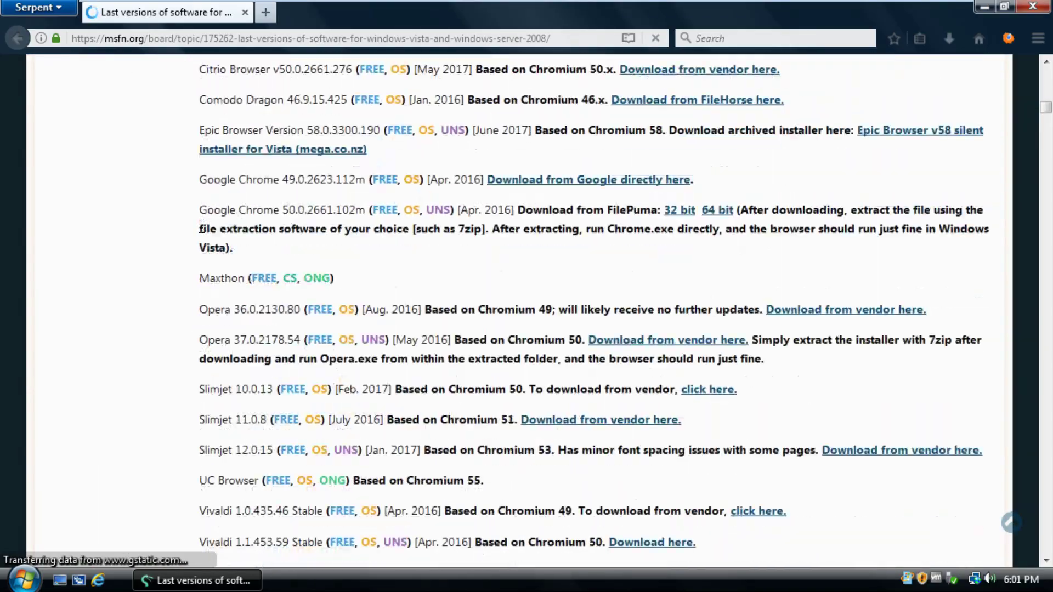
scroll(201, 226, down, 20)
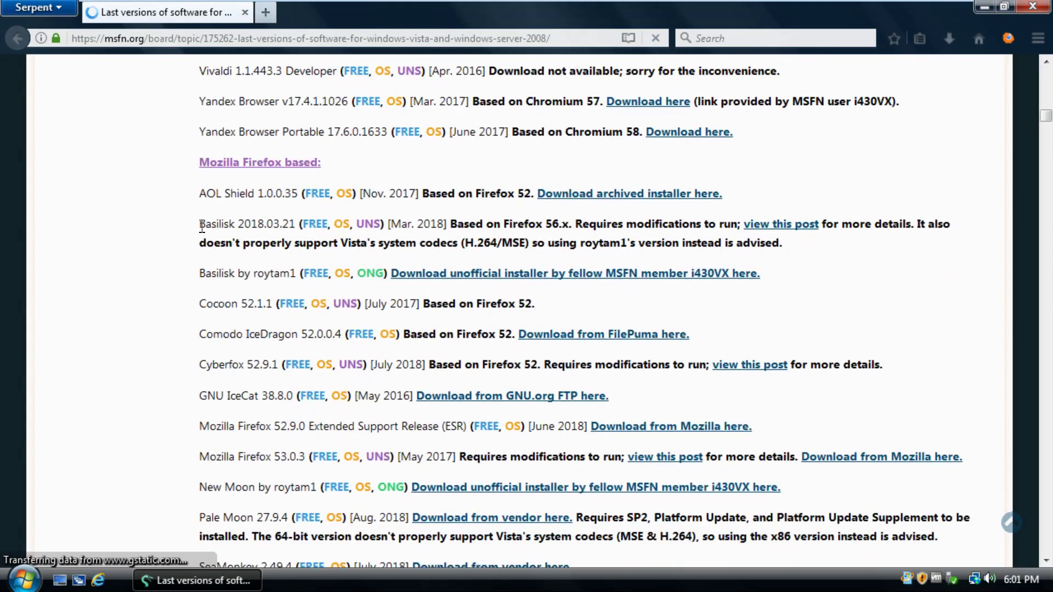
scroll(203, 227, down, 12)
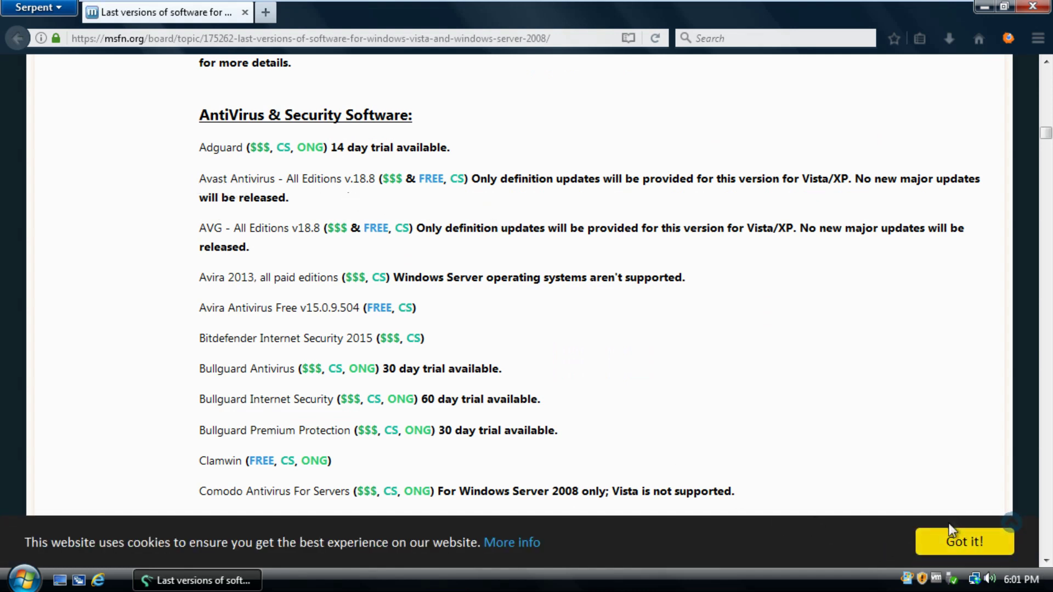
Accept the site's cookie notice and look through the topic's AntiVirus & Security Software list, including the Malwarebytes and Microsoft Security Essentials entries
click(933, 548)
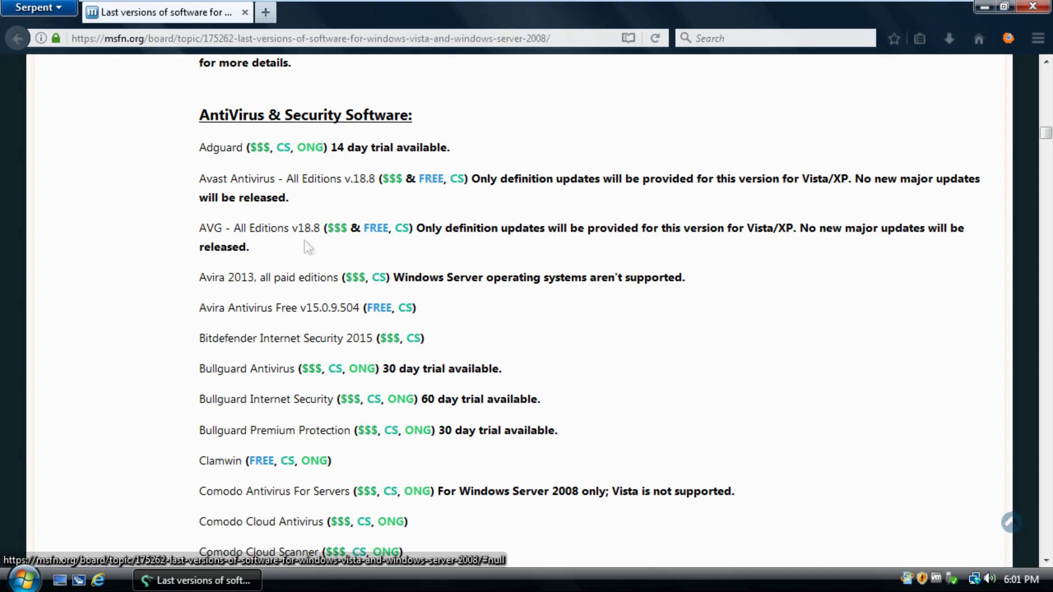
scroll(221, 230, down, 20)
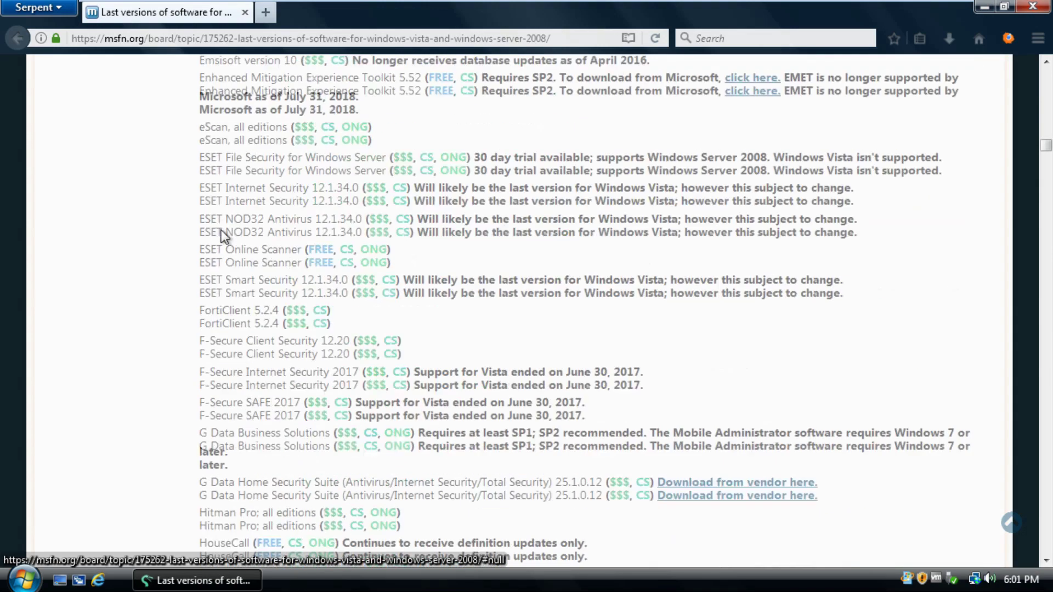
scroll(221, 230, down, 3)
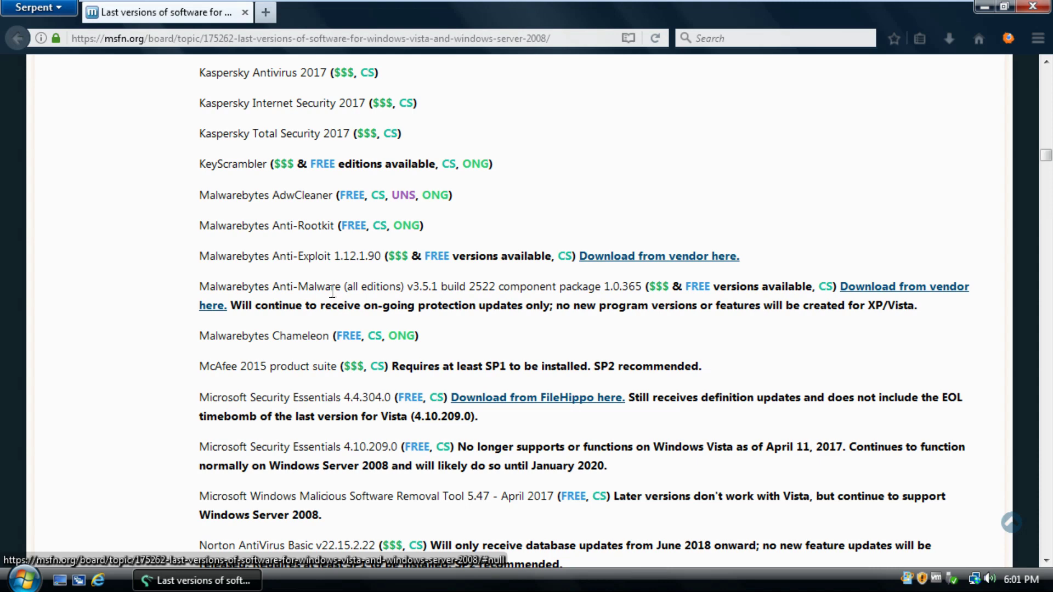
scroll(393, 302, down, 1)
scroll(521, 302, up, 1)
scroll(57, 358, down, 1)
scroll(58, 359, down, 20)
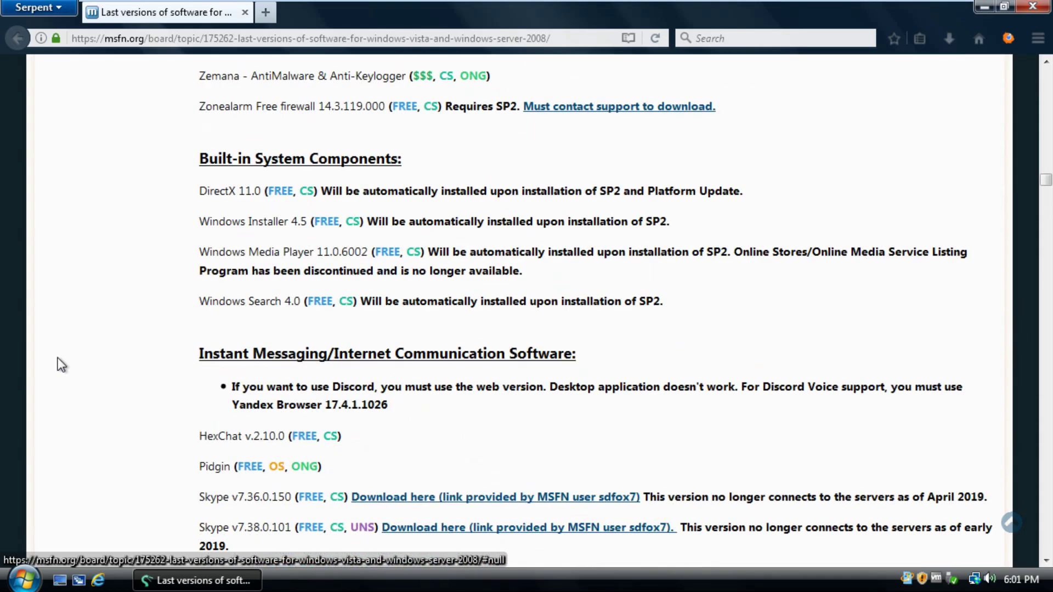
Review the topic's lists of instant messaging software, e-mail clients, blogging software and PDF viewers/editors
scroll(57, 365, down, 5)
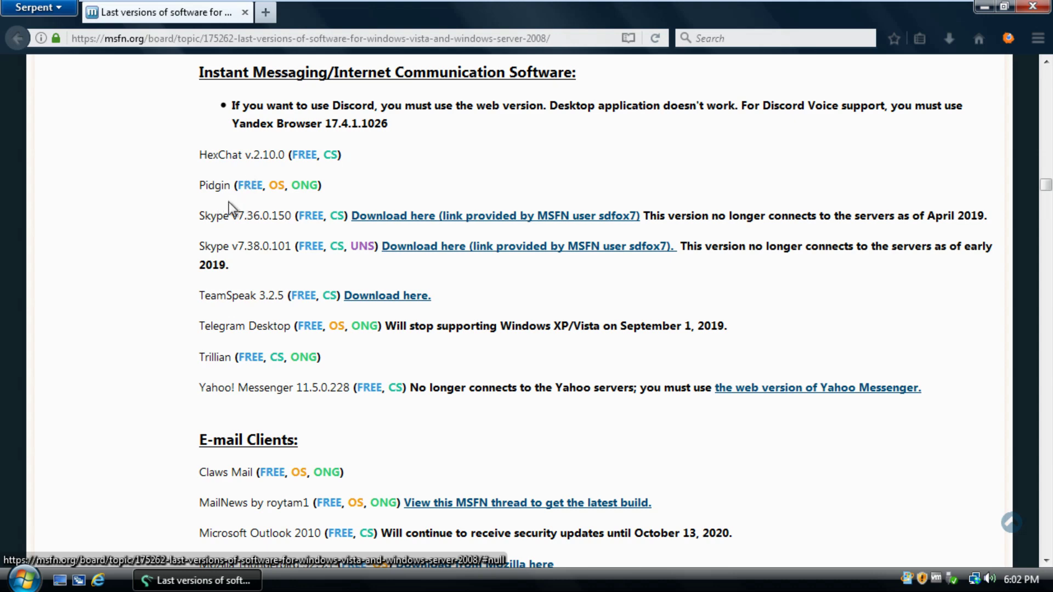
scroll(211, 213, down, 5)
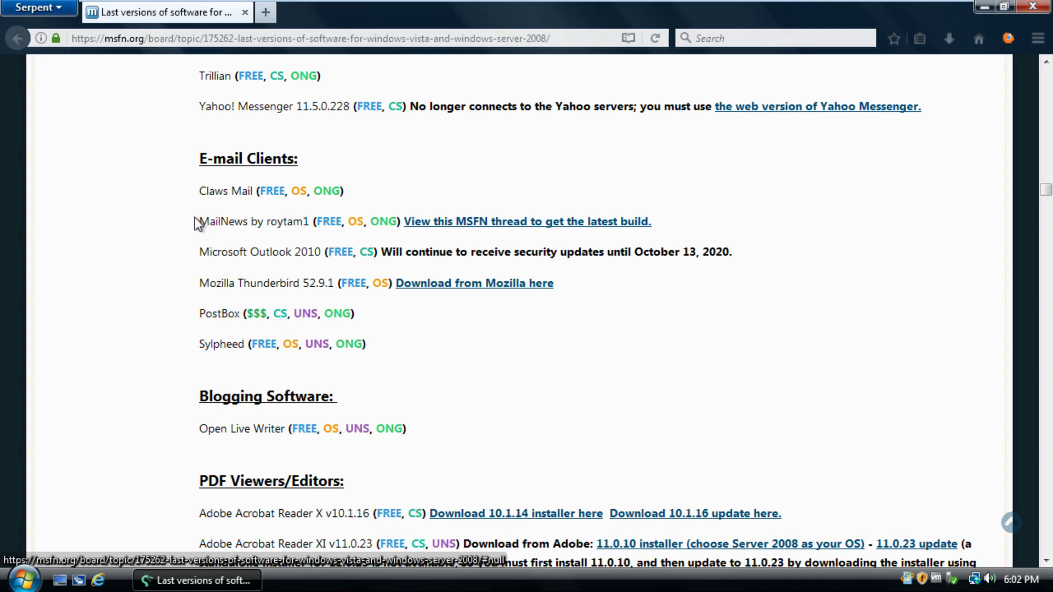
scroll(195, 218, down, 5)
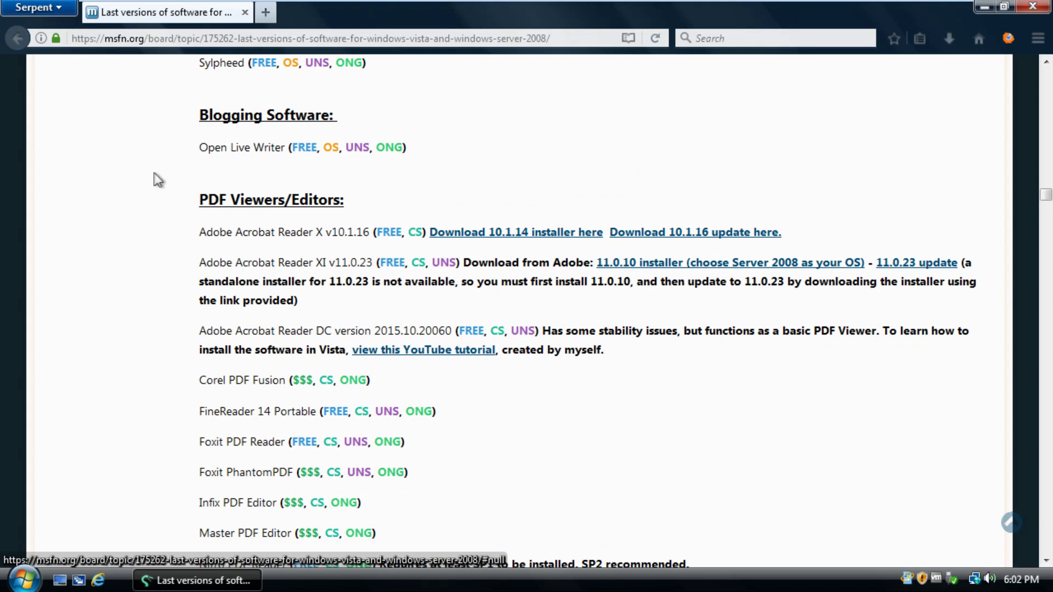
scroll(143, 178, down, 2)
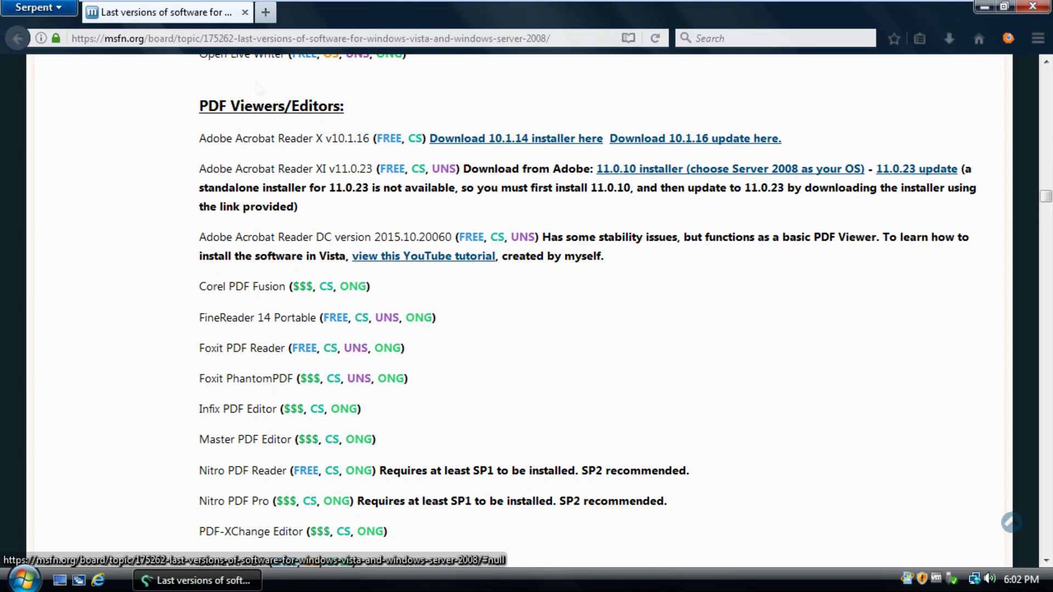
scroll(197, 143, up, 8)
scroll(172, 216, down, 8)
scroll(154, 217, down, 6)
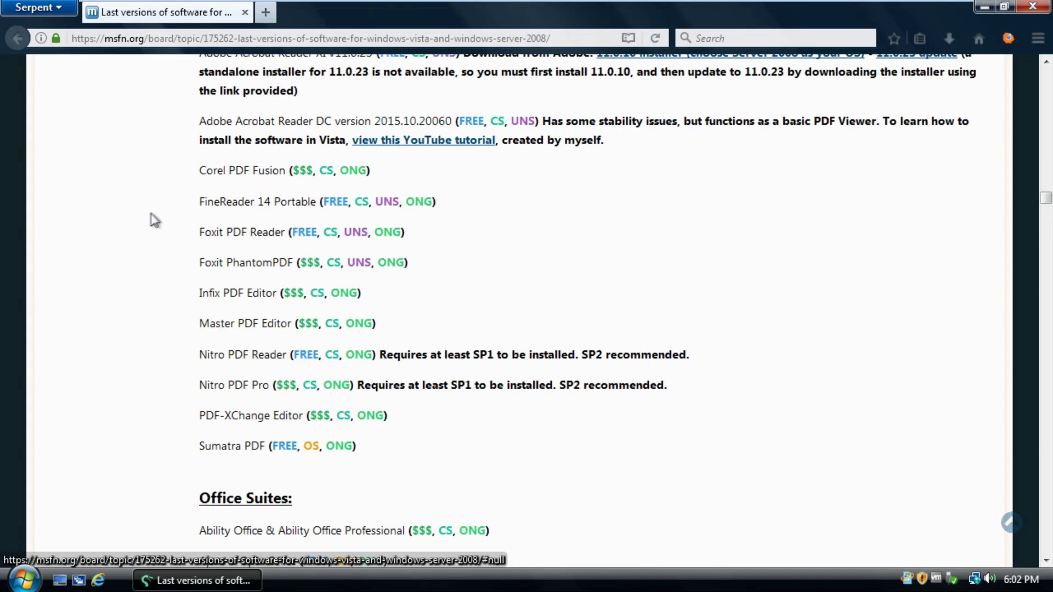
Review the topic's lists of office suites, content consumption, DVR/PVR, Adobe editing, and video and photo editing software
scroll(152, 214, down, 4)
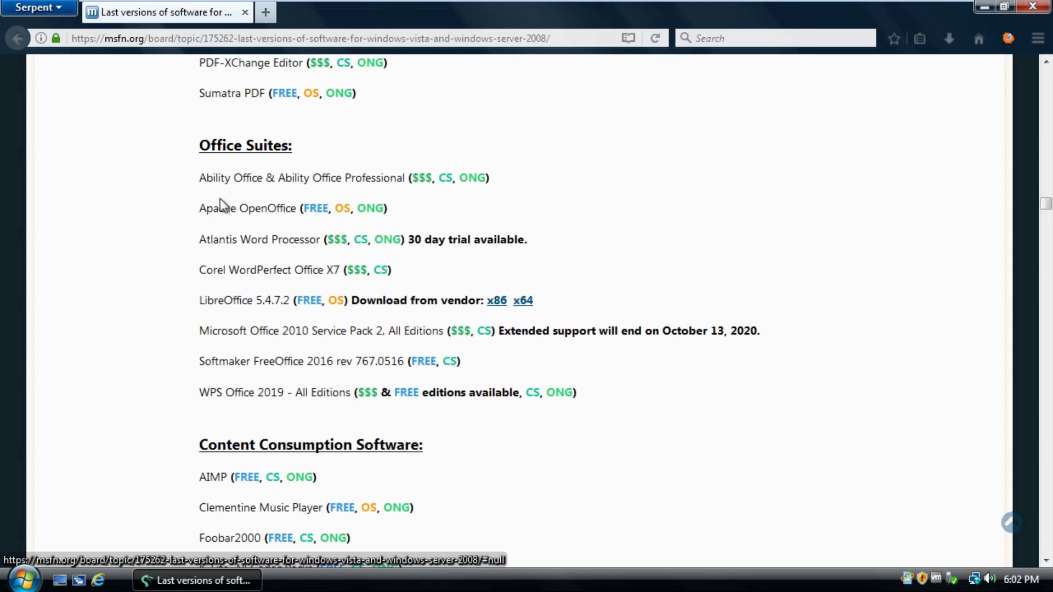
scroll(220, 200, down, 5)
scroll(220, 197, down, 9)
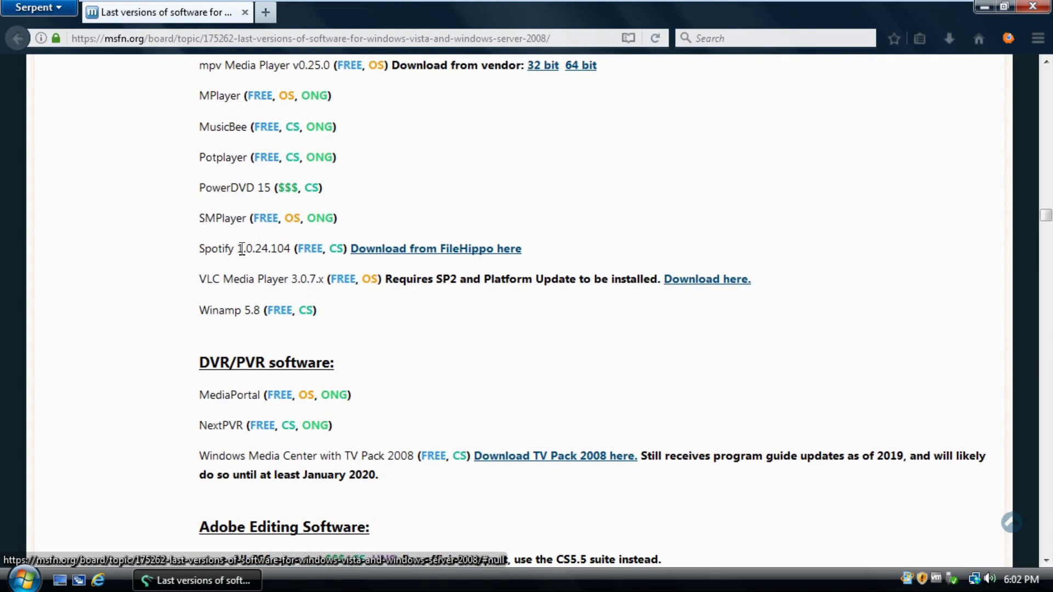
scroll(173, 245, down, 5)
scroll(173, 241, down, 7)
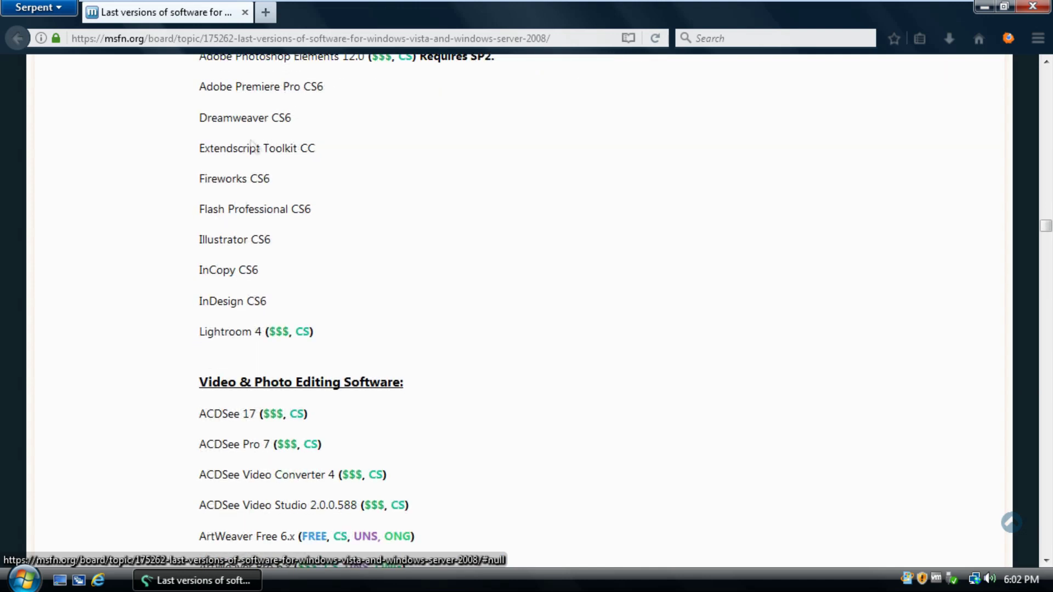
scroll(193, 207, up, 5)
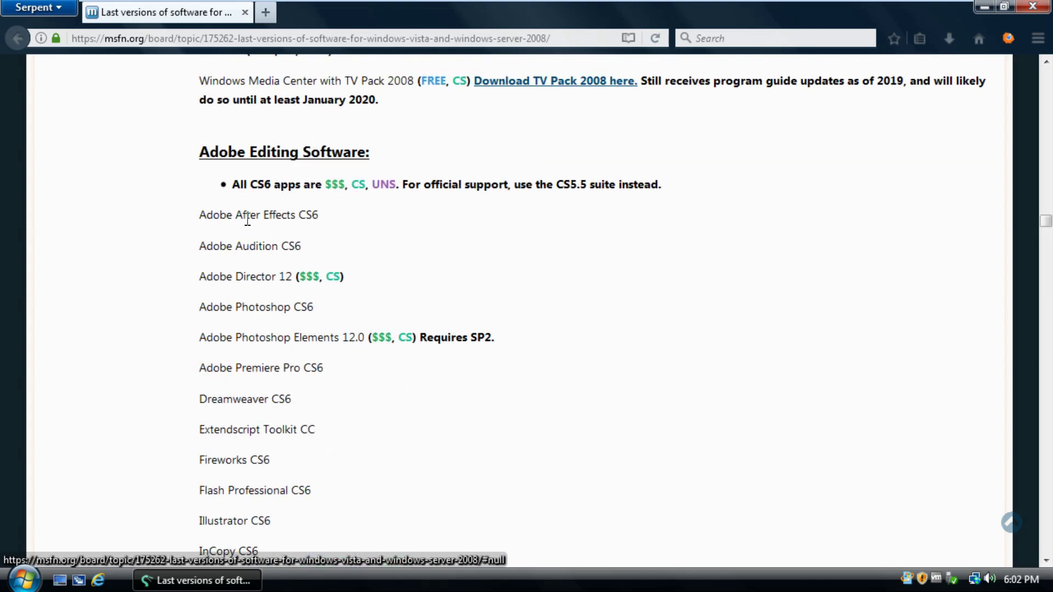
scroll(189, 207, down, 7)
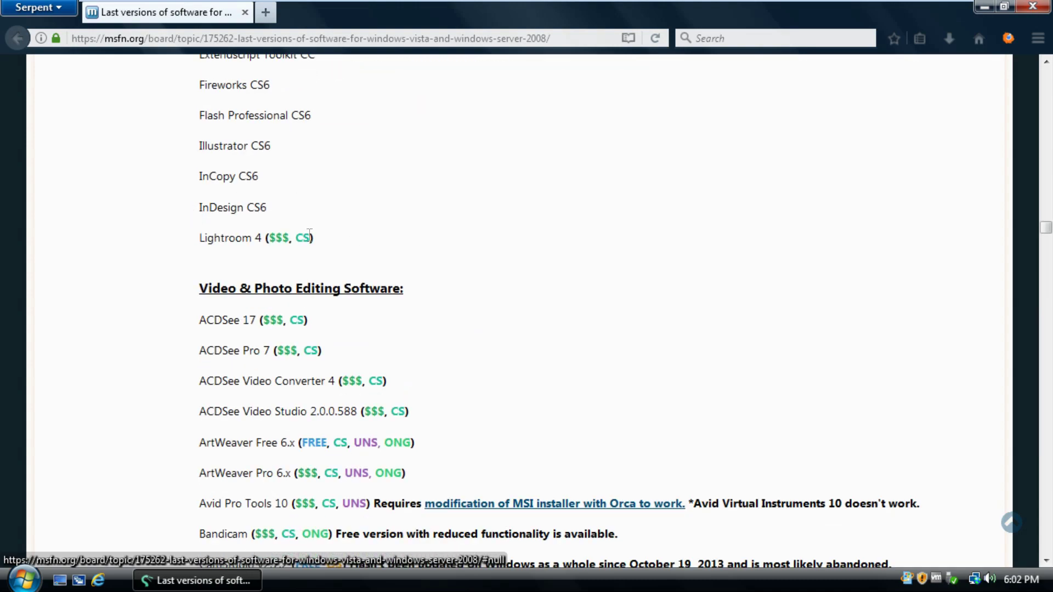
scroll(205, 213, up, 4)
scroll(207, 215, down, 9)
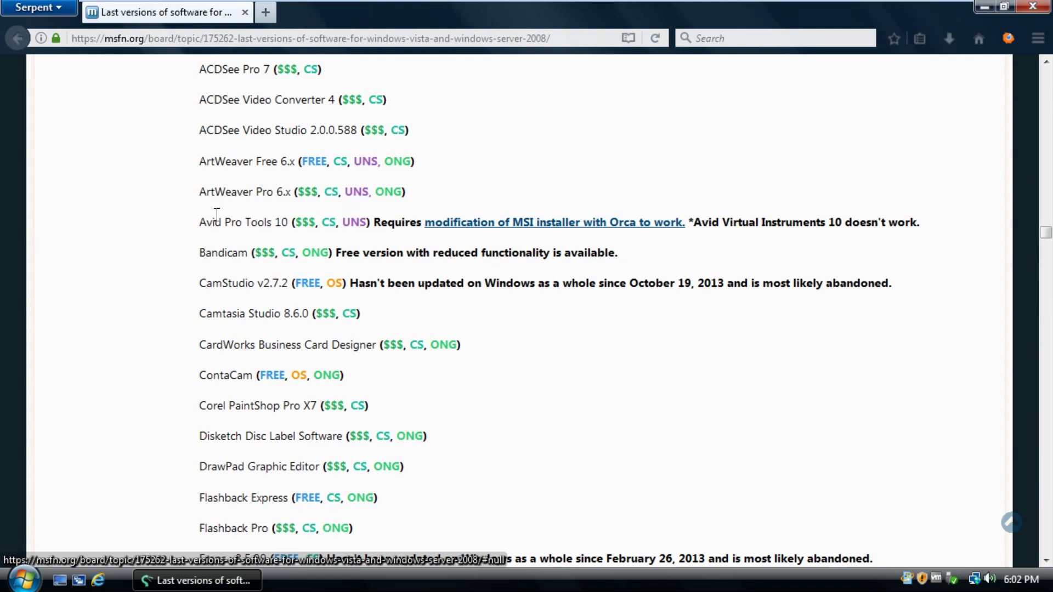
scroll(217, 215, up, 3)
scroll(217, 216, down, 7)
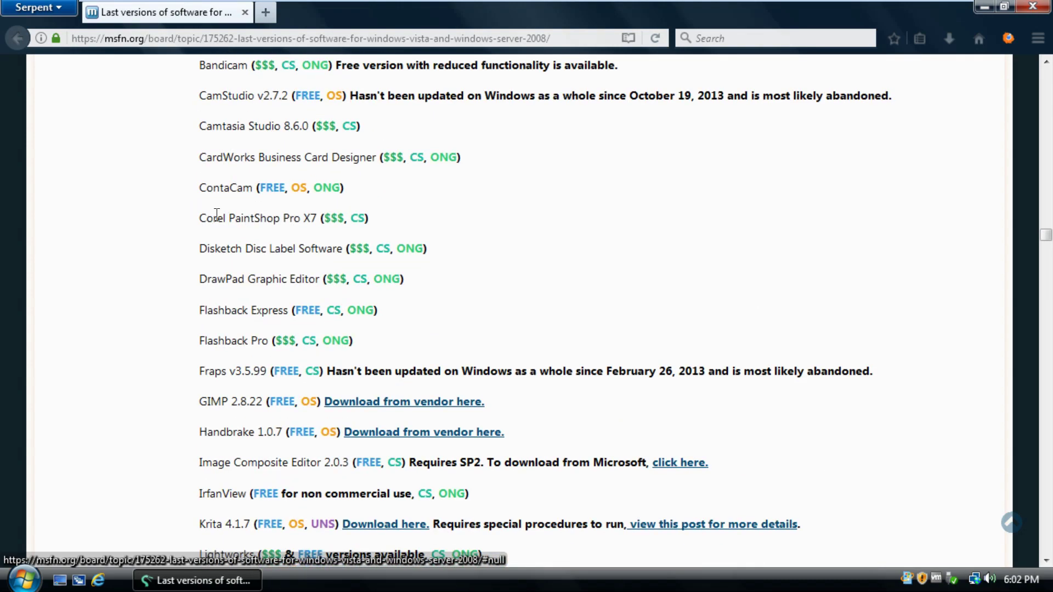
Skim the topic's screenshot, remote access, Apple and system management sections through to the bootable USB flash drive creation tools
scroll(220, 214, down, 20)
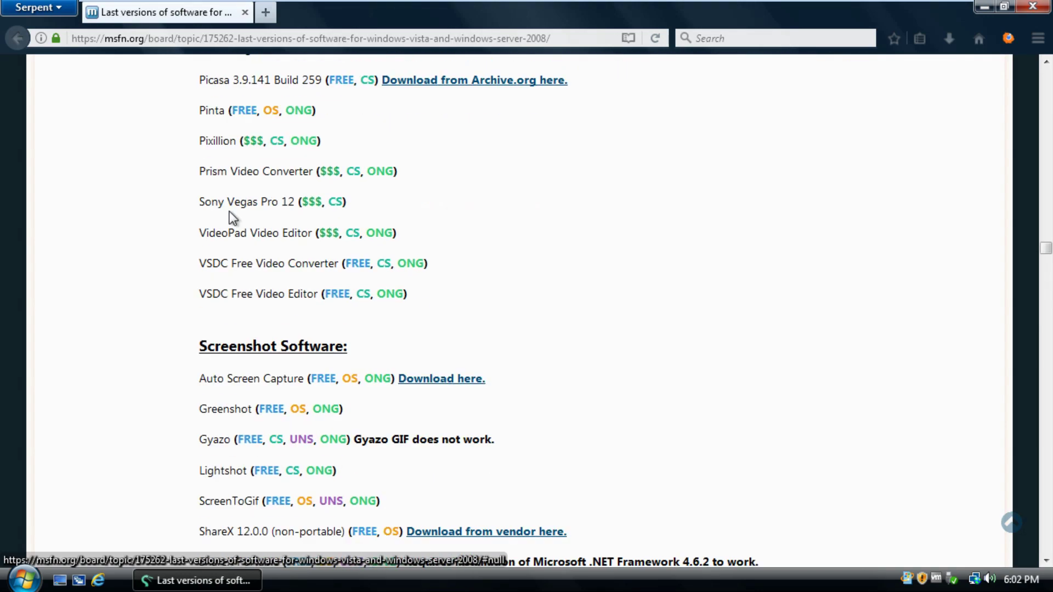
scroll(229, 212, down, 20)
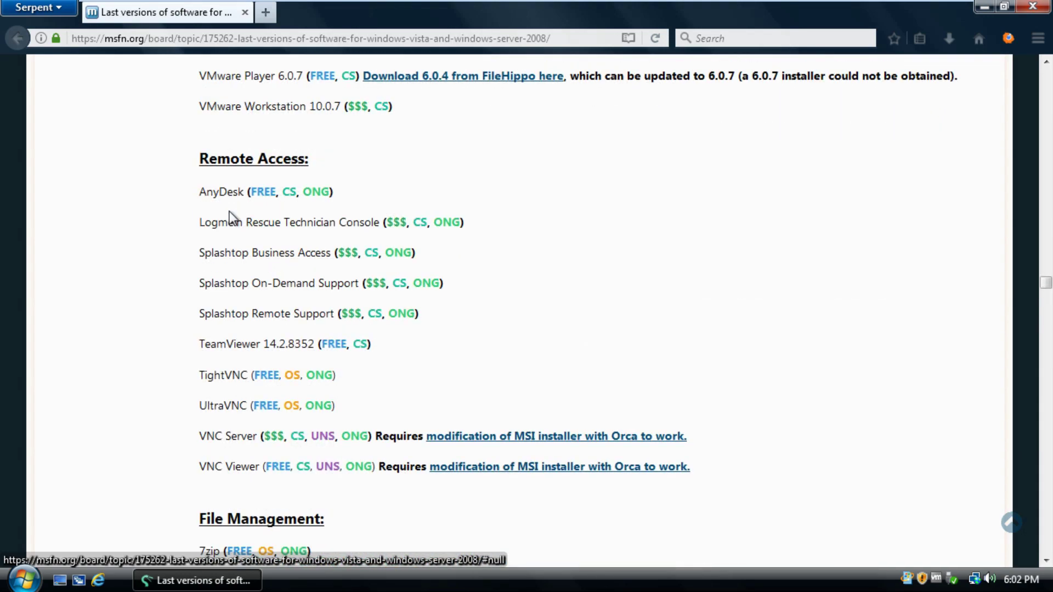
scroll(229, 212, down, 20)
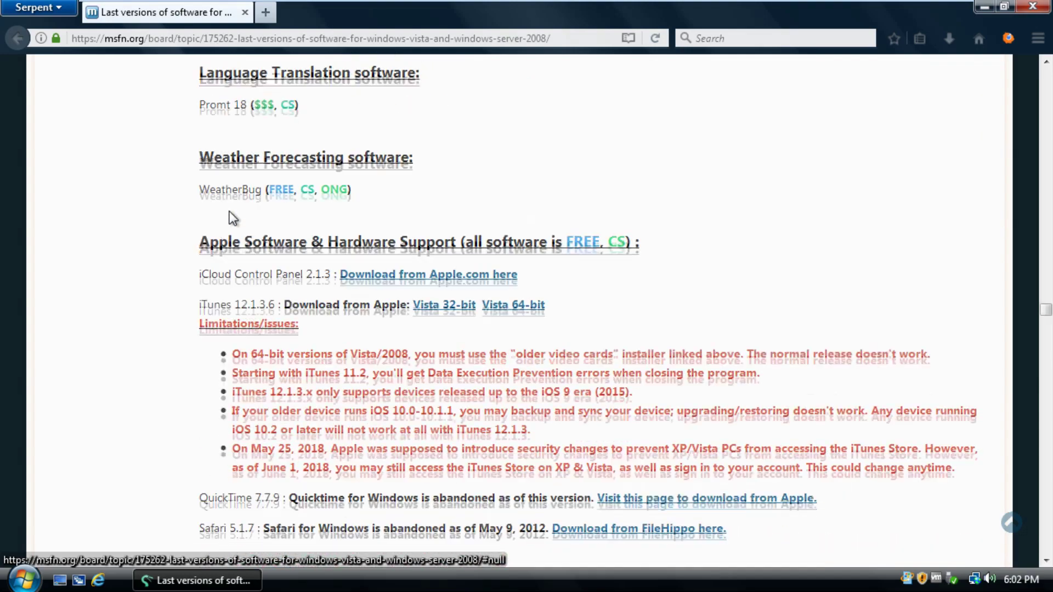
scroll(230, 211, down, 20)
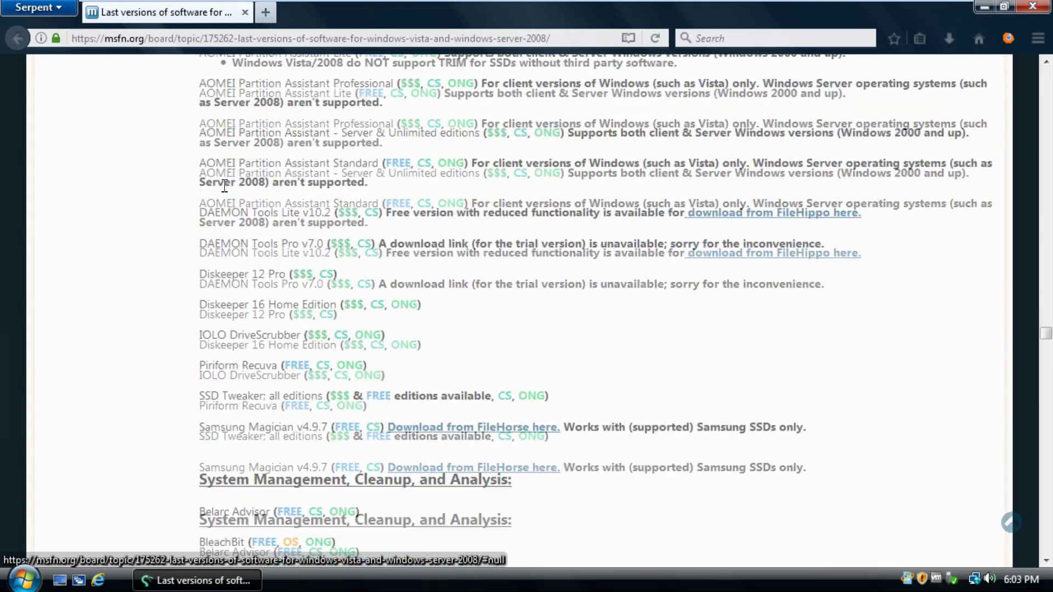
scroll(222, 197, down, 5)
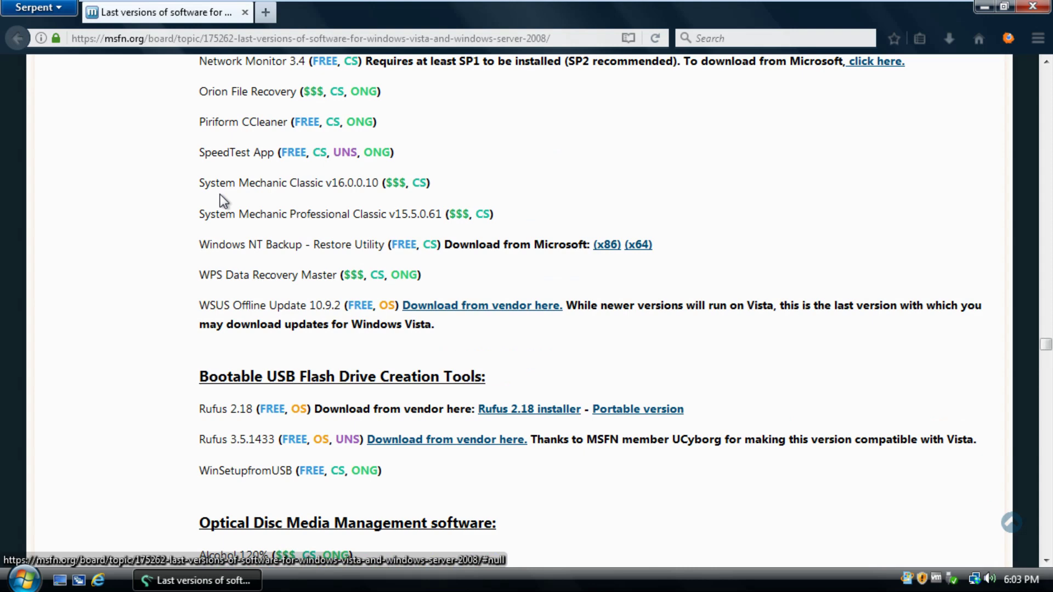
scroll(219, 197, down, 3)
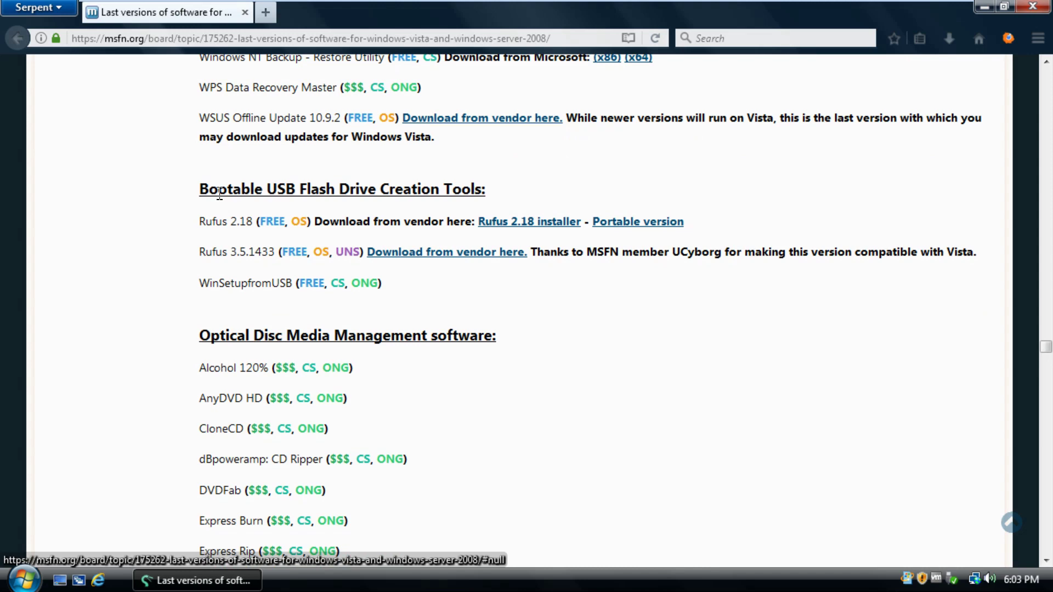
scroll(125, 226, down, 2)
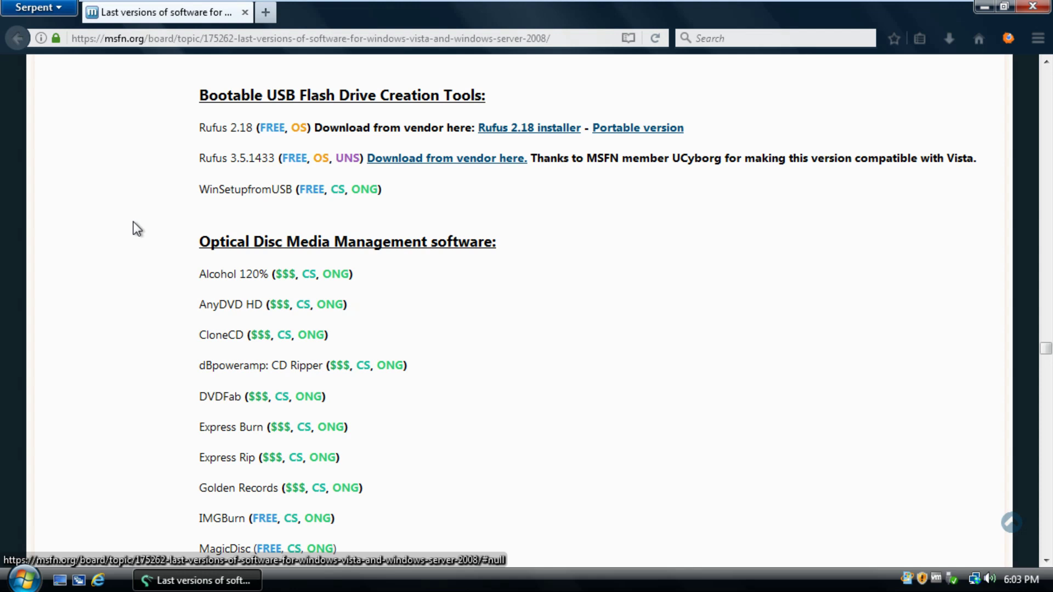
Skim the topic's remaining sections from optical disc software and games through desktop enhancement software, and close the browser
scroll(134, 222, down, 3)
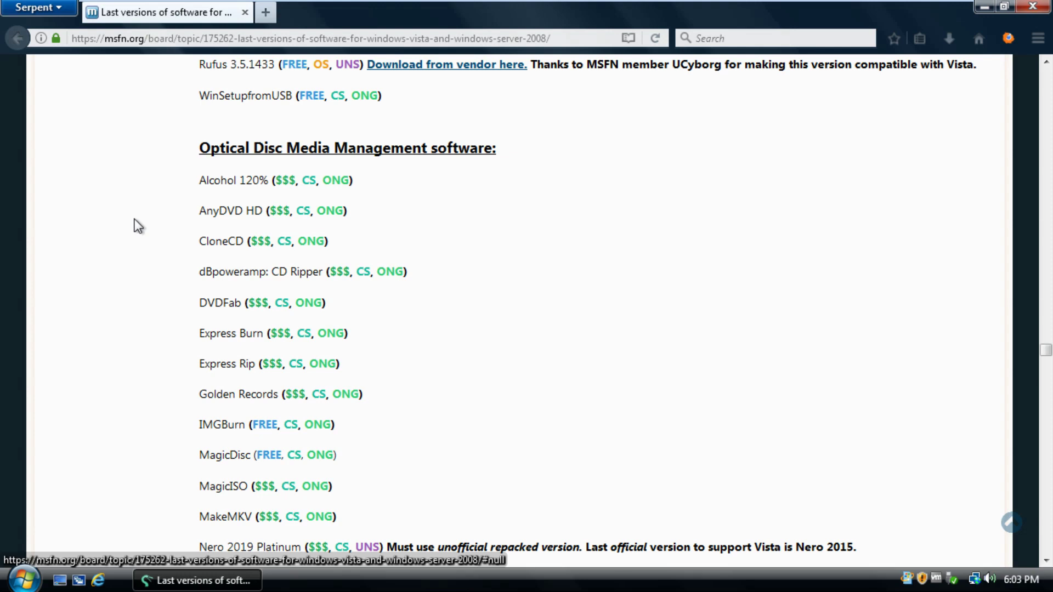
scroll(133, 219, down, 6)
scroll(133, 225, down, 9)
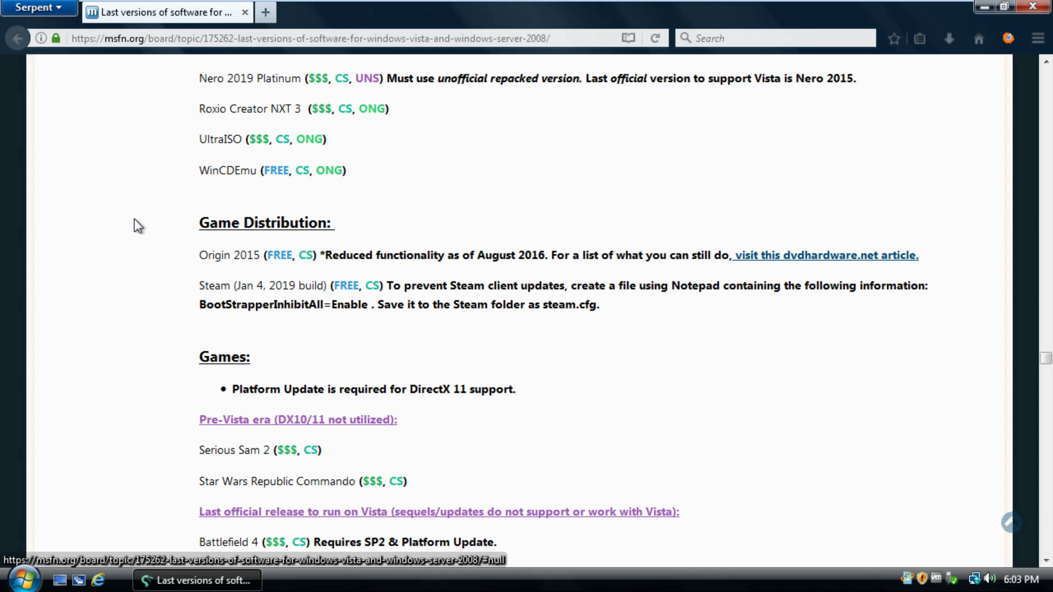
scroll(134, 220, down, 20)
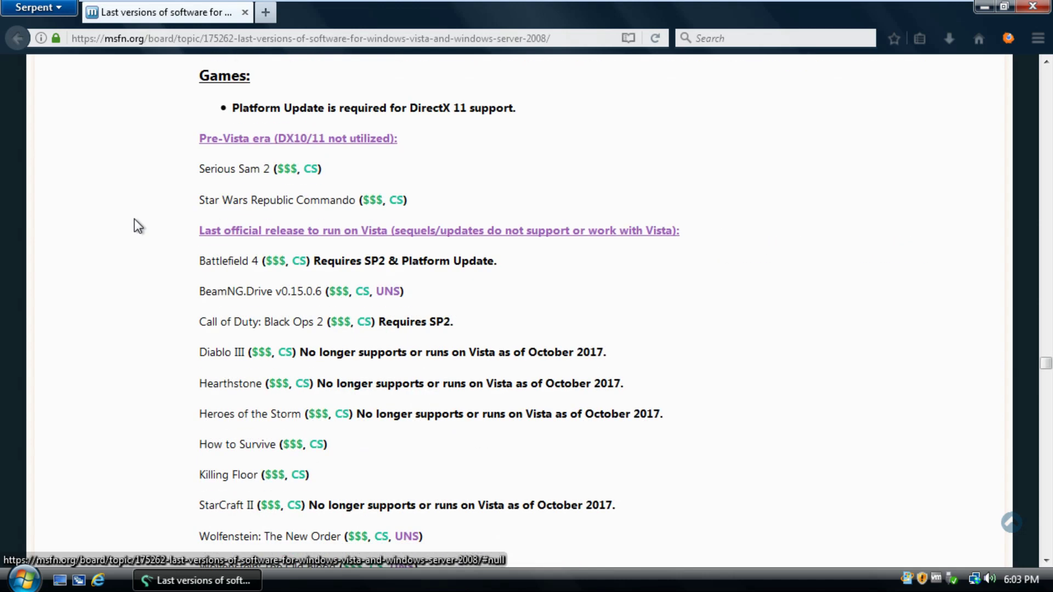
scroll(134, 219, down, 18)
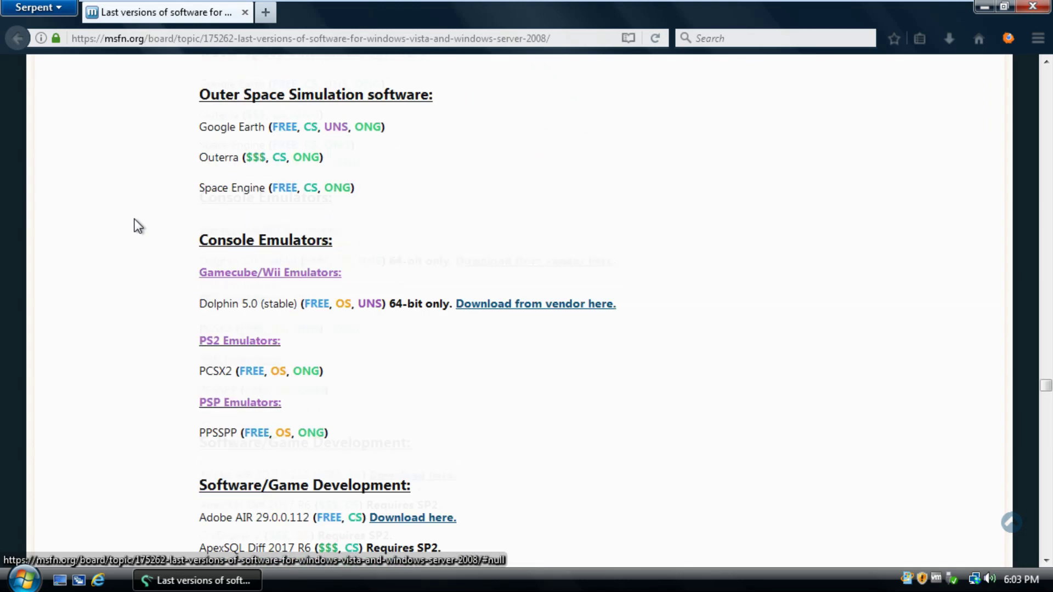
scroll(134, 219, down, 6)
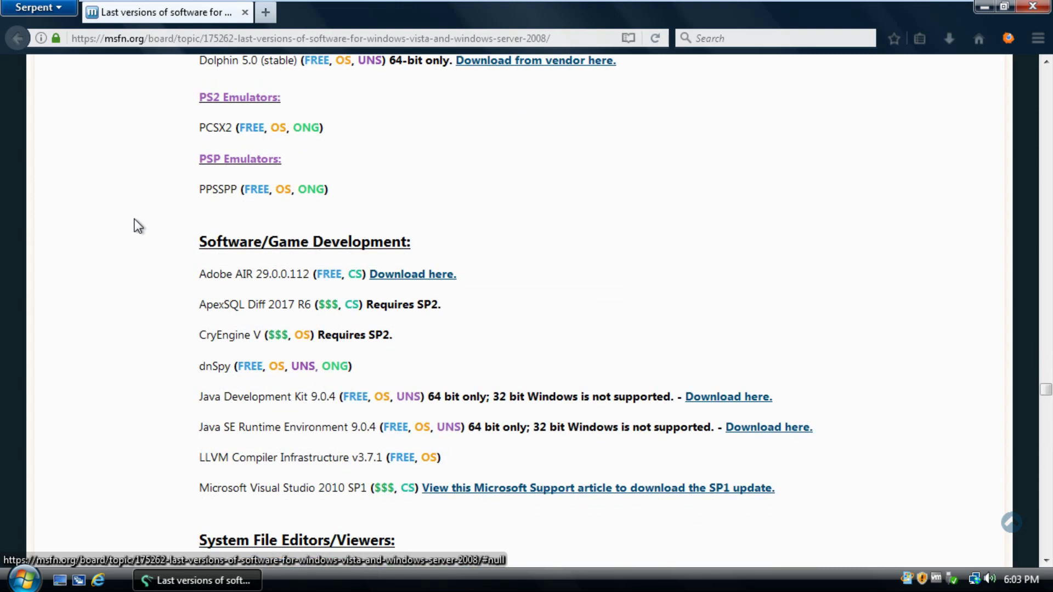
scroll(134, 219, down, 9)
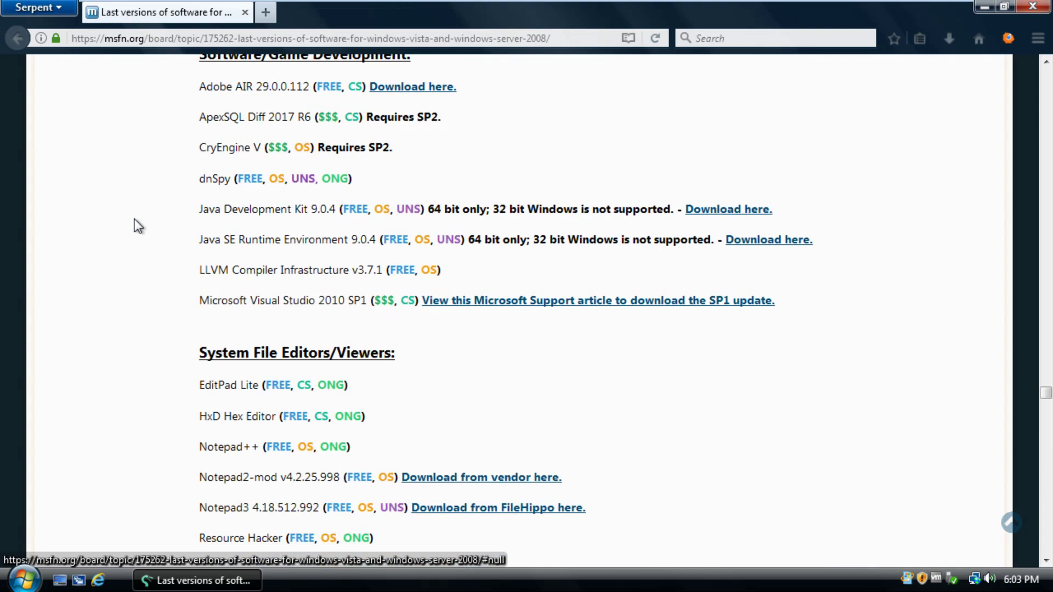
scroll(134, 225, down, 20)
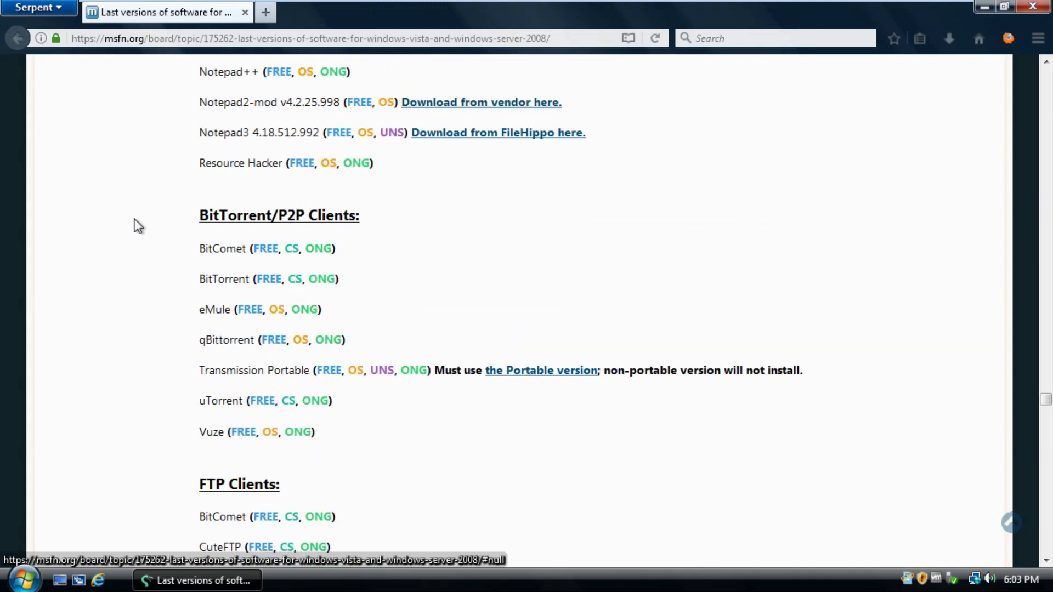
scroll(135, 219, down, 12)
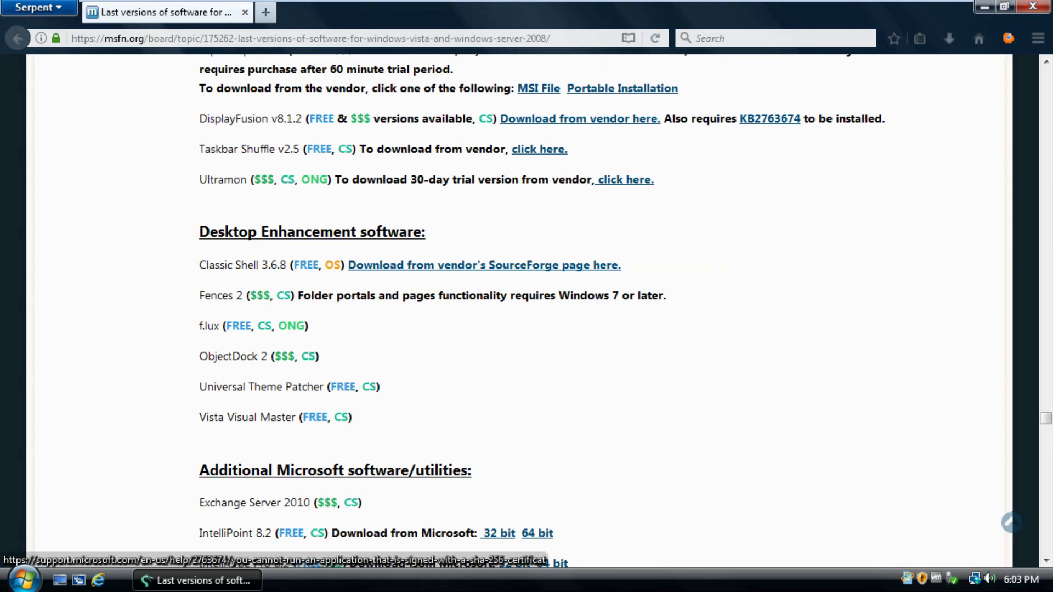
click(1032, 8)
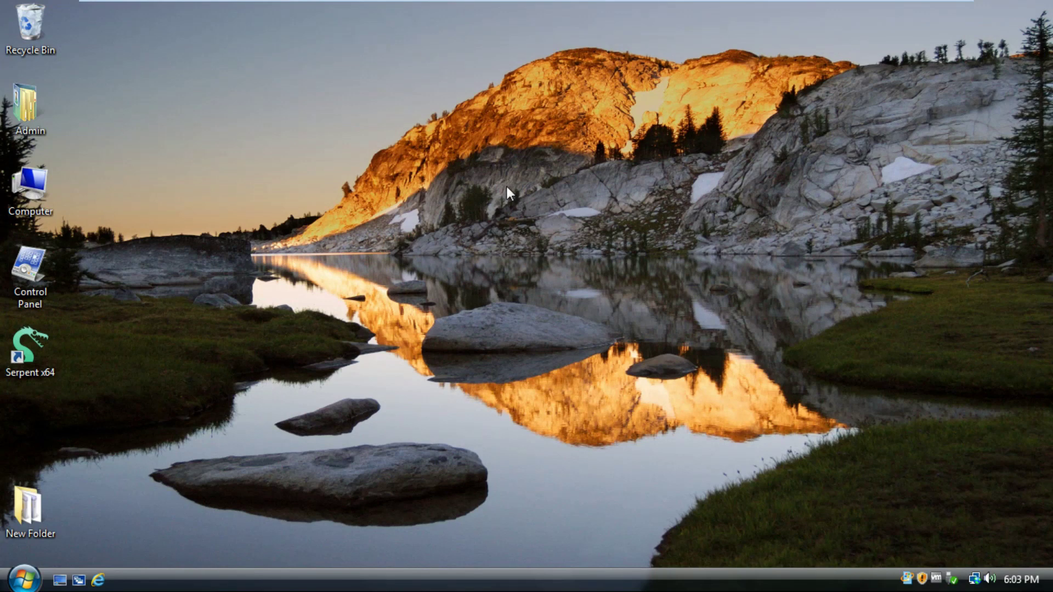